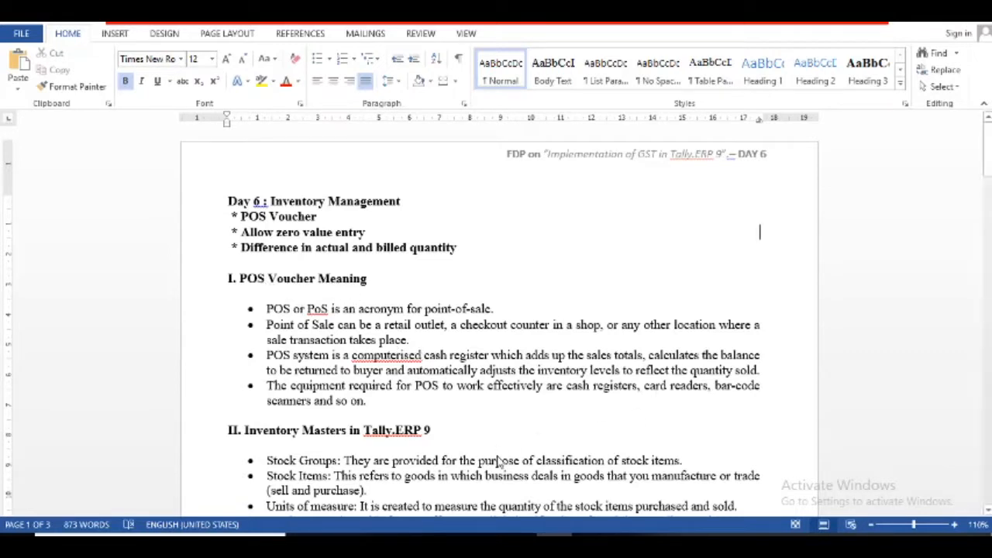
- Move through the Word notes from Inventory Masters down to the first transaction line
left_click(420, 430)
key("Down")
key("Down")
key("Down")
key("Down")
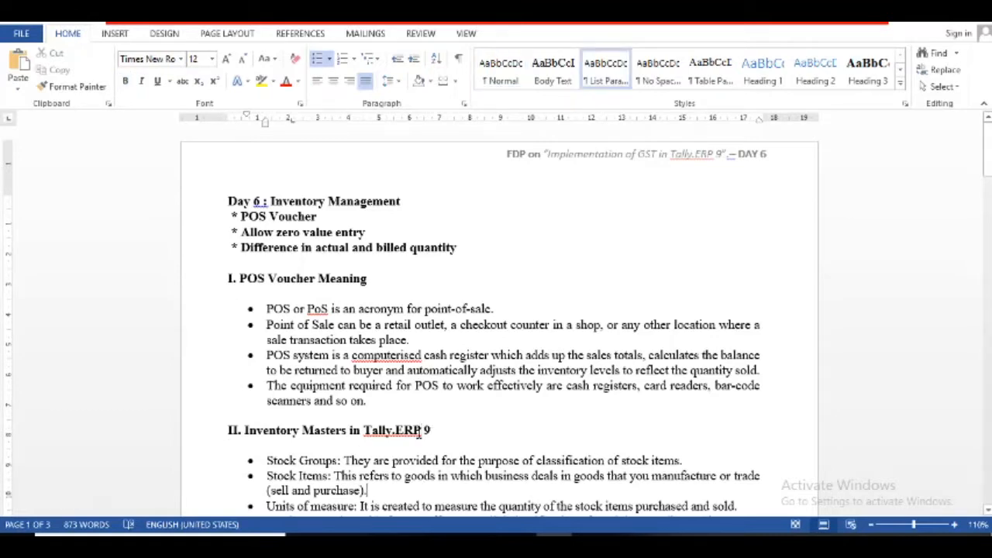
key("Down")
key("Down")
key("Down")
key("Down")
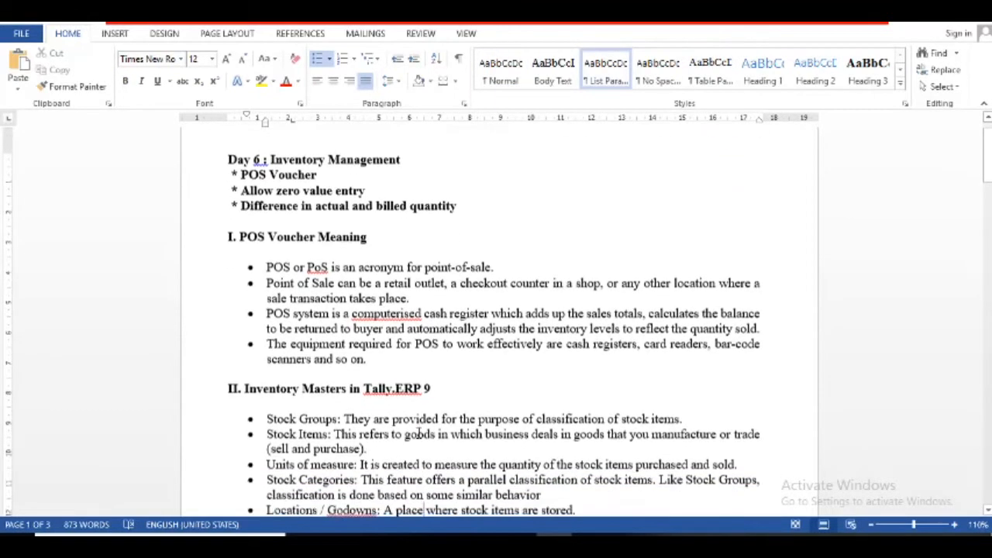
key("Down")
key("Down")
key("Down")
key("Down")
key("Down")
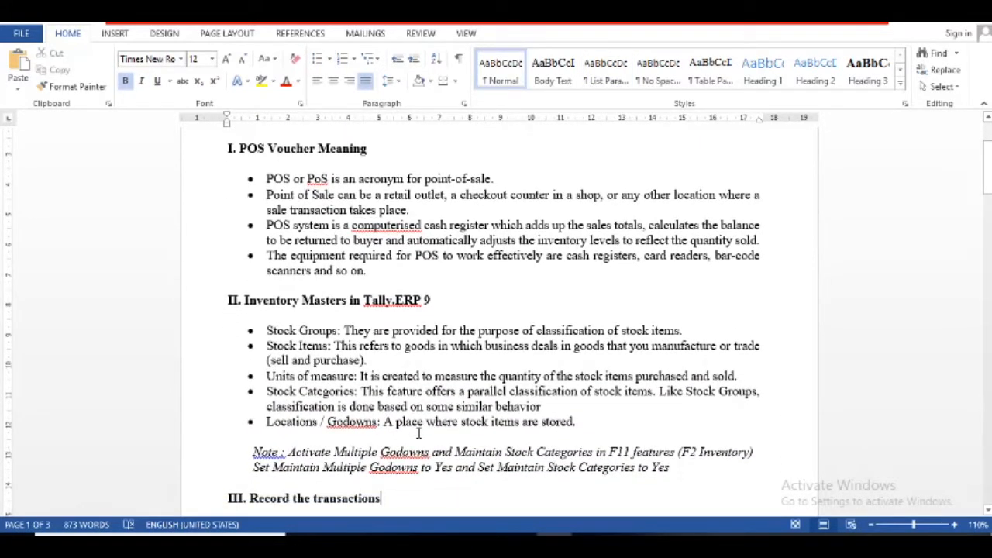
key("Down")
key("Down")
key("Down")
key("Down")
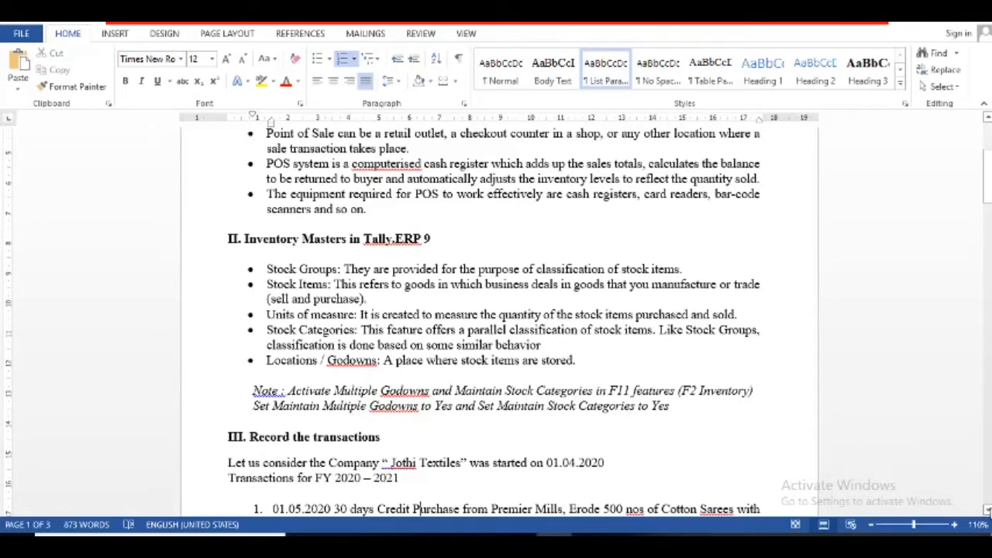
left_click(987, 510)
left_click_drag(987, 510, 987, 510)
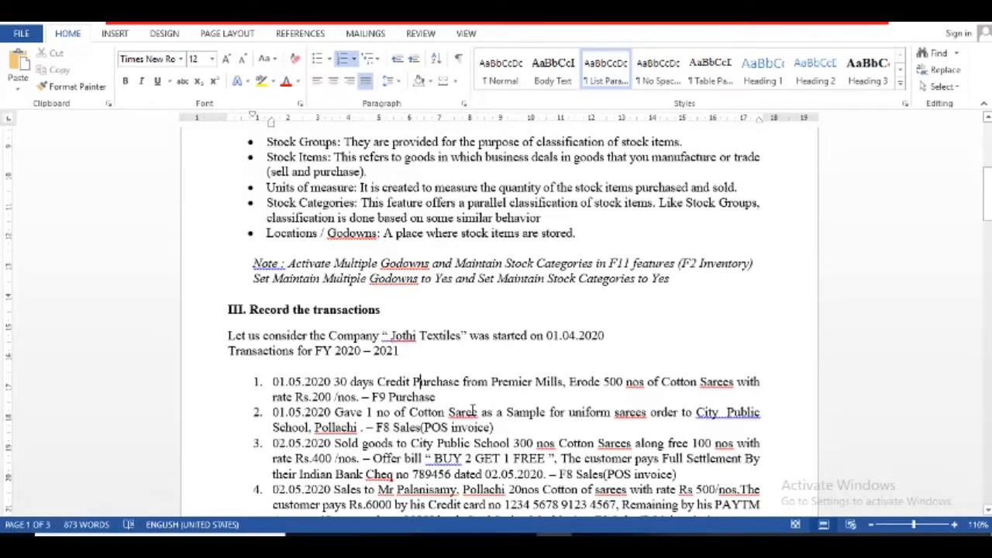
- Clear the sample saree text in transaction 2 and delete the stray 'of' from transaction 4
left_click_drag(478, 412, 497, 428)
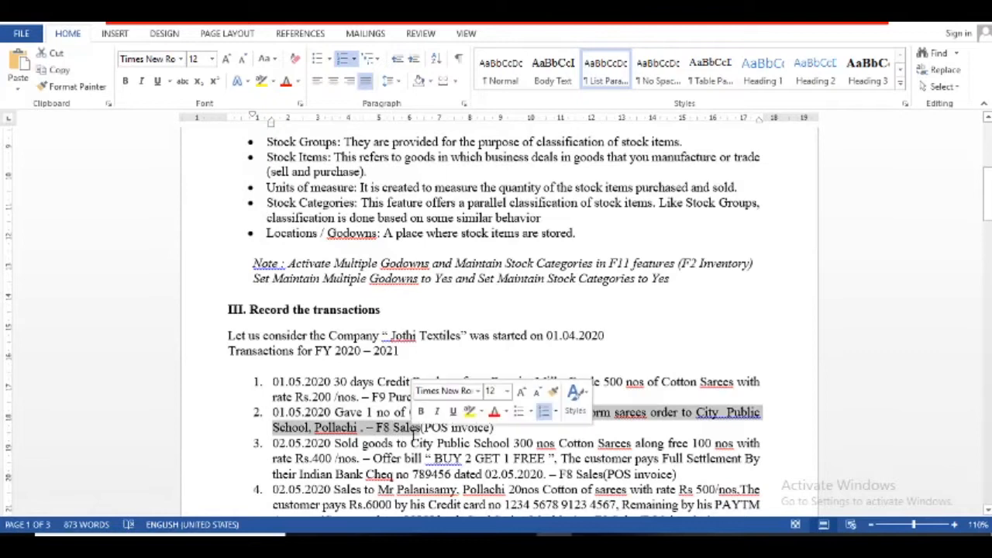
left_click(499, 428)
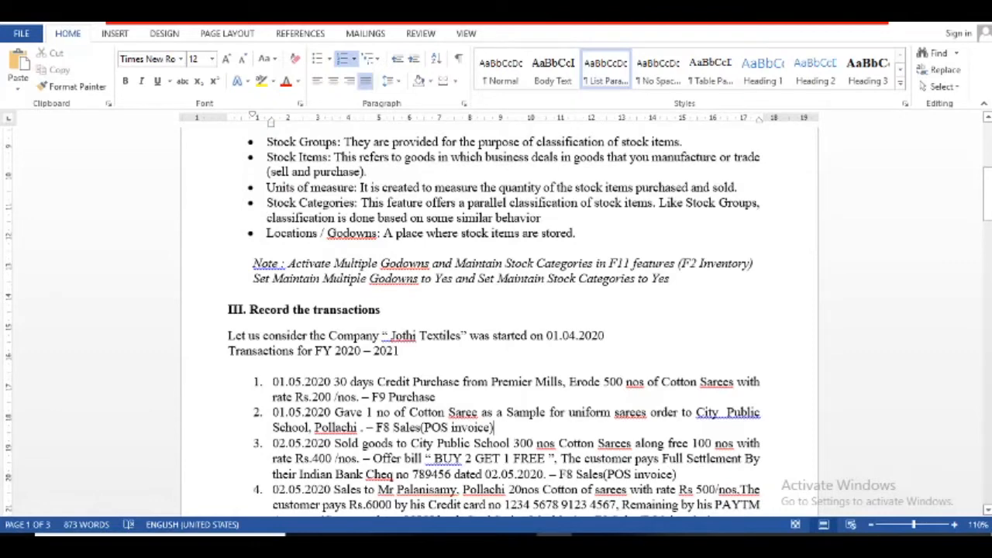
scroll(498, 322, "down", 3)
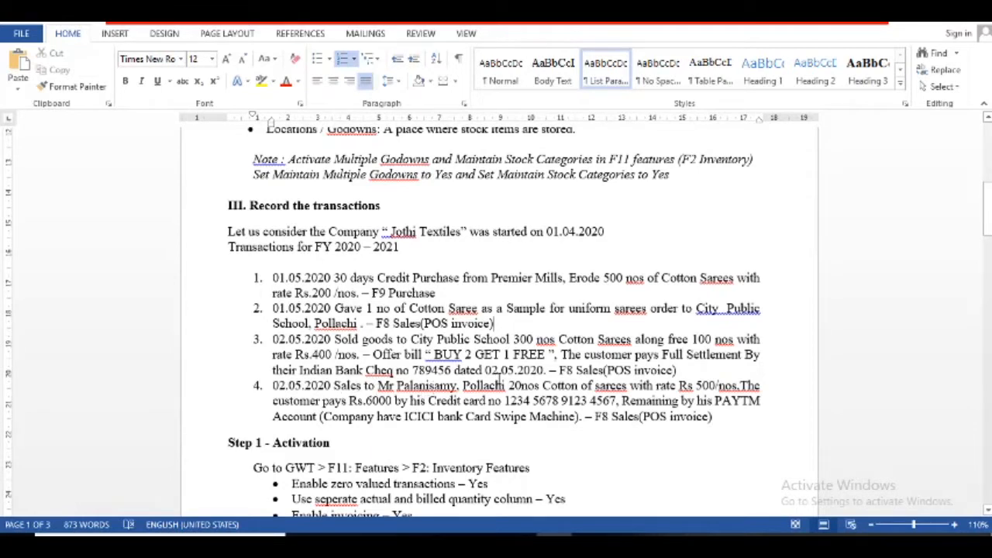
left_click(590, 385)
key("BackSpace")
key("BackSpace")
key("BackSpace")
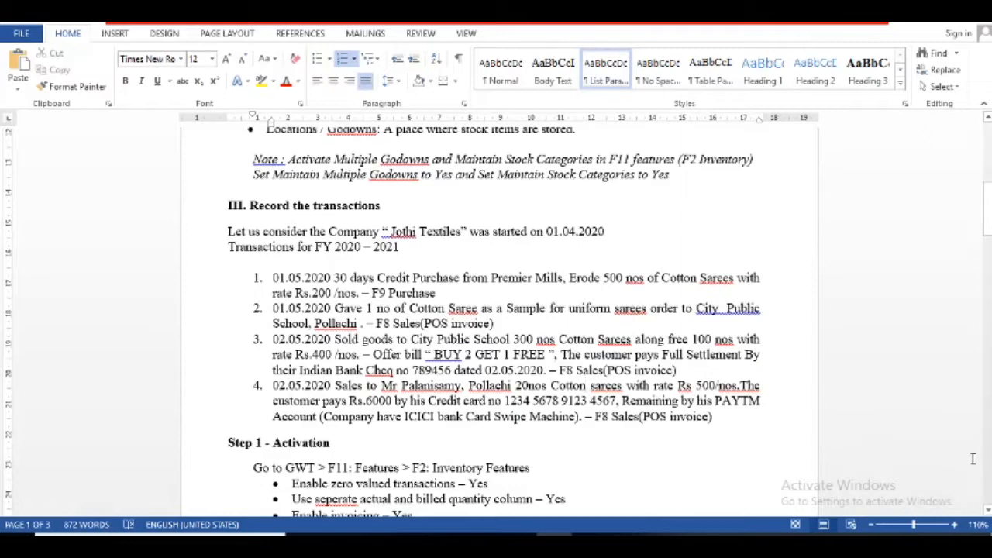
- Finish reviewing the Step 1 Activation notes, then bring up Tally's Gateway of Tally for Blazer House
left_click_drag(986, 509, 986, 509)
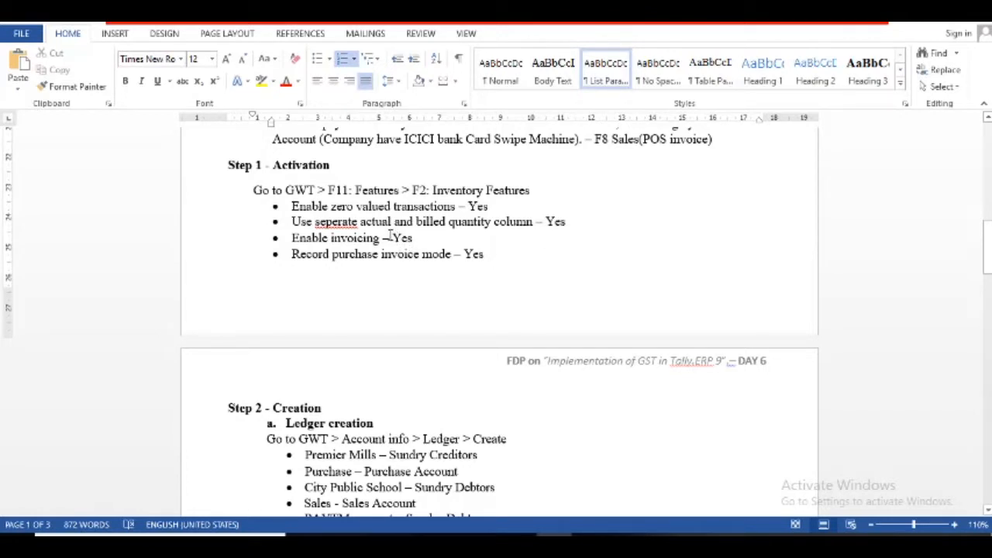
left_click_drag(987, 264, 972, 202)
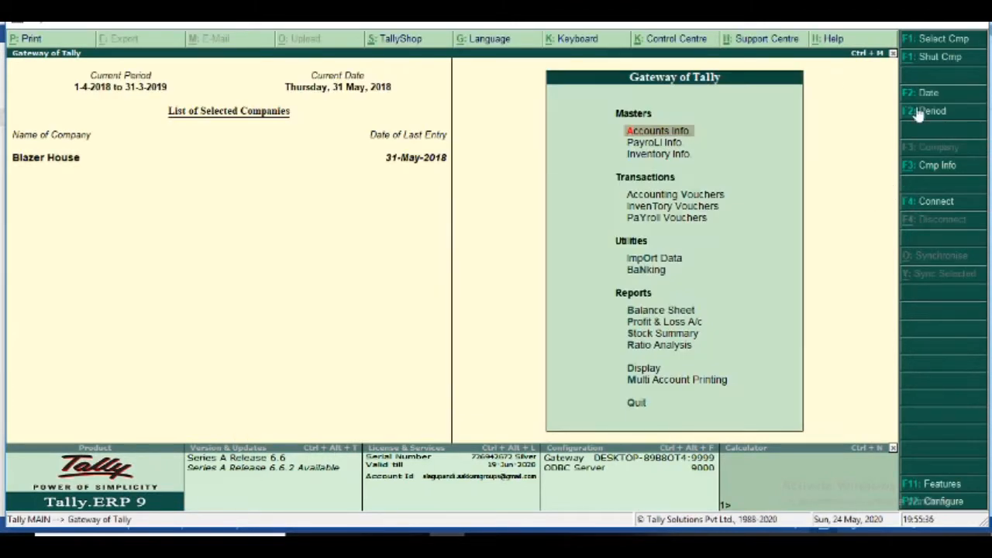
- Shut the Blazer House company and open a blank Company Creation form
left_click(938, 57)
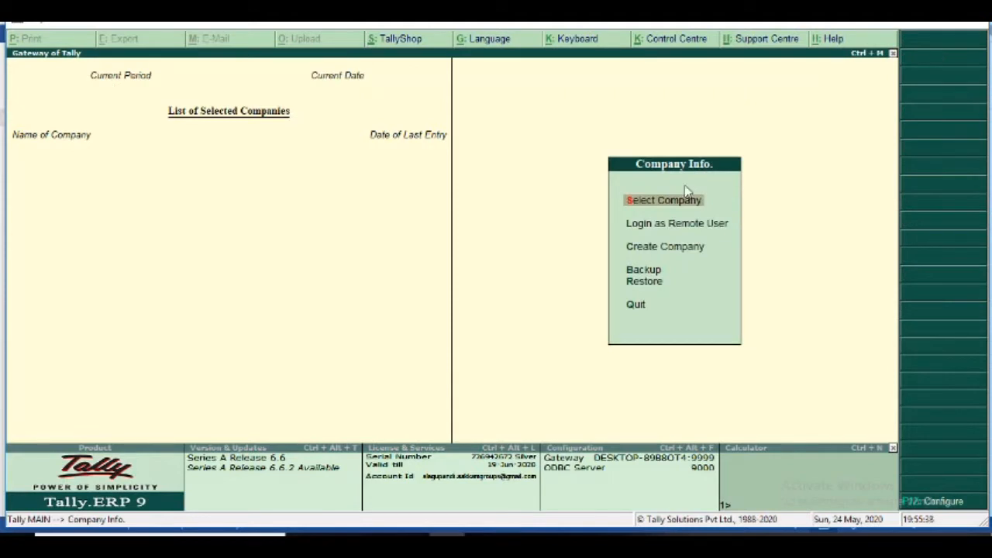
left_click(659, 248)
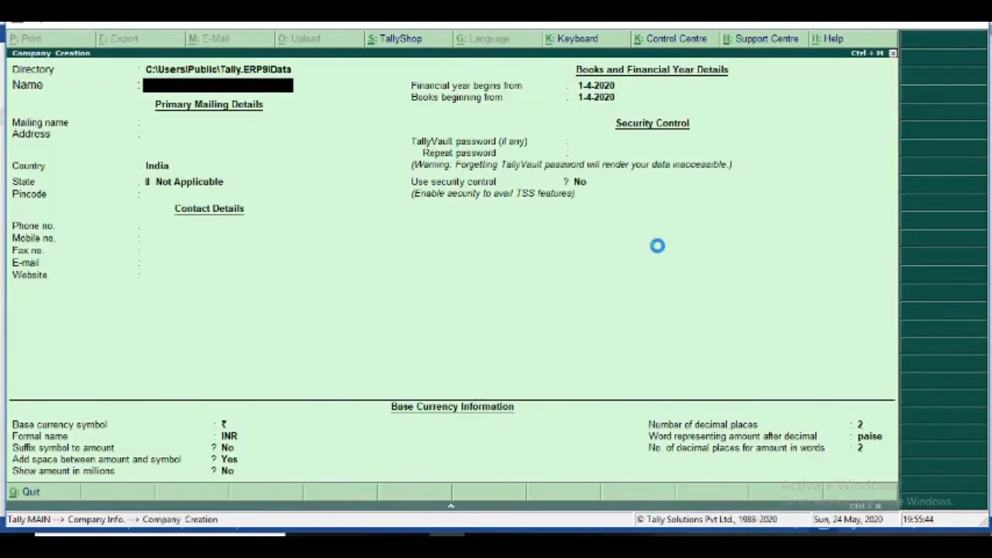
- Create company 'Jothi Textiles' in Tamil Nadu with books from 1-4-2020, then return to Word
type("Jo")
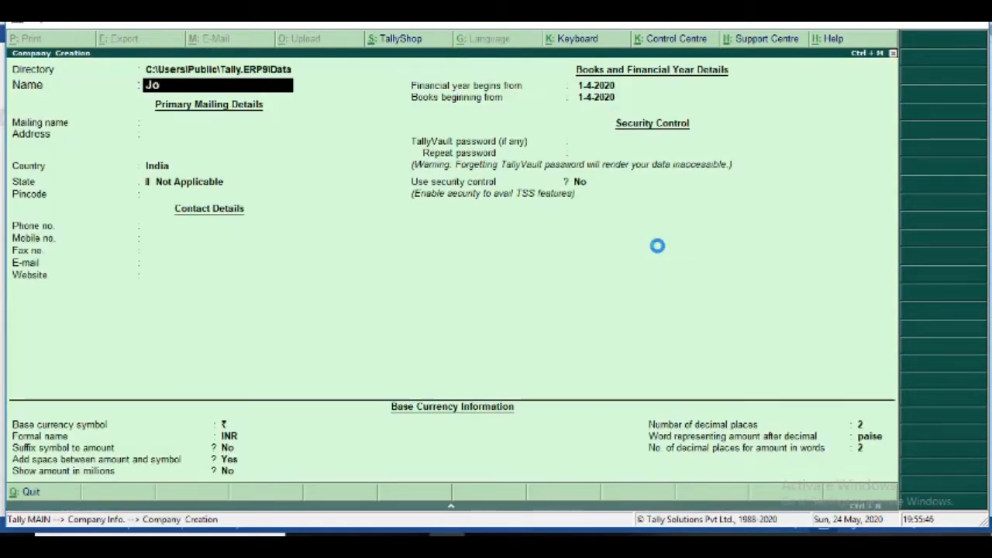
type("thi Textiles")
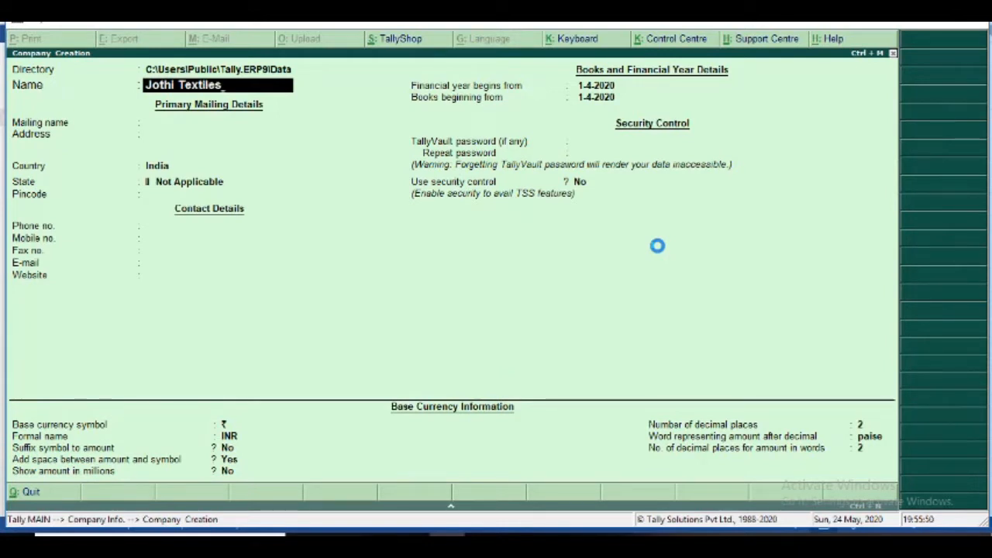
key("Return")
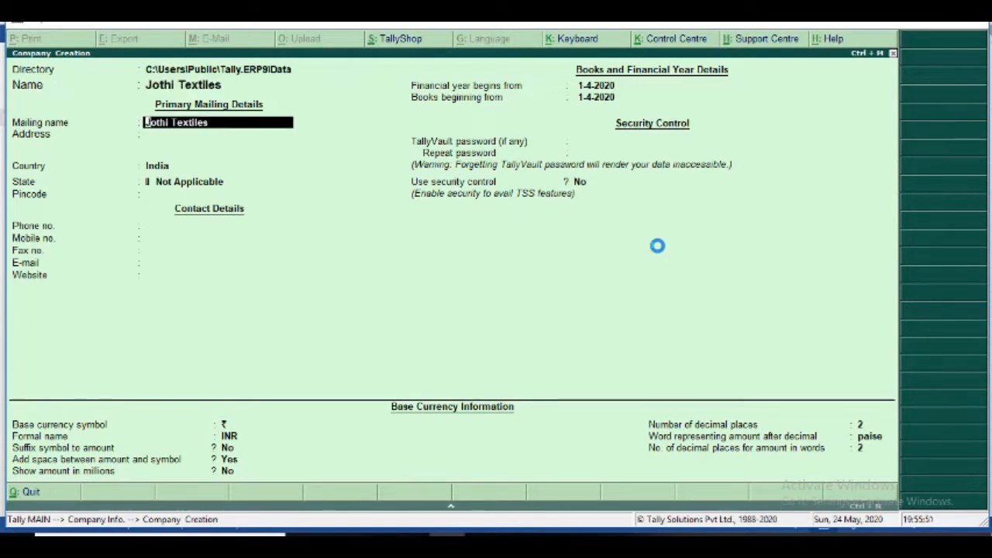
key("Return")
key("Return")
key("Return")
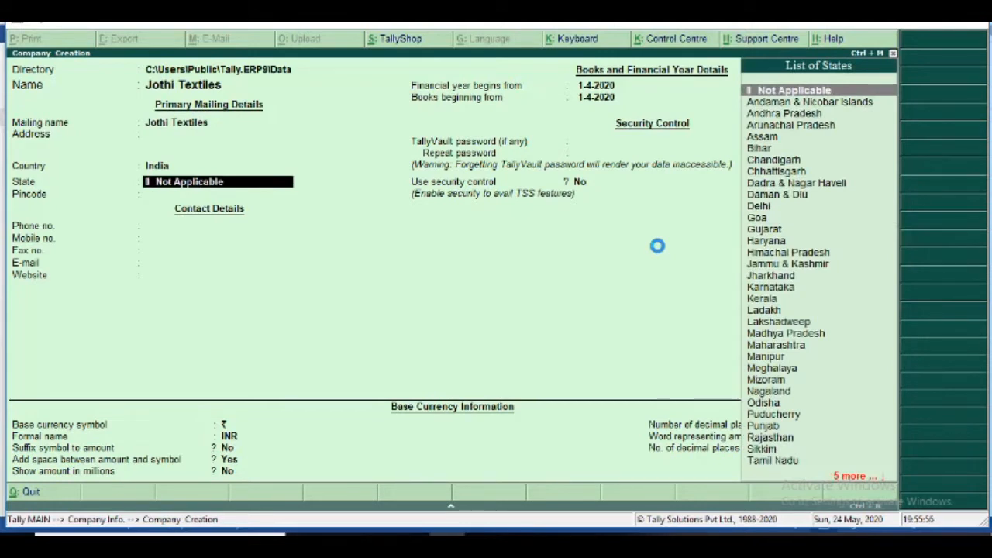
type("Ta")
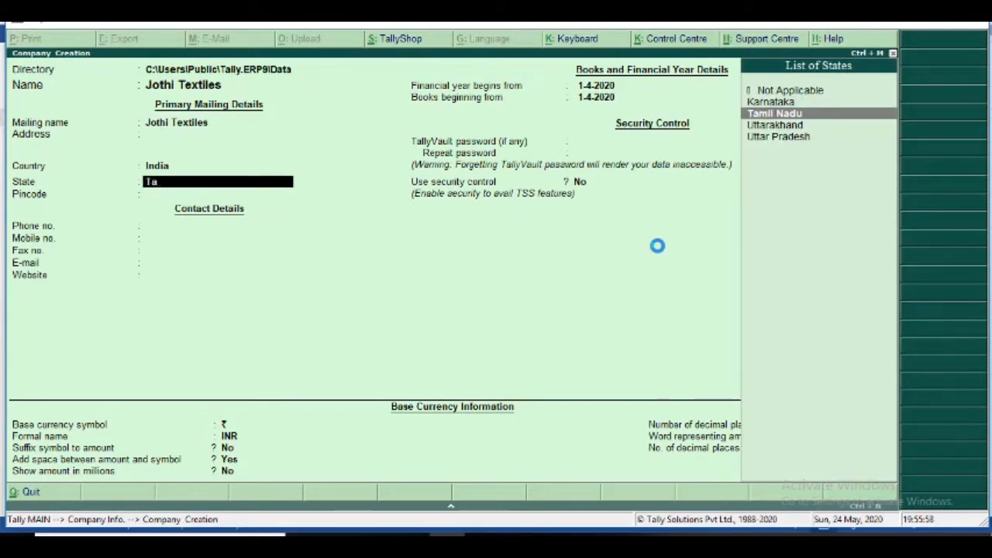
key("Return")
key("Return")
key("Return")
key("Return")
key("Return")
key("Return")
key("Return")
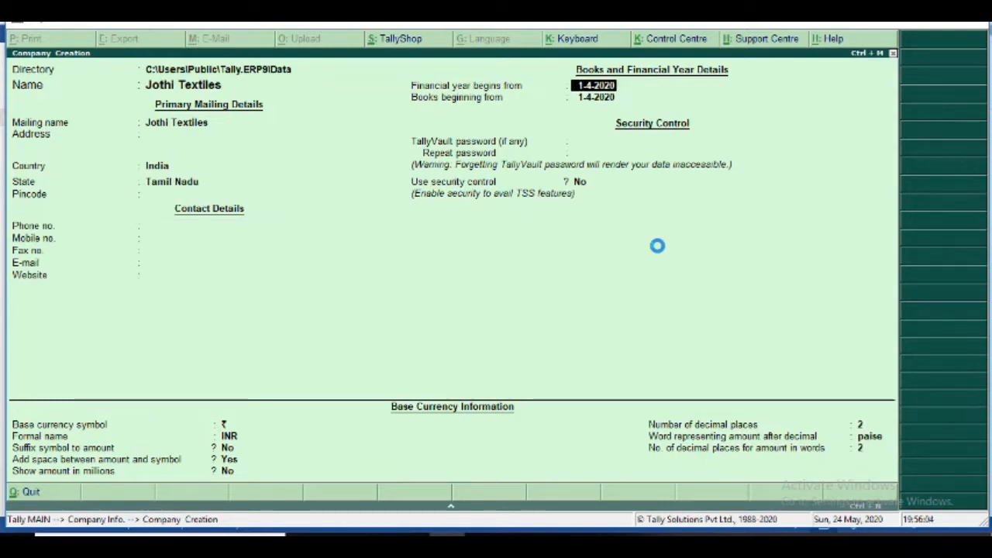
key("Return")
key("Return")
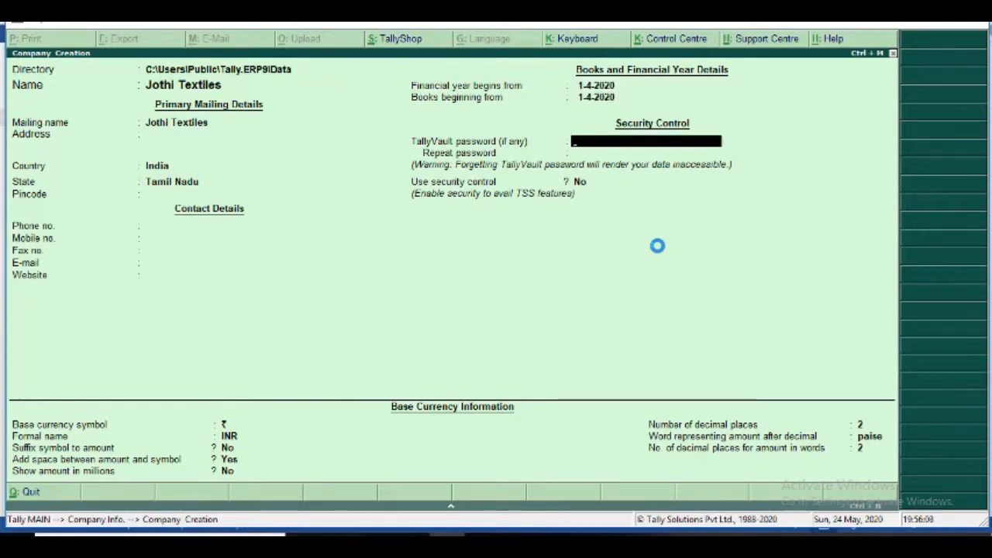
key("Return")
key("Return")
key("Return")
key("Return")
key("Return")
key("Return")
key("Return")
key("Return")
key("Return")
key("Return")
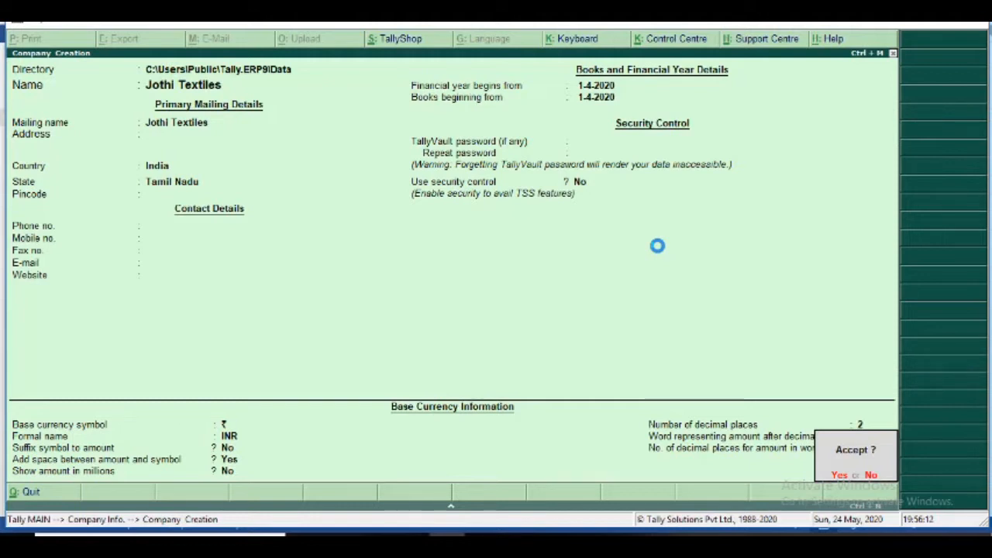
key("y")
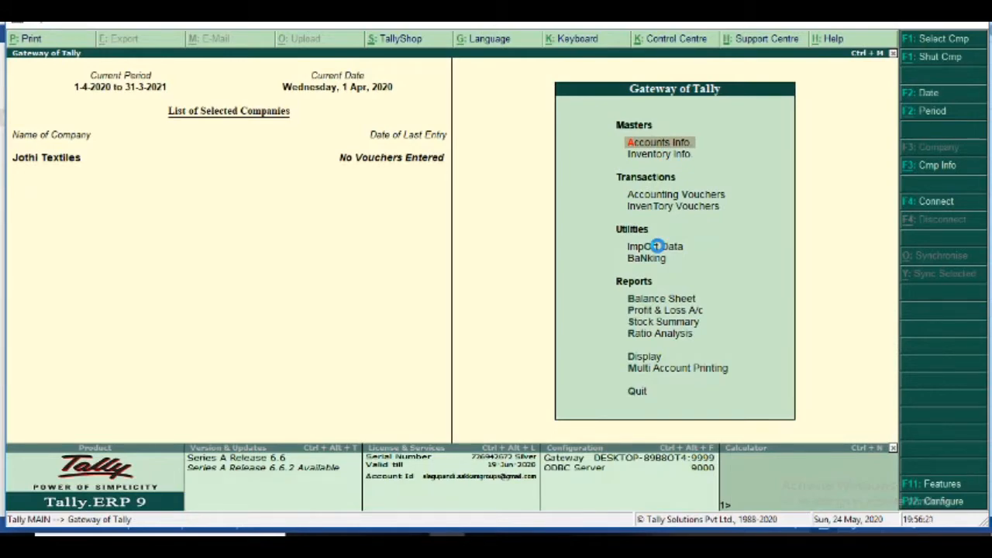
key("alt+Tab")
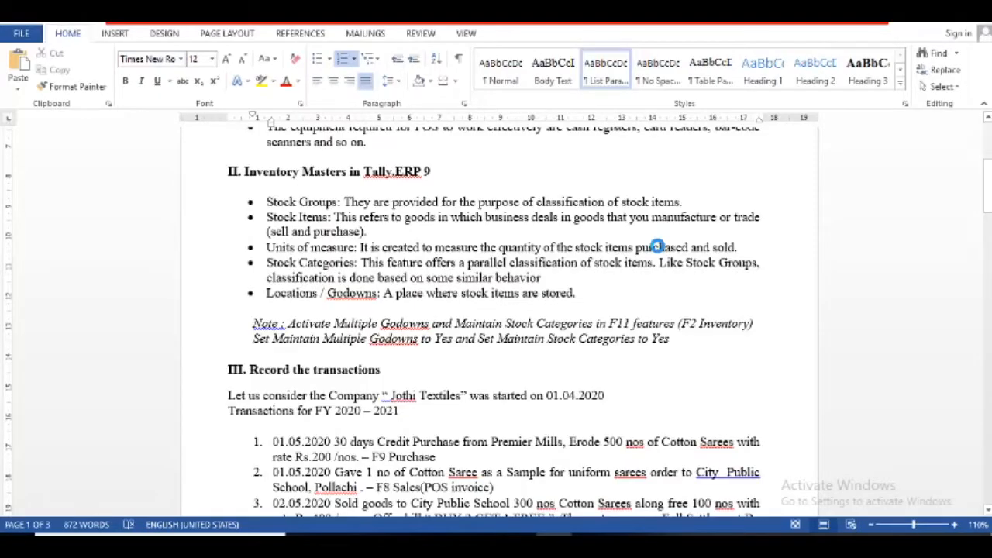
- Review the Day 6 POS voucher notes, then return to Tally and highlight Accounting Vouchers
key("Down")
key("Down")
key("Down")
key("Down")
key("Down")
key("Down")
key("Down")
key("Down")
key("Down")
key("Down")
key("Down")
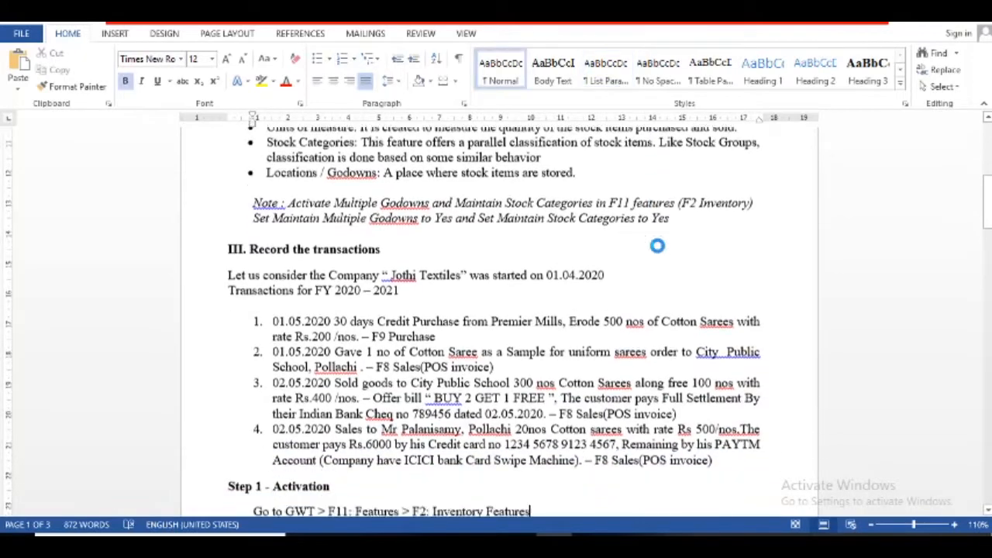
key("Down")
key("Down")
key("Down")
key("Down")
key("Down")
key("Down")
key("Down")
key("Down")
key("Down")
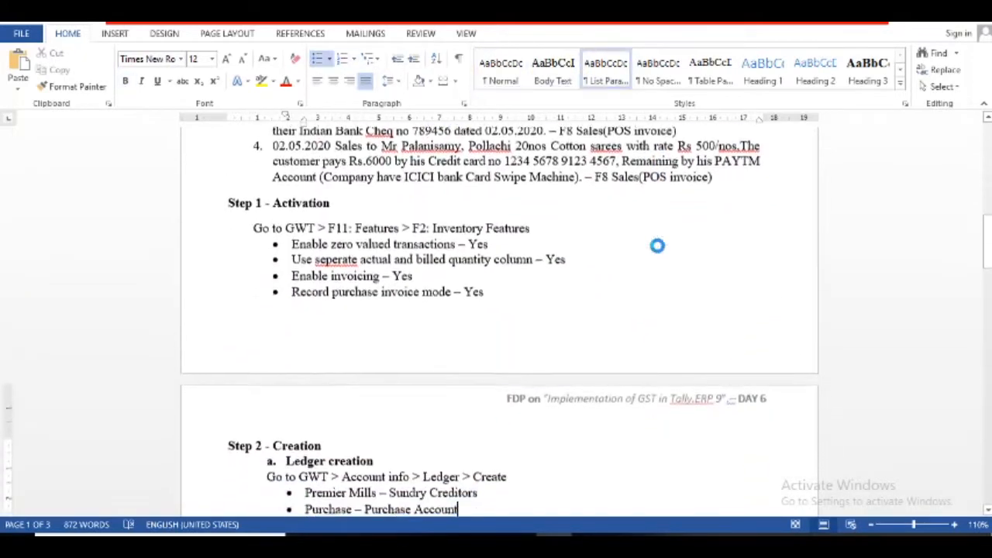
key("Down")
key("Down")
key("Down")
key("Down")
key("Down")
key("Down")
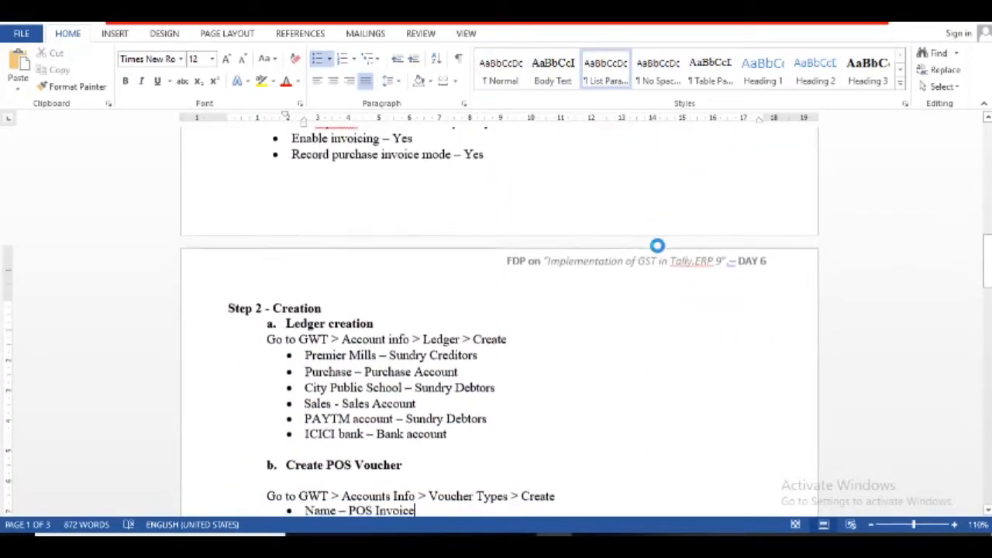
key("Down")
key("Down")
key("Down")
key("Down")
key("Down")
key("Down")
key("Down")
key("Down")
key("Down")
key("Down")
key("Down")
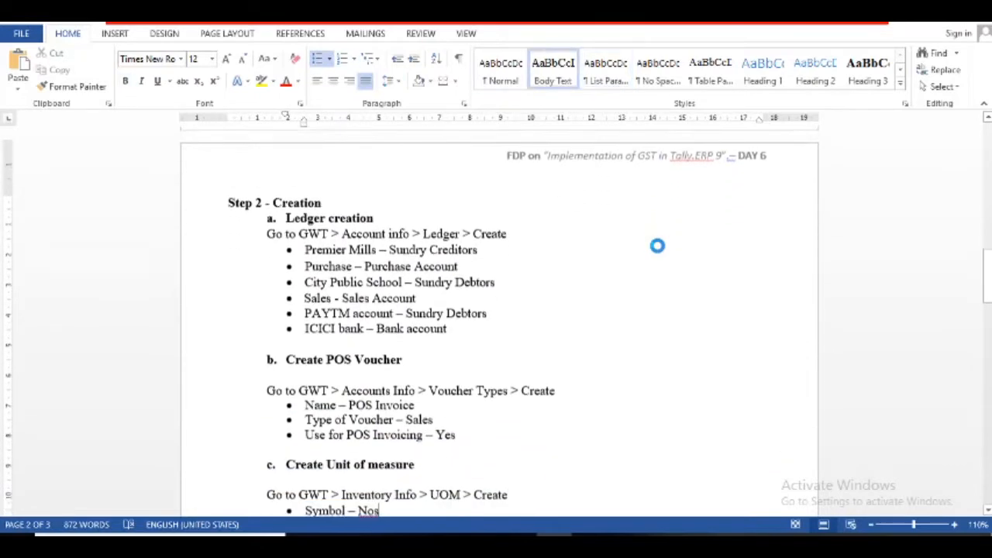
key("Down")
key("Down")
key("Down")
key("Down")
key("Down")
key("Down")
key("Down")
key("Down")
key("Down")
key("Down")
key("Down")
key("Down")
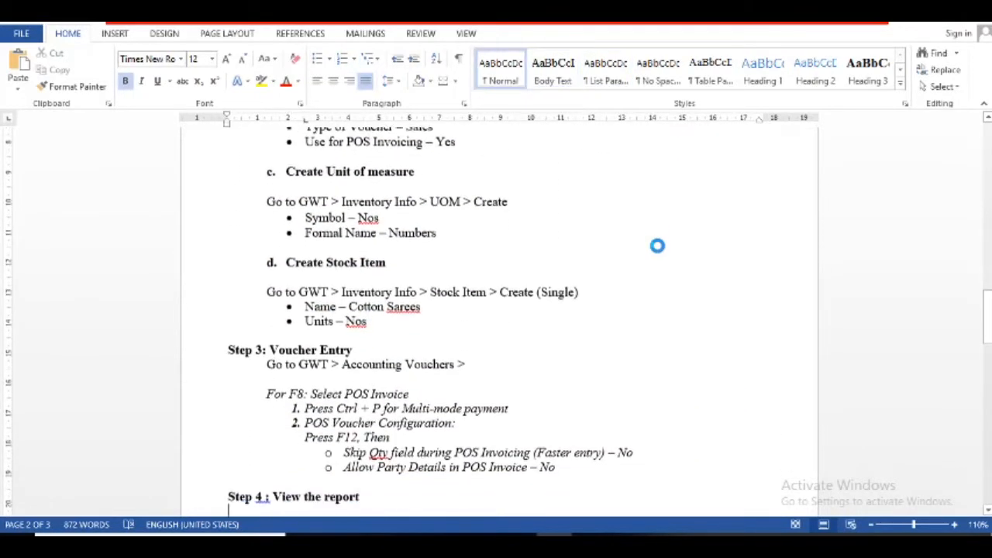
key("Up")
key("Up")
key("Up")
key("Up")
key("Up")
key("Up")
key("Up")
key("Up")
key("Up")
key("Up")
key("Up")
key("Up")
key("Up")
key("Up")
key("Up")
key("Up")
key("Up")
key("Up")
key("Up")
key("Up")
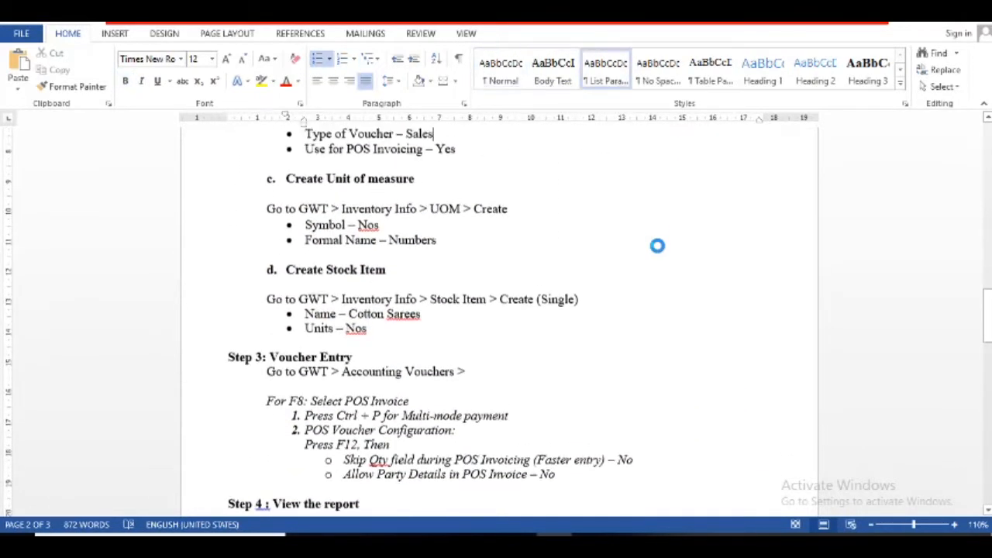
key("Up")
key("Up")
key("Up")
key("Up")
key("Up")
key("Up")
key("Up")
key("Up")
key("Up")
key("Up")
key("Up")
key("Up")
key("Up")
key("Up")
key("Up")
key("Up")
key("Up")
key("Up")
key("Up")
key("Up")
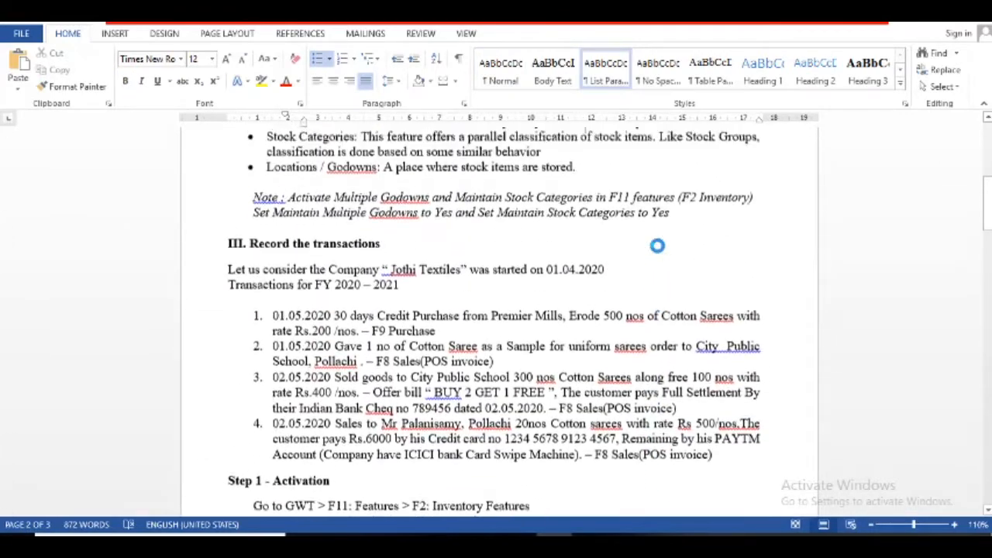
key("Up")
key("Up")
key("Up")
key("Up")
key("Up")
key("Up")
key("Up")
key("Up")
key("Up")
key("Up")
key("Up")
key("Up")
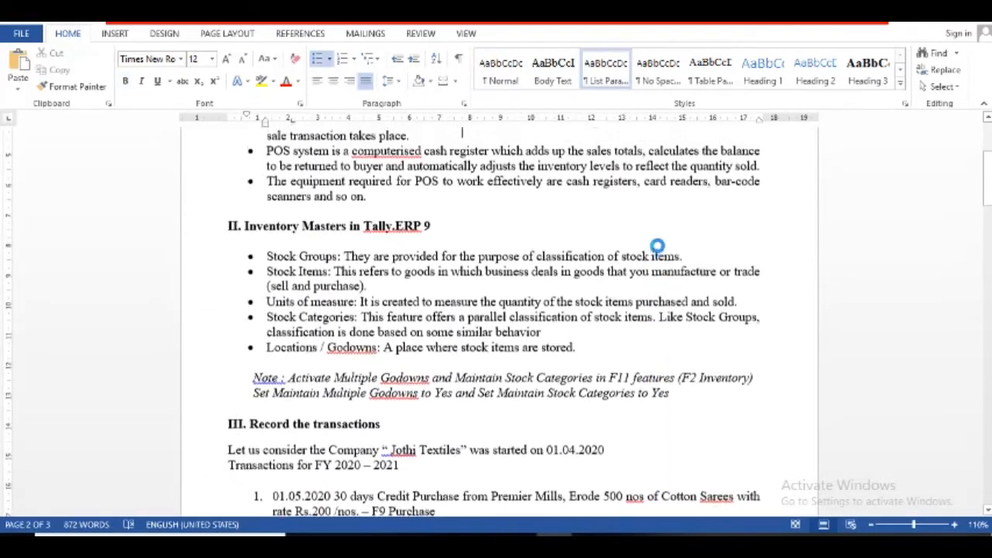
key("Up")
key("Up")
key("Up")
key("Up")
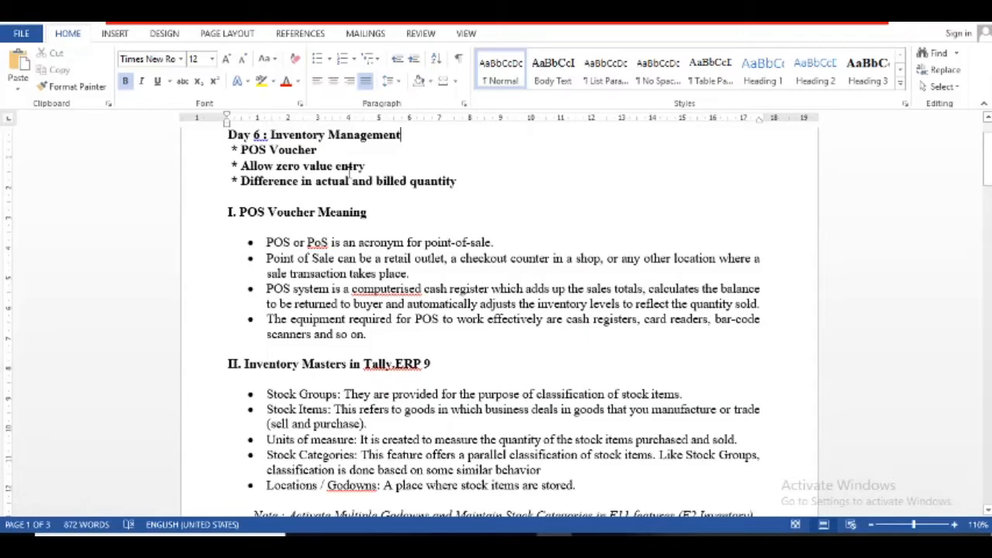
key("alt+Tab")
key("Down")
key("Down")
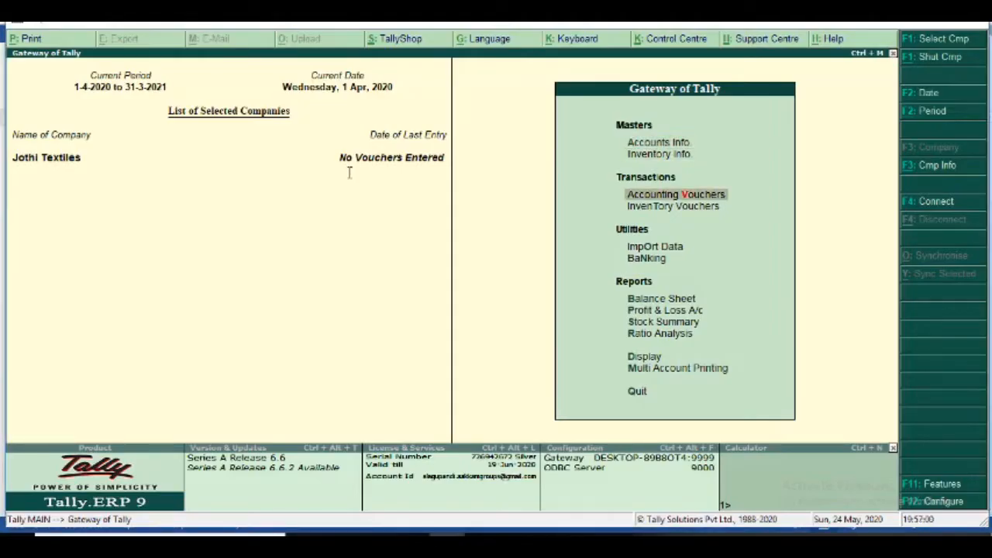
- Start a Sales voucher in Accounting Vouchers and switch it to voucher layout
key("Return")
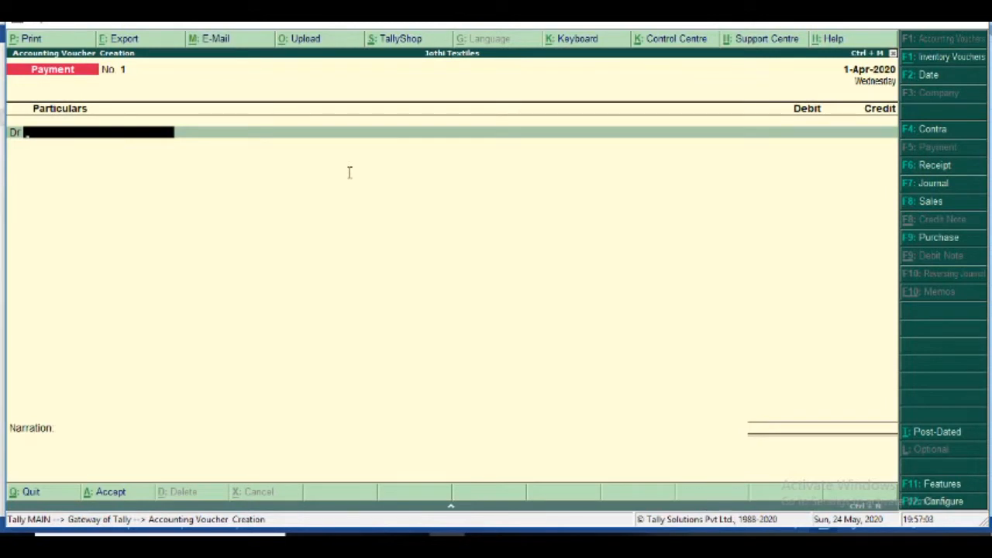
key("Return")
key("BackSpace")
left_click(922, 202)
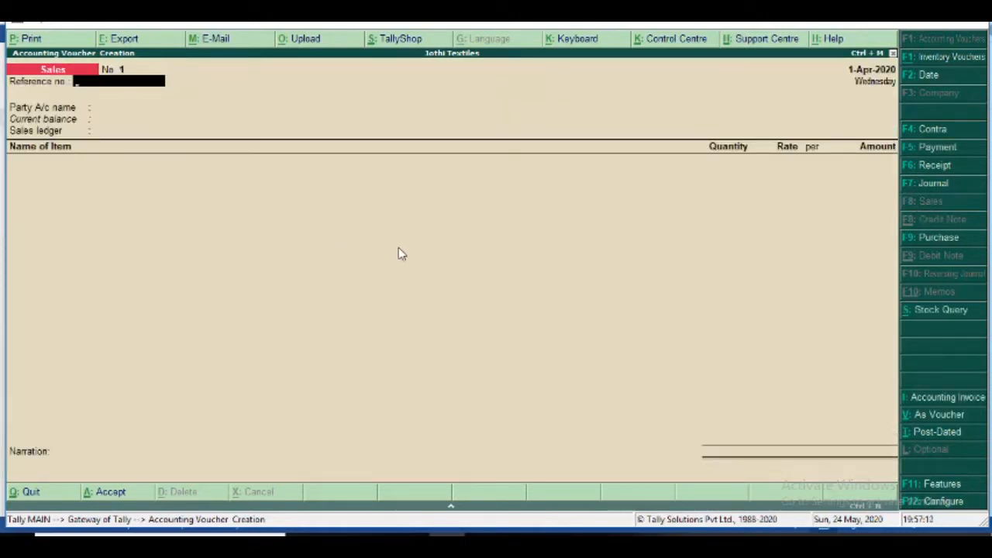
left_click(930, 414)
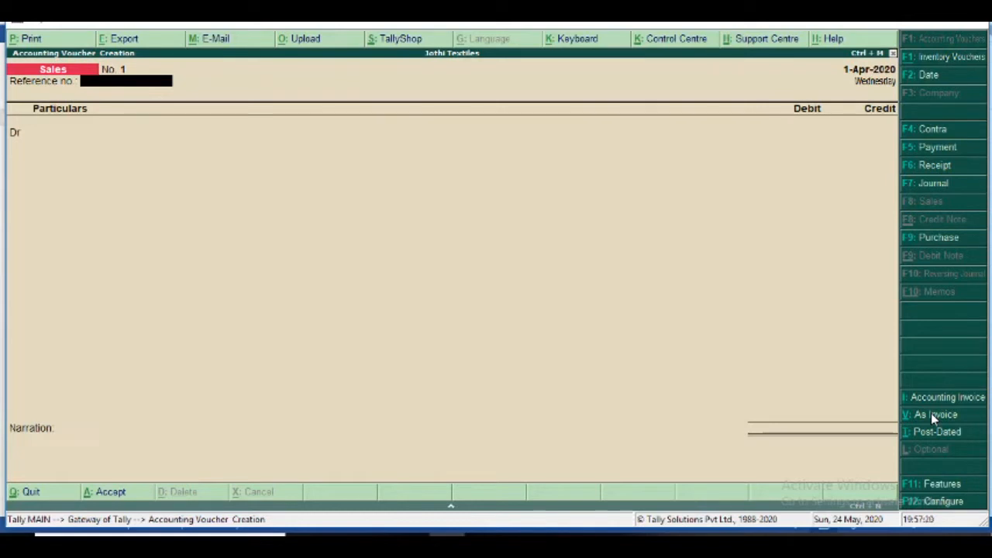
- Debit Cash, pass through party details, and begin creating a new ledger
key("Return")
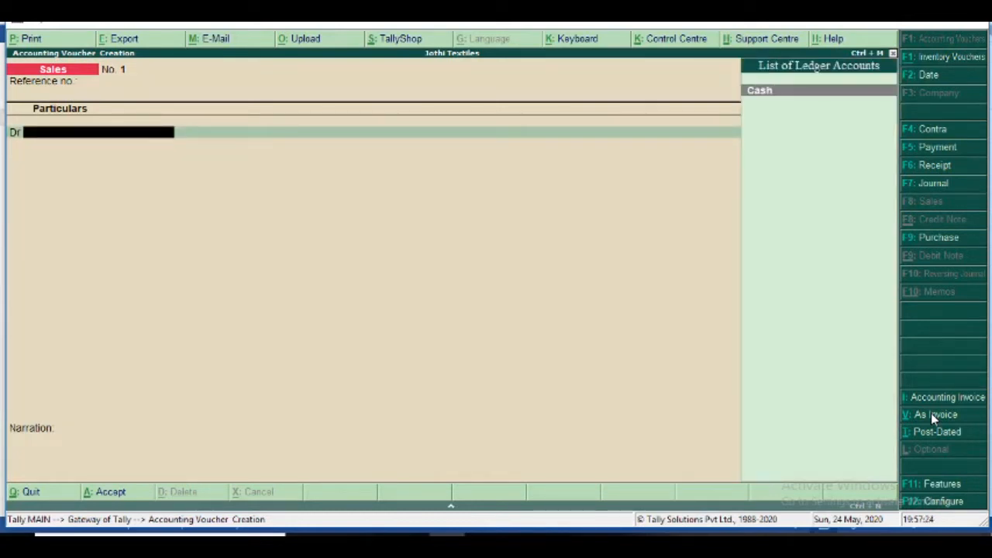
key("Return")
key("Return")
key("Return")
key("Return")
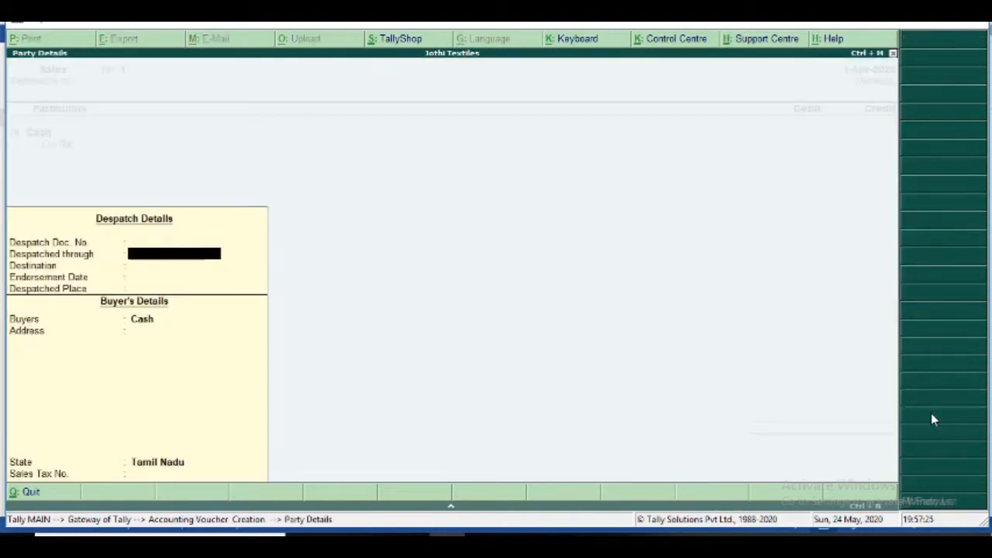
key("Return")
key("Return")
key("Return")
key("Return")
key("Return")
key("Return")
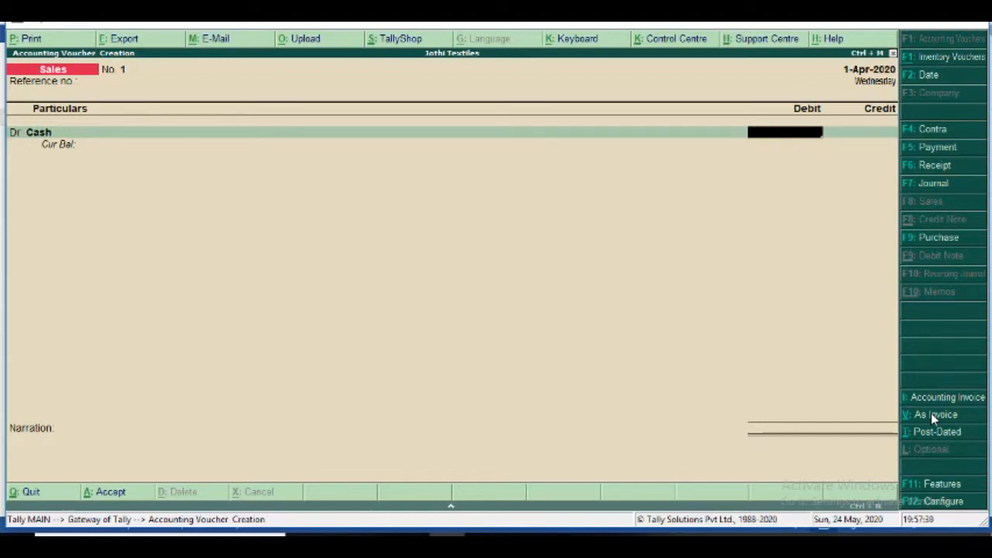
key("BackSpace")
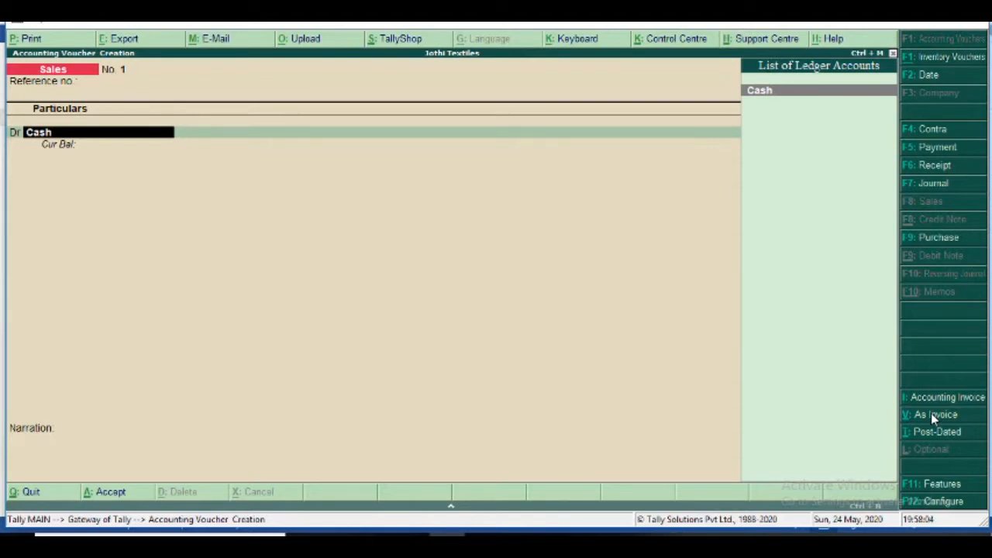
key("alt+c")
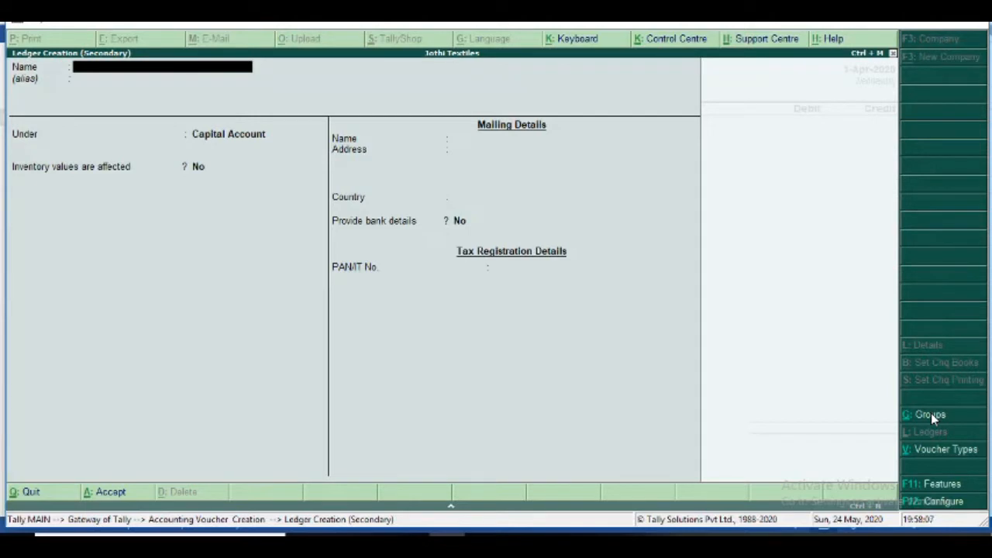
- Enter ledger name 'Mr x', then quit Ledger Creation without saving
type("M")
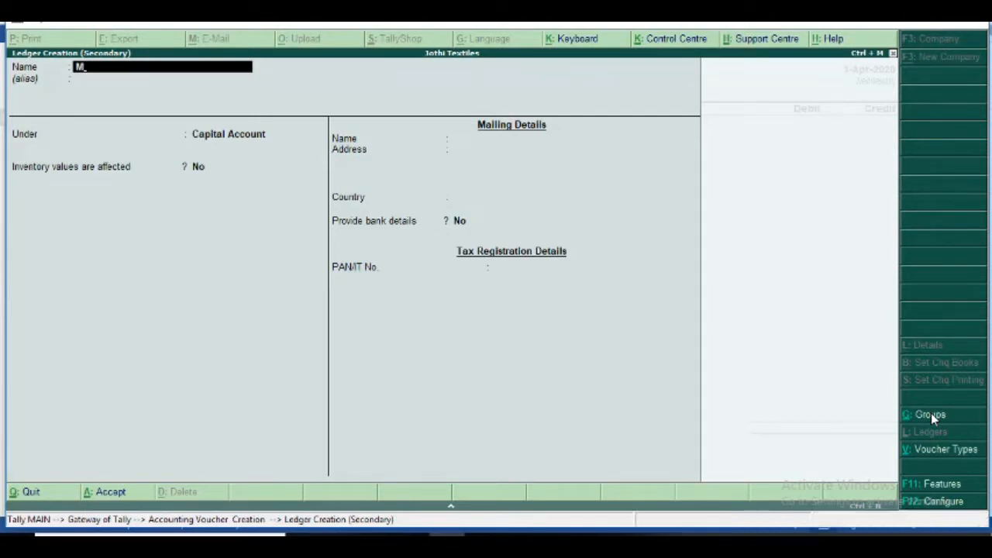
type("r x")
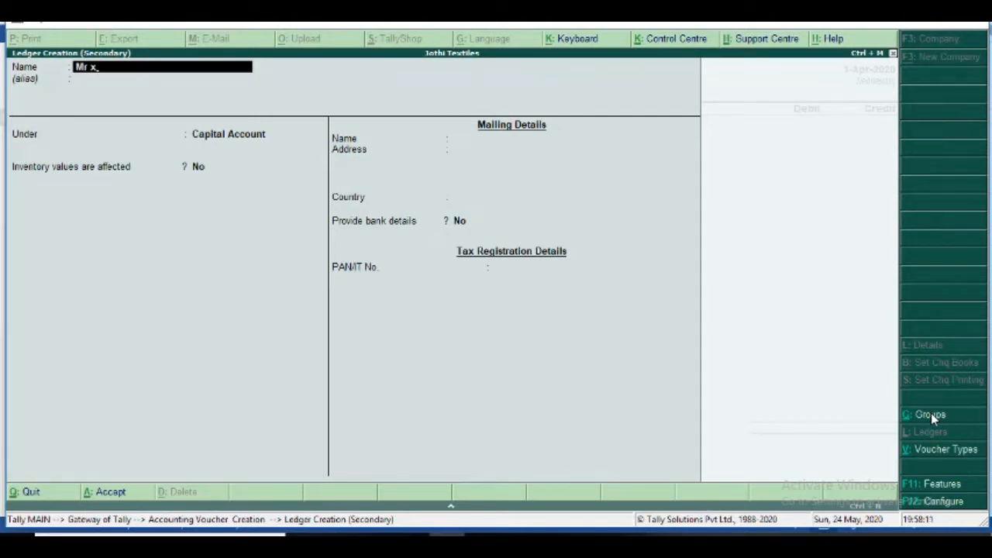
key("Return")
key("Return")
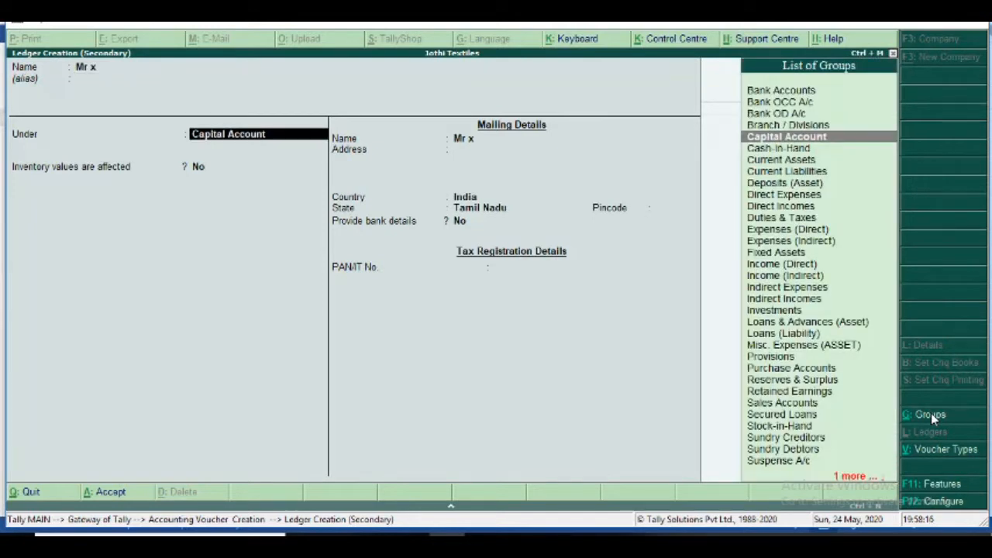
key("Escape")
key("Escape")
key("Return")
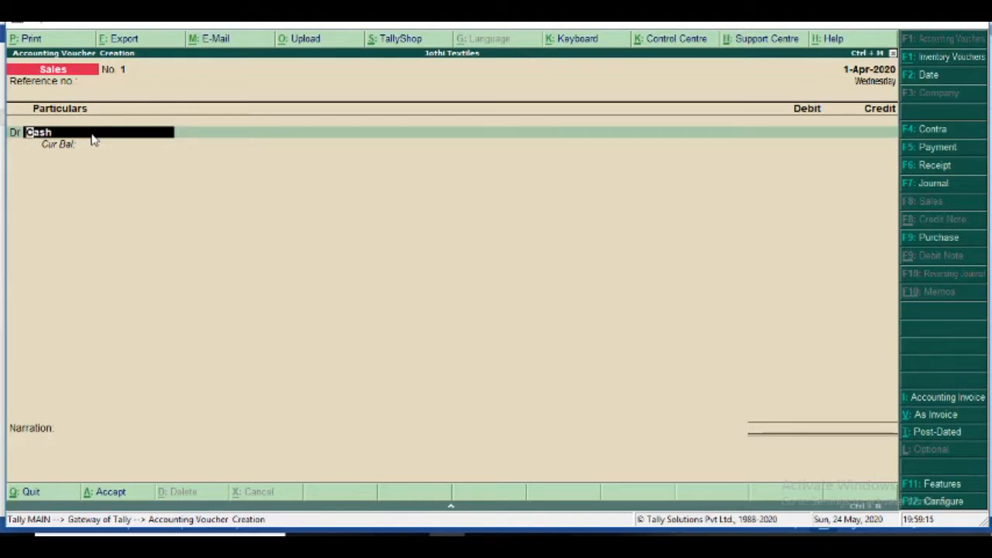
- Create ledger 'Mr X' under Sundry Debtors, accept its party details, and return to the party ledger field
key("alt+c")
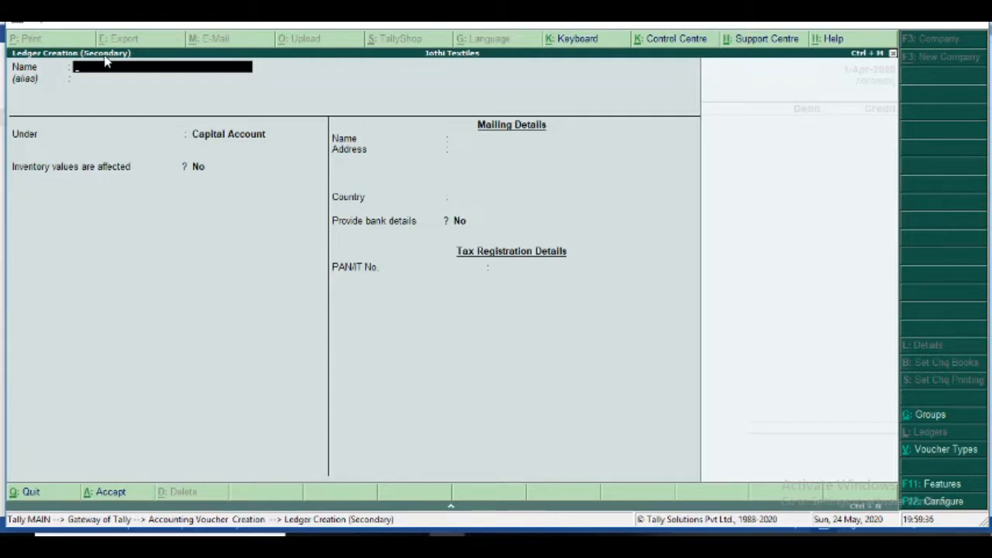
type("Mr X")
key("Return")
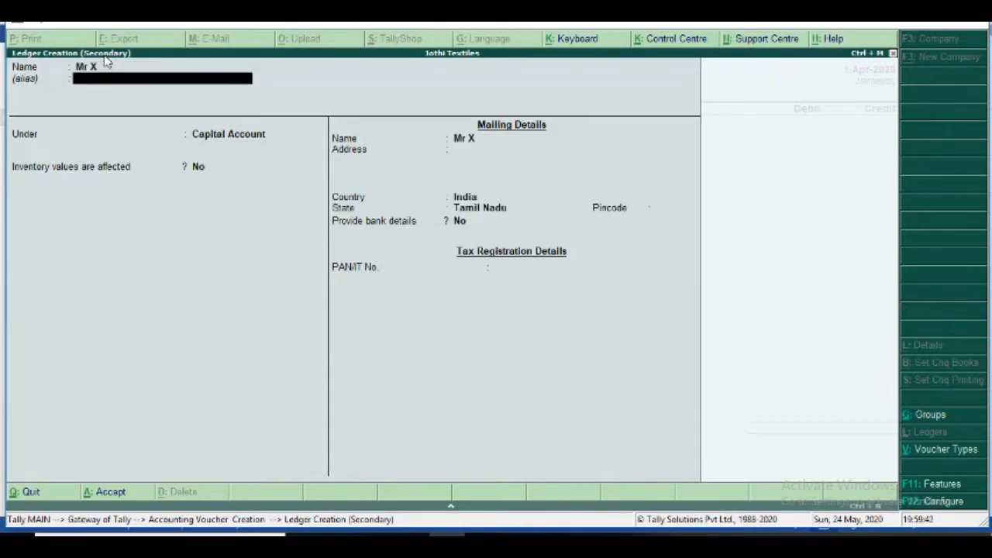
key("Return")
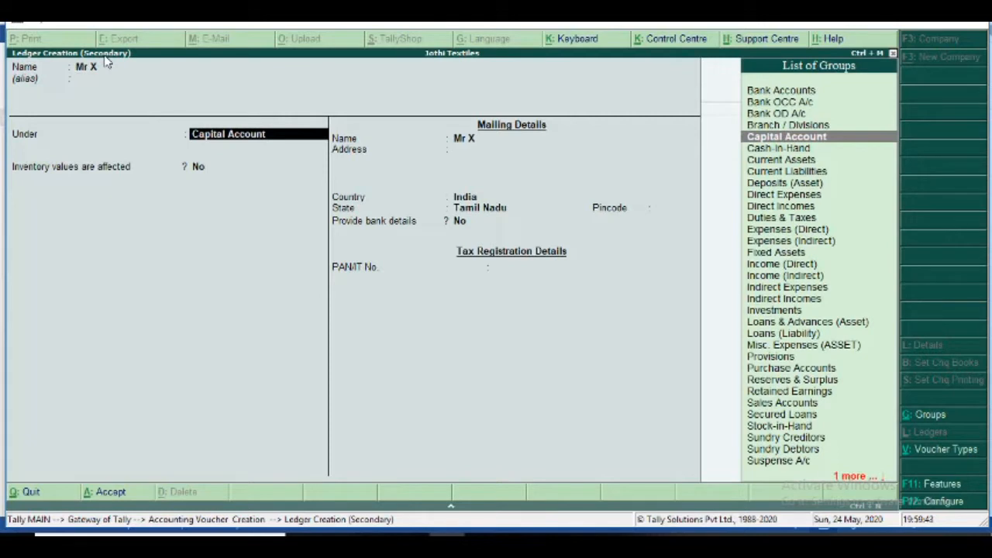
type("Sundry")
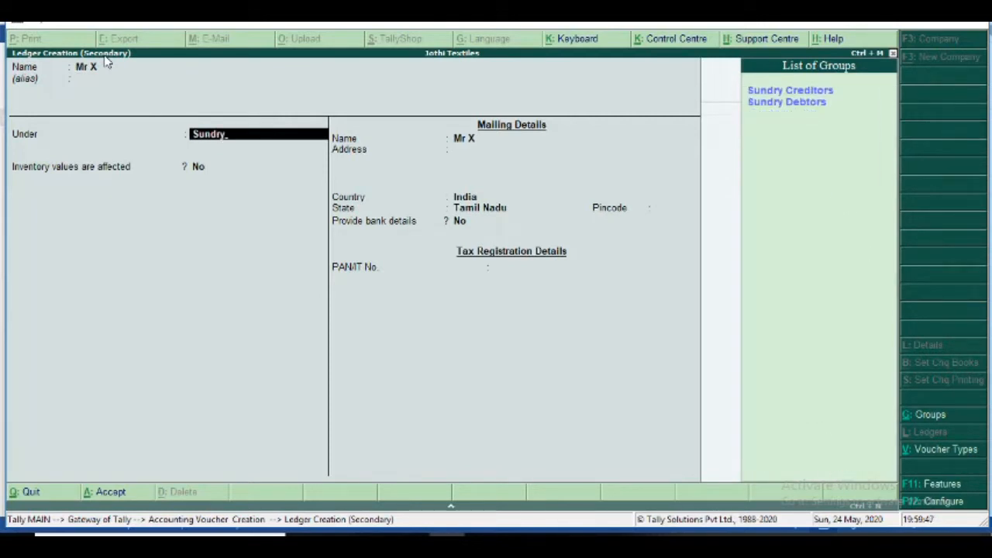
key("Down")
key("Down")
key("Return")
key("Return")
key("Return")
key("Return")
key("Return")
key("Return")
key("Return")
key("Return")
key("Return")
key("Return")
key("Return")
key("Return")
key("Return")
key("Return")
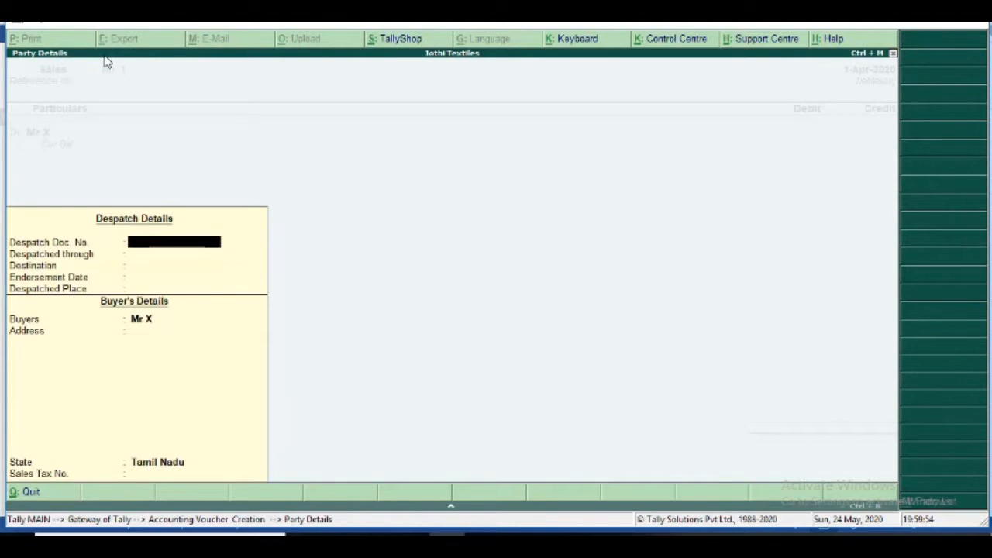
key("Return")
key("Return")
key("Return")
key("Return")
key("Return")
key("Return")
key("Return")
key("Return")
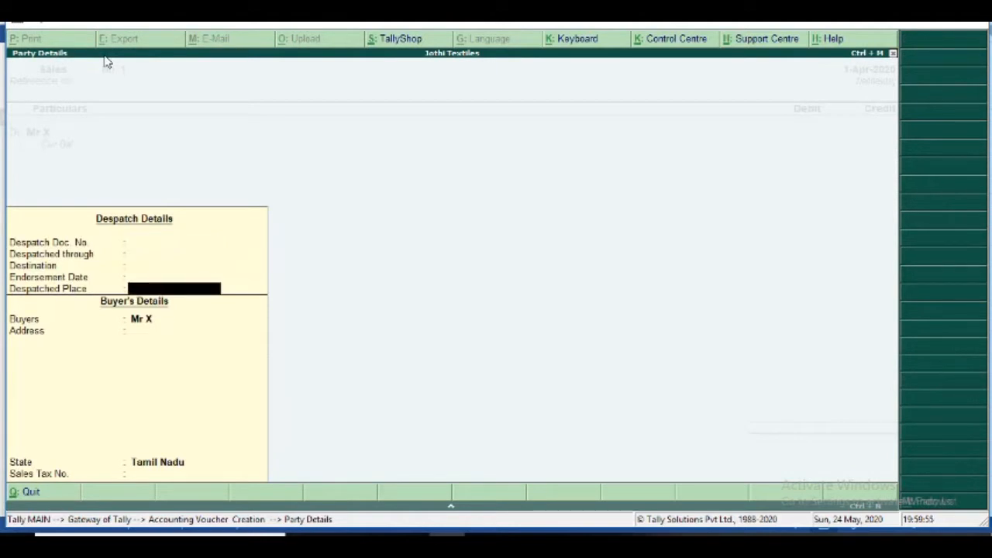
key("Return")
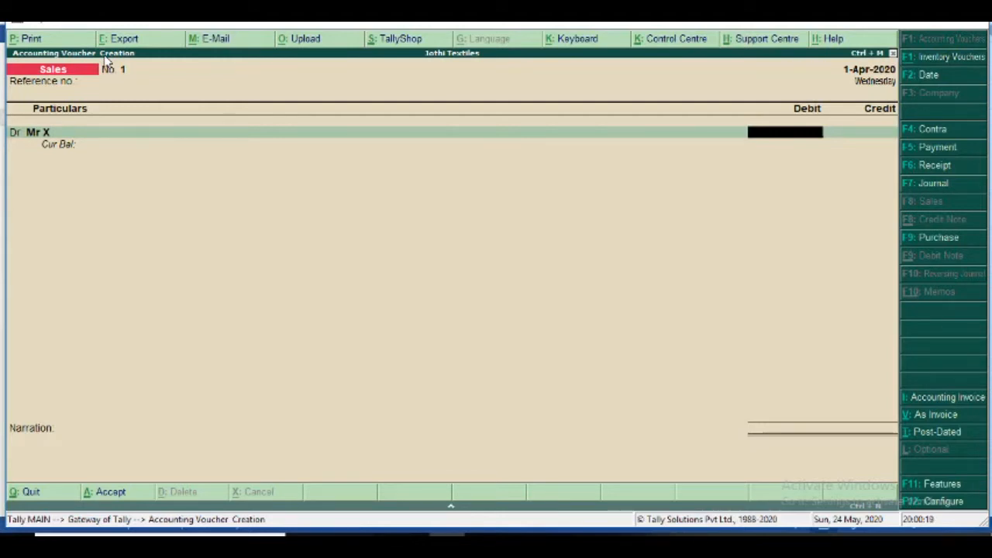
key("BackSpace")
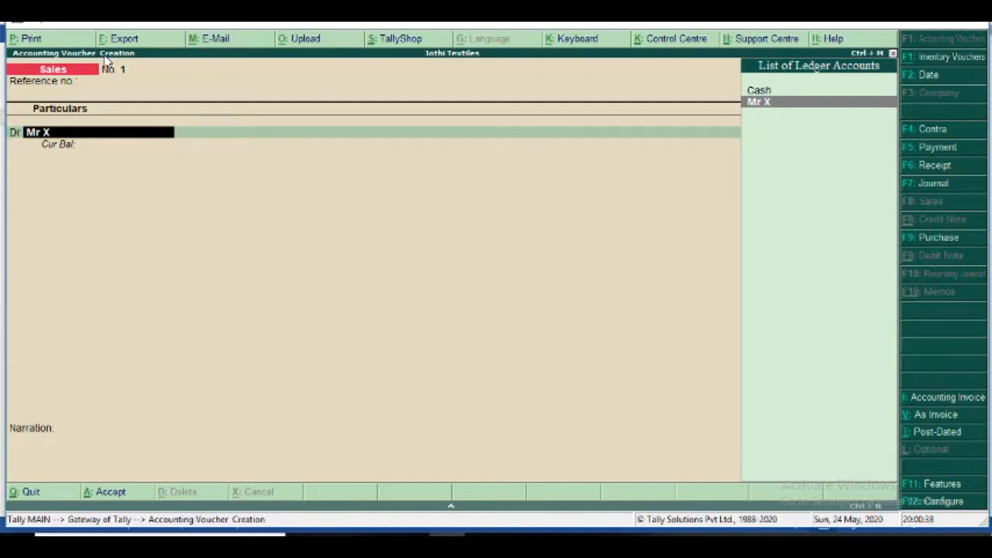
- Delete the Mr X ledger
key("ctrl+Return")
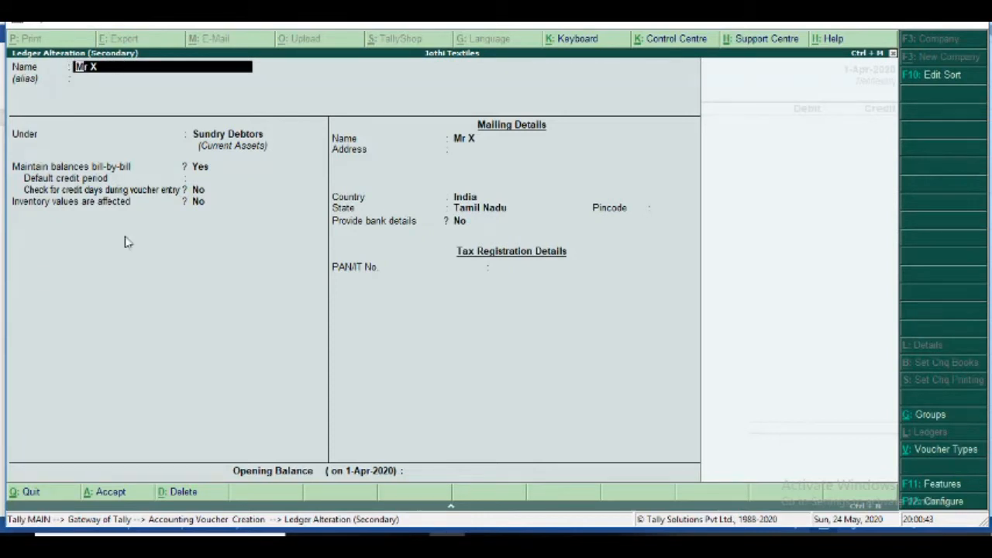
left_click(180, 496)
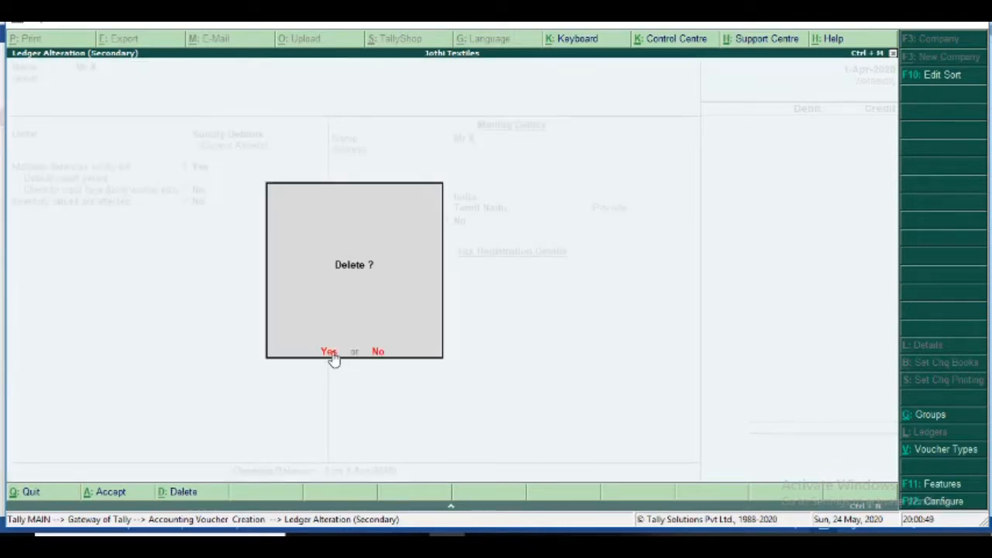
left_click(328, 352)
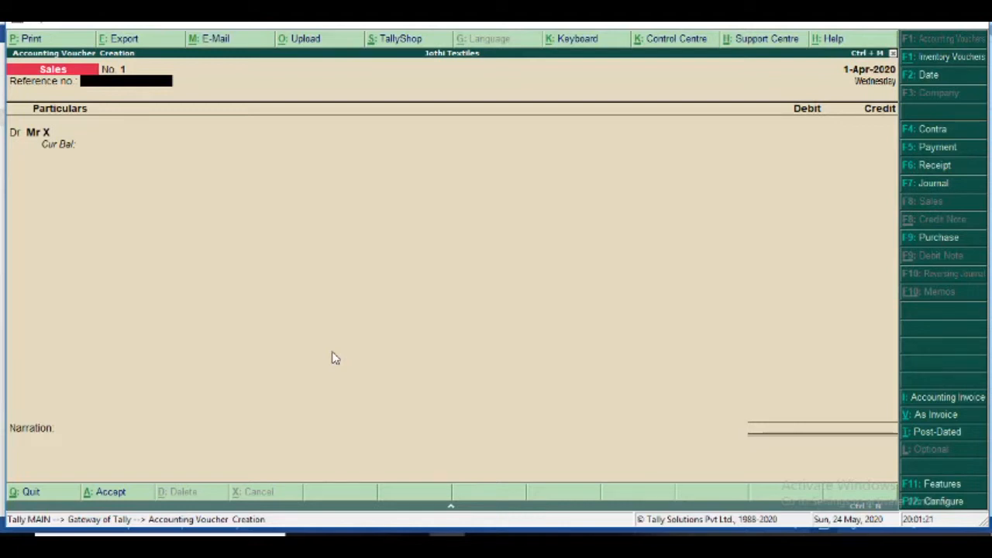
- Quit the unsaved Sales voucher and bring up the Company Features menu
key("Escape")
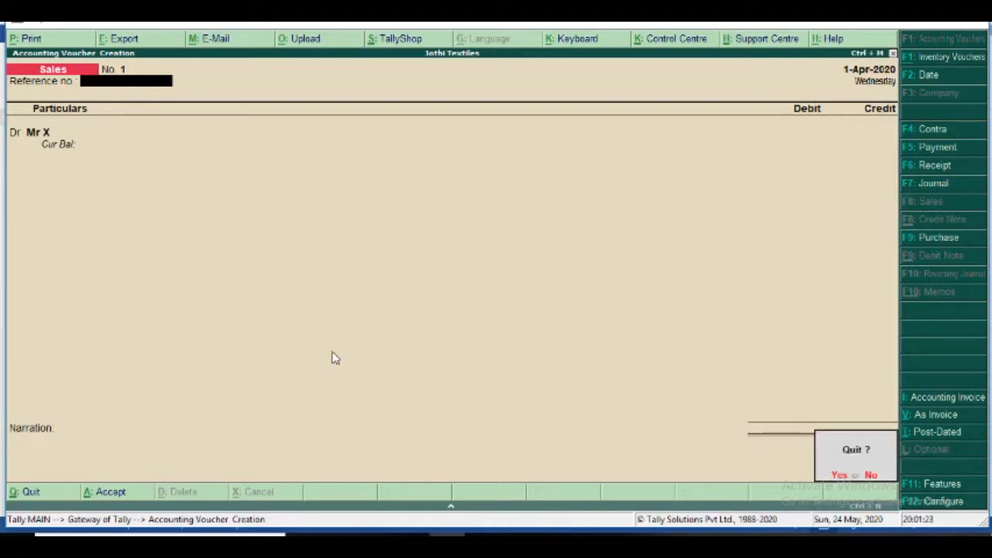
key("y")
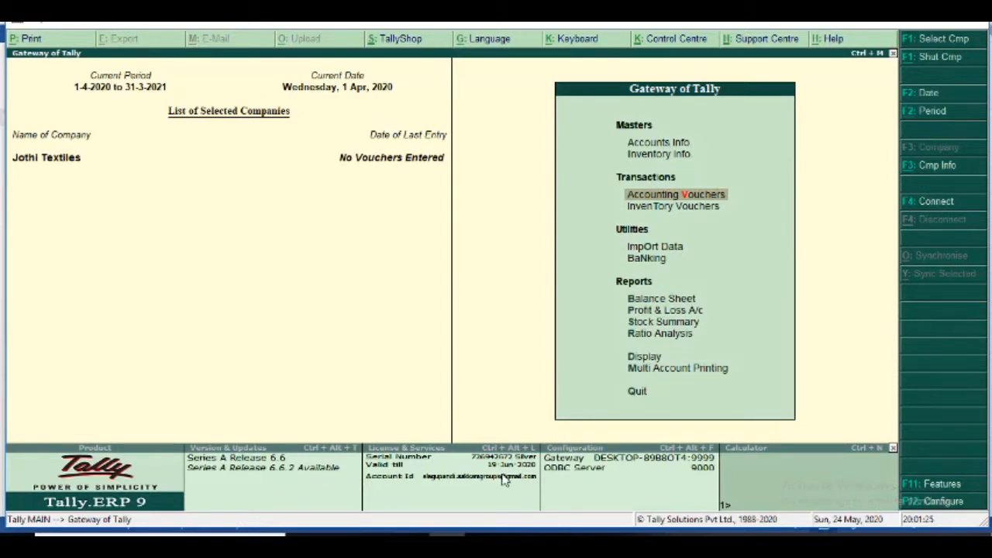
left_click(923, 487)
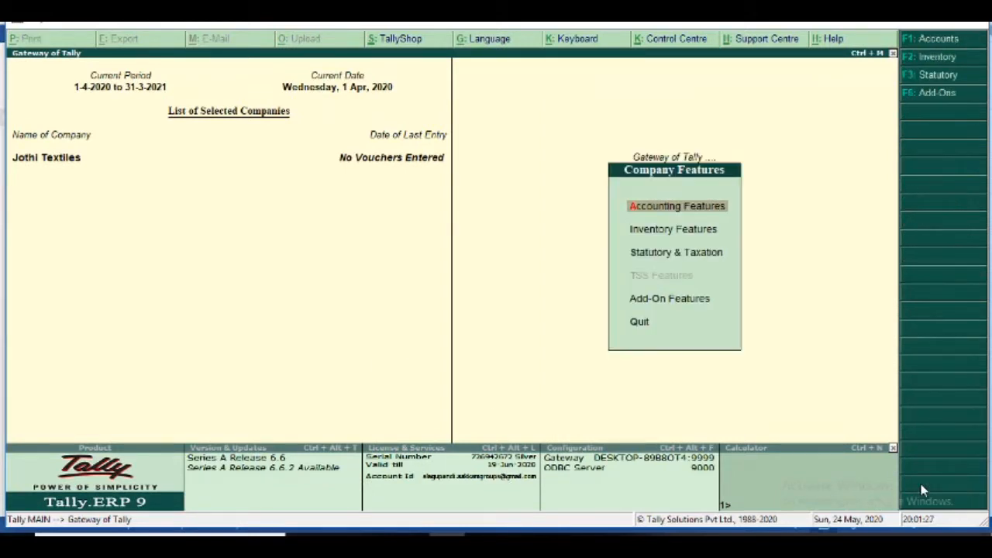
- Set zero-valued transactions and separate actual/billed quantity columns to Yes in Inventory Features and accept
left_click(674, 229)
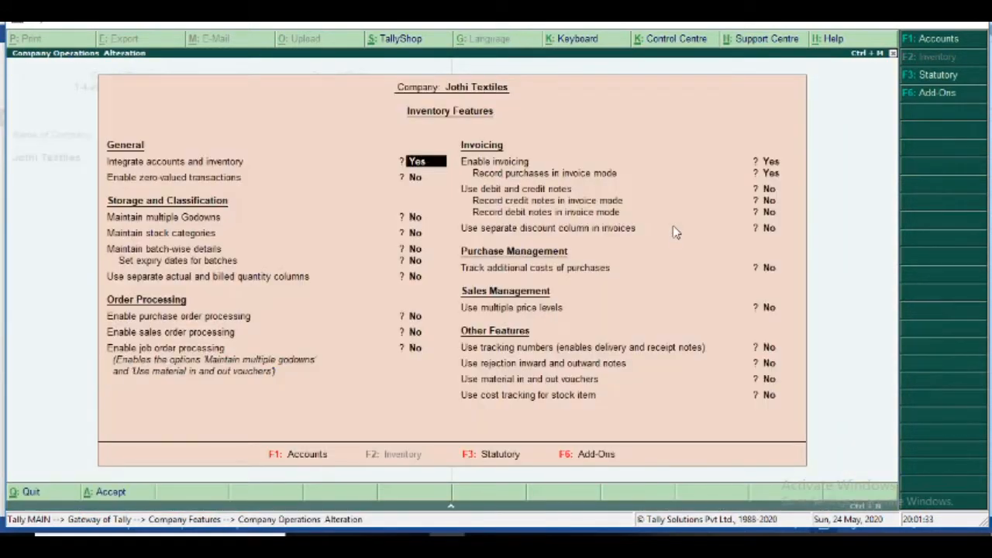
key("Return")
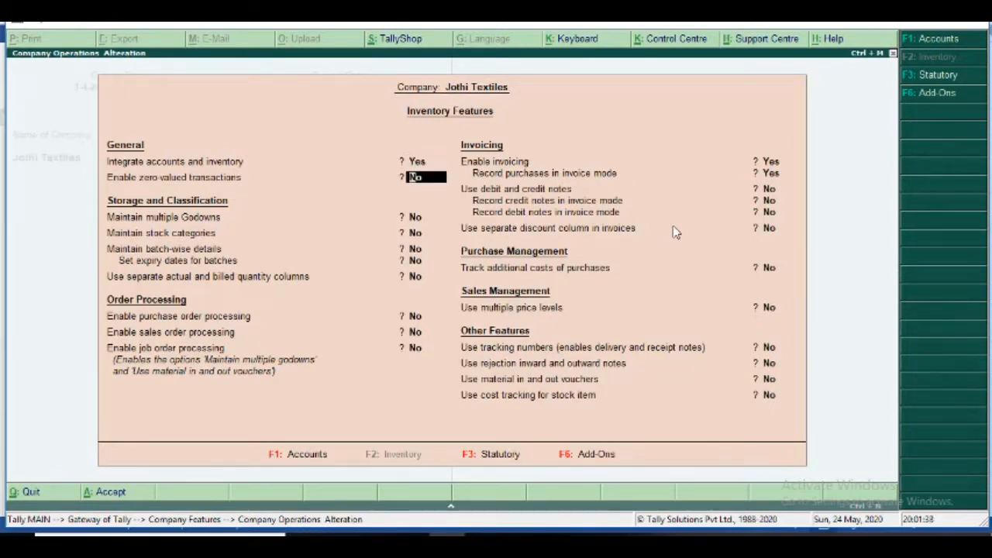
type("y")
key("Return")
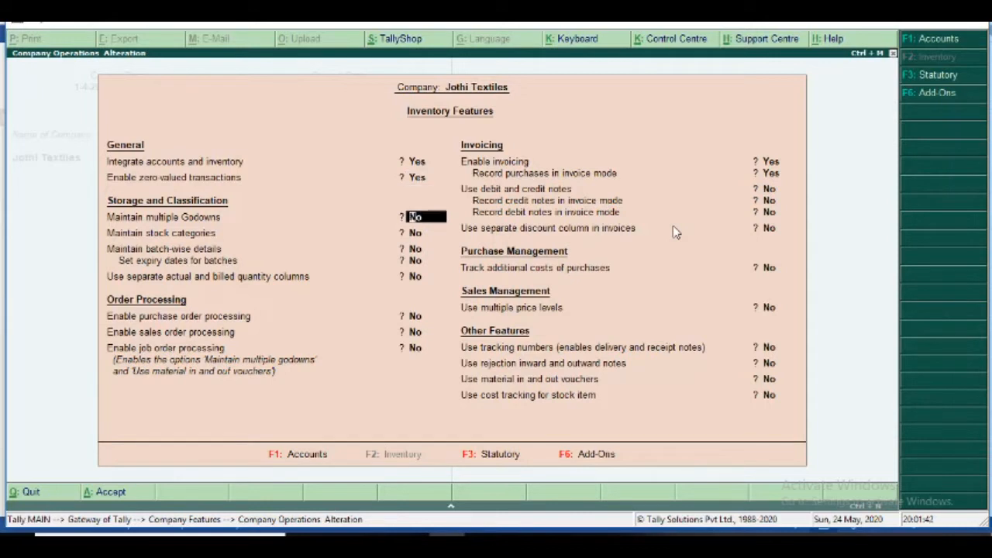
key("Return")
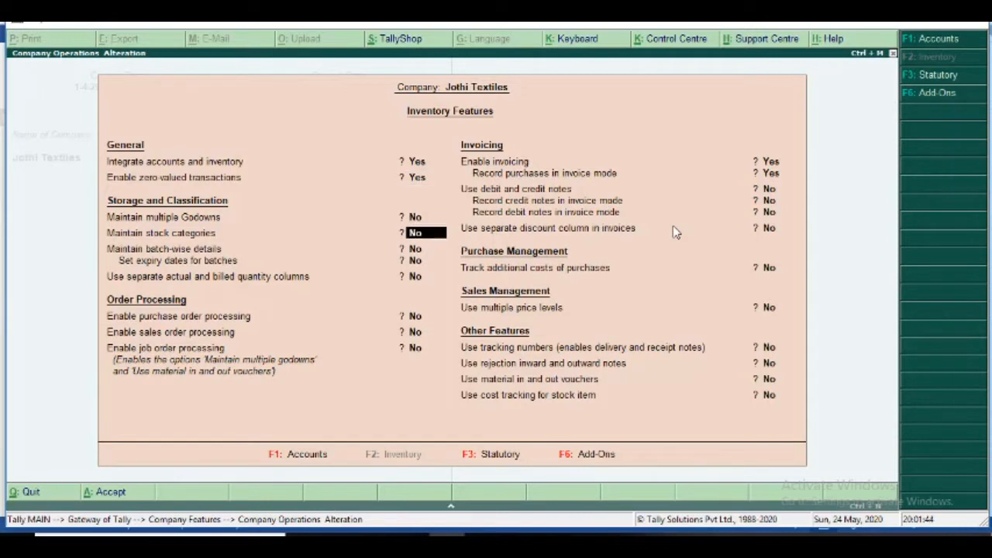
key("Return")
key("Return")
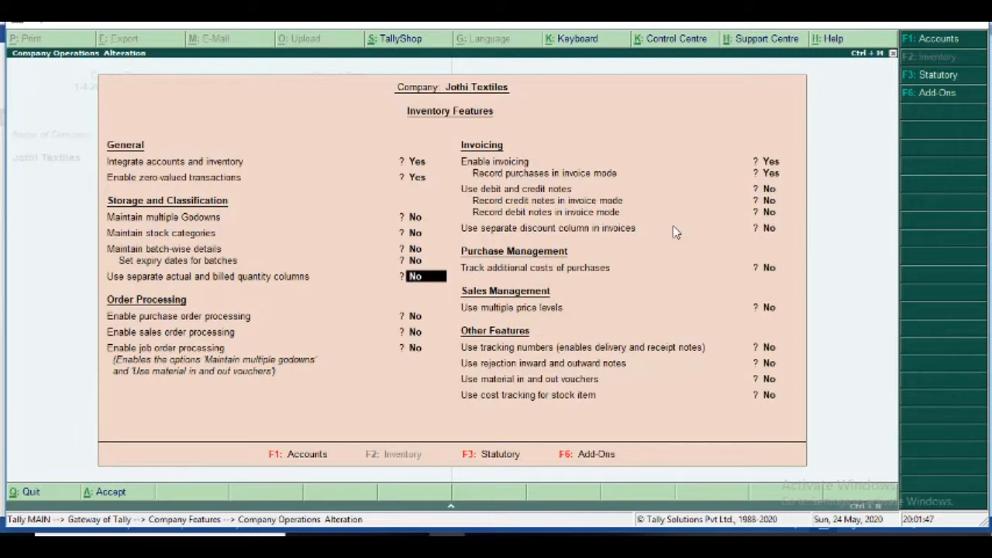
type("y")
key("Return")
key("Return")
key("Return")
key("Return")
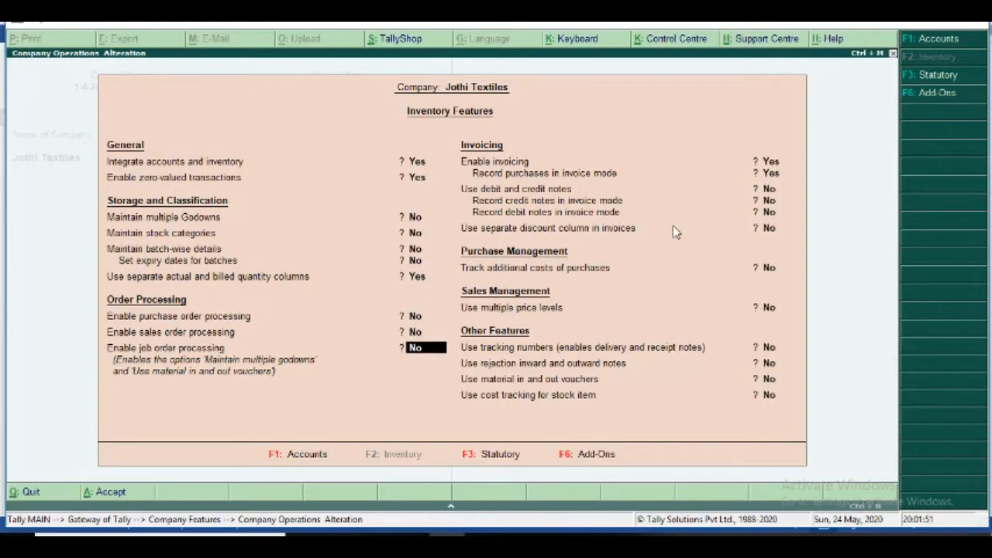
key("Return")
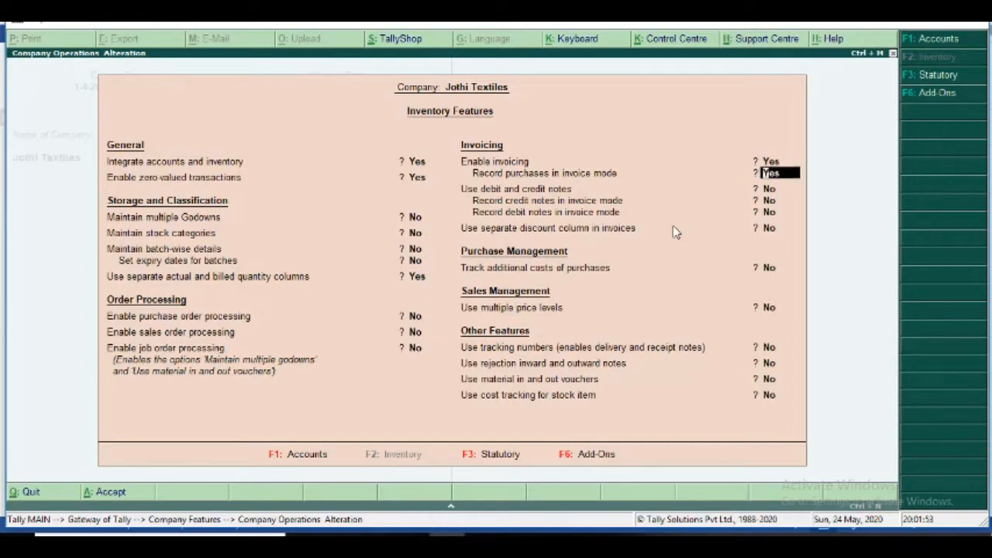
key("Up")
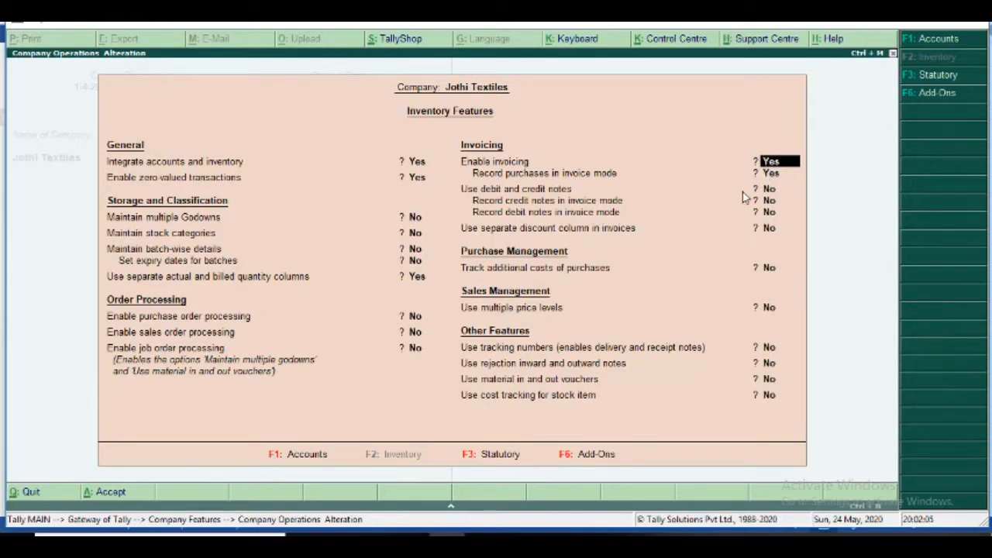
key("Return")
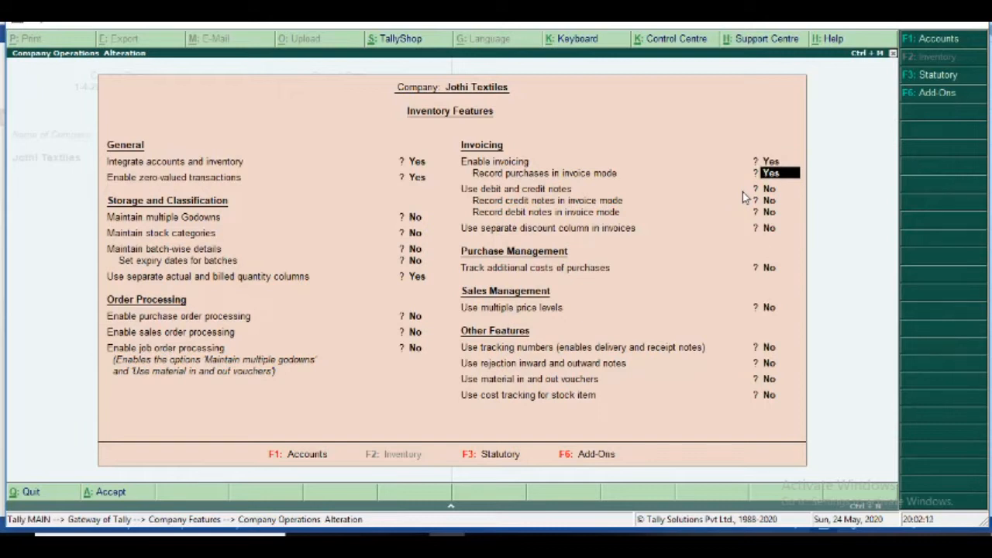
key("Return")
key("Return")
key("Return")
key("Return")
key("Return")
key("Return")
key("Return")
key("Return")
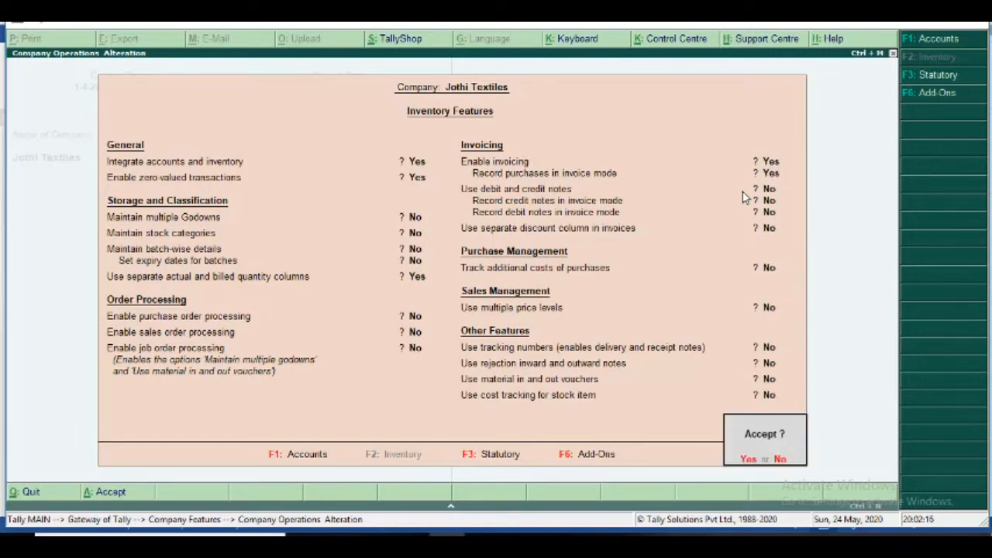
key("Return")
key("alt+Tab")
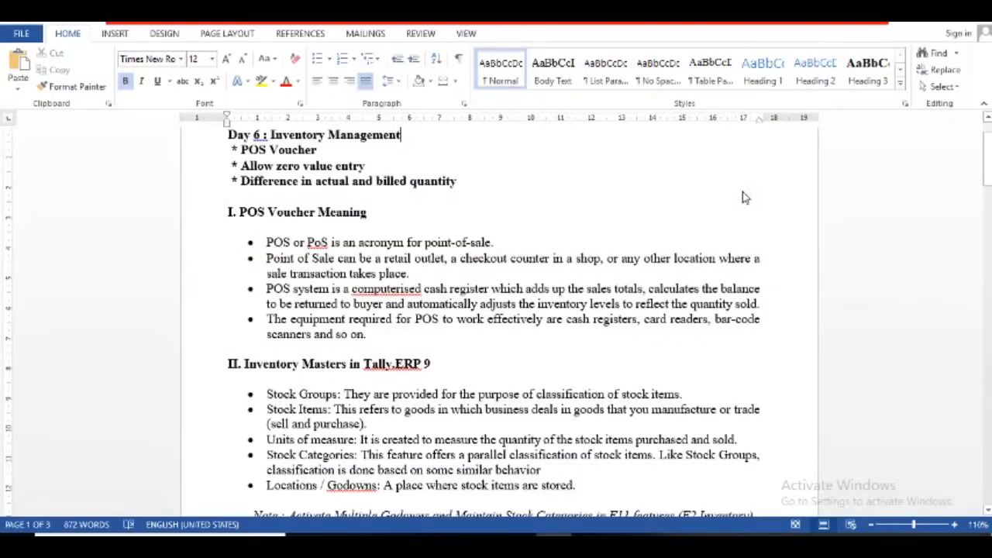
- Scroll the Day 6 notes past the Step 1 activation checklist to Step 2 Creation
key("Down")
key("Down")
key("Down")
key("Down")
key("Down")
key("Down")
key("Down")
key("Down")
key("Down")
key("Down")
key("Down")
key("Down")
key("Down")
key("Down")
key("Down")
key("Down")
key("Down")
key("Down")
key("Down")
key("Down")
key("Down")
key("Down")
key("Down")
key("Down")
key("Down")
key("Down")
key("Down")
key("Down")
key("Down")
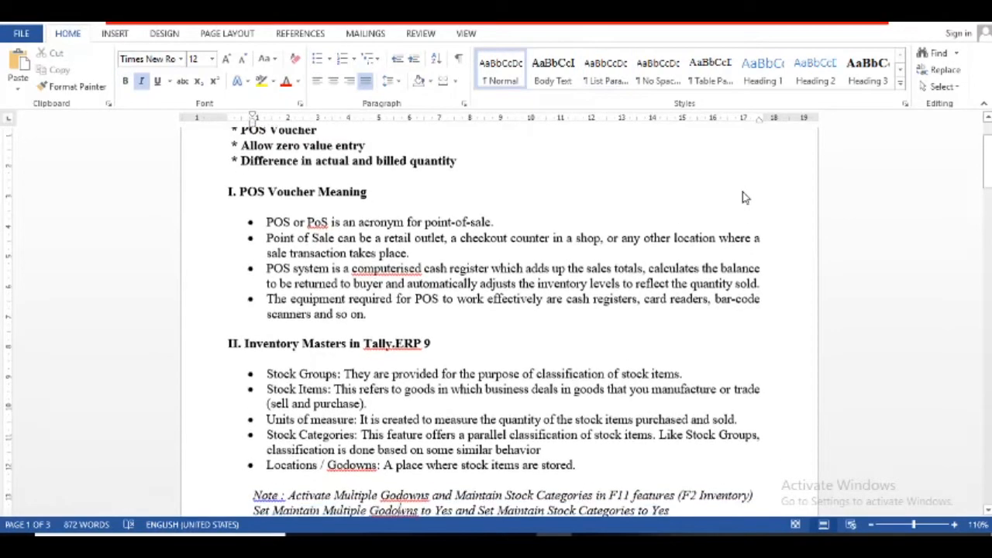
key("Down")
key("Down")
key("Down")
key("Down")
key("Down")
key("Down")
key("Down")
key("Down")
key("Down")
key("Down")
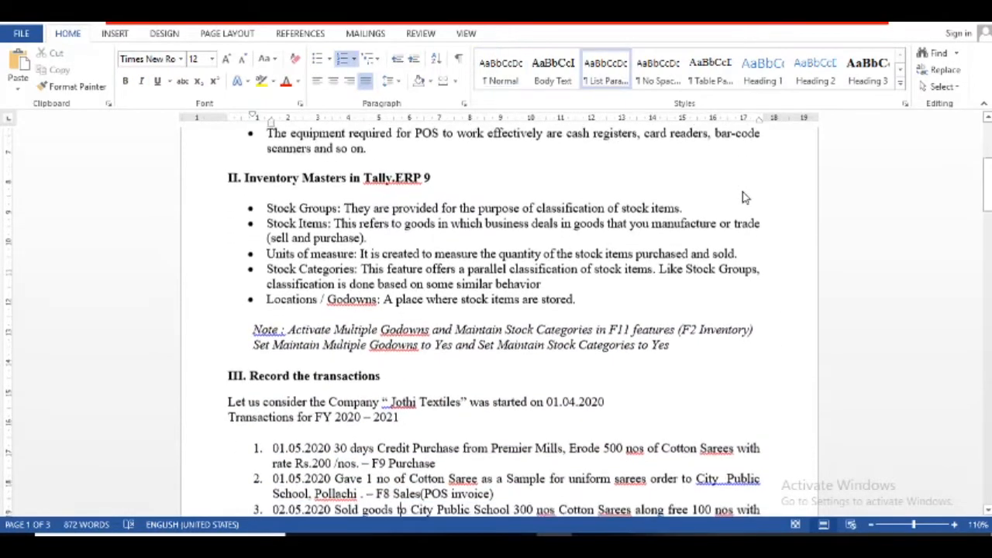
key("Down")
key("Down")
key("Down")
key("Down")
key("Down")
key("Down")
key("Down")
key("Down")
key("Down")
key("Down")
key("Down")
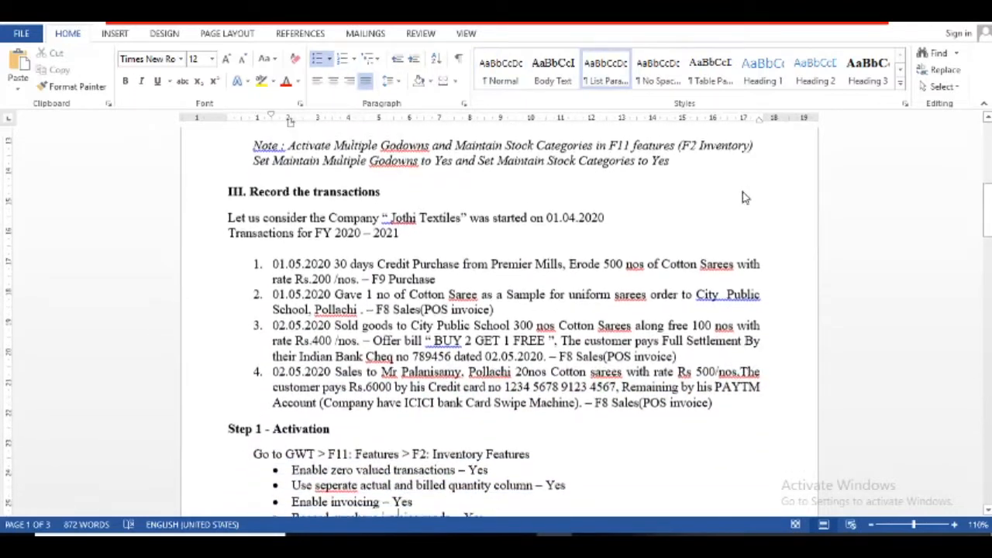
key("Down")
key("Down")
key("Down")
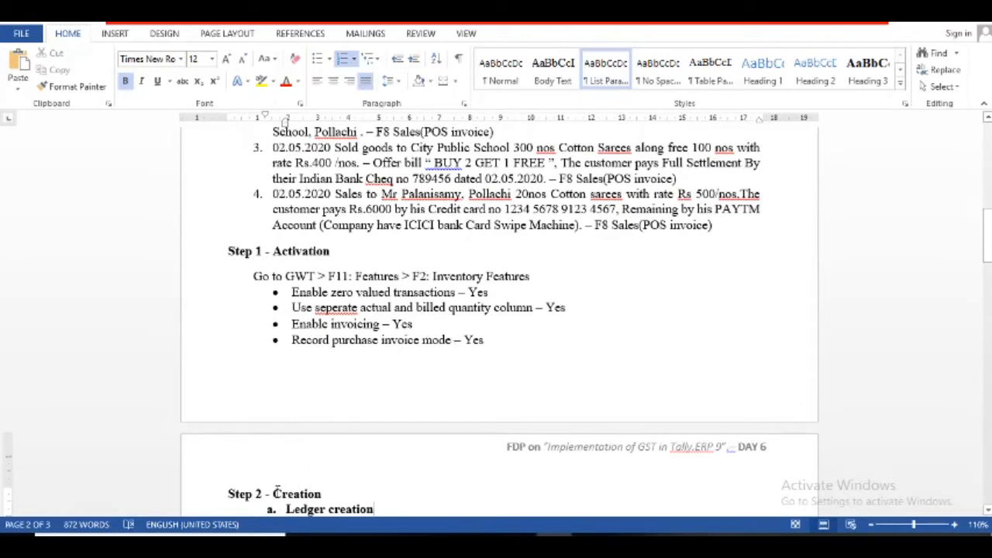
- Read down from Step 2 Creation through the unit of measure and stock item notes
left_click(286, 493)
key("Down")
key("Down")
key("Down")
key("Down")
key("Down")
key("Down")
key("Down")
key("Down")
key("Down")
key("Down")
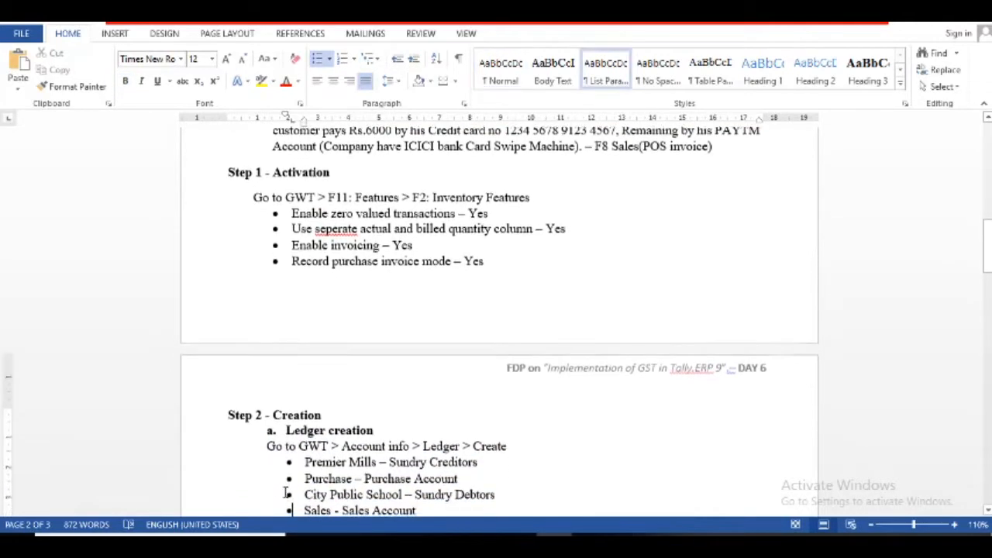
key("Down")
key("Down")
key("Down")
key("Down")
key("Down")
key("Down")
key("Down")
key("Down")
key("Down")
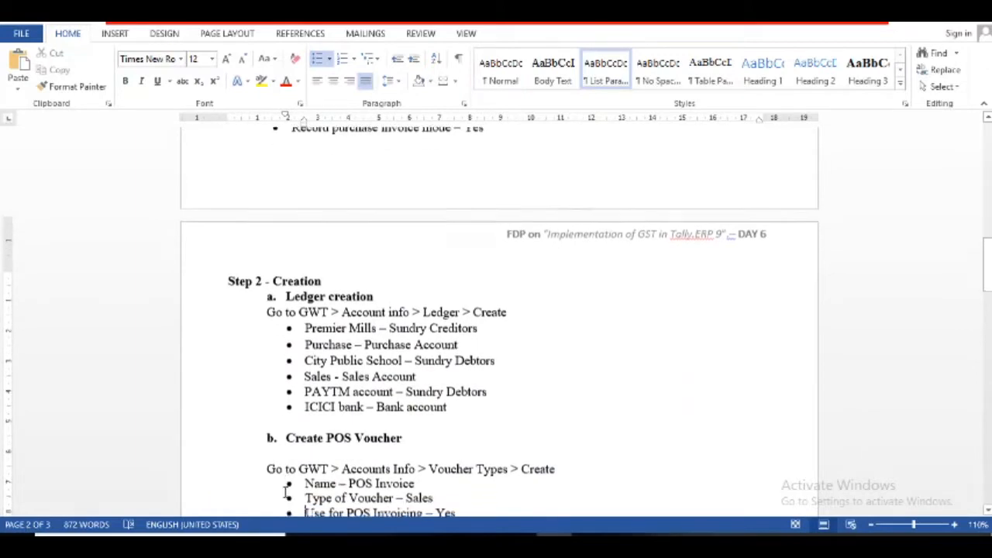
key("Down")
key("Down")
key("Down")
key("Down")
key("Down")
key("Down")
key("Down")
key("Down")
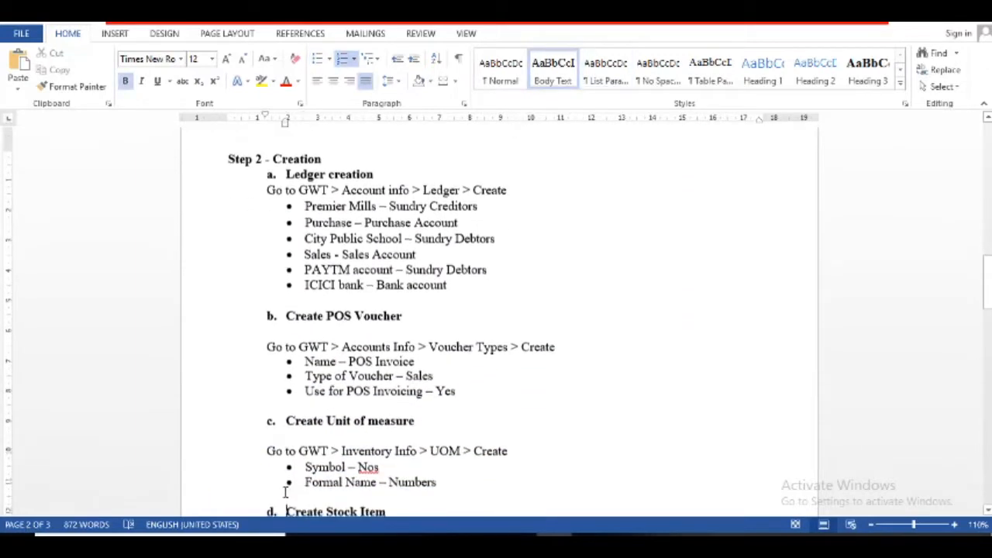
key("Down")
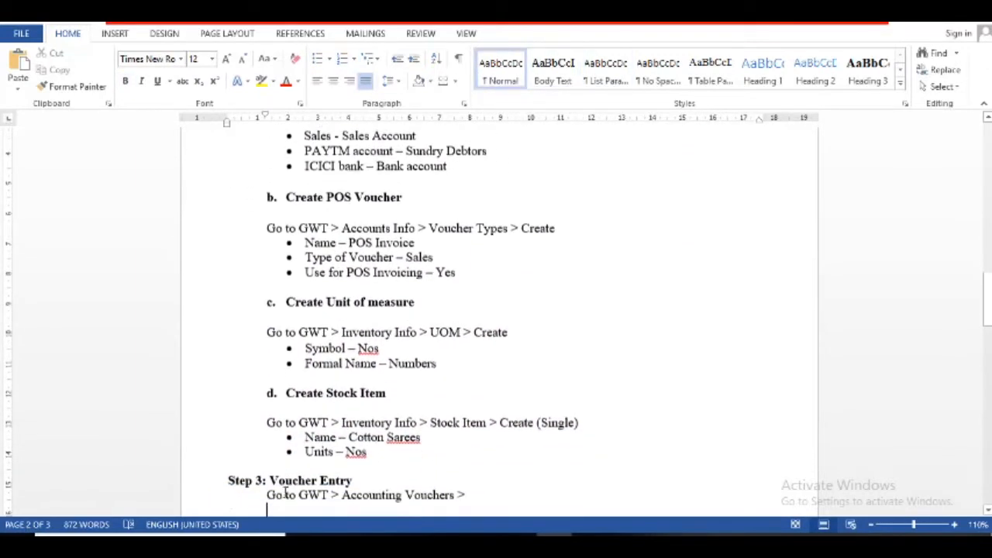
- Move back up to the Step 2 ledger creation list, then return to Tally
key("Up")
key("Up")
key("Up")
key("Up")
key("Up")
key("Up")
key("Up")
key("Up")
key("Up")
key("Up")
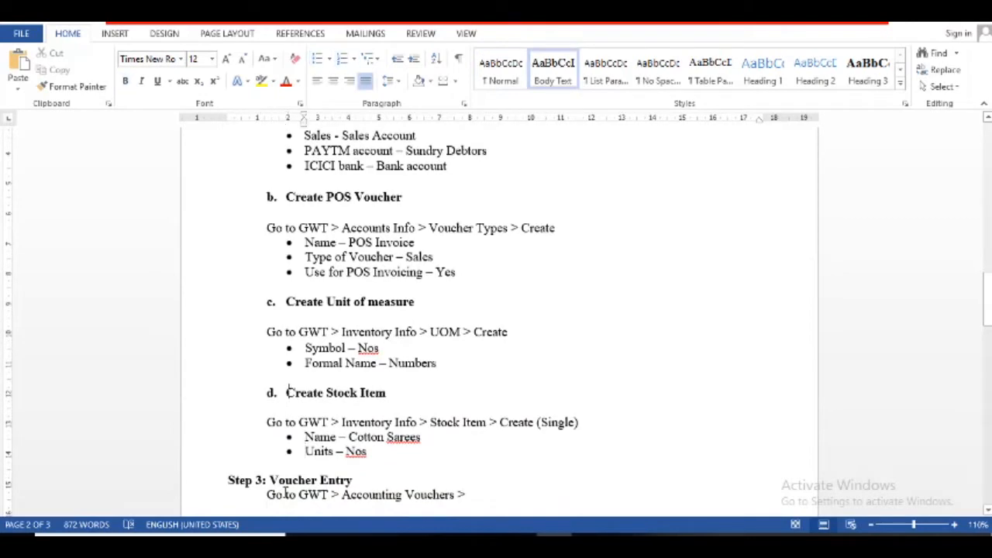
key("Up")
key("Up")
key("Up")
key("Up")
key("Up")
key("Up")
key("Up")
key("Up")
key("Up")
key("Up")
key("Up")
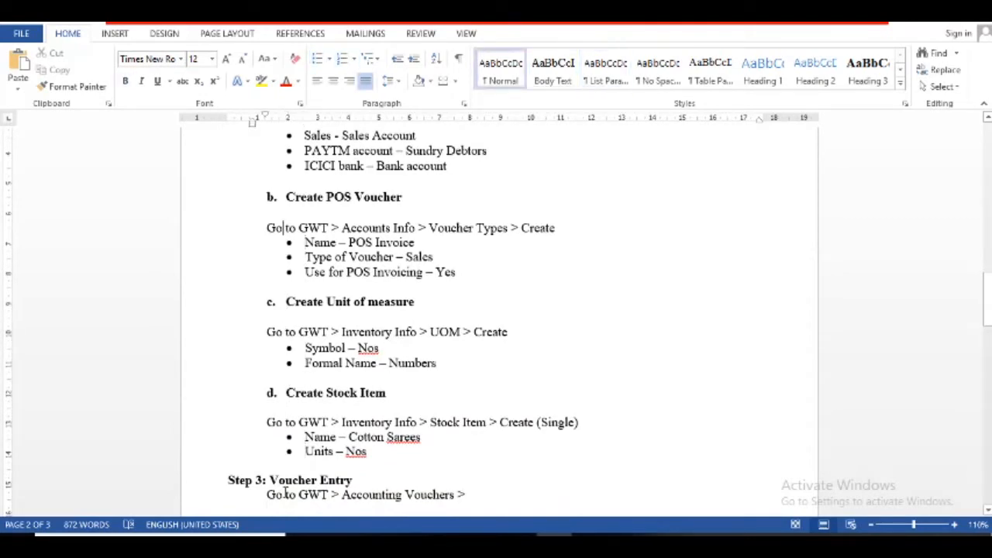
key("Up")
key("Up")
key("Up")
key("Up")
key("Up")
key("Up")
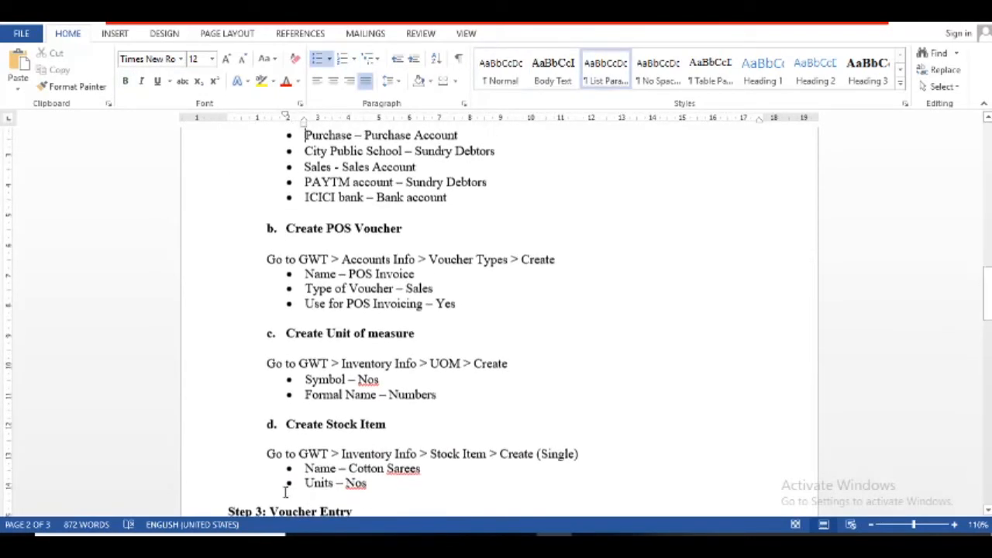
key("Up")
key("Down")
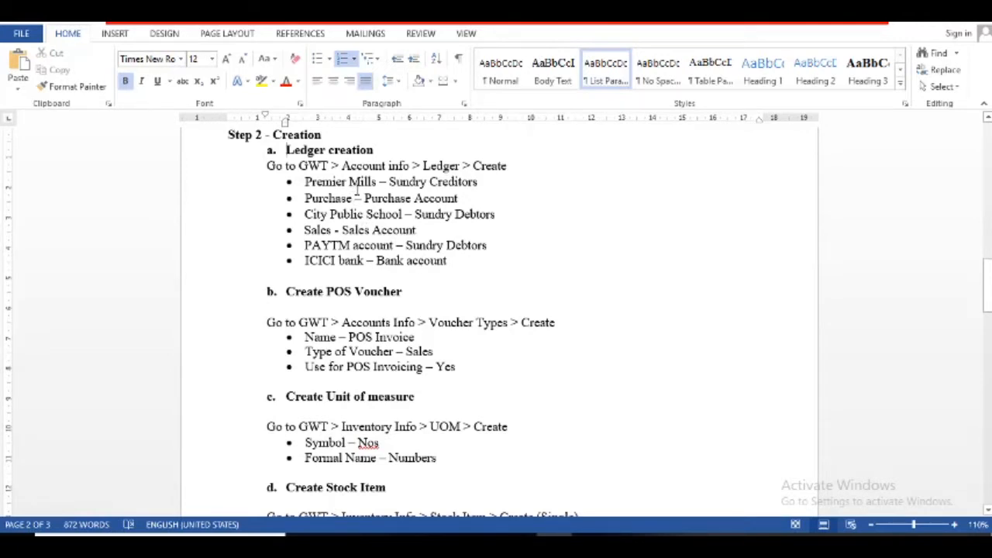
key("alt+Tab")
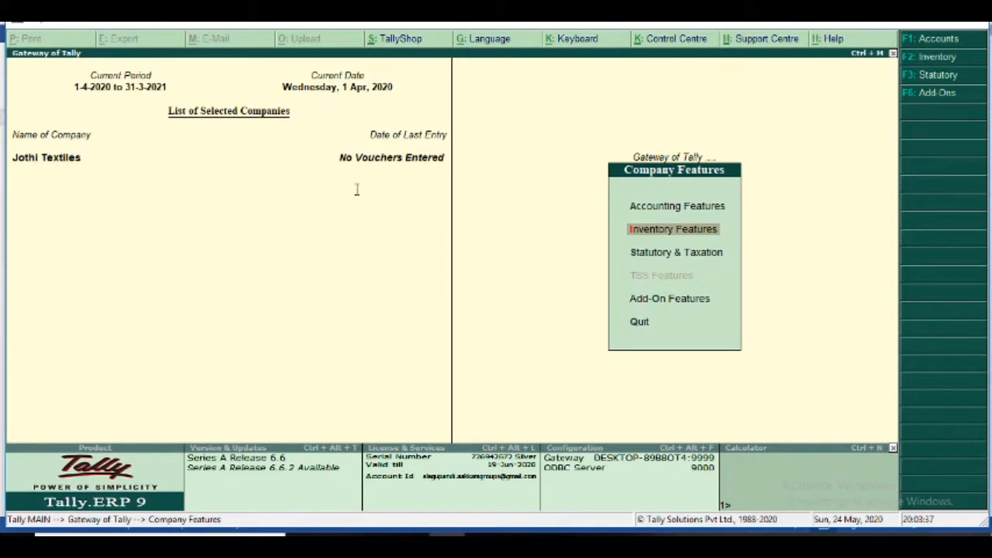
- Open a new Ledger Creation form from the Gateway of Tally via Accounts Info
key("Escape")
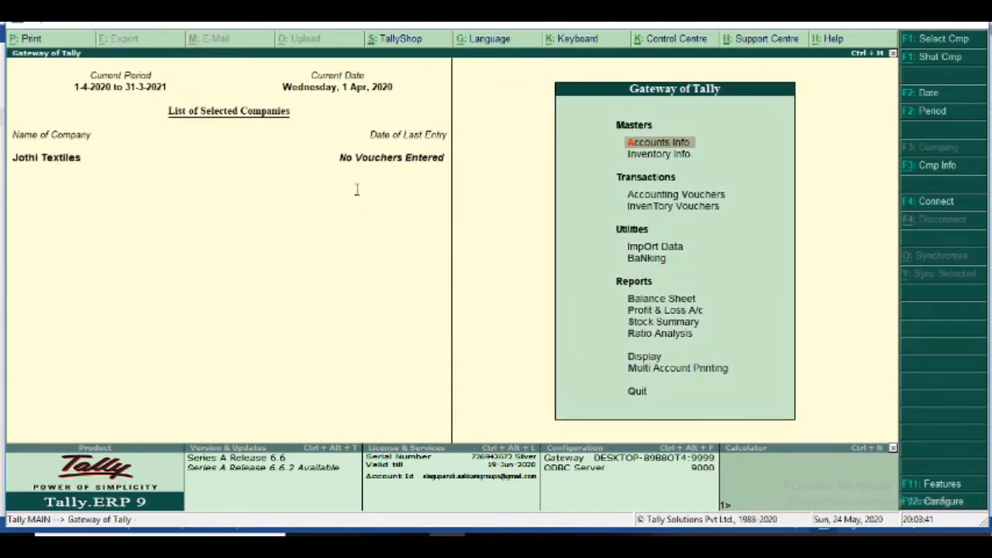
key("Return")
key("Down")
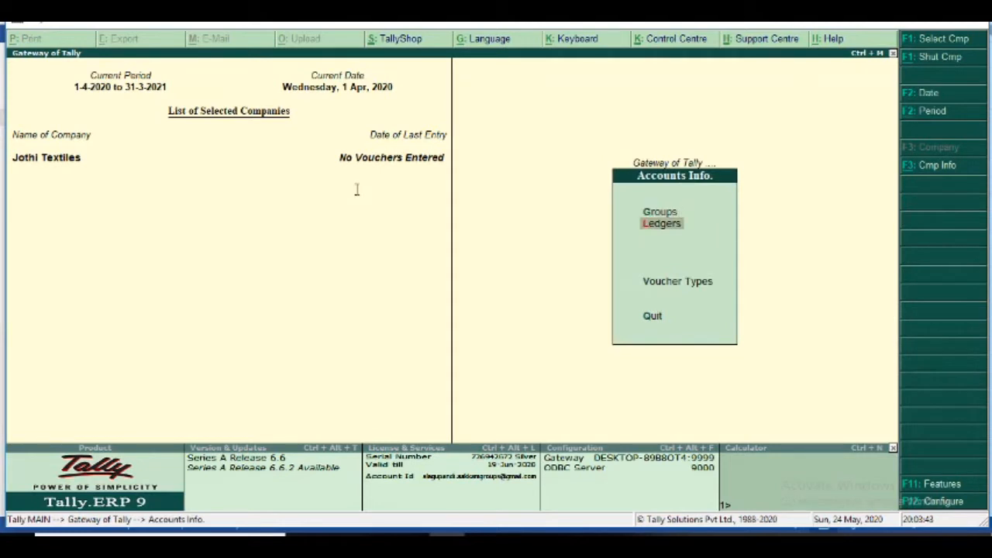
key("Return")
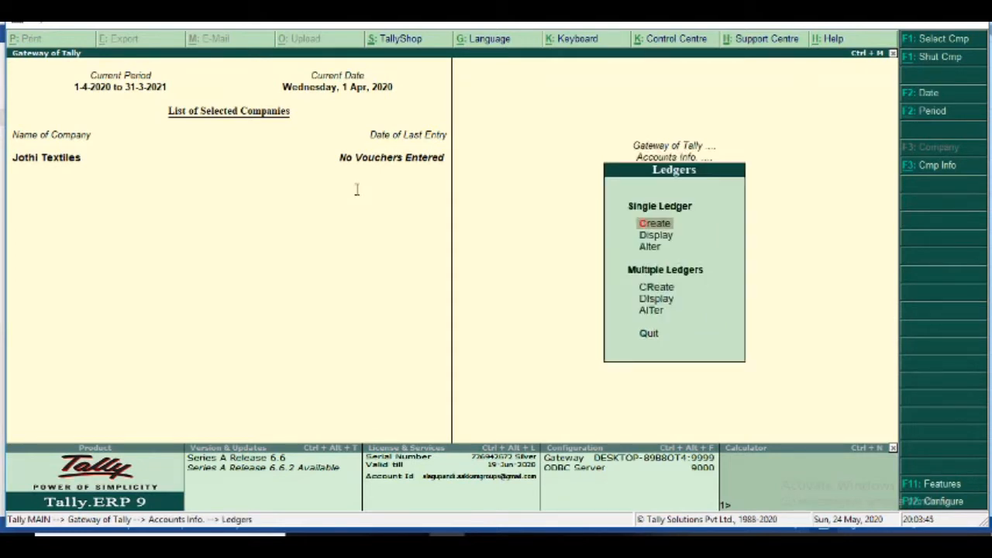
key("Return")
- Enter Premier Mills under Sundry Creditors, accepting the default Tamil Nadu details
type("P")
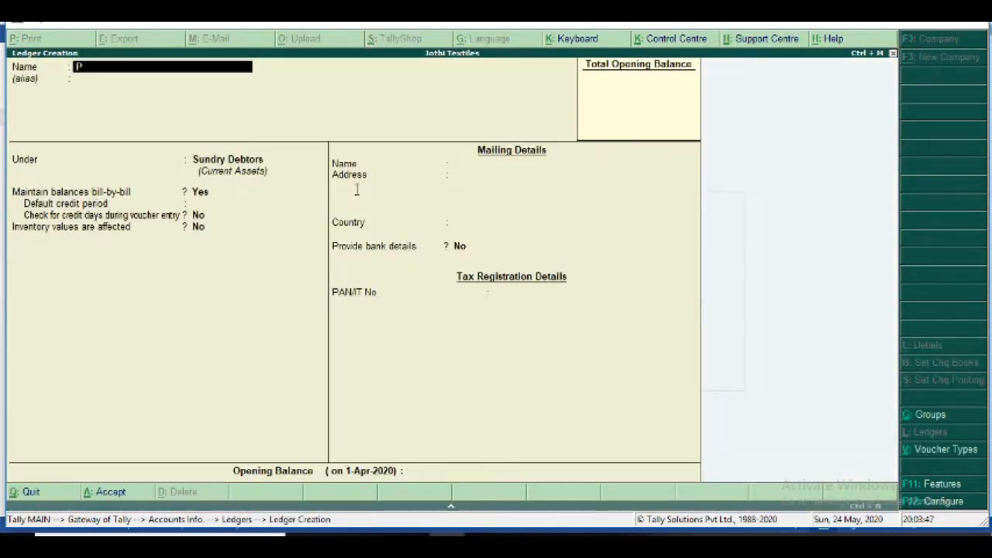
type("remier Mills")
key("Return")
key("Return")
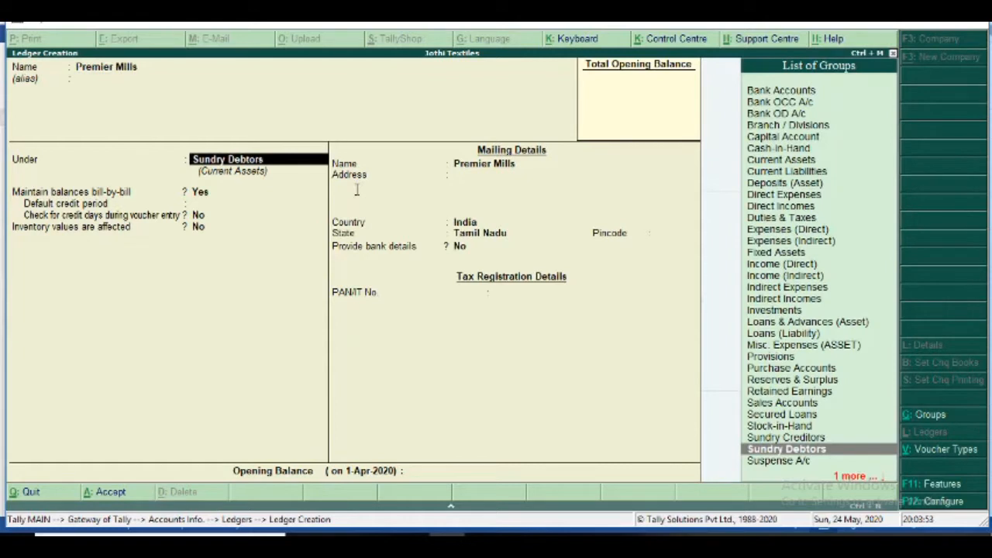
key("Up")
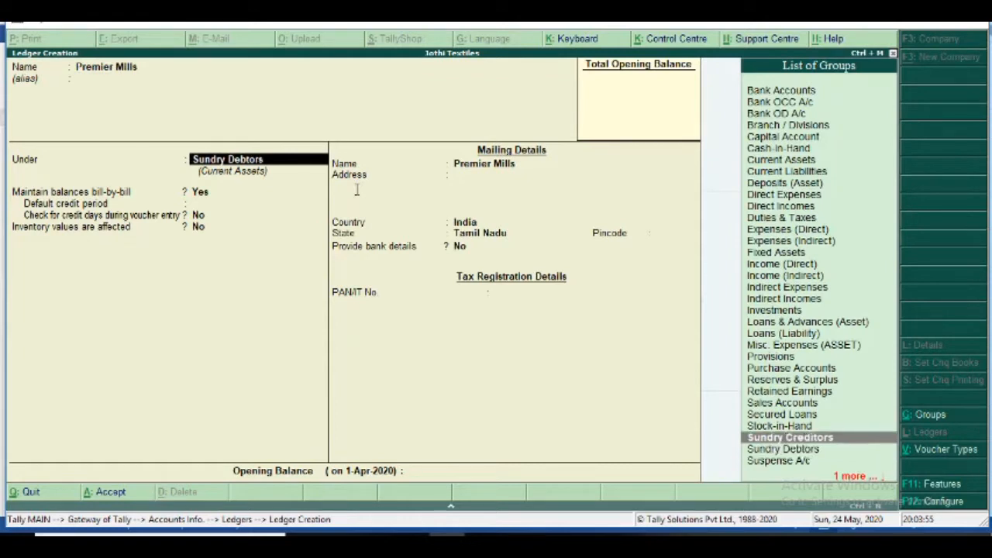
key("Return")
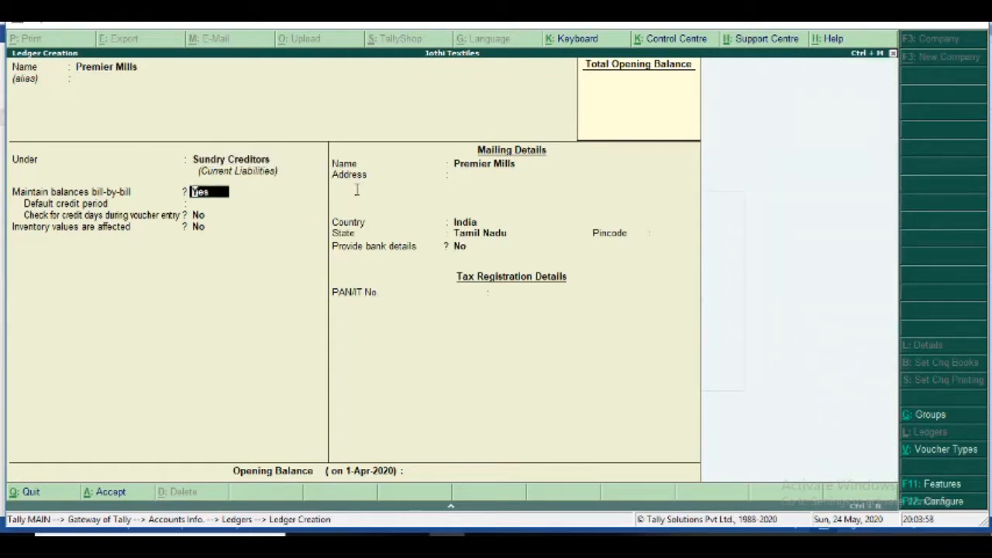
key("Return")
key("Return")
key("Return")
key("Return")
key("Return")
key("Return")
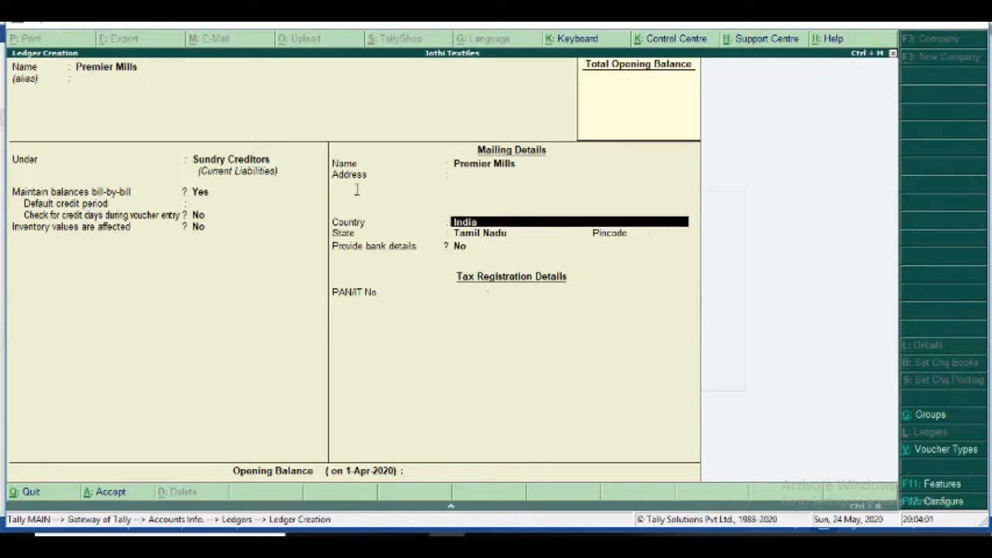
key("Return")
key("Return")
key("Return")
key("Return")
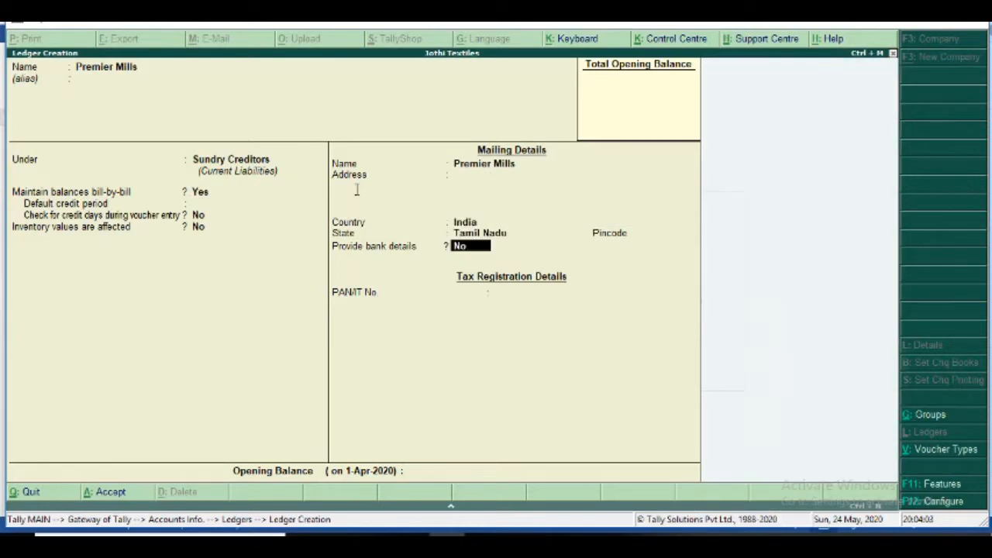
key("Return")
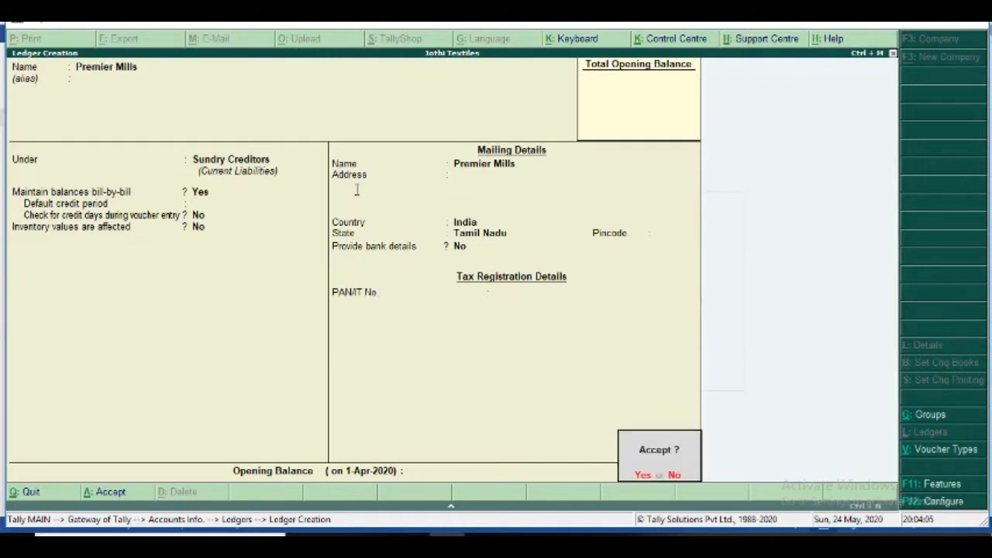
key("Return")
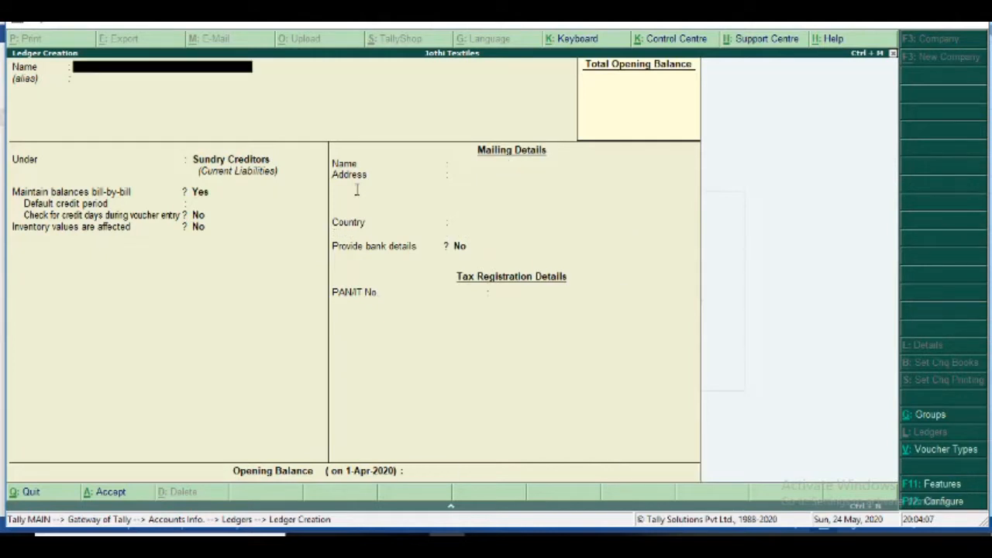
- Save a Purchase ledger under Purchase Accounts, inventory affected Yes, type Not Applicable
type("Purchase")
key("Return")
key("Return")
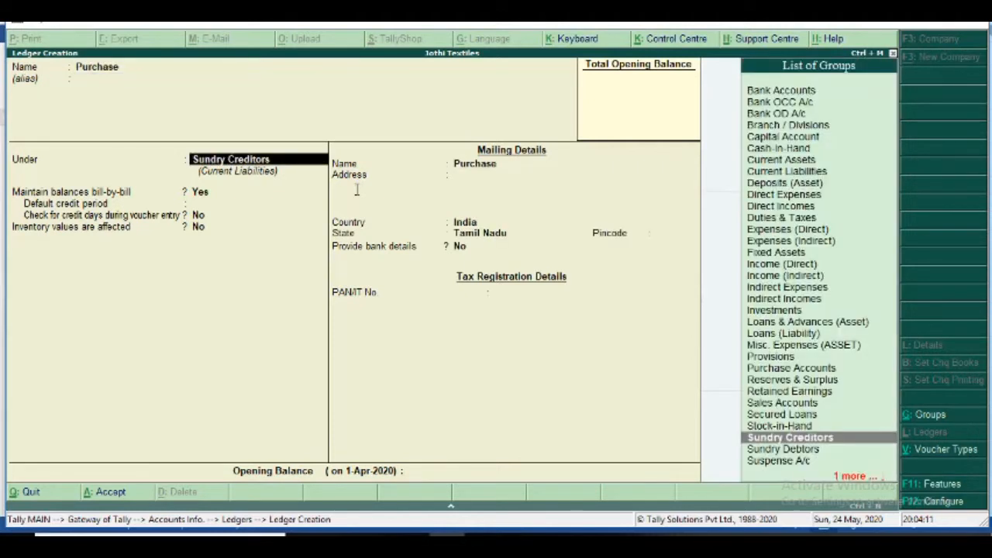
key("Up")
key("Up")
key("Up")
key("Up")
key("Up")
key("Up")
key("Up")
key("Up")
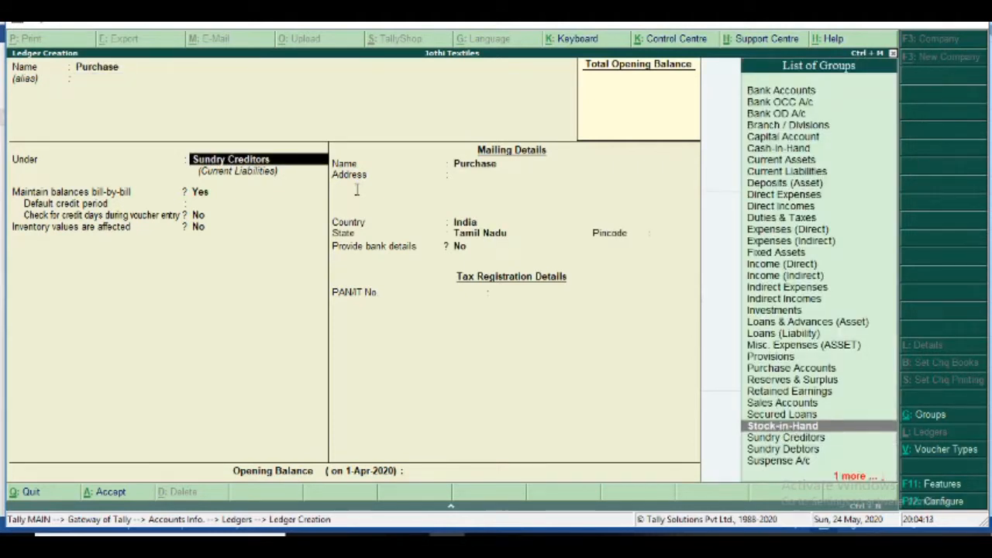
key("Down")
key("Down")
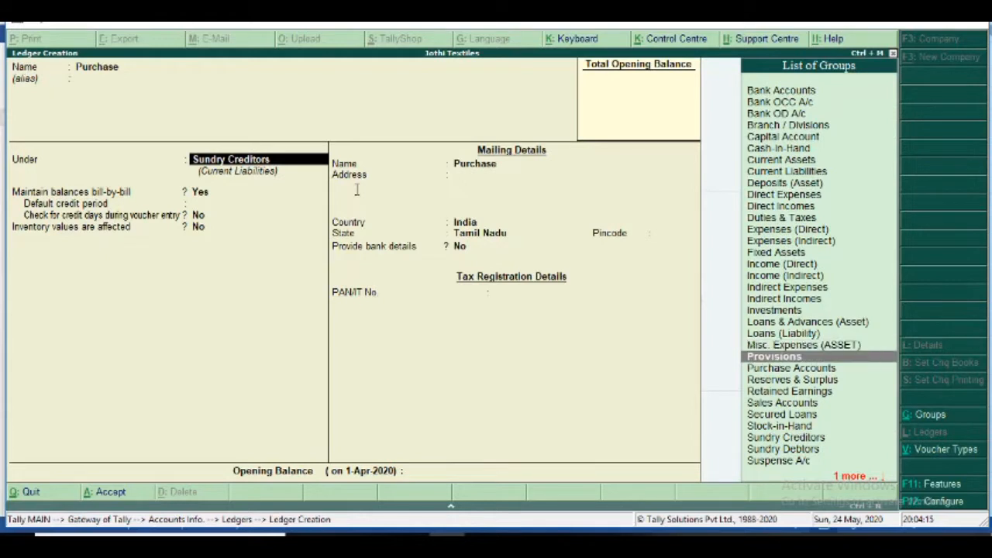
key("Return")
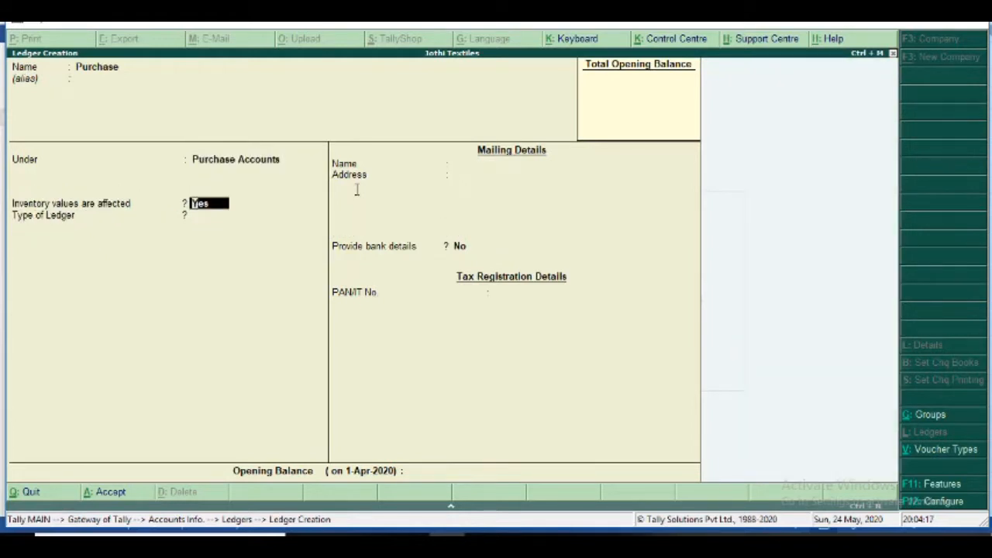
key("Return")
key("Return")
key("Return")
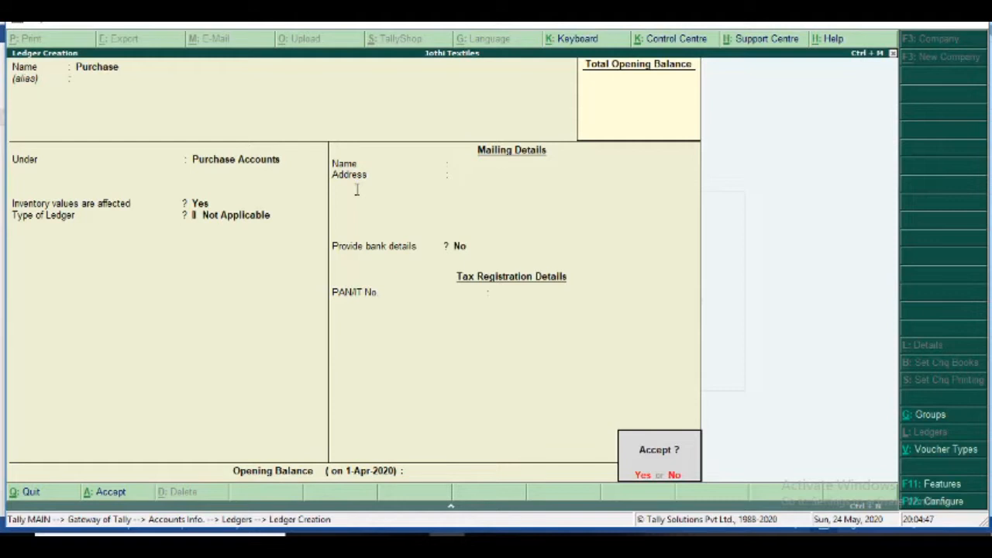
key("Return")
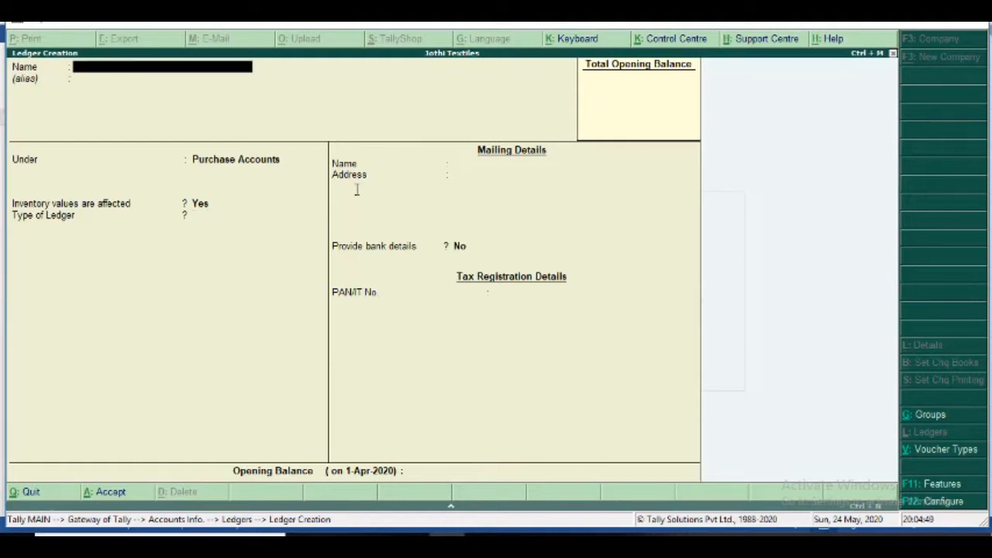
- Name the ledger City Public School under Sundry Creditors with bill-by-bill balances on
type("City Public School")
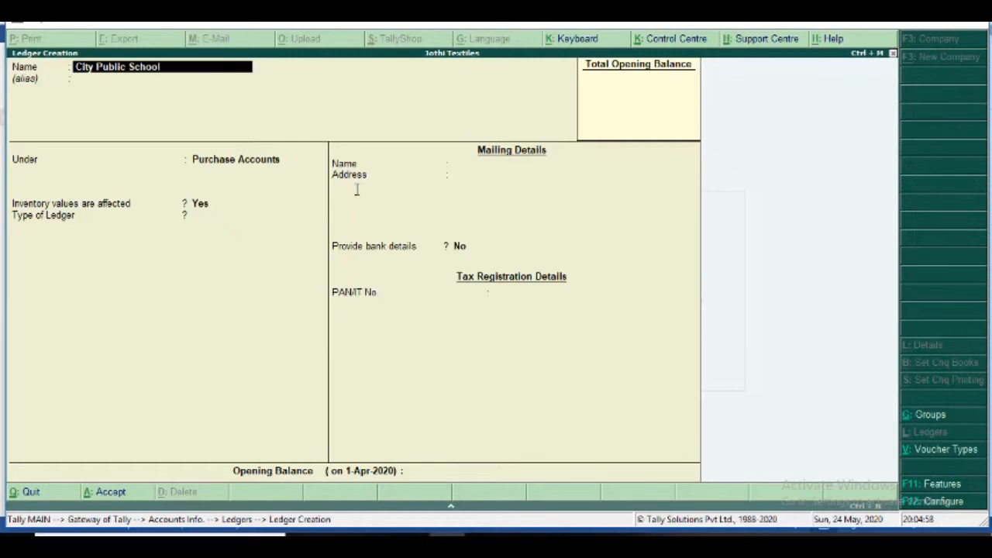
key("Return")
key("Return")
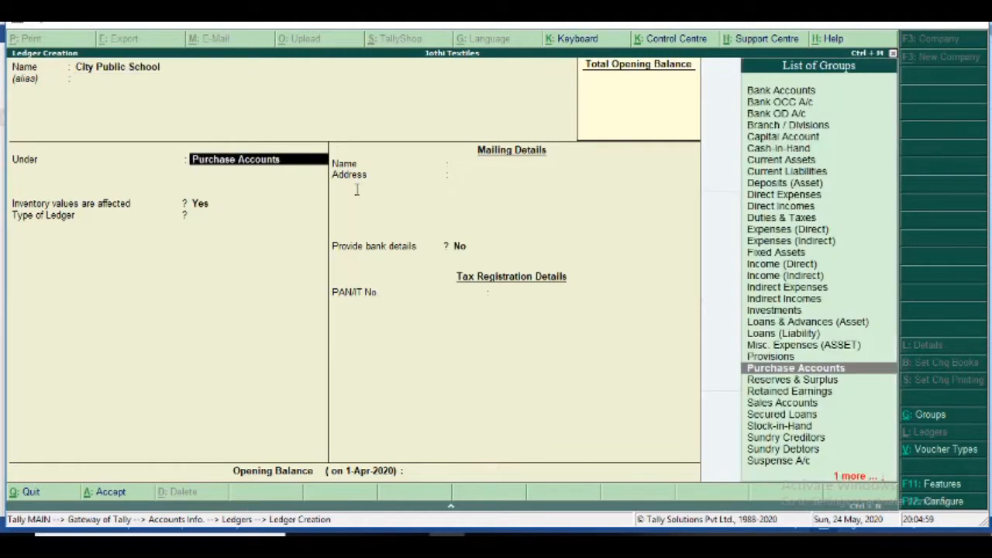
type("Sundr")
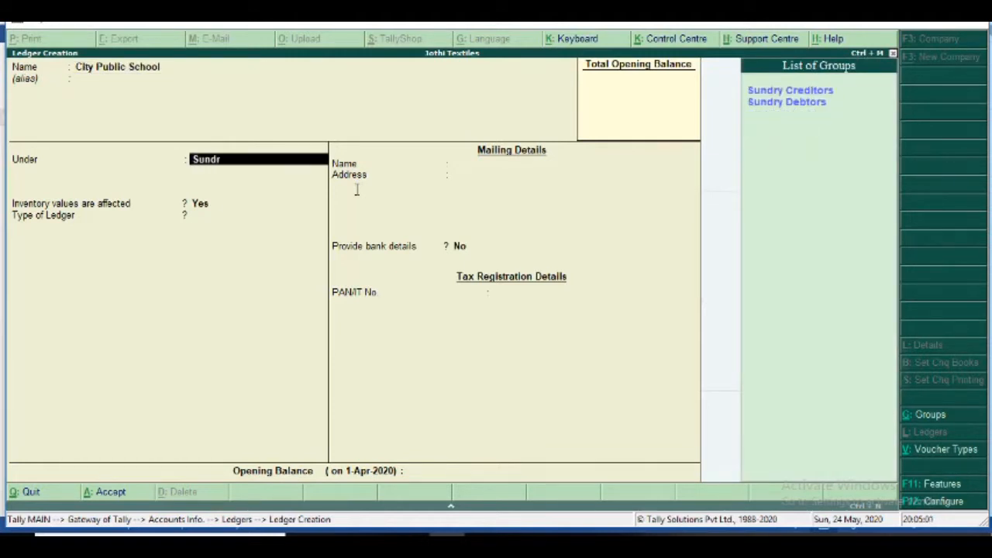
type("y cre")
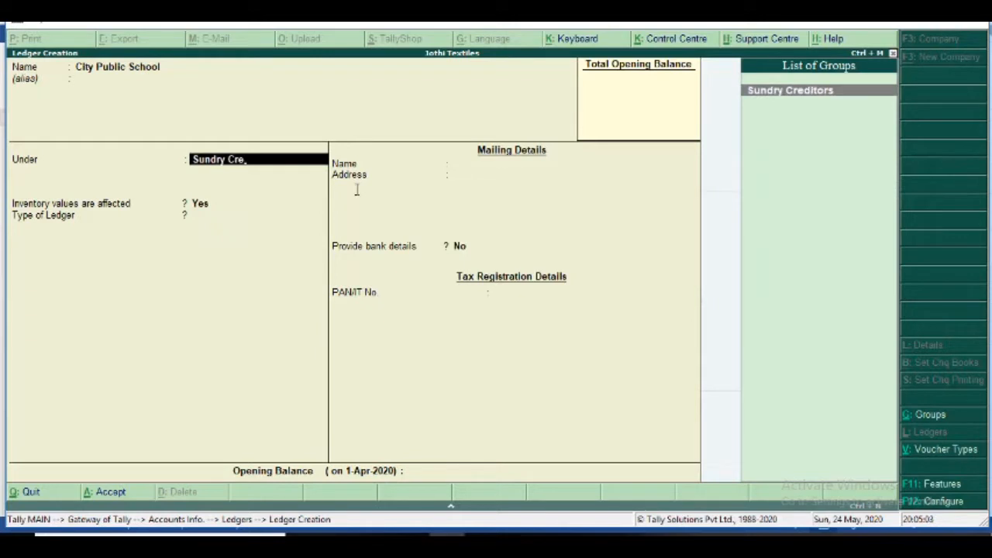
key("Return")
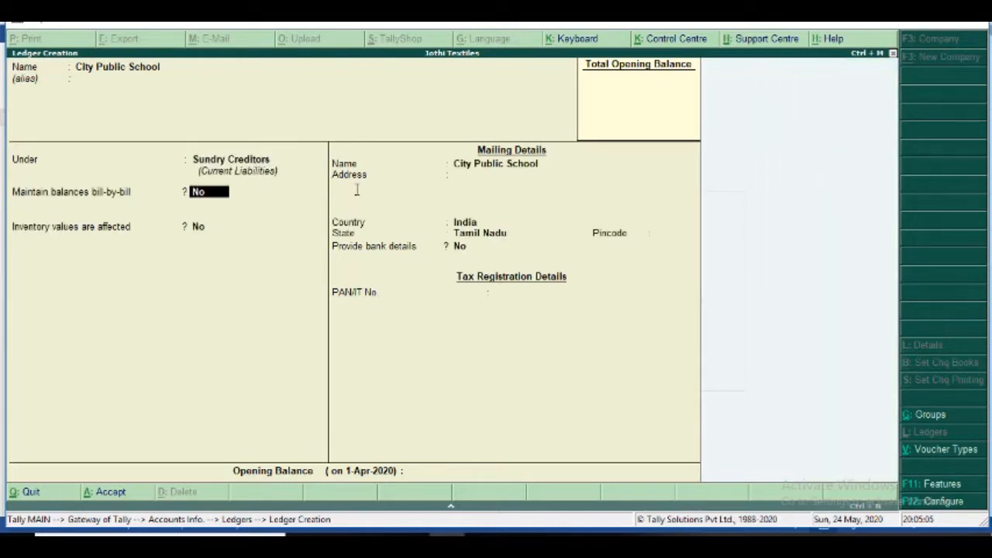
type("y")
key("Return")
key("Return")
key("Return")
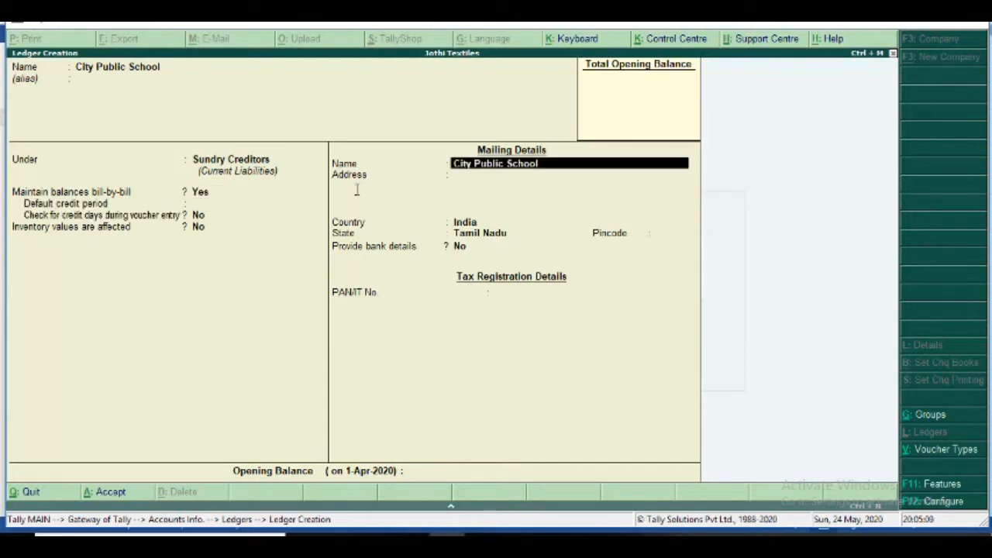
key("Return")
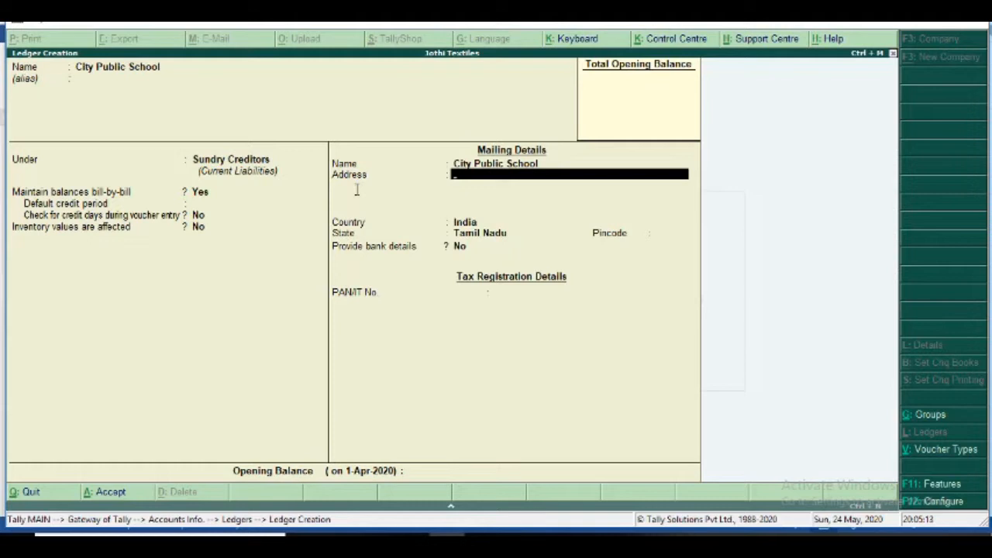
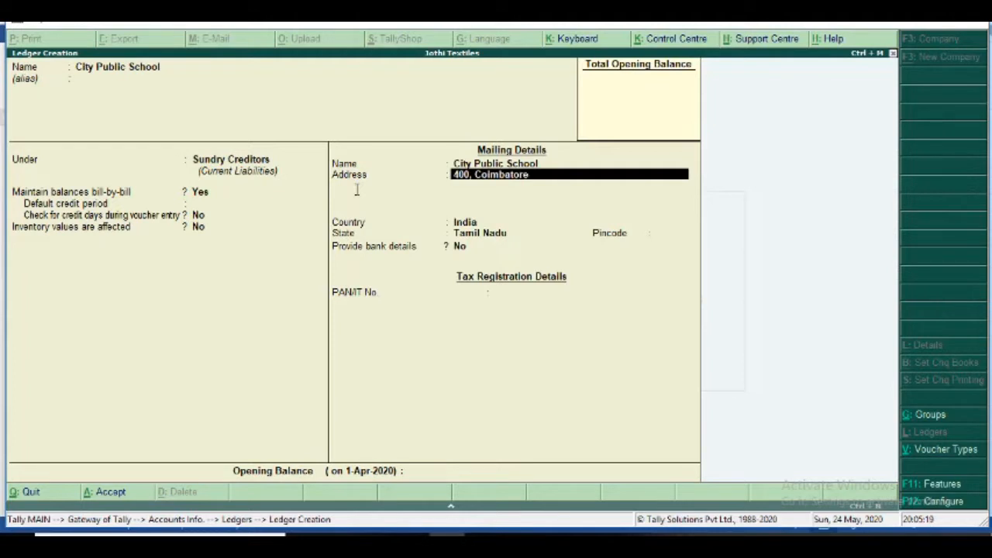
type("Road")
key("Return")
type("Pa")
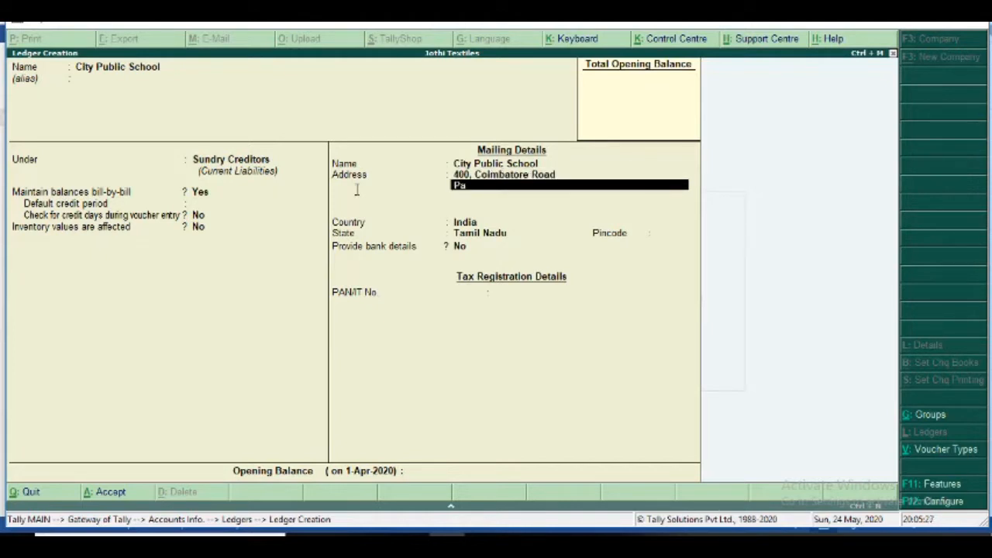
type("lan")
key("BackSpace")
key("BackSpace")
key("BackSpace")
key("BackSpace")
type("ollachi")
key("Return")
key("Return")
key("Return")
key("Return")
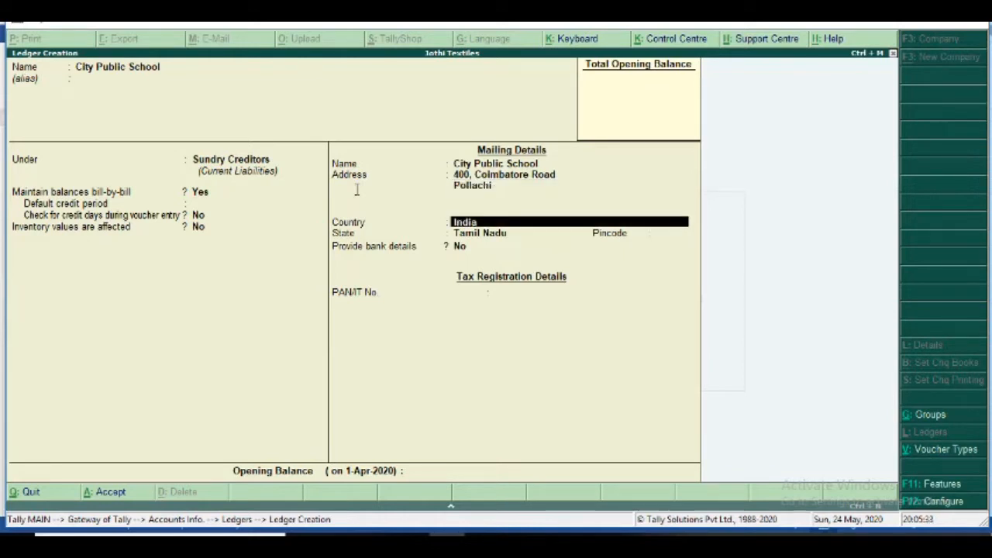
key("Return")
key("Return")
key("Return")
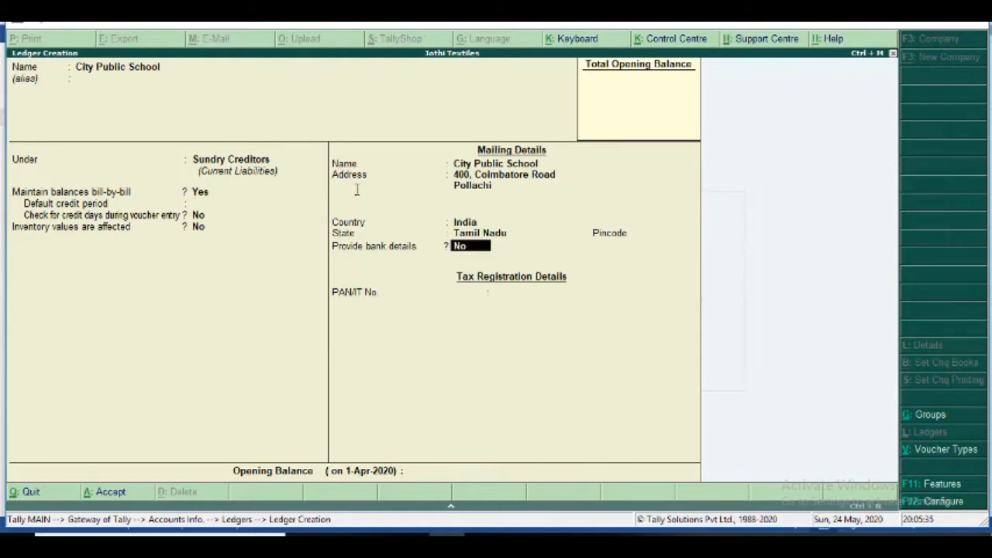
key("Return")
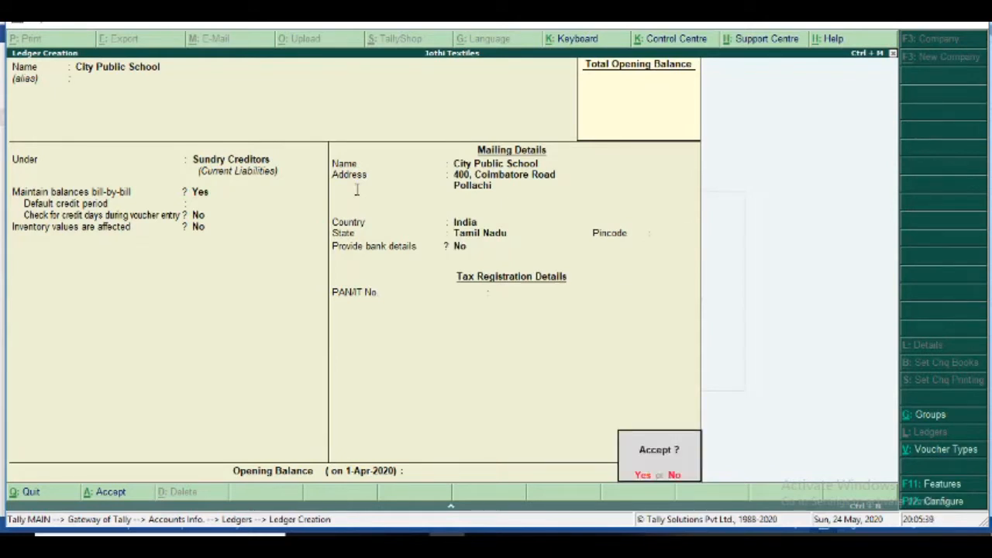
key("Return")
- Create a Sales ledger under Sales Accounts with inventory affected and type Not Applicable
type("Sales")
key("Return")
key("Return")
type("Sal")
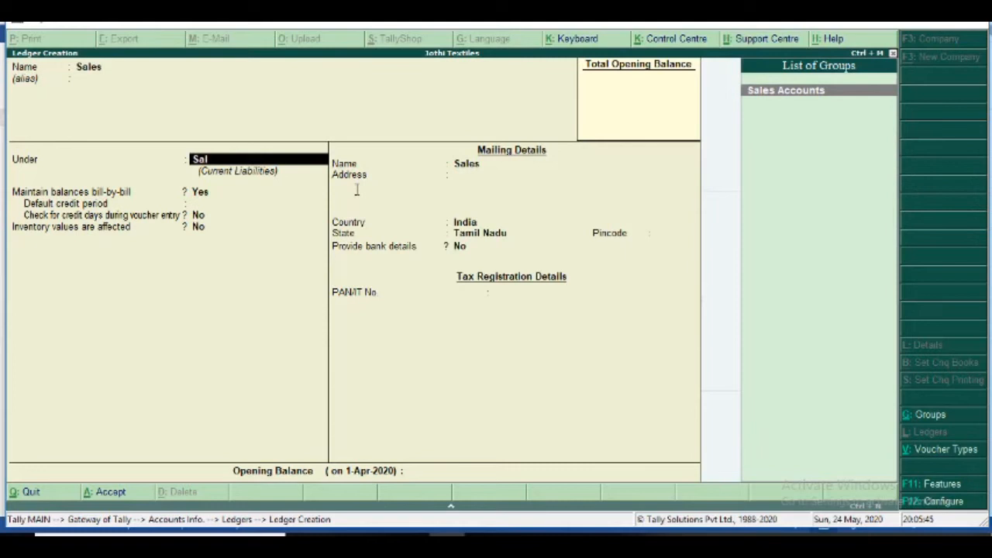
key("Return")
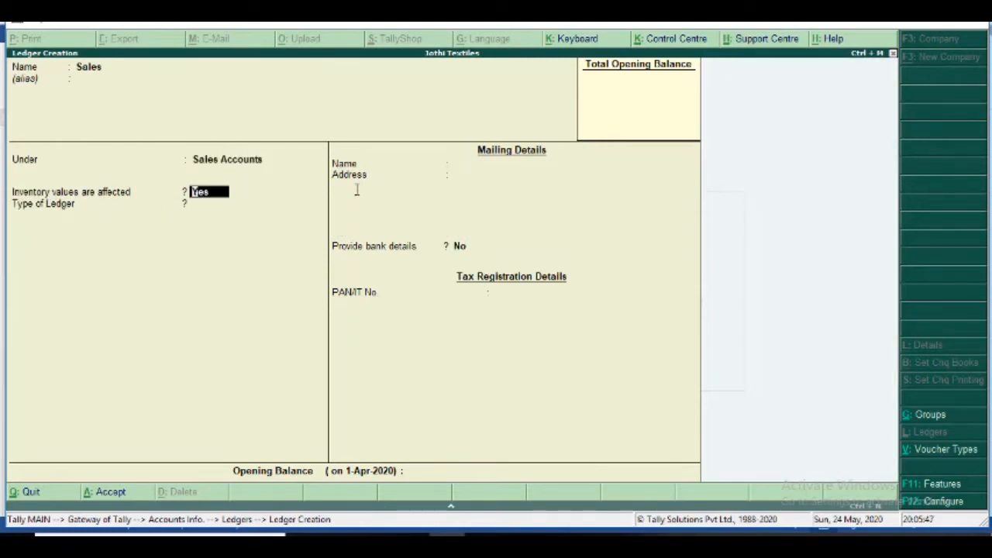
key("Return")
key("Return")
key("Return")
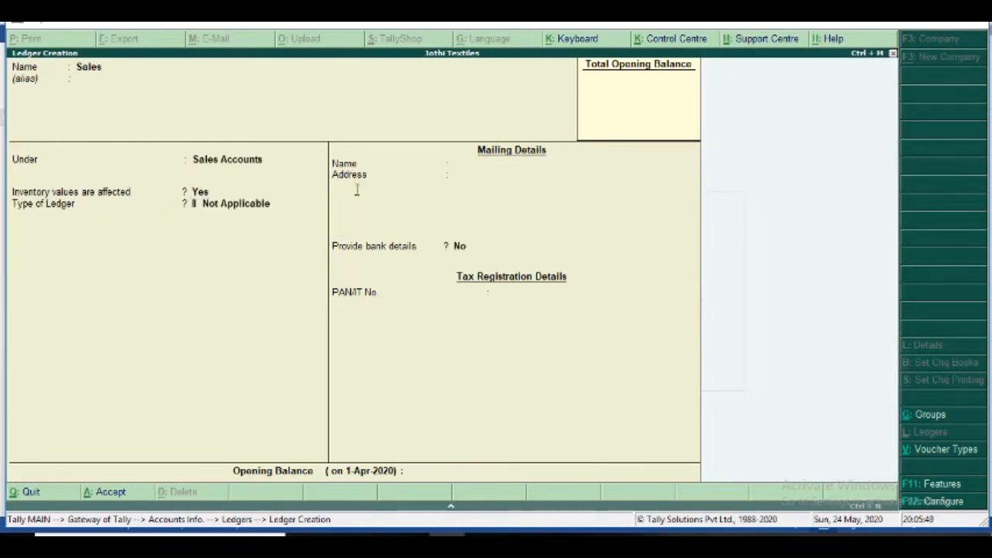
key("Return")
- Start a PAY TM ledger grouped under Sundry Debtors
key("Return")
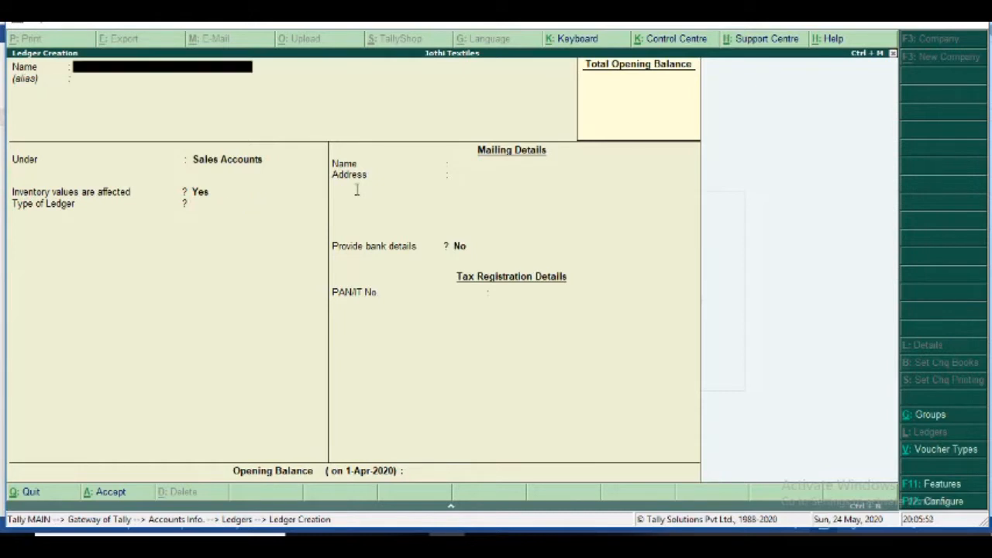
type("PAY TM")
key("Return")
key("Return")
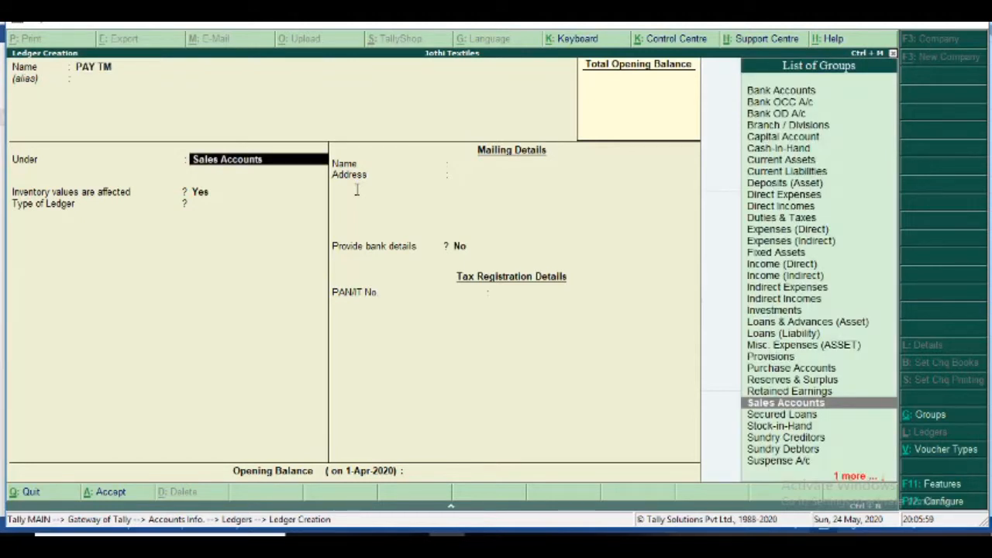
type("Sundry")
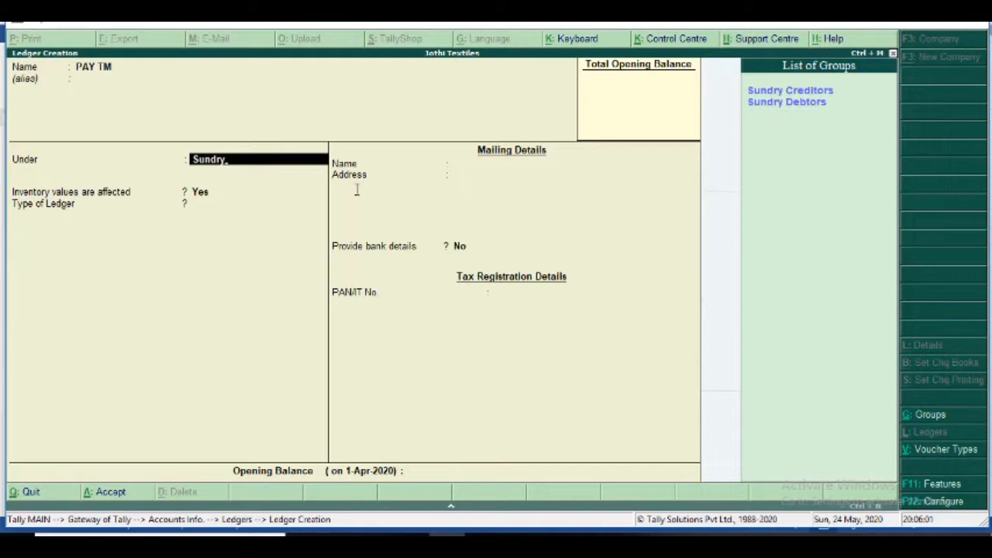
key("Down")
key("Return")
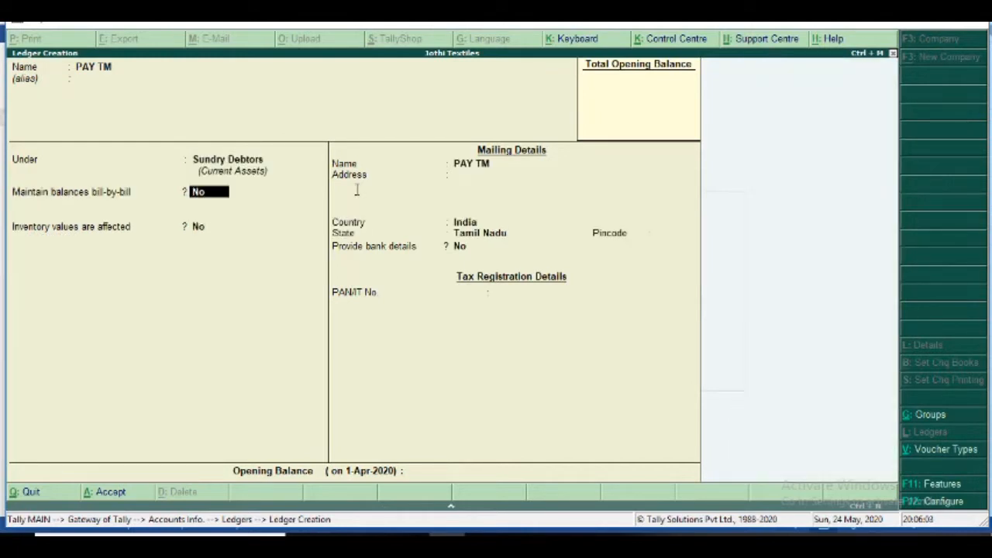
- Turn on bill-by-bill balances for PAY TM and save the ledger
type("y")
key("Return")
key("Return")
key("Return")
key("Return")
key("Return")
key("Return")
key("Return")
key("Return")
key("Return")
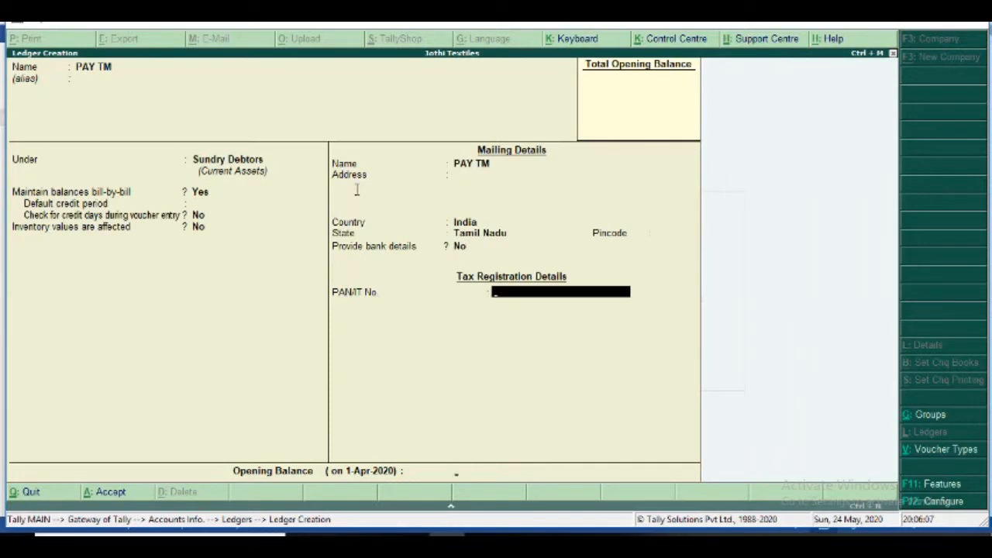
key("Return")
key("Return")
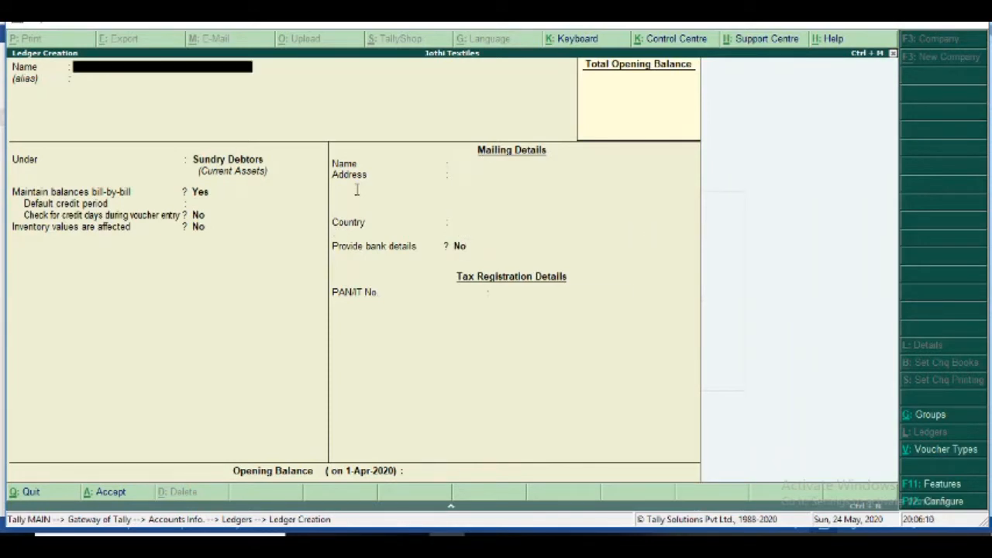
type("ICICI Bank")
key("Return")
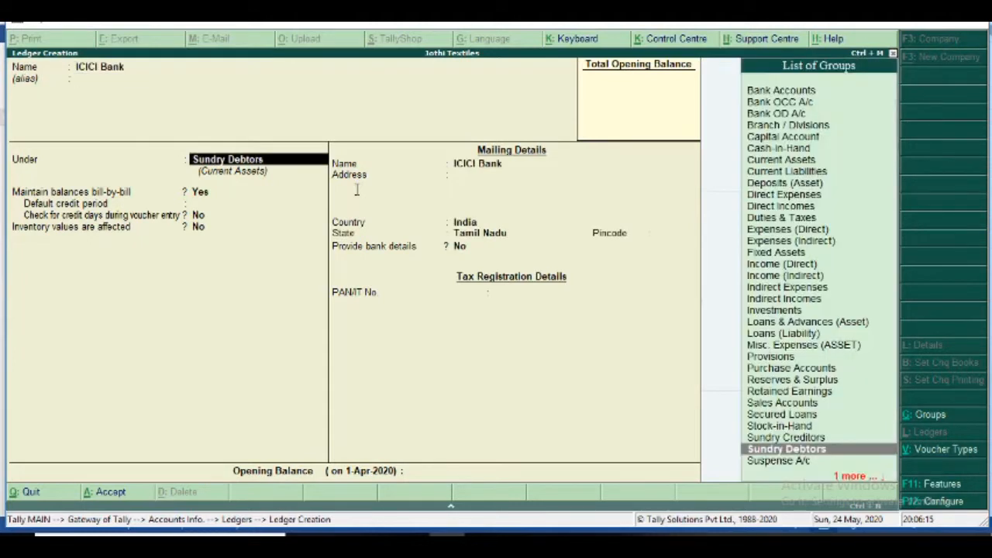
- File a new ICICI Bank ledger under Bank Accounts, then check the Word notes
type("Bank")
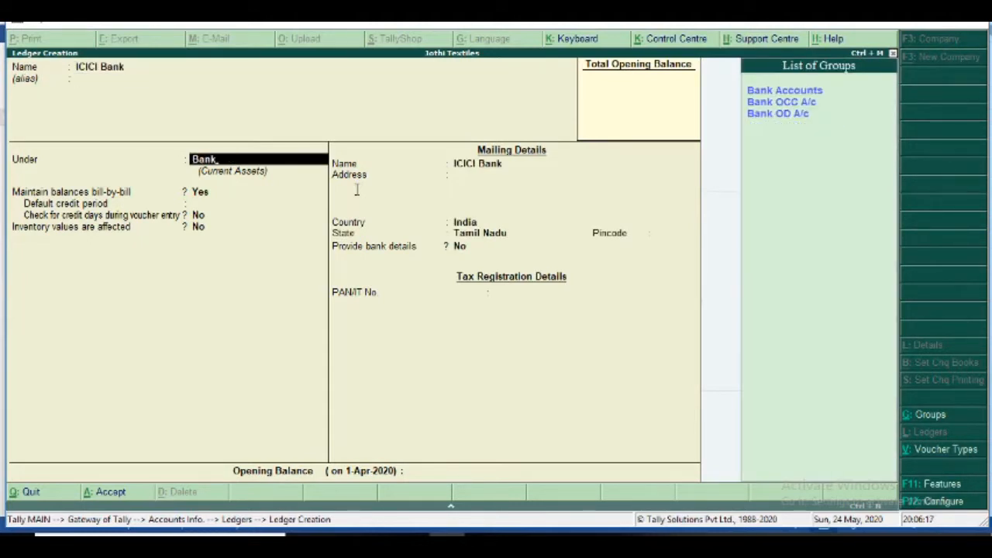
key("Return")
key("Return")
key("Return")
key("Return")
key("Return")
key("Return")
key("Return")
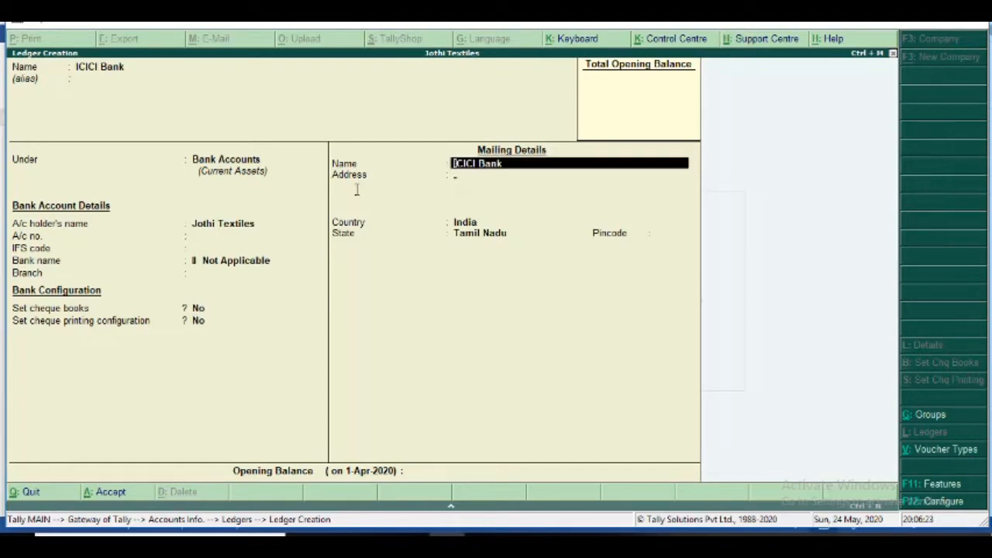
key("Return")
key("Return")
key("Return")
key("Return")
key("Return")
key("Return")
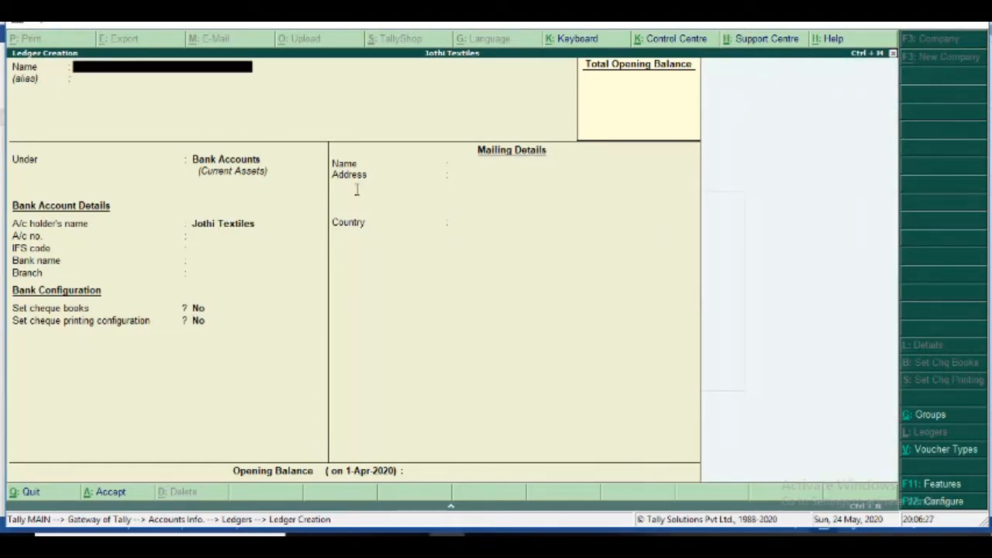
key("alt+Tab")
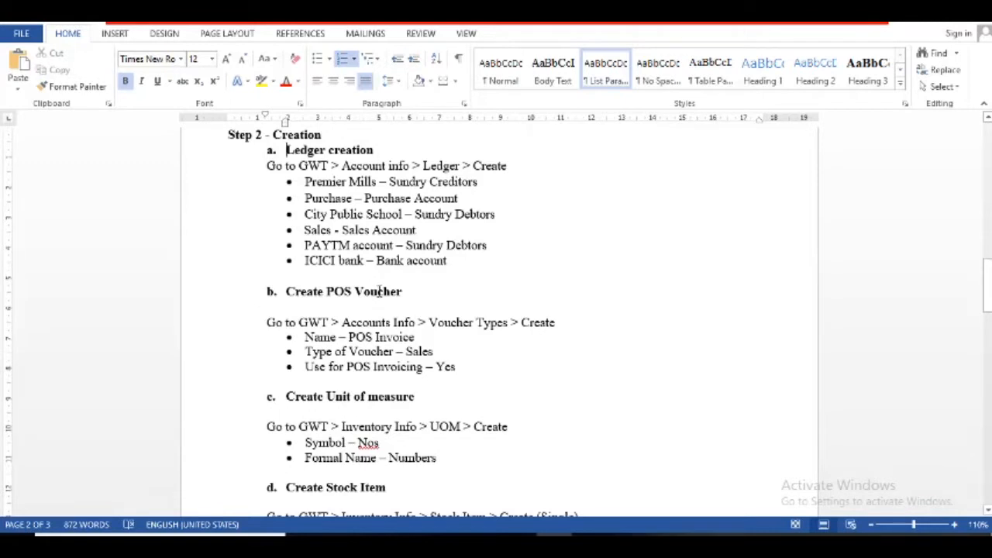
- Remove the empty lines beneath the Create POS Voucher and Create Unit of measure headings
left_click(300, 299)
left_click(263, 310)
key("Delete")
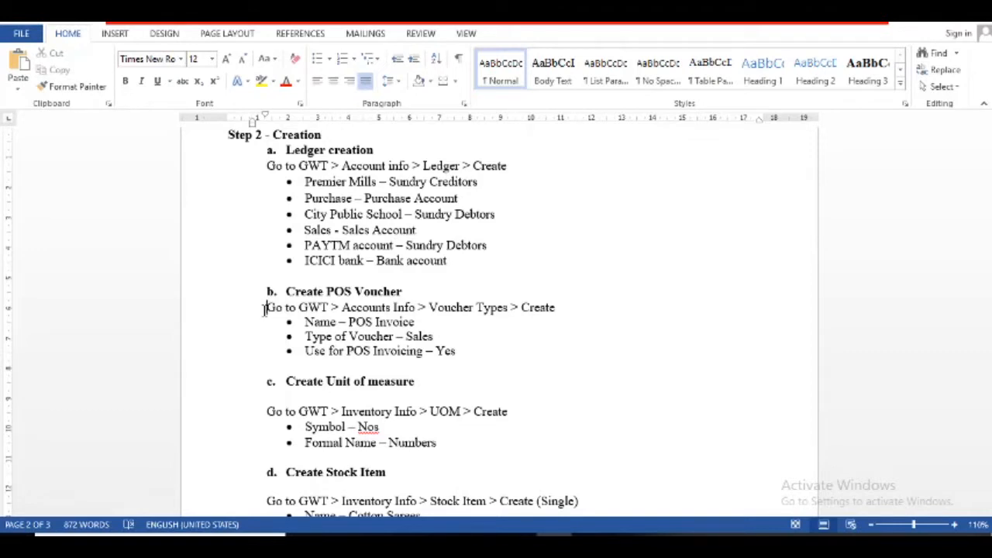
left_click(280, 398)
key("Delete")
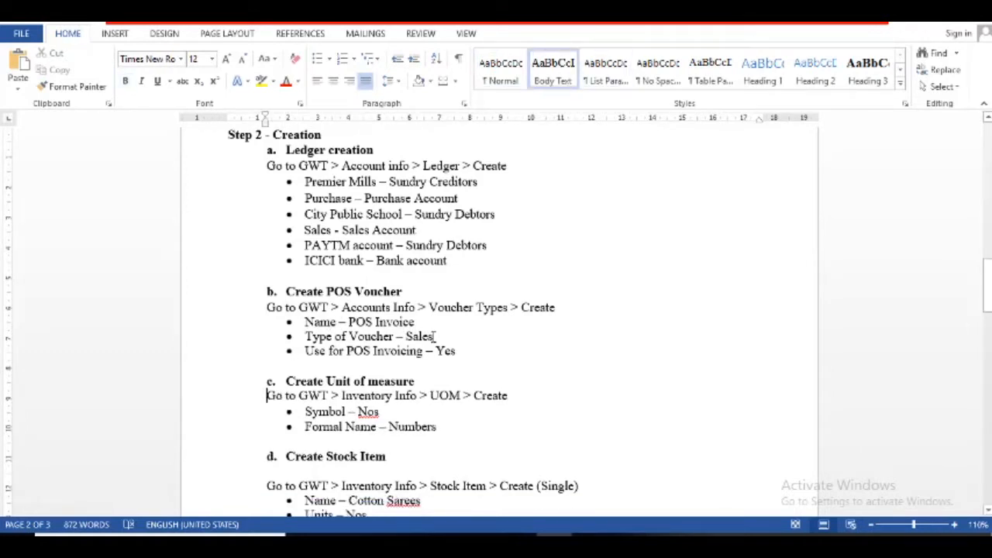
key("alt+Tab")
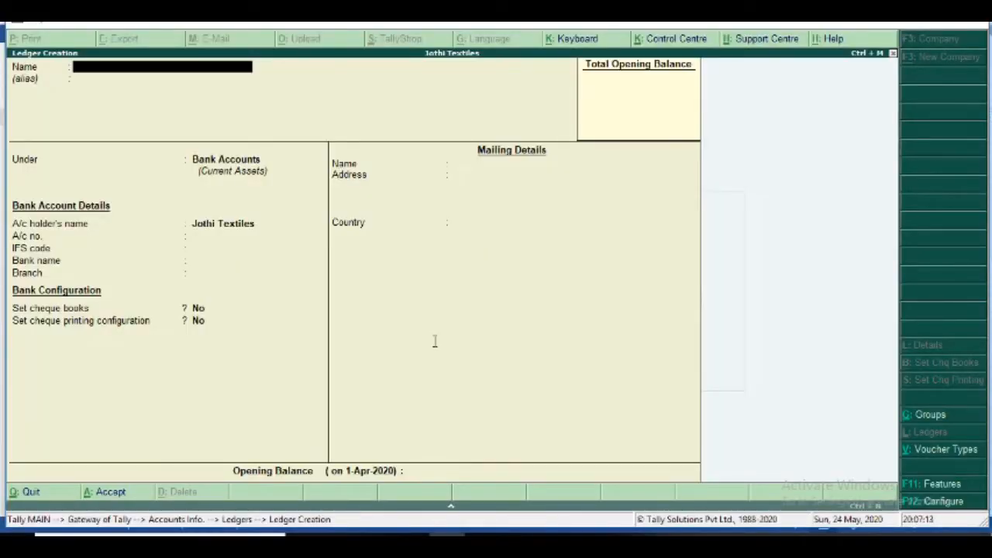
- Quit ledger creation and open Voucher Types creation under Accounts Info
key("Escape")
key("y")
key("Escape")
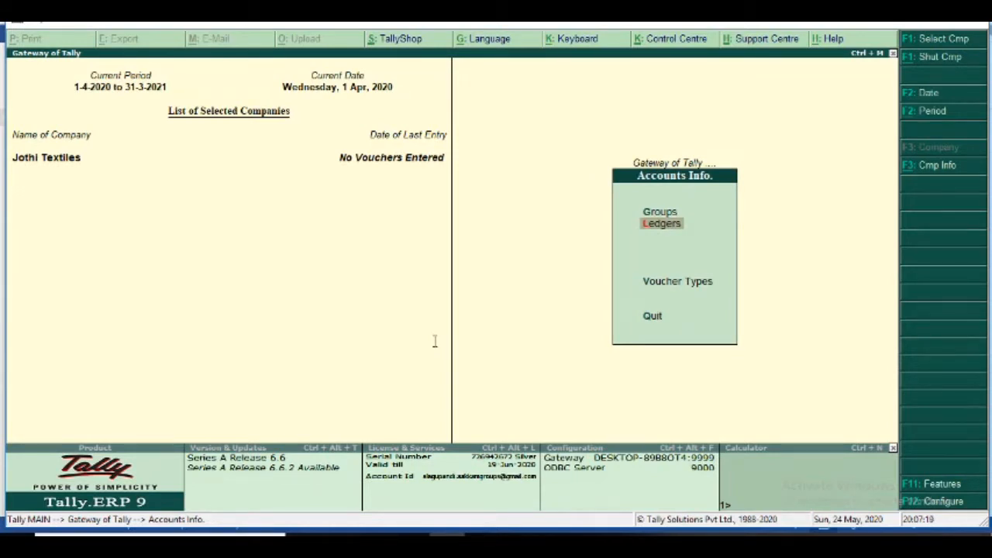
key("Escape")
key("Return")
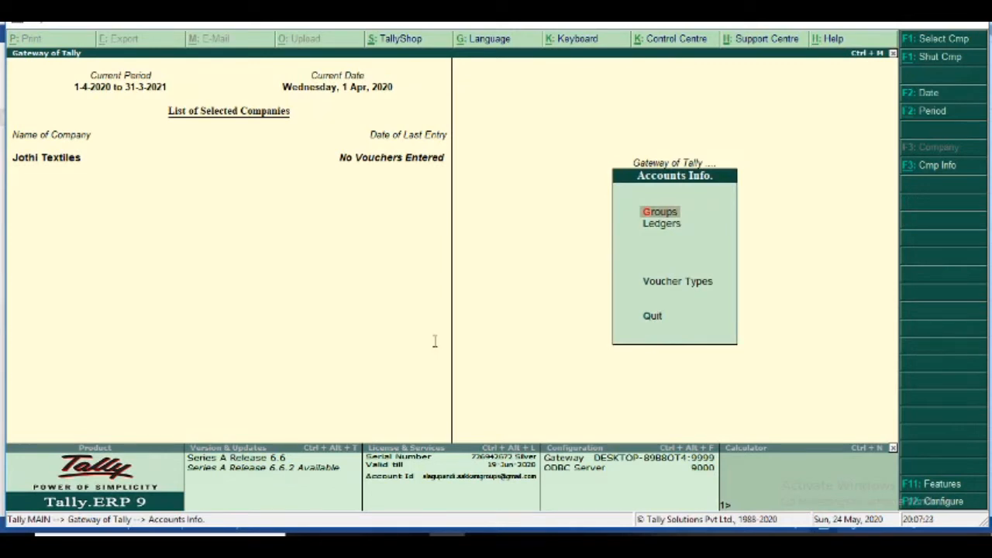
key("Down")
key("Down")
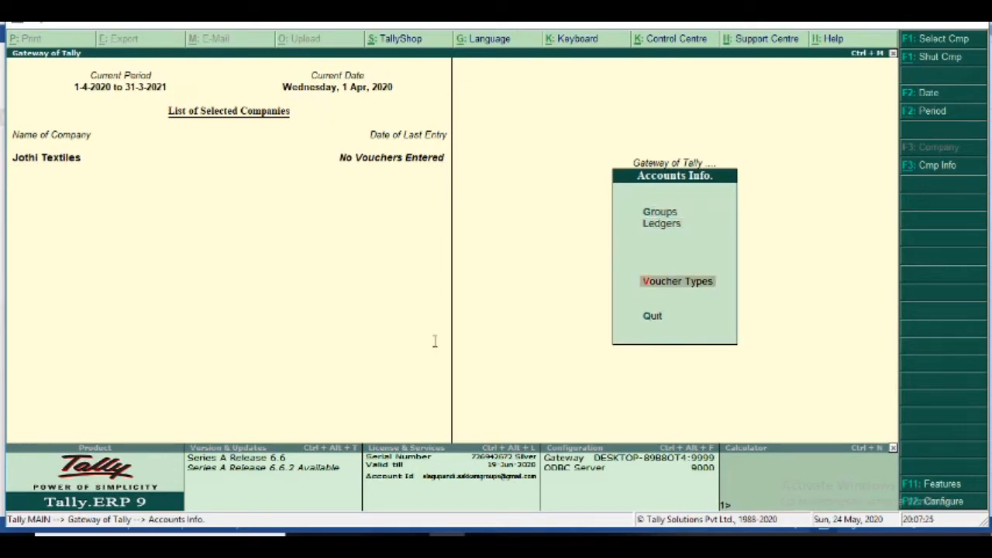
key("Return")
- Name the voucher type POS Invoice, type Sales, with abbreviation PosSales
key("Return")
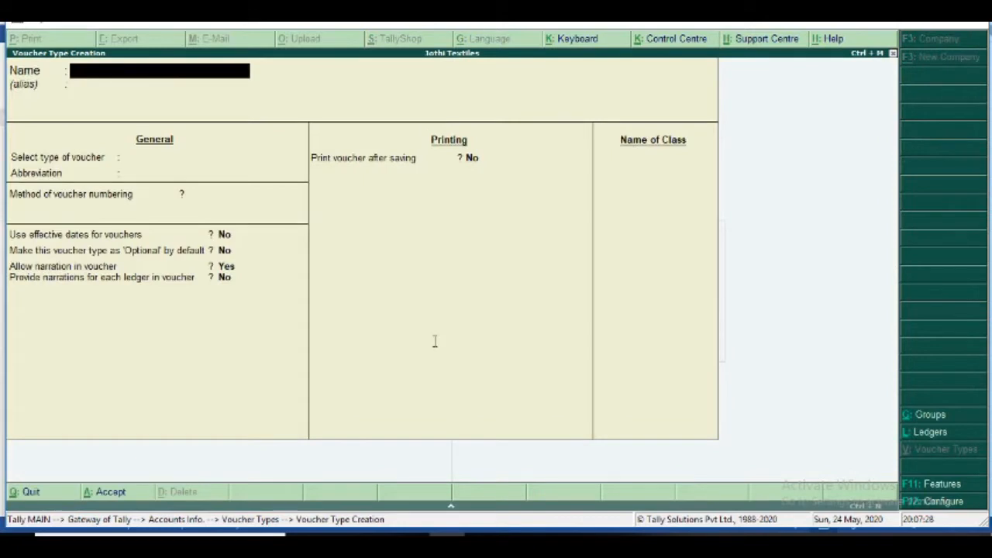
type("Po")
key("BackSpace")
type("OS Inc")
key("BackSpace")
type("voice")
key("Return")
key("Return")
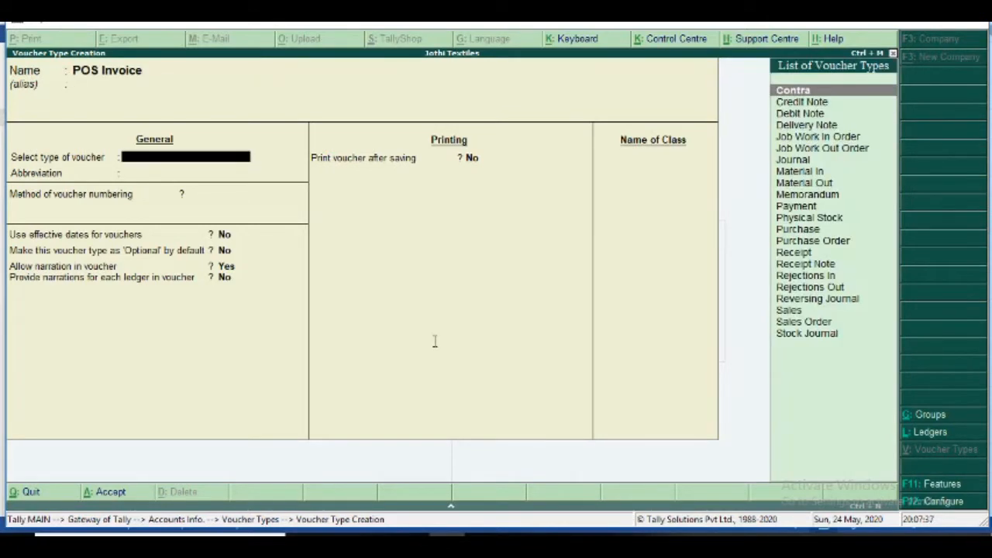
type("Sal")
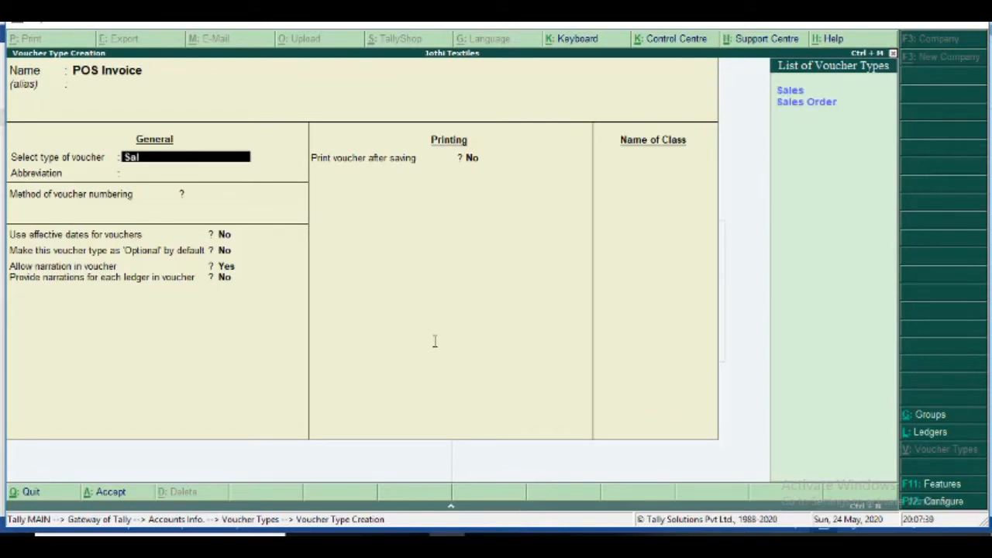
key("Return")
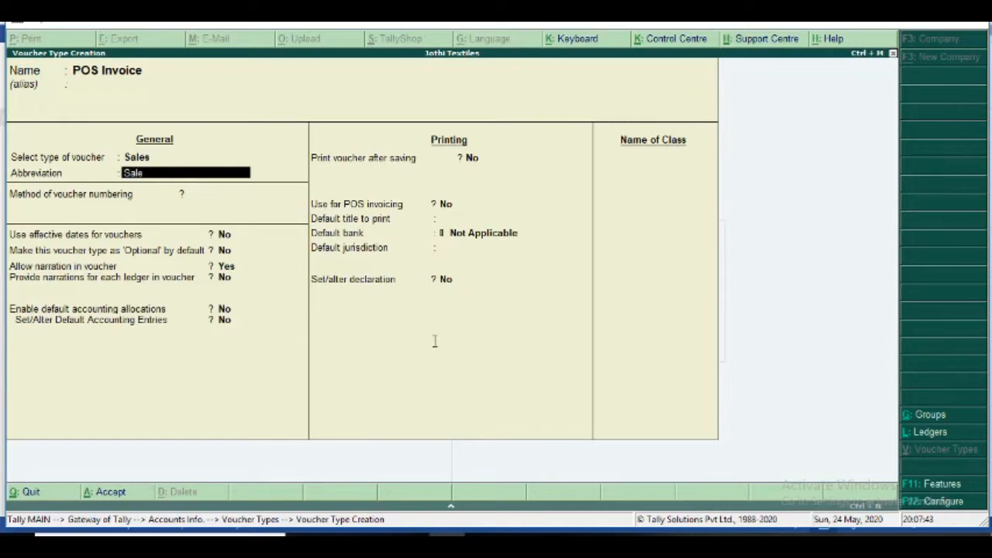
type("POS")
key("BackSpace")
key("BackSpace")
type("osSales")
- Confirm abbreviation PosSales, choose Automatic numbering and accept the remaining general options
key("Return")
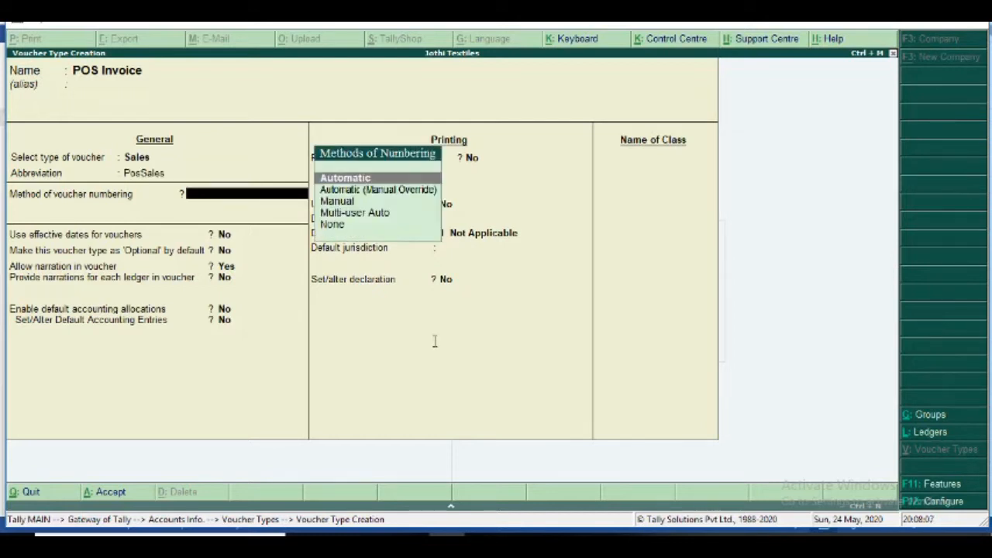
key("Return")
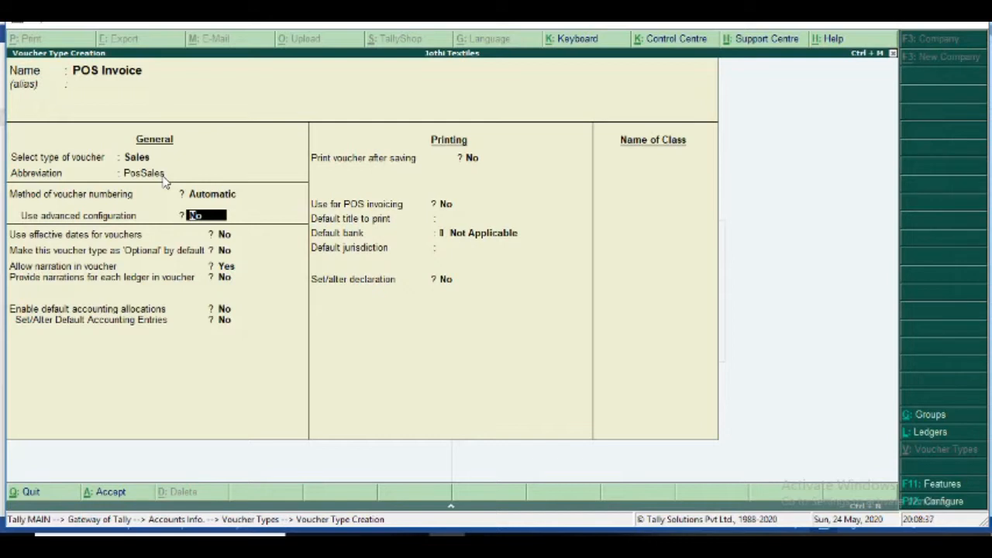
key("Return")
key("Return")
key("Return")
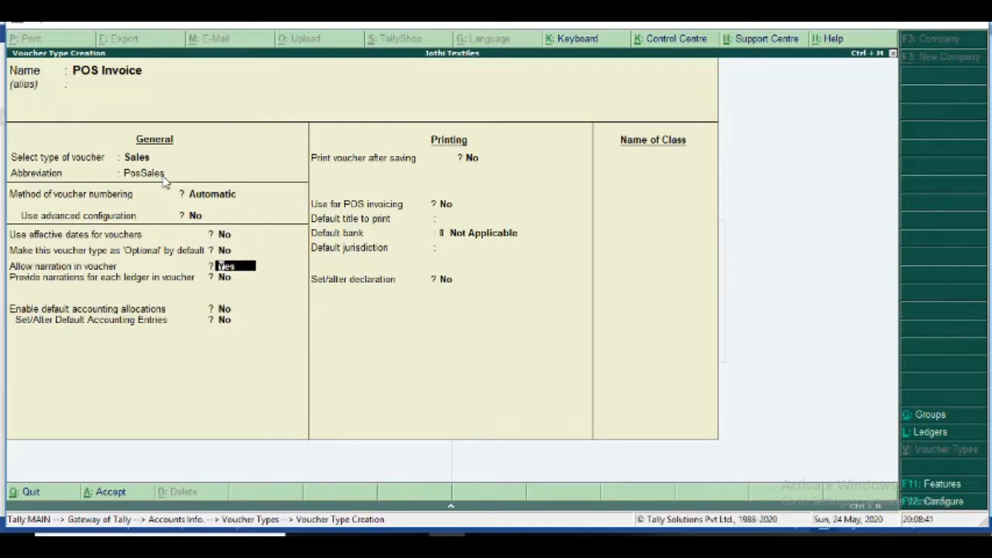
key("Return")
key("Return")
key("Return")
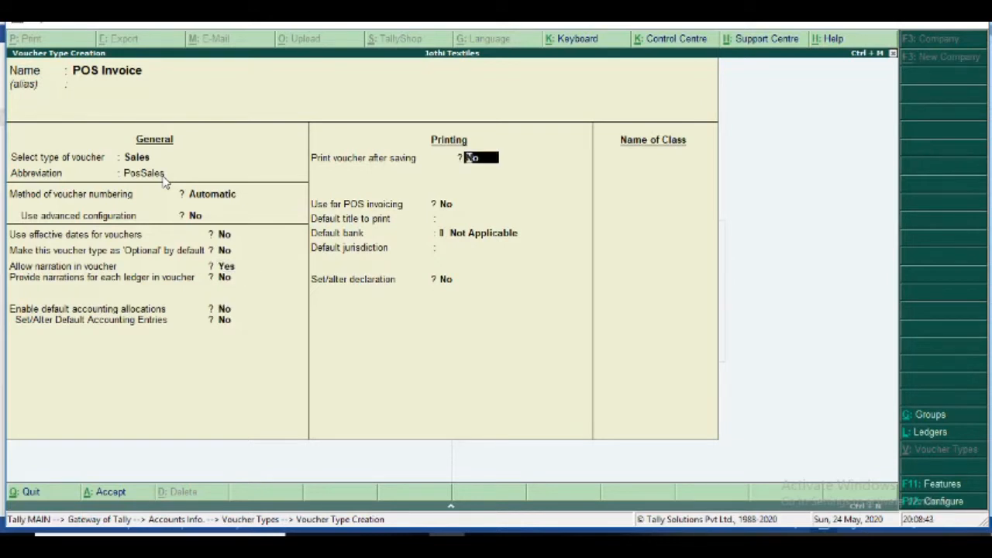
key("Return")
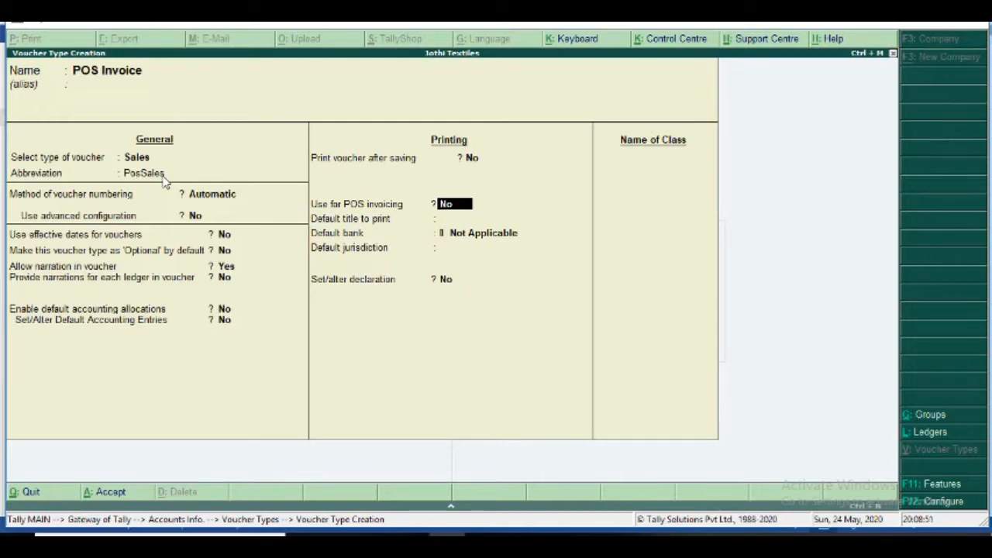
- Turn on POS invoicing and enter print messages 'Happy Diwali' and 'Visit again'
type("y")
key("Return")
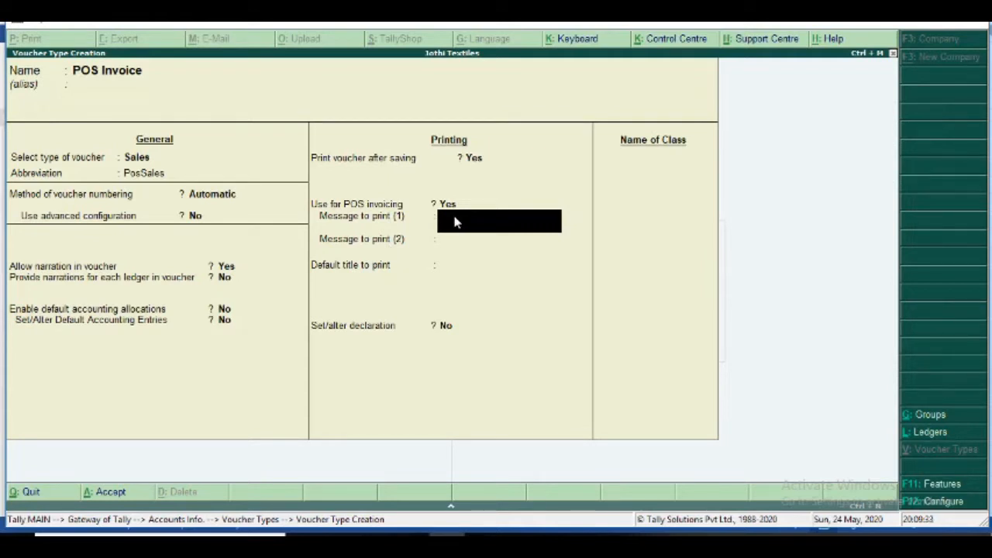
type("Happy Diwali")
key("Return")
type("Visit a")
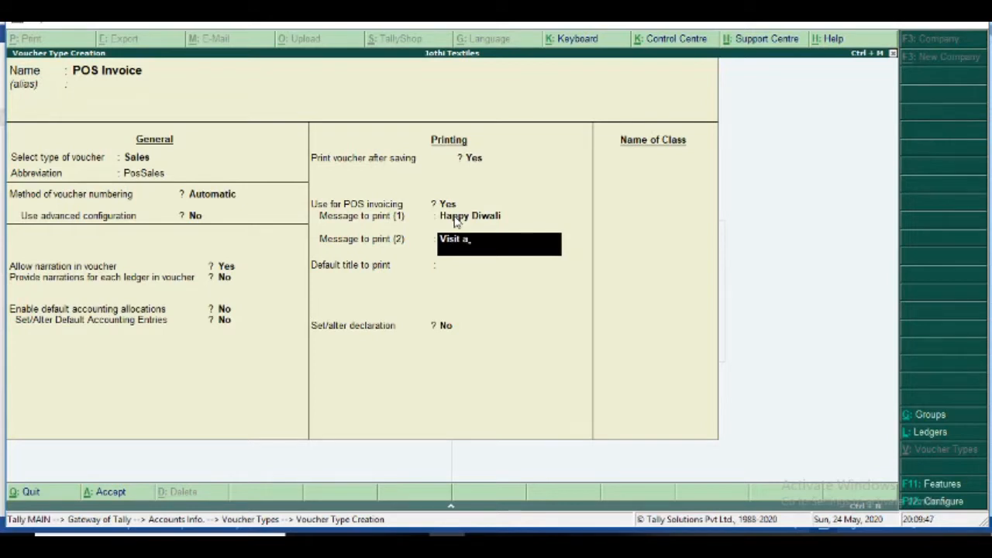
type("gain")
key("Return")
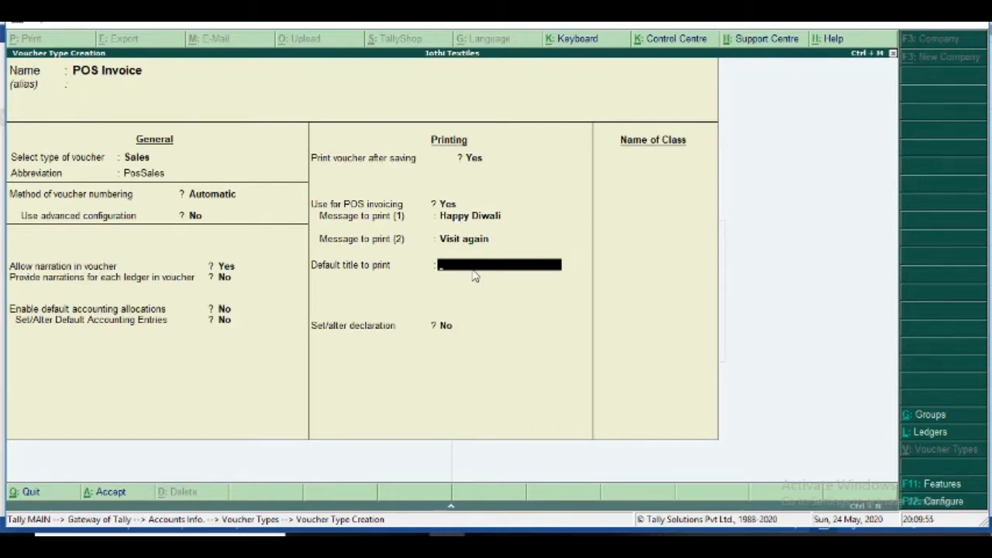
- Set the default print title to 'Retail Bill' instead of 'Cash Bill'
type("Cas")
type("h")
type(" Bi")
type("ll")
key("BackSpace")
key("BackSpace")
key("BackSpace")
key("BackSpace")
key("BackSpace")
key("BackSpace")
key("BackSpace")
key("BackSpace")
key("BackSpace")
type("Retail")
type("Bill")
key("Return")
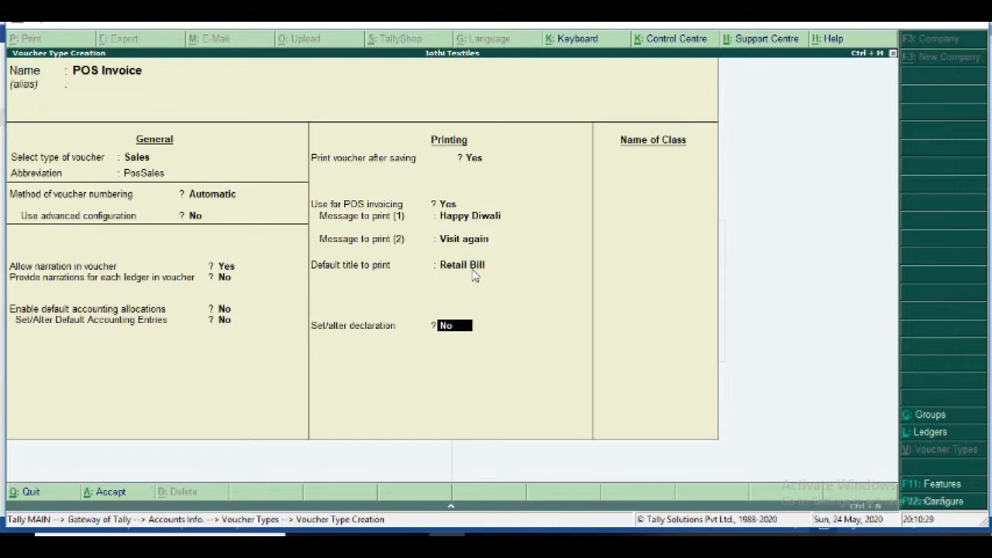
- Enable the declaration with its standard actual-price text and bring up the Accept? prompt
key("y")
key("Return")
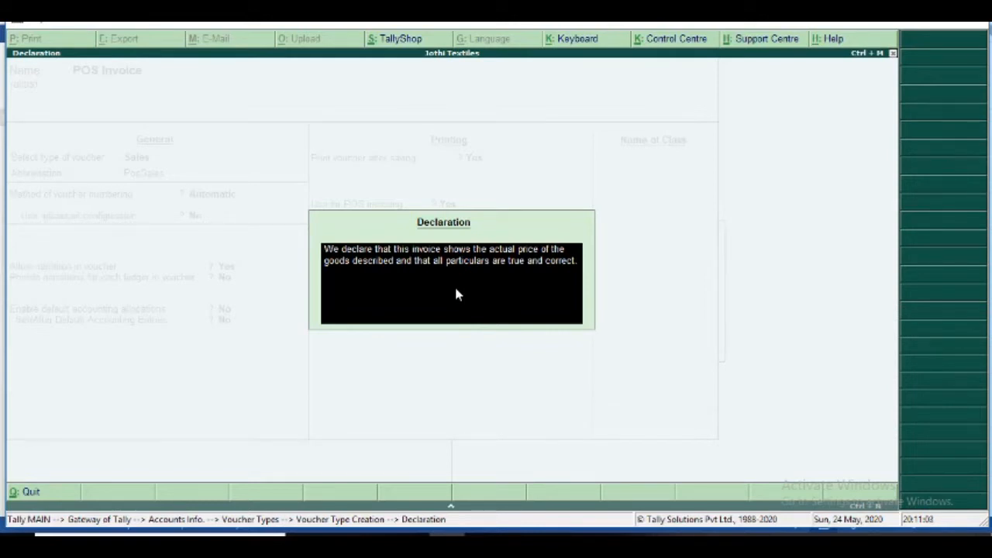
key("ctrl+a")
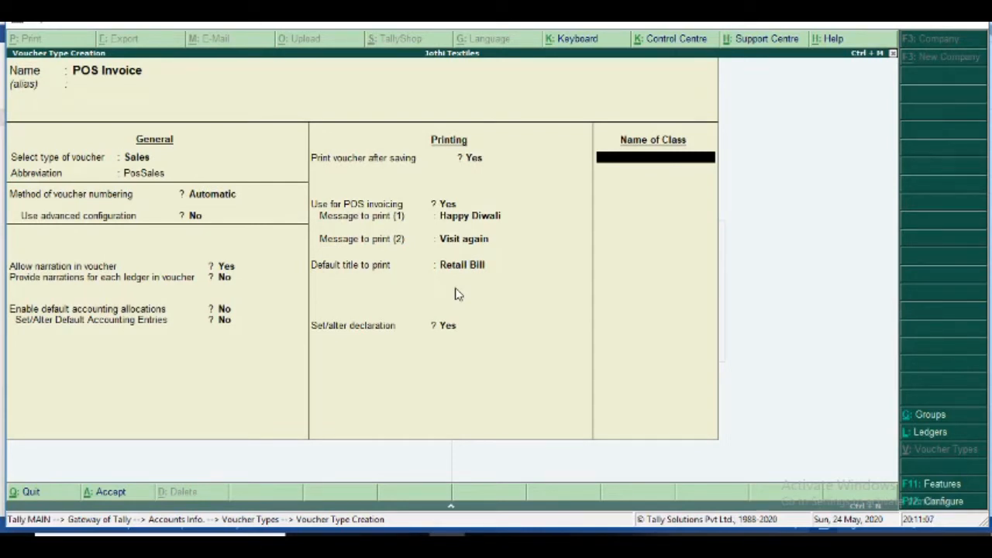
key("Return")
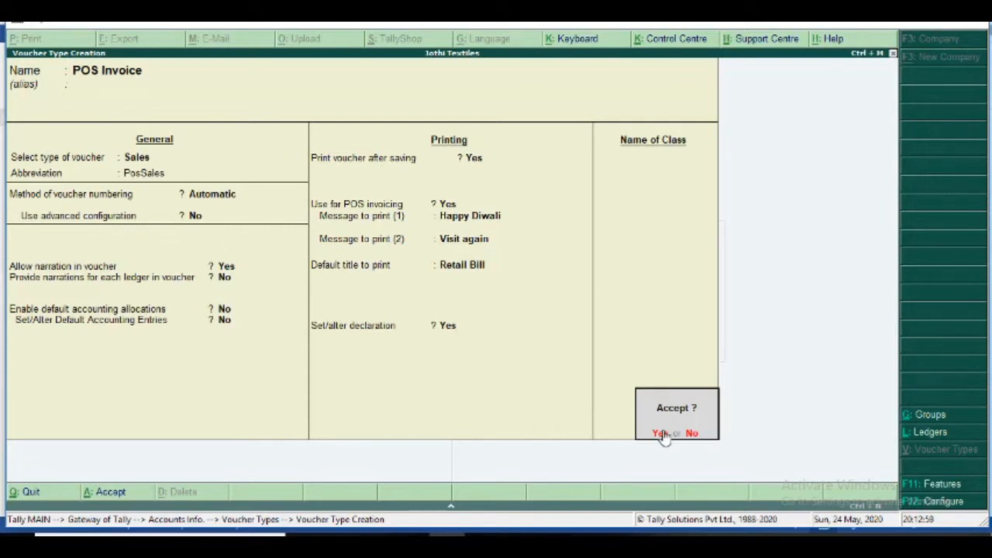
- Accept the POS Invoice voucher type, glance at the Word notes, and back out to Gateway of Tally
left_click(661, 433)
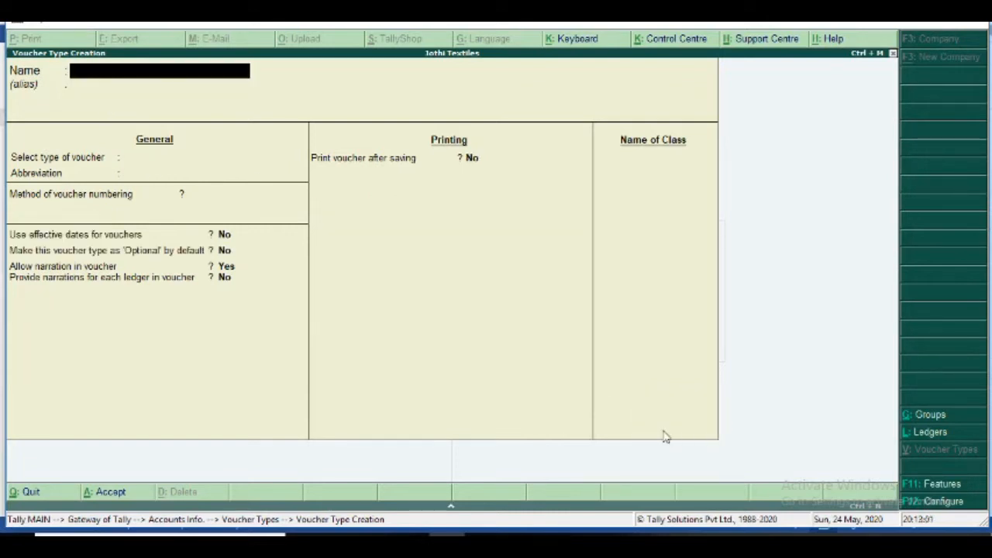
key("alt+Tab")
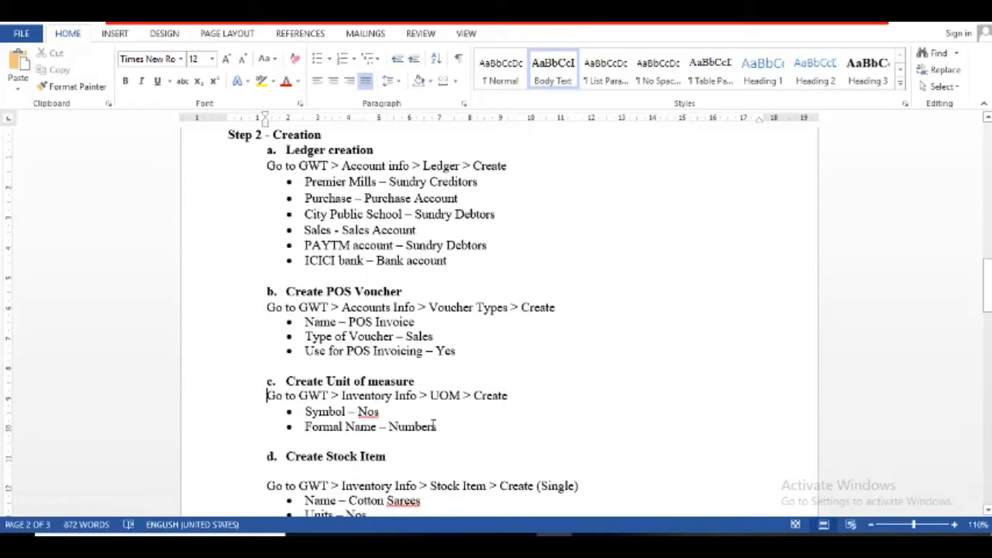
key("alt+Tab")
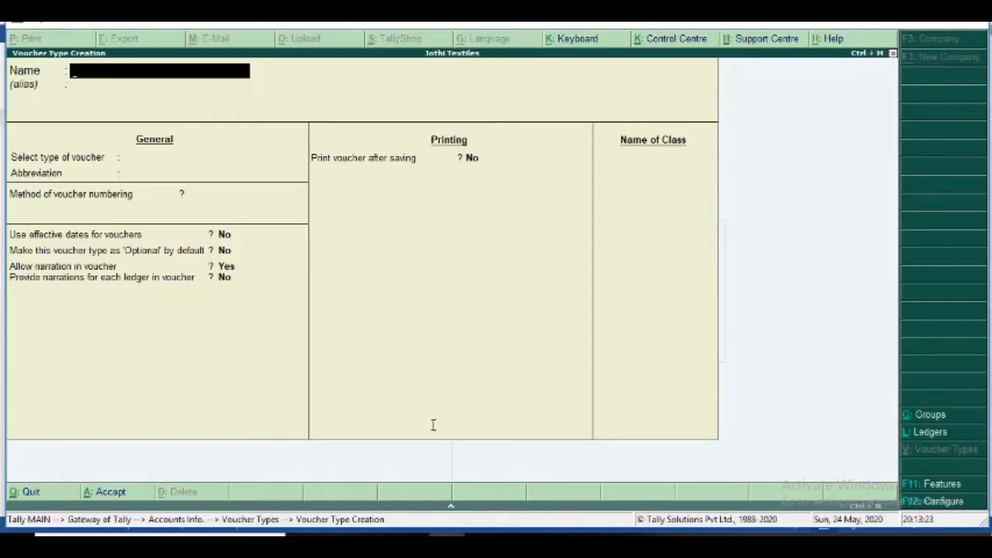
key("Escape")
key("Escape")
key("Escape")
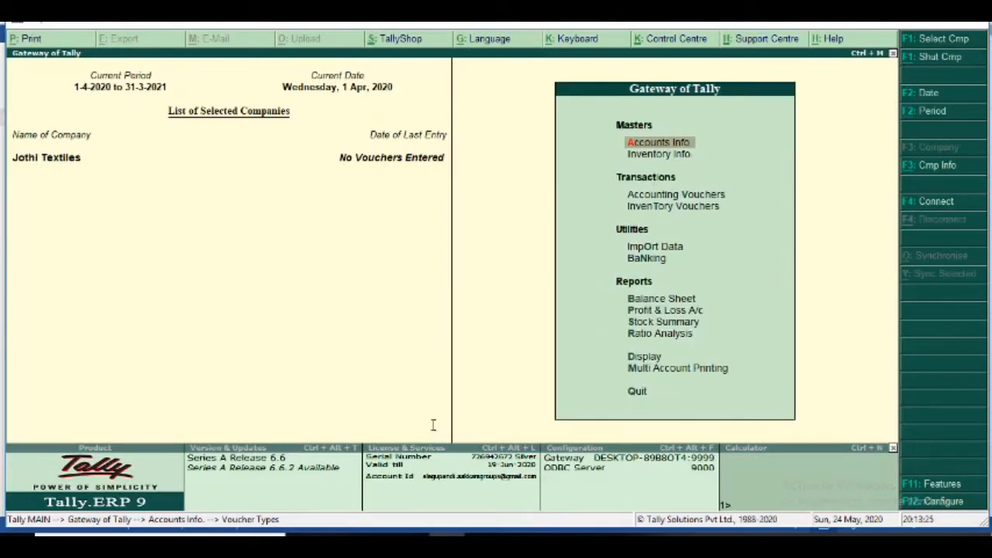
- Open a new unit of measure form under Inventory Info > Units of Measure
key("Down")
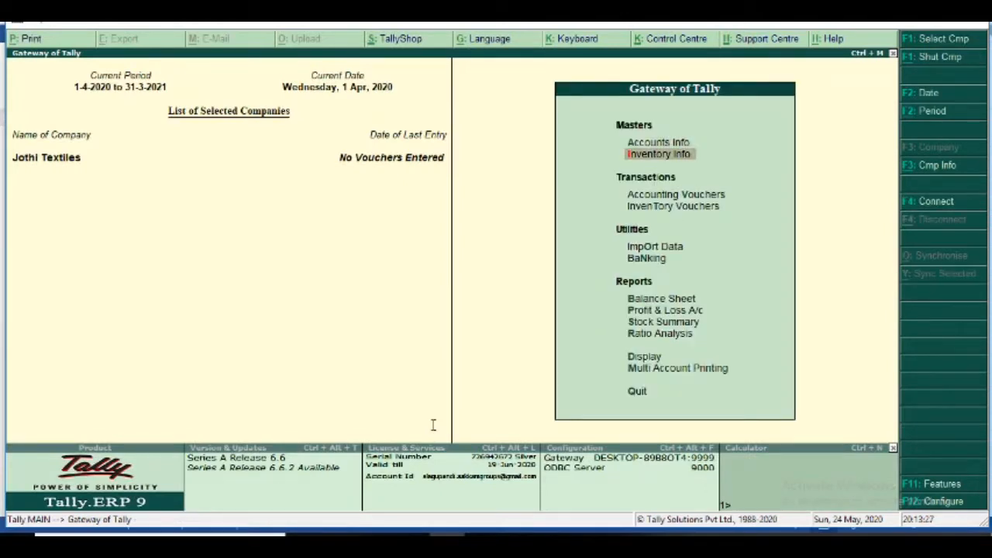
key("Return")
key("Down")
key("Down")
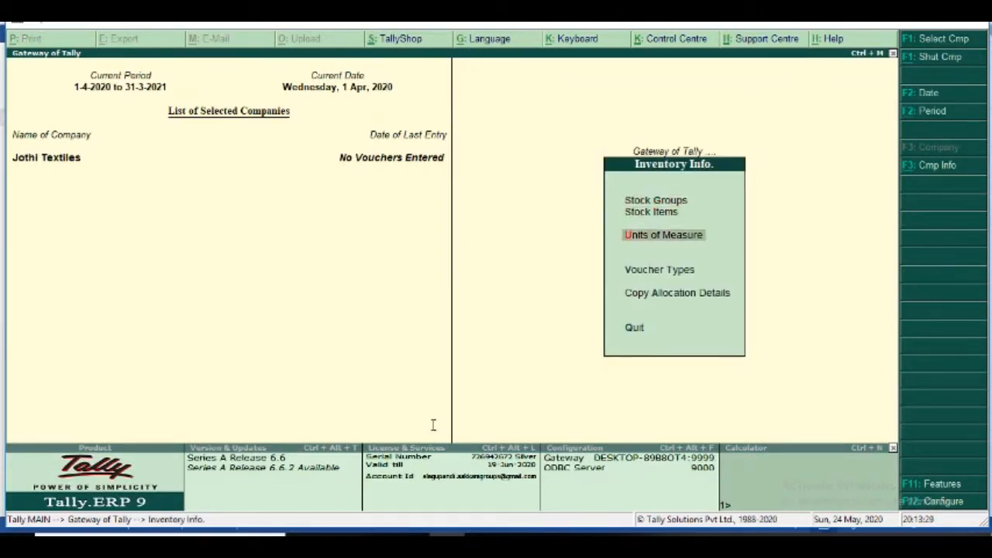
key("Return")
key("Return")
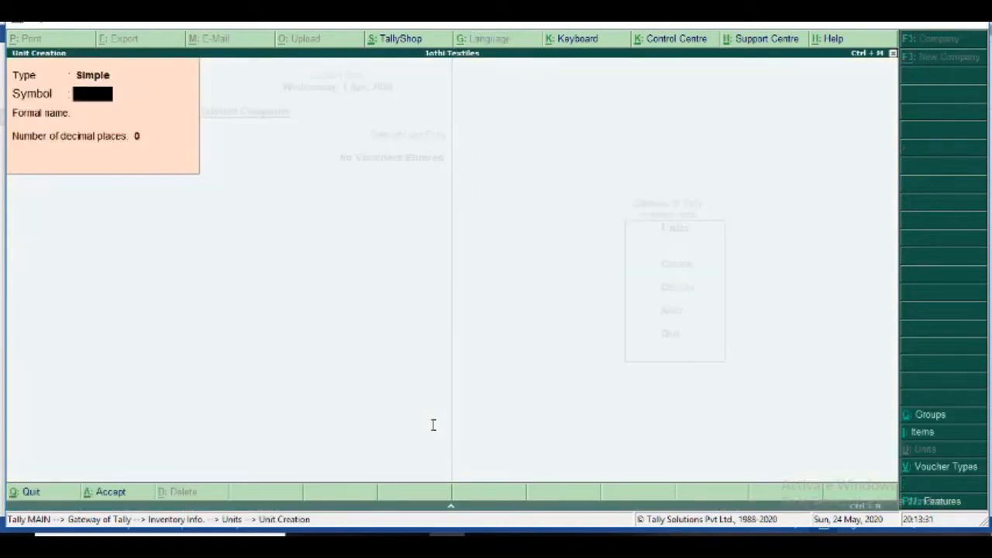
type("nos")
key("Return")
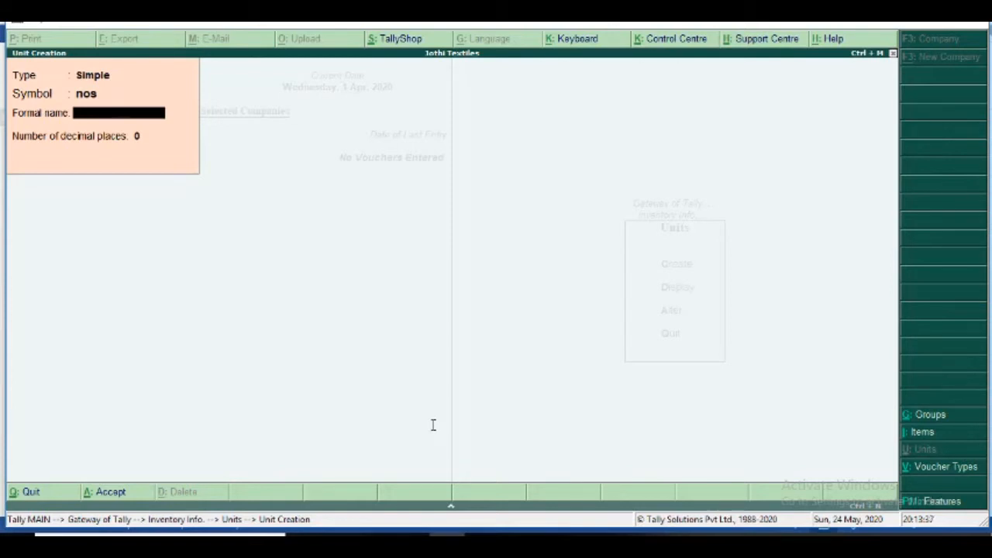
- Enter symbol Nos with formal name Numbers, save the unit, and return to the Word notes
key("BackSpace")
type("Np")
key("BackSpace")
type("os")
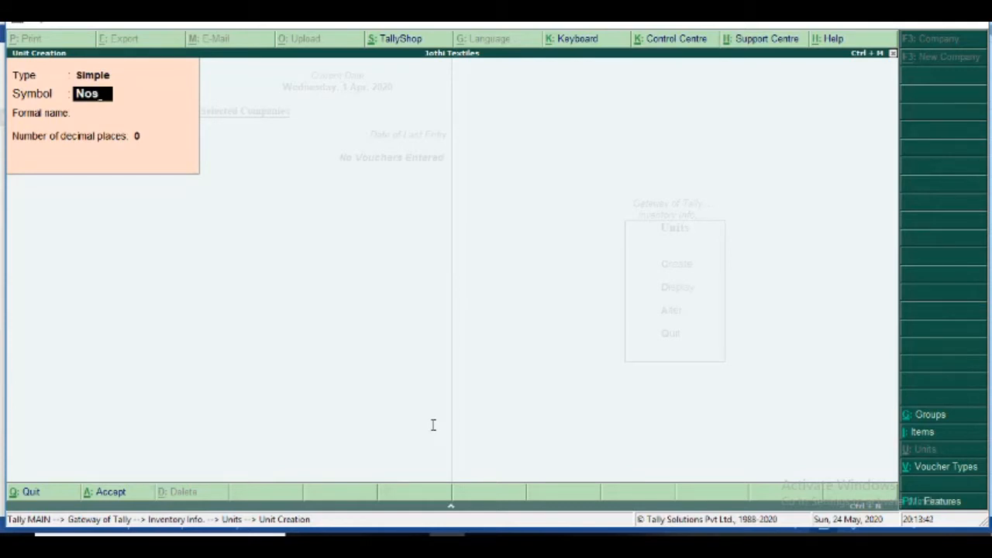
key("Return")
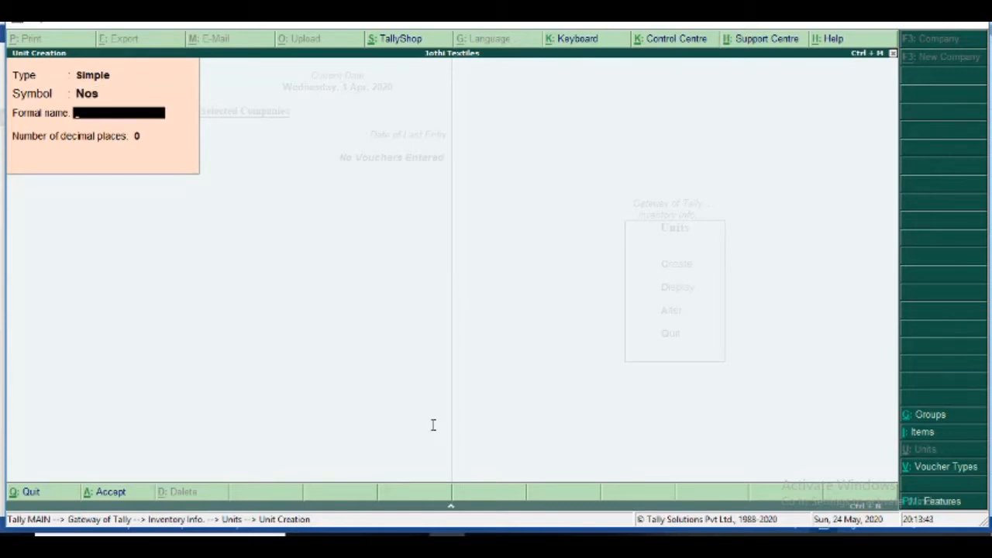
type("Numbers")
key("Return")
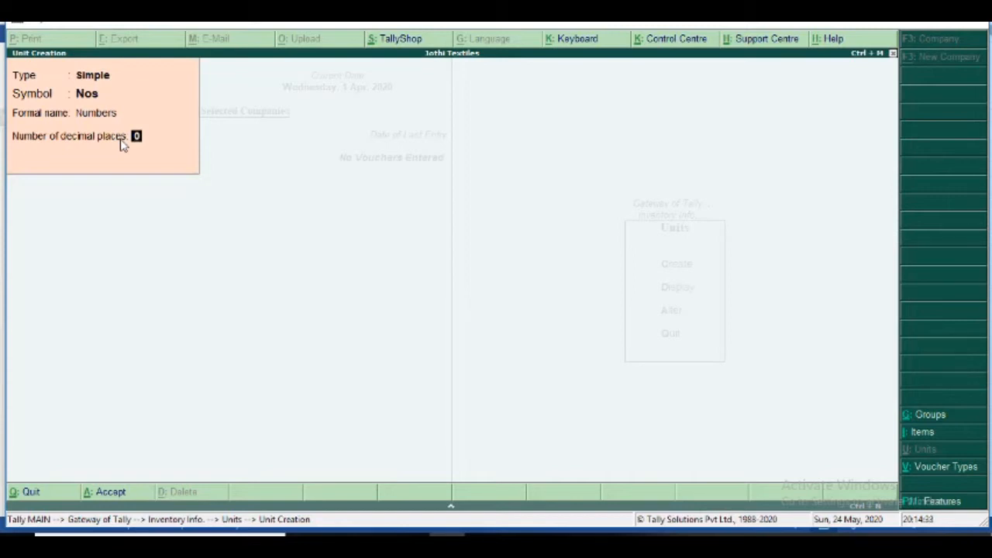
key("Return")
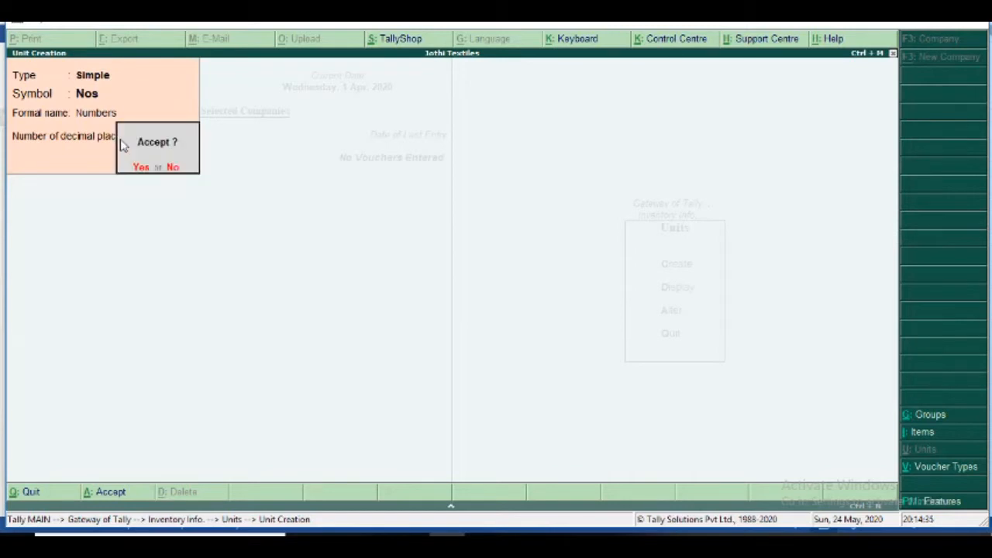
key("y")
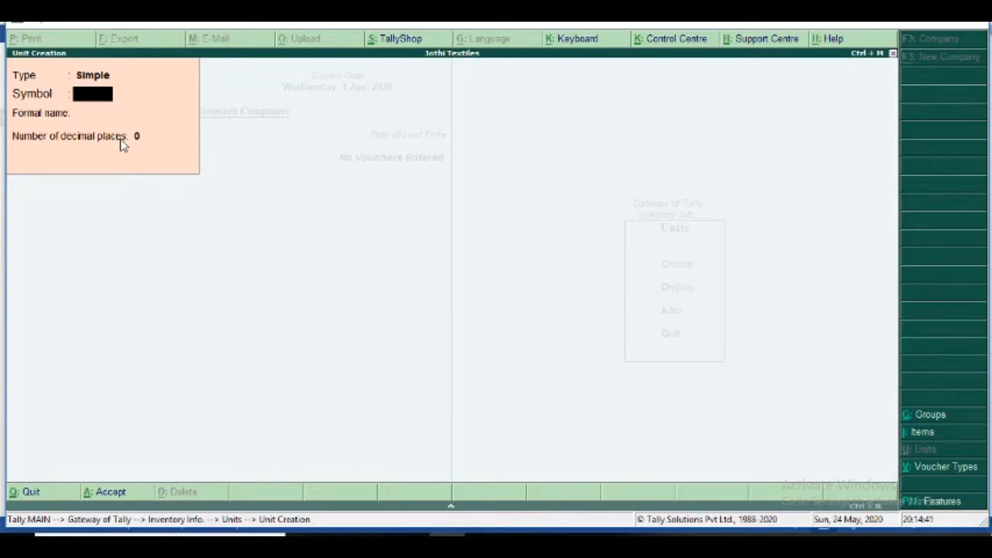
key("alt+Tab")
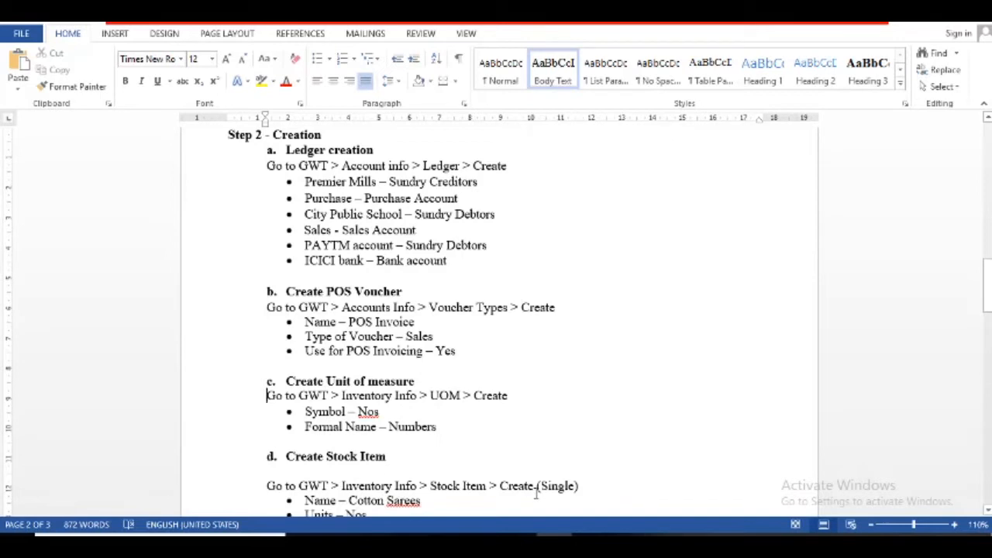
- Read through the Create Stock Item notes in Word down to Step 3
left_click(371, 496)
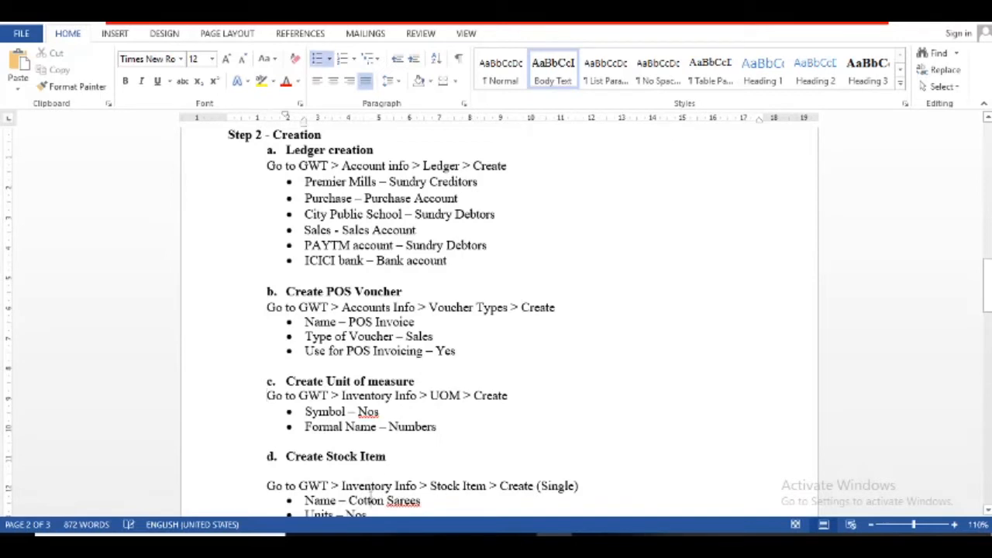
key("Down")
key("Down")
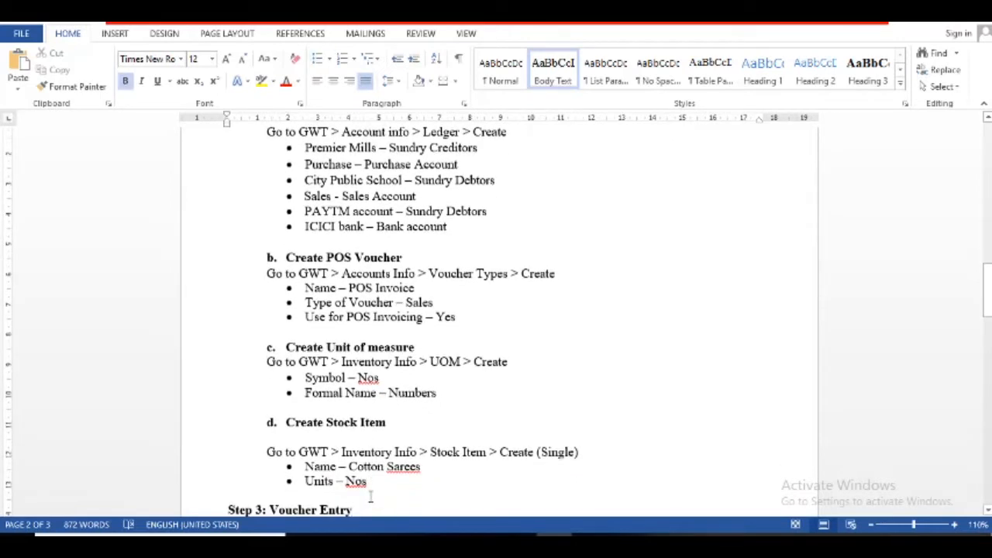
key("Up")
key("Up")
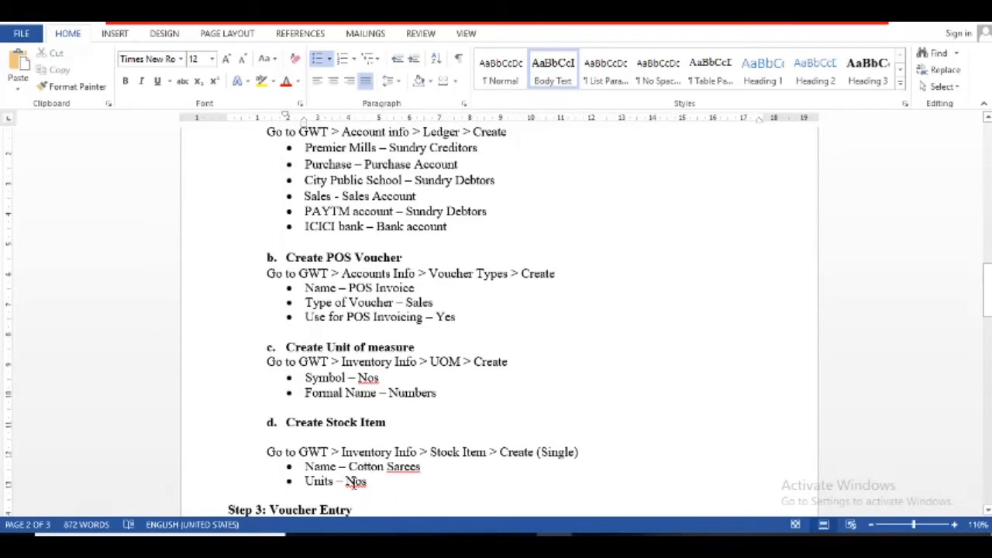
- Close the unit creation form in Tally and return to the Gateway of Tally
key("alt+Tab")
key("Escape")
key("Return")
key("Escape")
key("Escape")
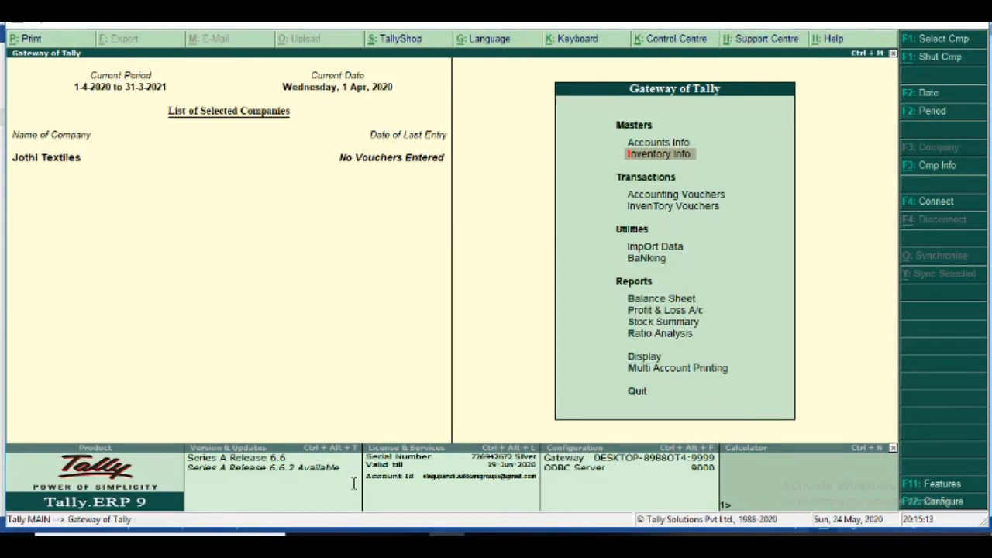
- Open single stock item creation under Inventory Info > Stock Items
key("Up")
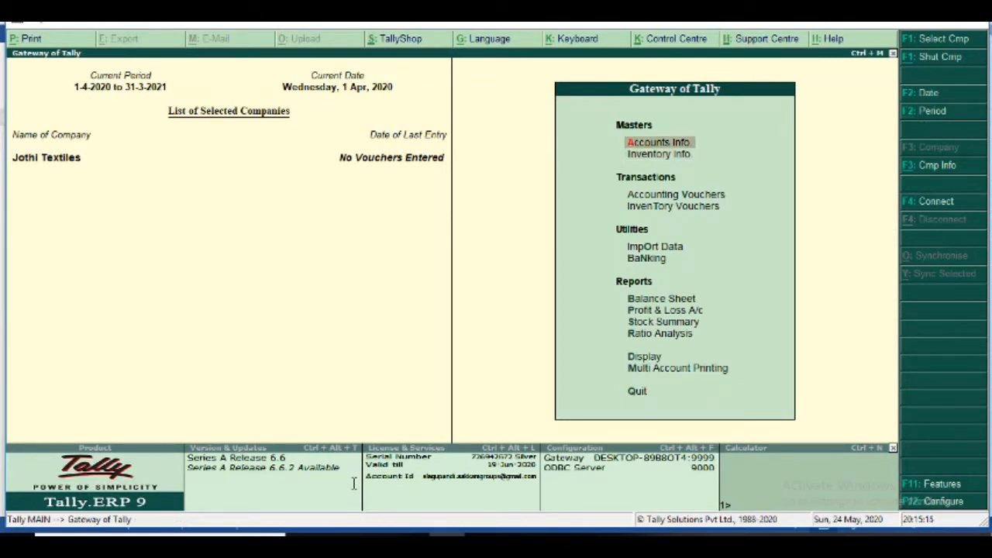
key("Down")
key("Return")
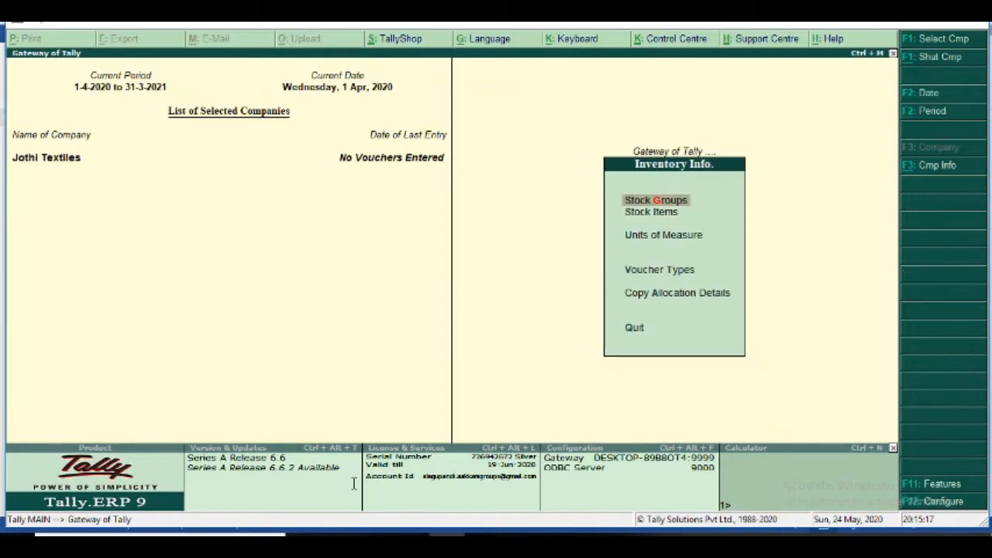
key("Down")
key("Return")
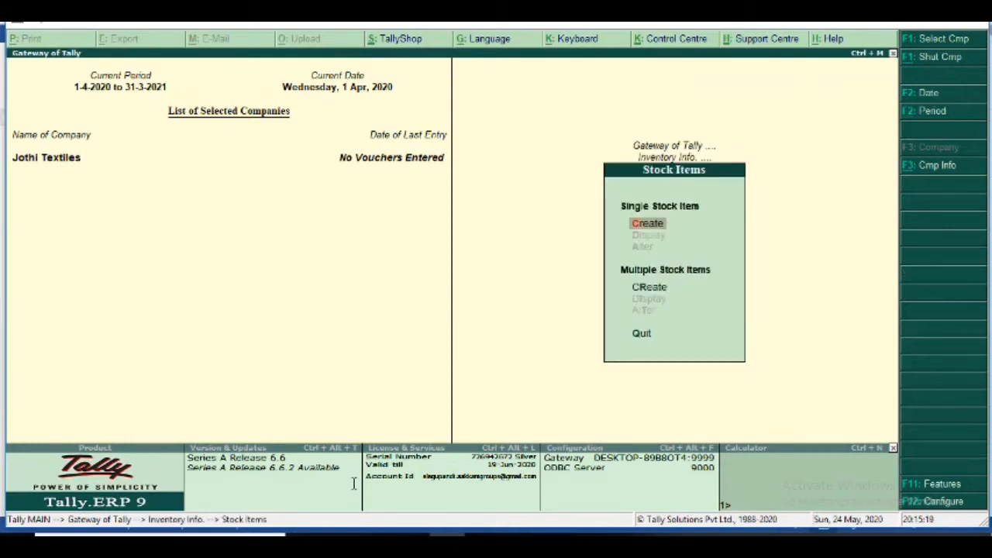
key("Return")
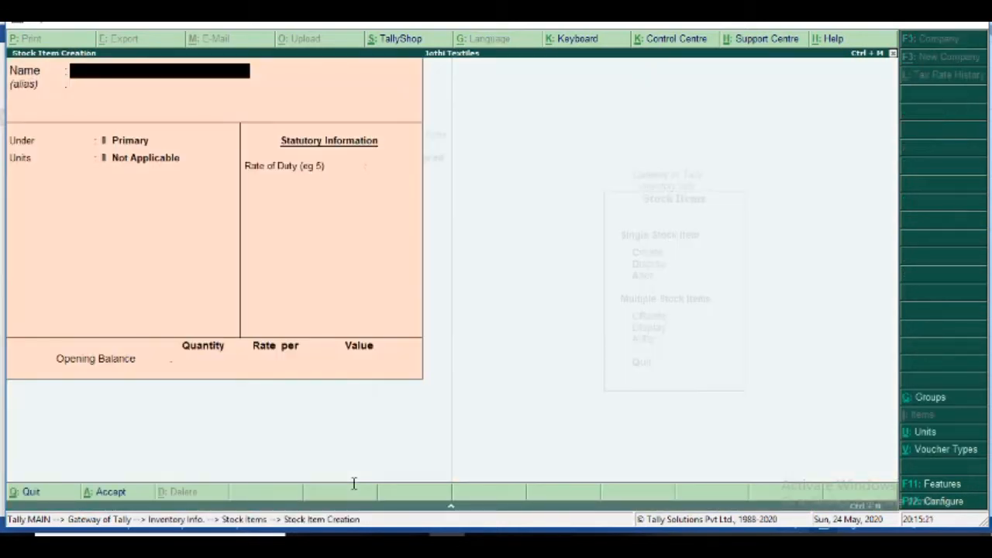
- Create Cotton Sarees under Primary with unit Nos, save it, and switch to Word
type("Cottonsarees")
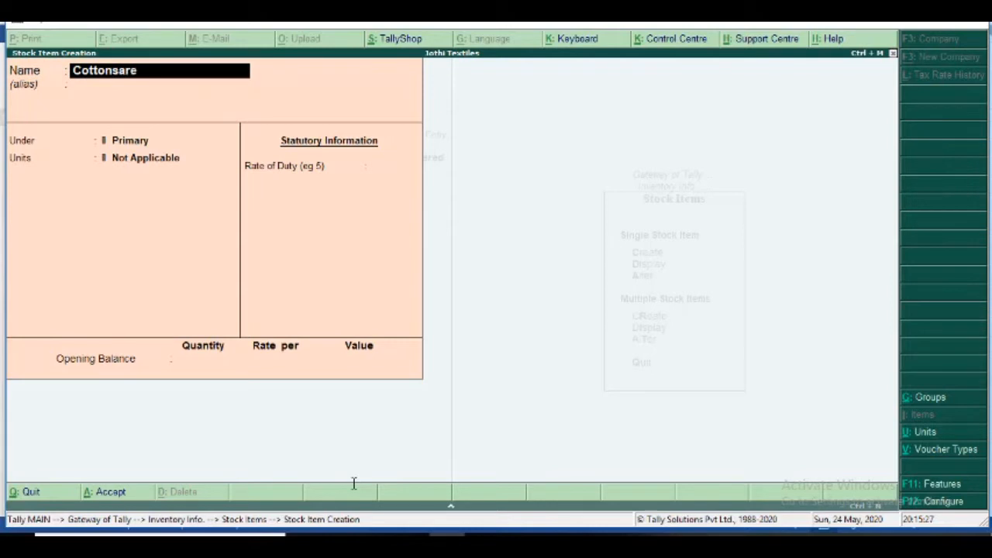
key("BackSpace")
key("BackSpace")
key("BackSpace")
key("BackSpace")
key("BackSpace")
key("BackSpace")
type("Sarees")
key("Return")
key("Return")
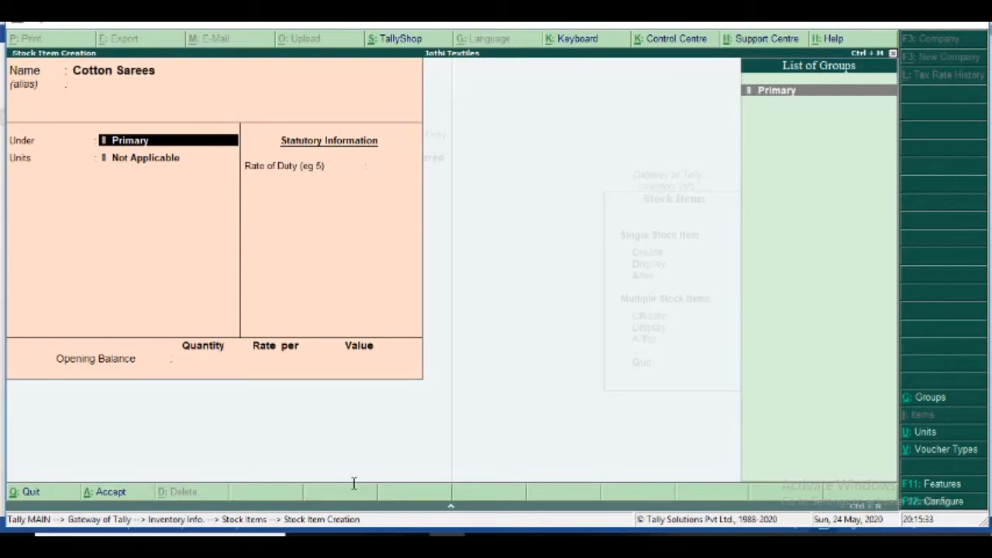
key("Return")
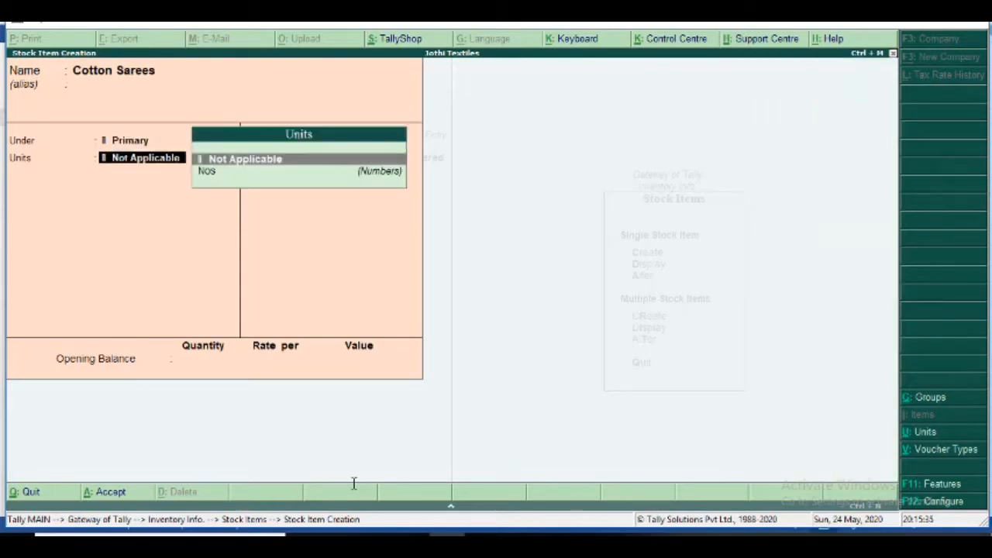
key("Down")
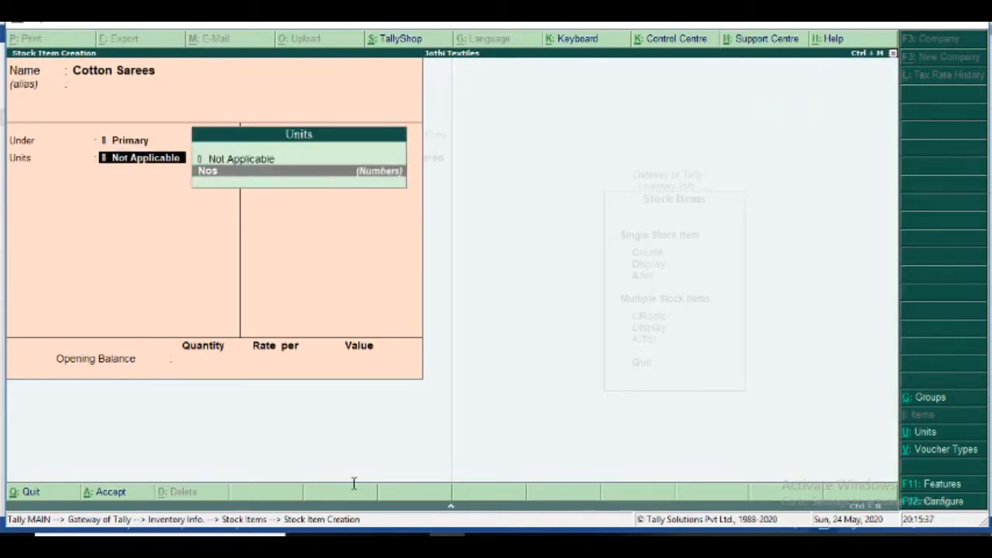
key("Return")
key("Return")
key("Return")
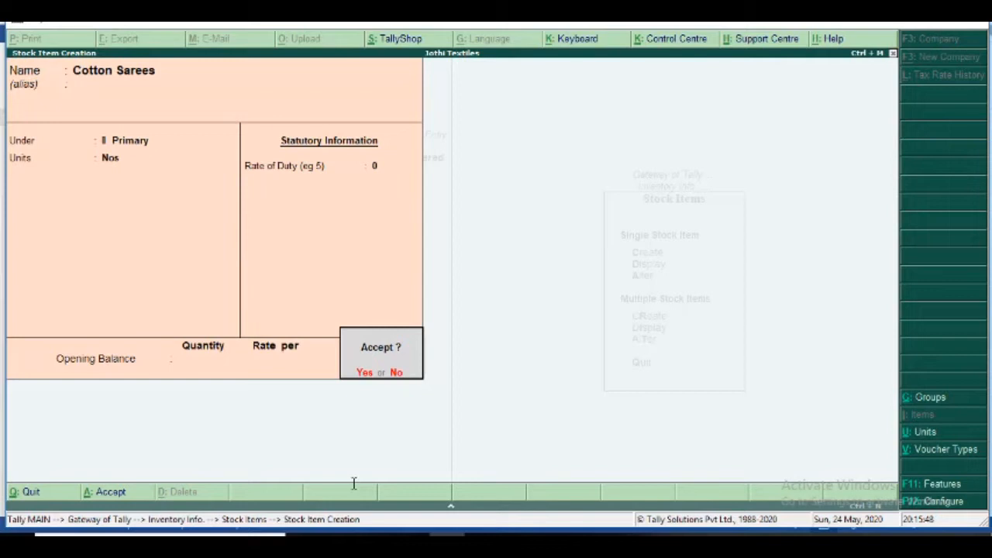
key("Return")
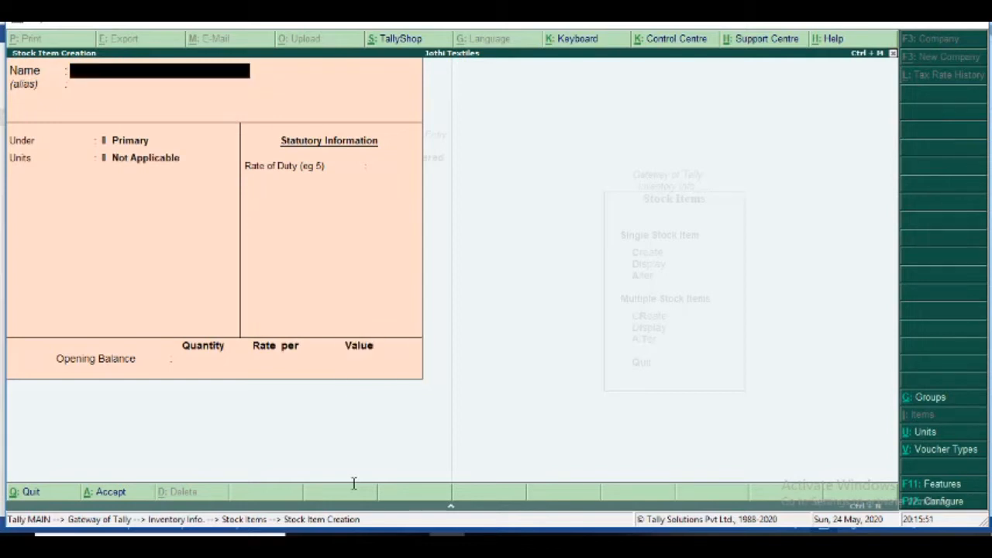
key("alt+Tab")
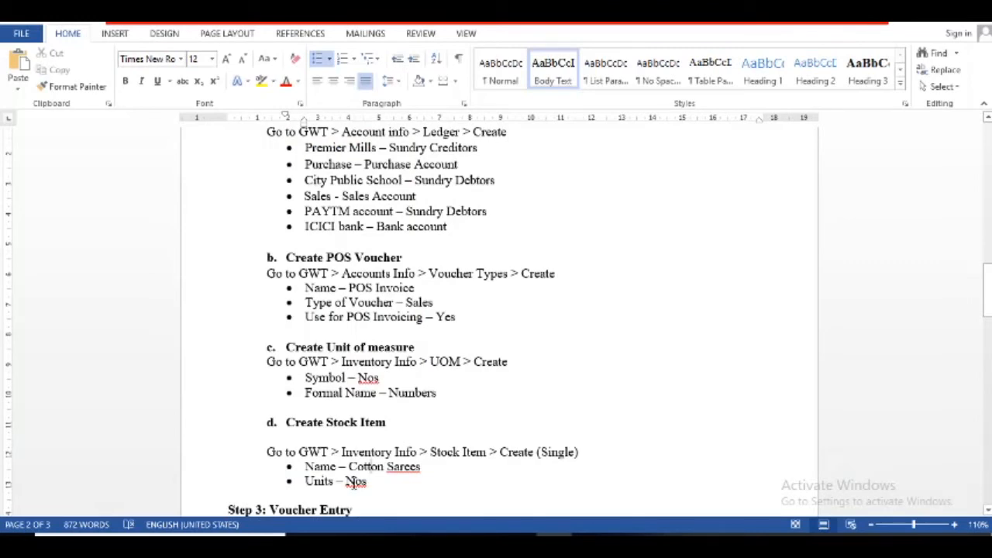
- Add 'Step 4 : View the report' with 'a. For POS register' below Step 3, then return to Tally
key("Down")
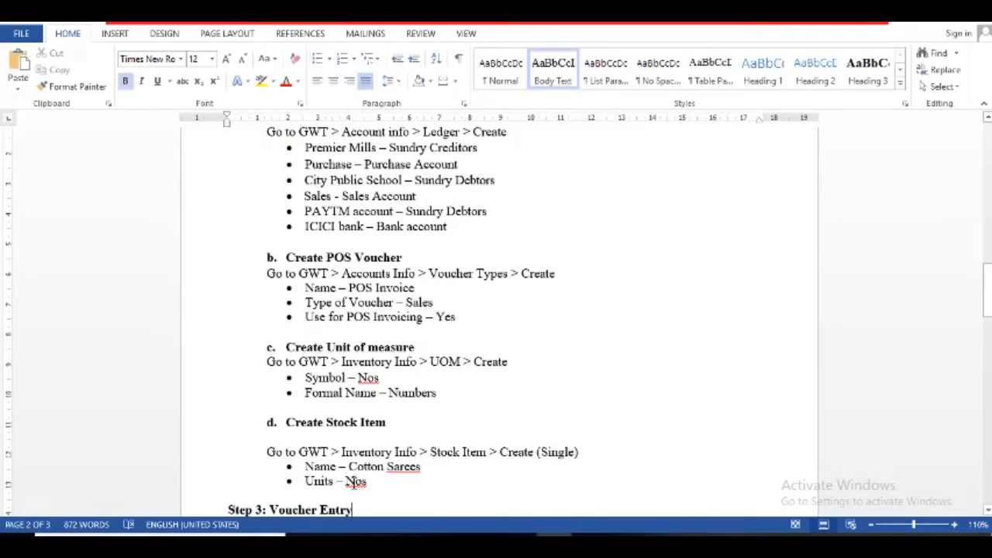
key("Down")
key("Down")
key("Down")
key("Down")
key("Down")
key("Down")
key("Down")
key("Down")
key("Down")
key("Down")
key("Down")
key("Down")
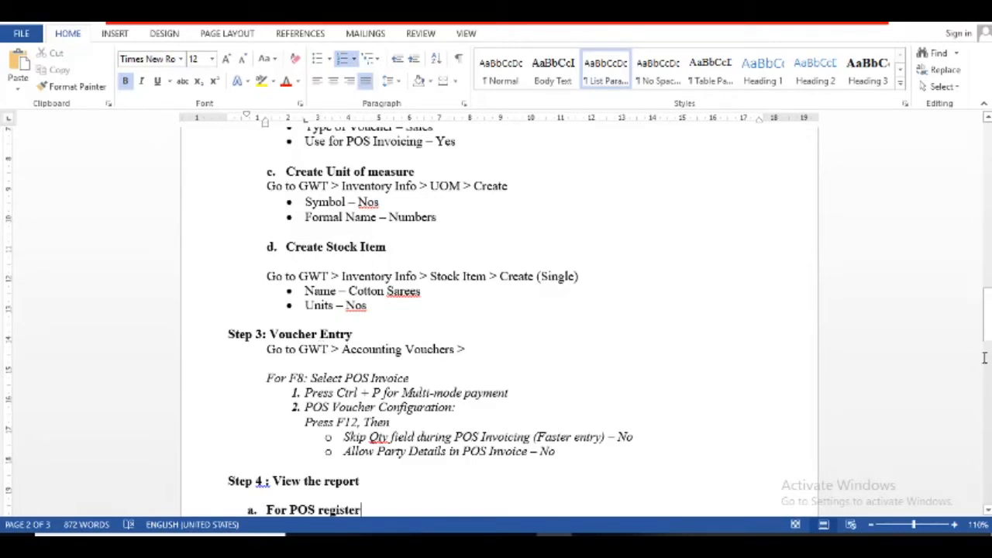
left_click_drag(985, 318, 980, 225)
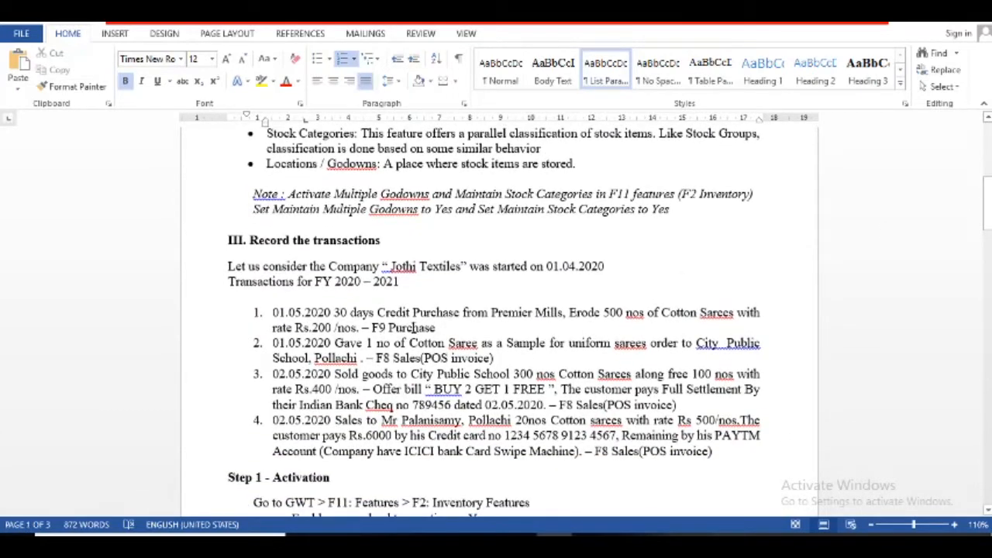
key("alt+Tab")
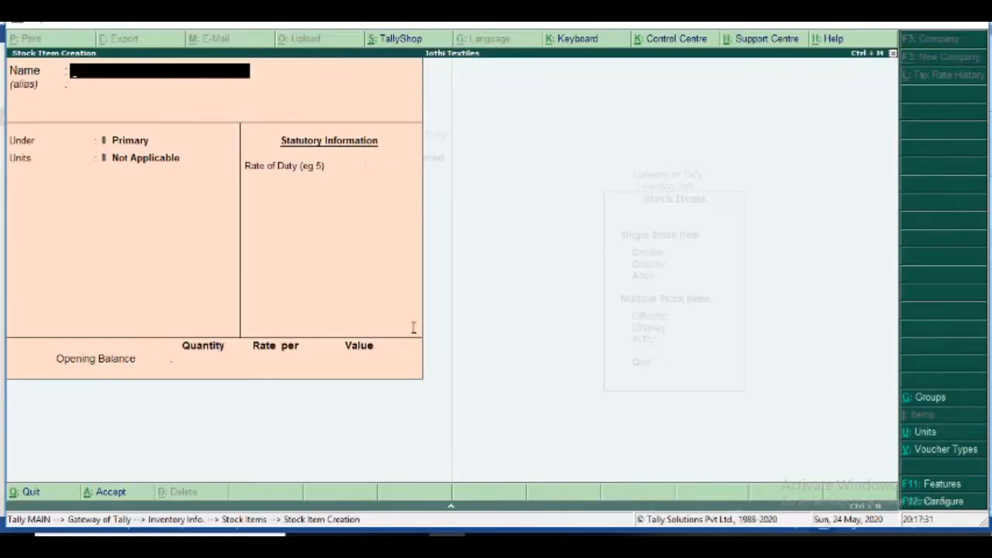
- Discard the blank stock item form and open a Purchase voucher from Accounting Vouchers
key("Escape")
key("y")
key("Escape")
key("Escape")
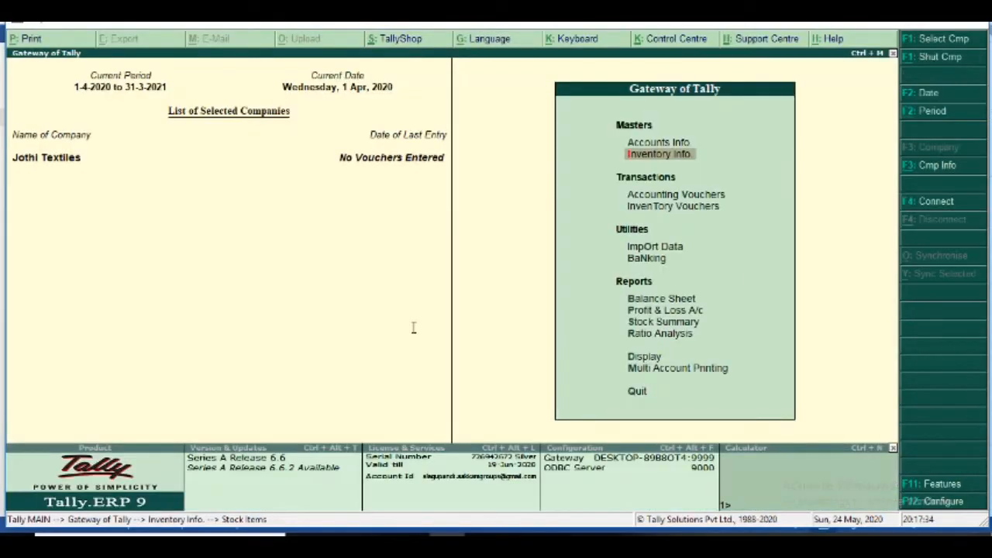
key("Escape")
key("n")
key("Up")
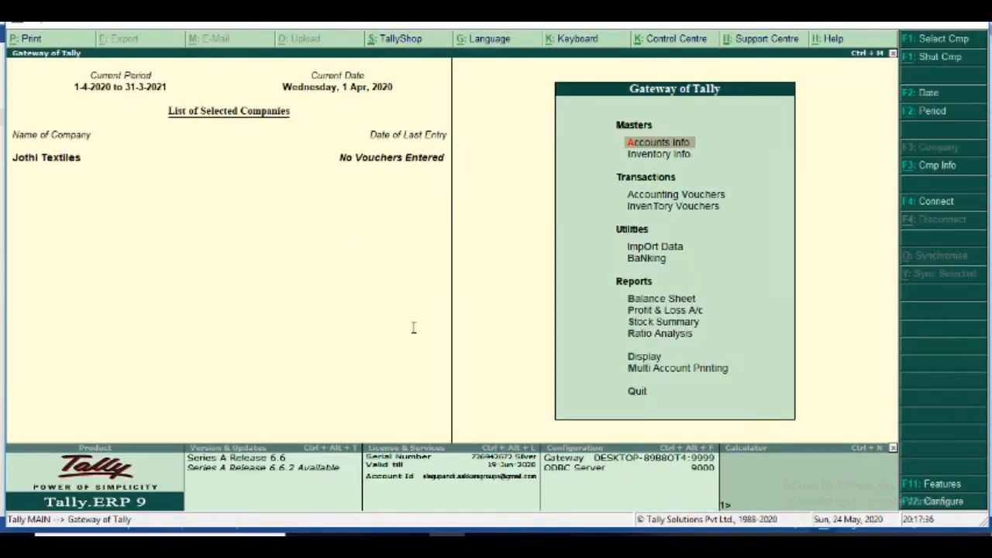
key("Down")
key("Down")
key("Return")
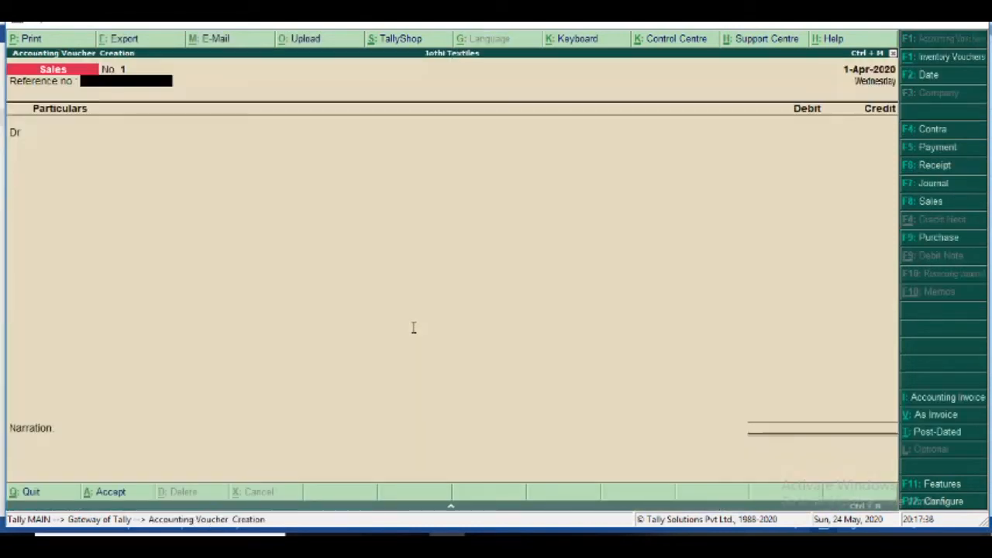
left_click(942, 238)
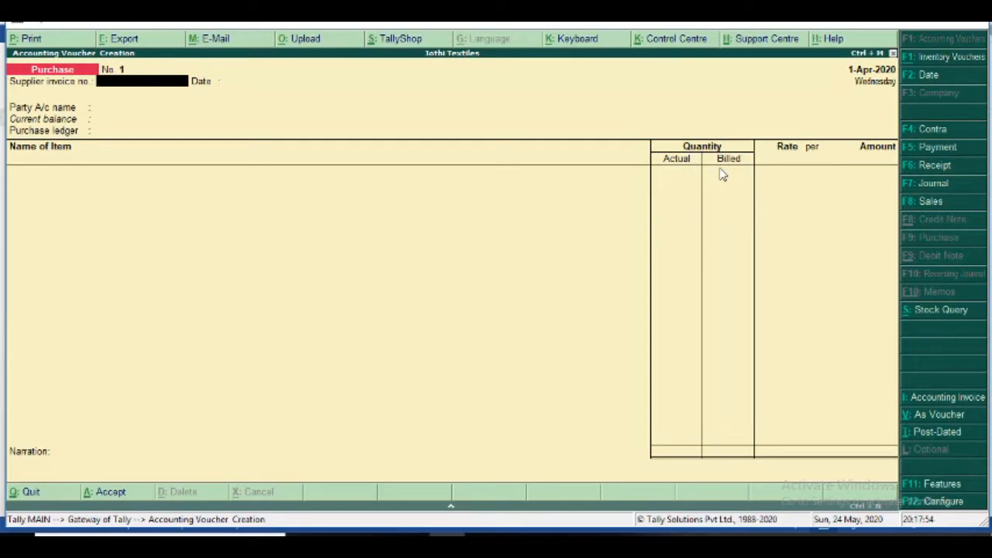
key("alt+Tab")
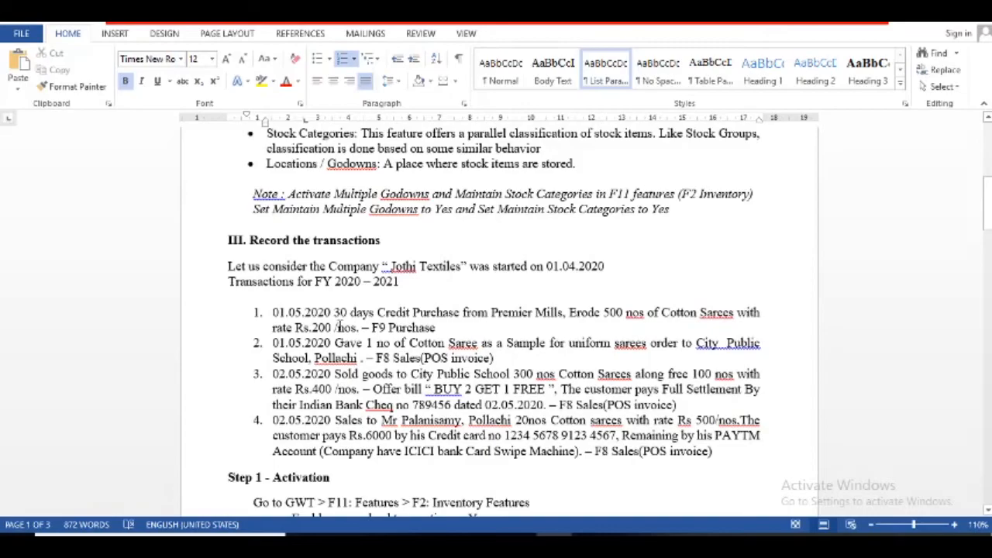
key("alt+Tab")
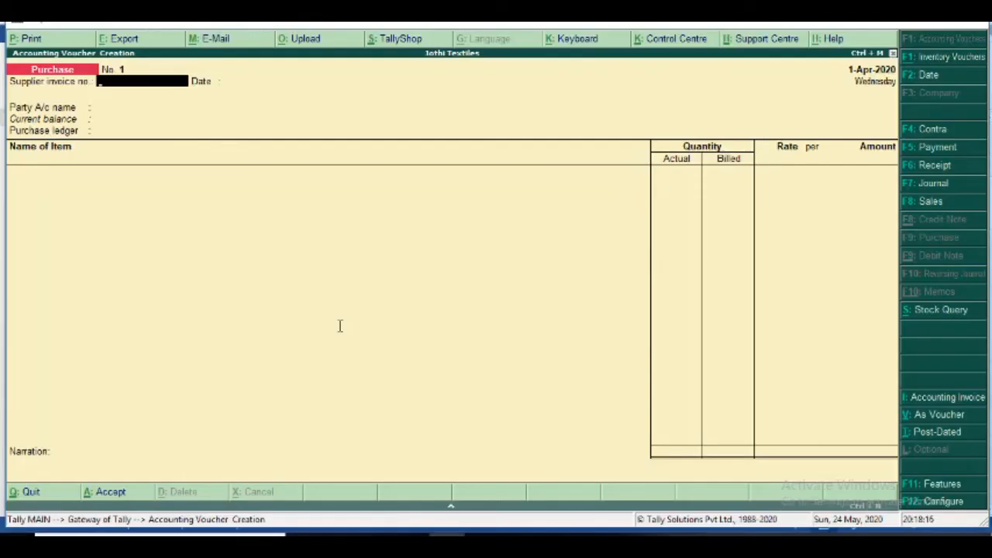
- Date the voucher 1-May-2020 and select Premier Mills as the supplier
left_click(926, 78)
type("1.5.2020")
key("Return")
key("Return")
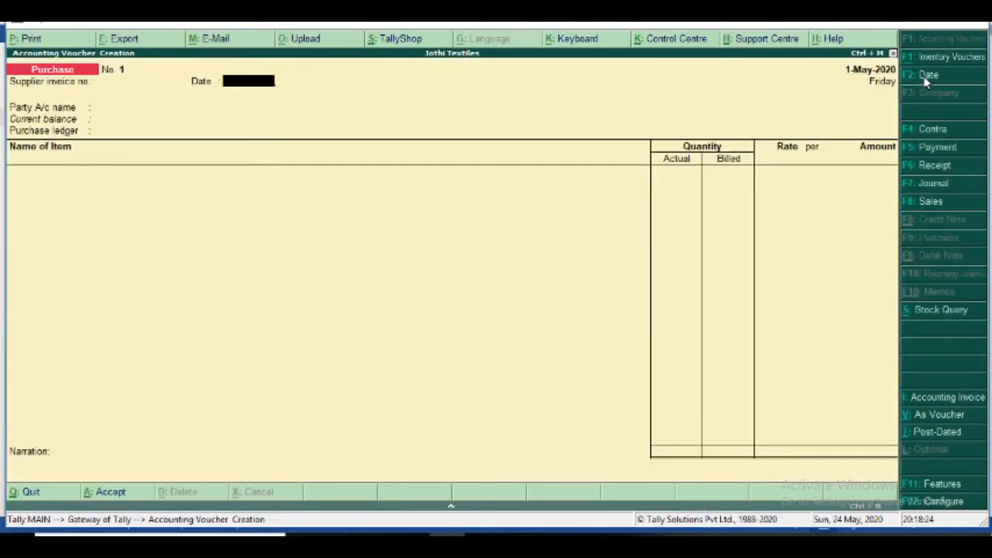
key("Return")
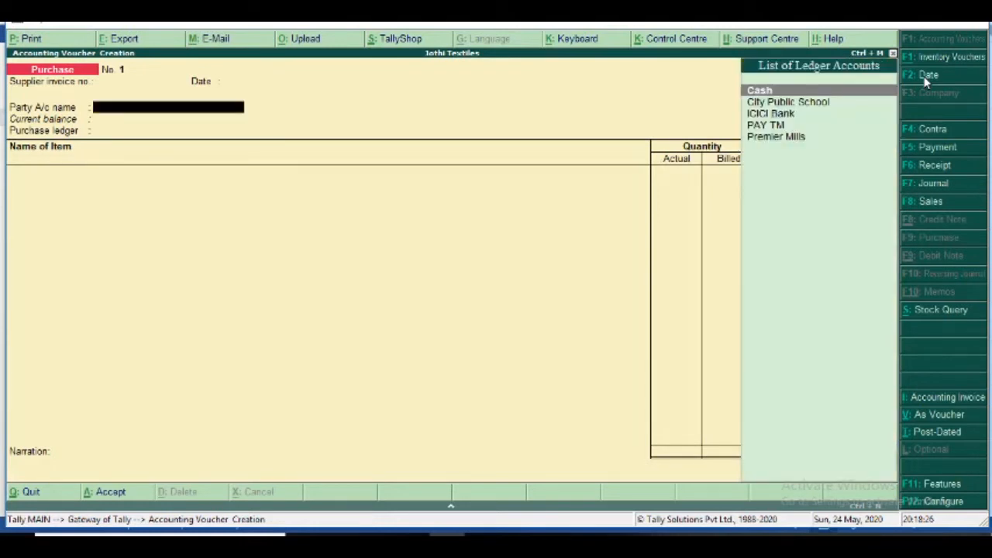
key("Down")
key("Down")
key("Down")
key("Down")
key("Return")
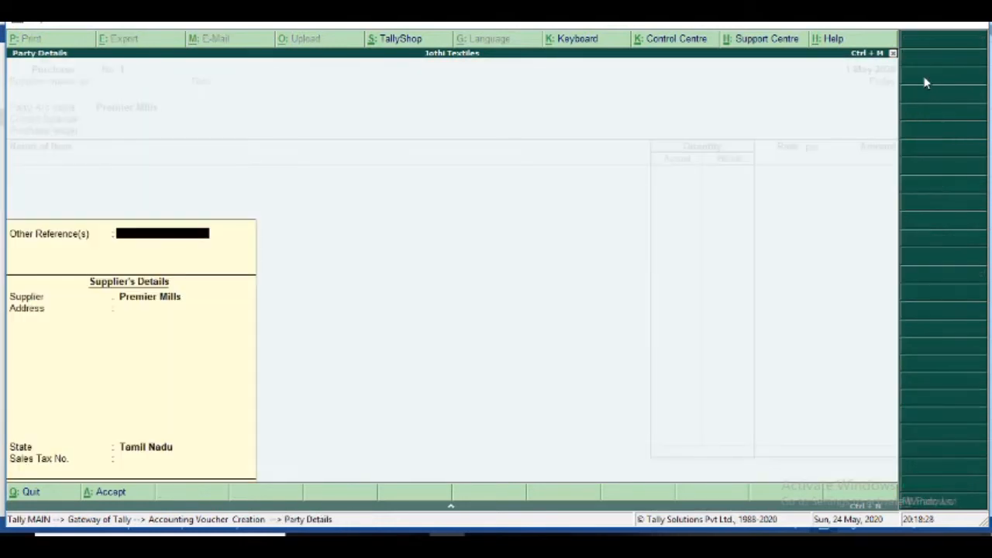
- Fill in supplier address Erode with state Tamil Nadu in the party details
key("Return")
key("Return")
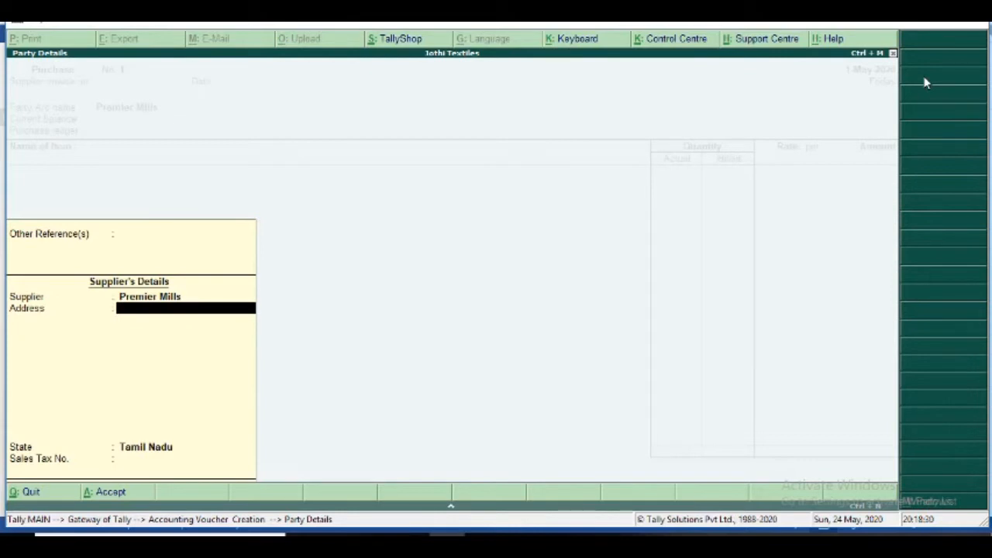
key("Return")
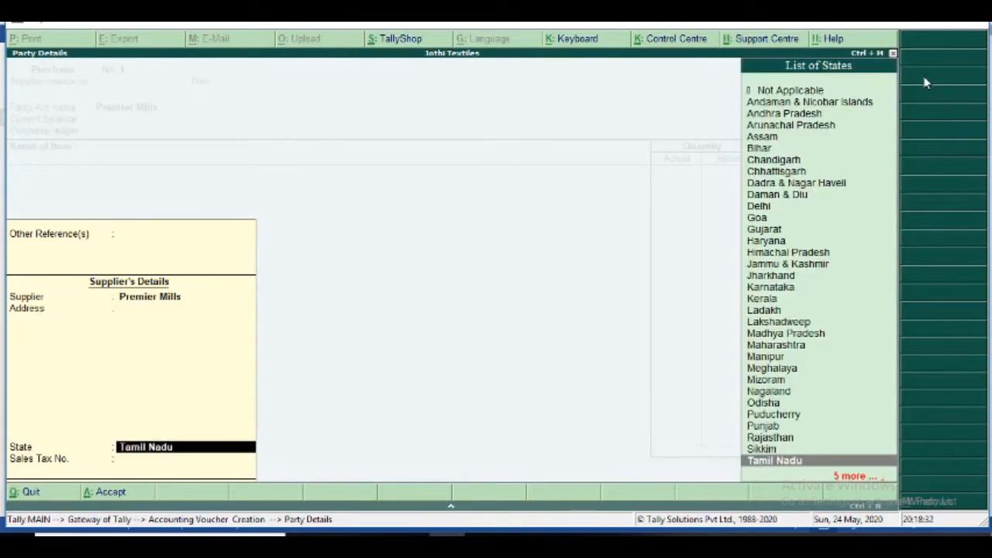
key("BackSpace")
type("Erodw")
key("BackSpace")
type("e")
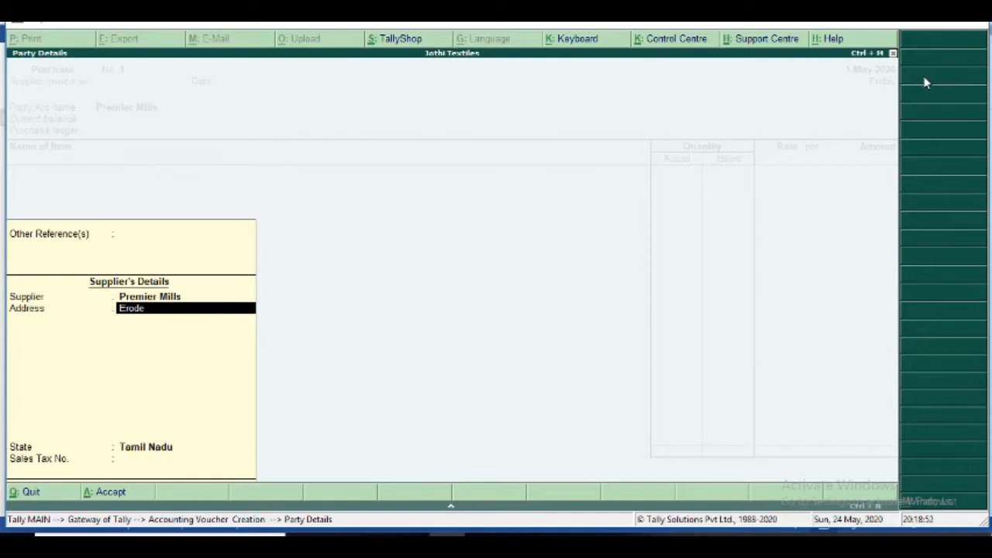
key("Return")
key("Return")
key("Return")
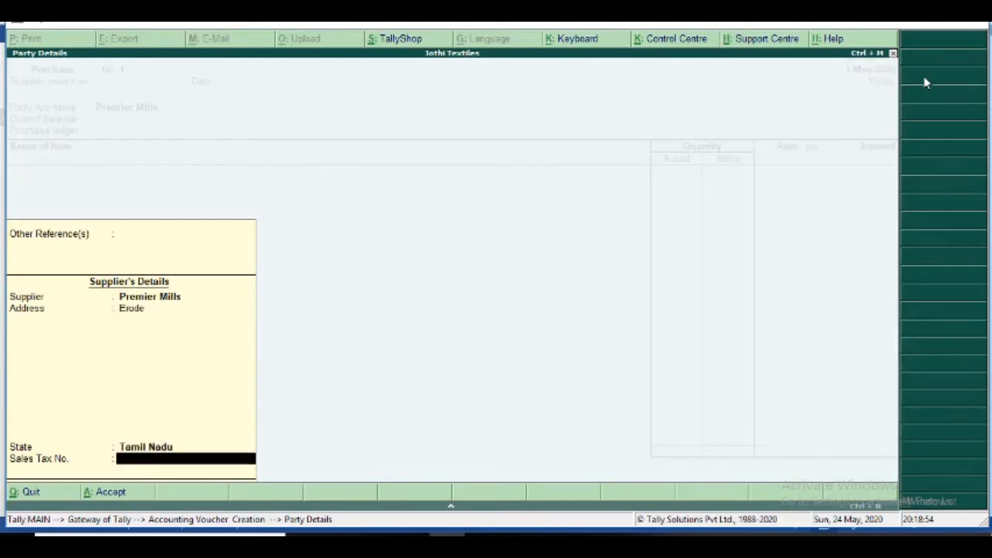
key("Return")
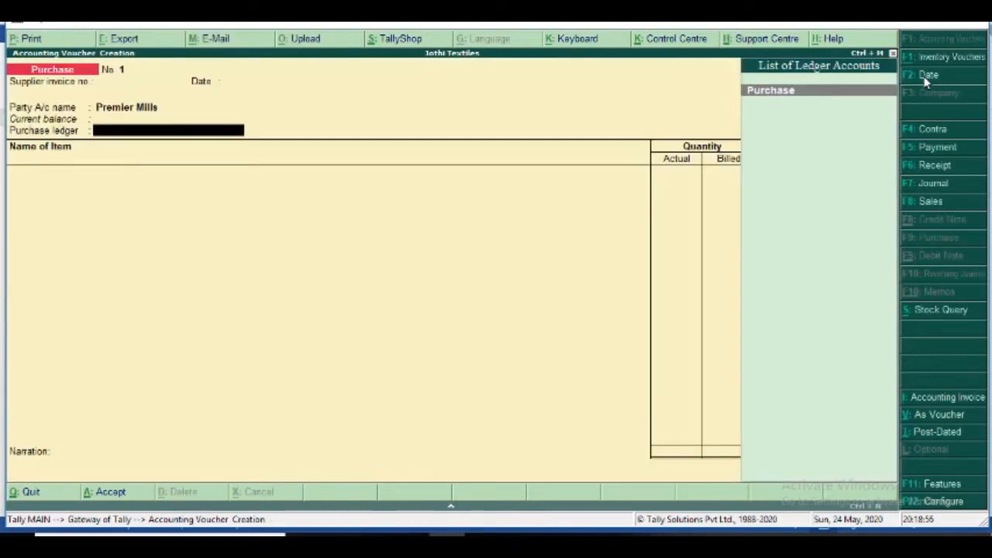
- Post to the Purchase ledger and enter Cotton Sarees with quantity 500 Nos
key("Return")
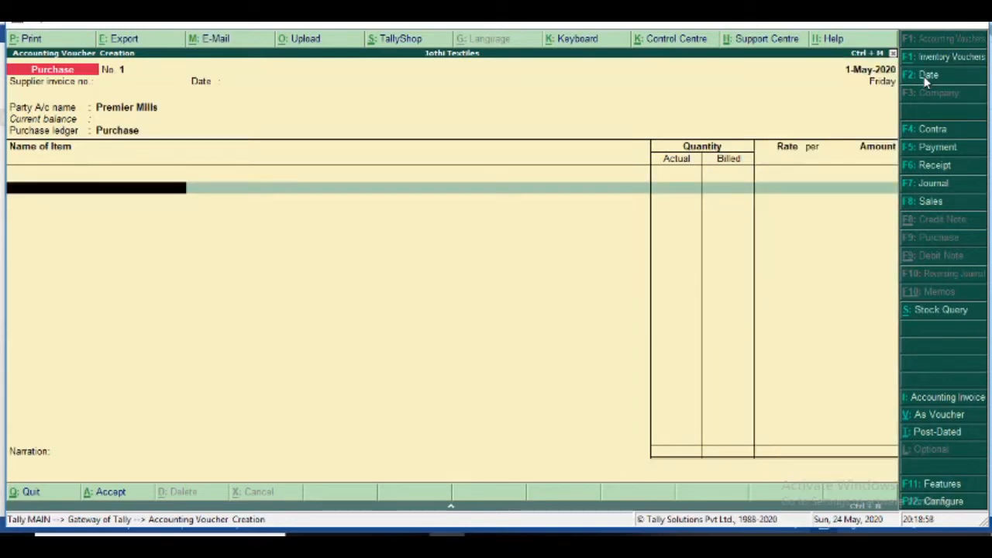
type("C")
key("Return")
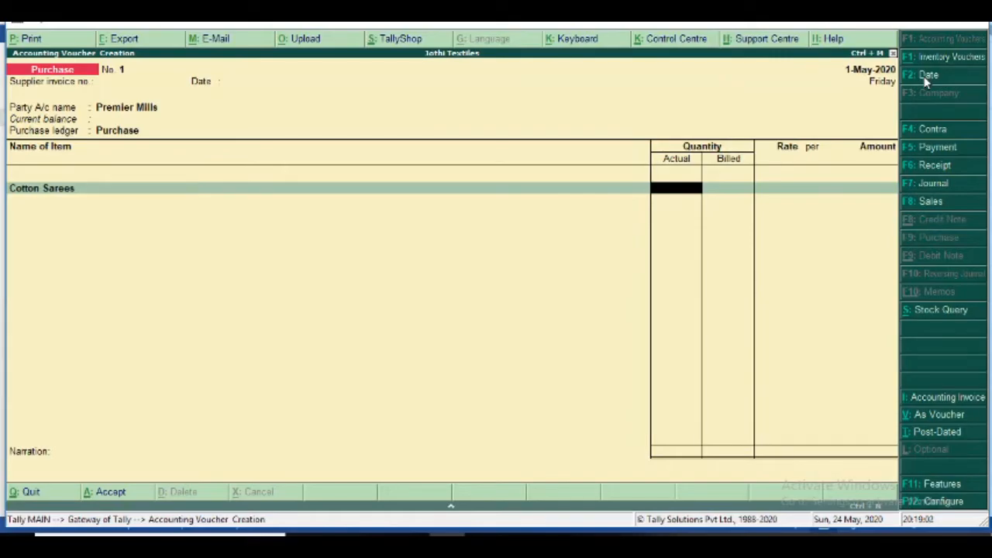
key("alt+Tab")
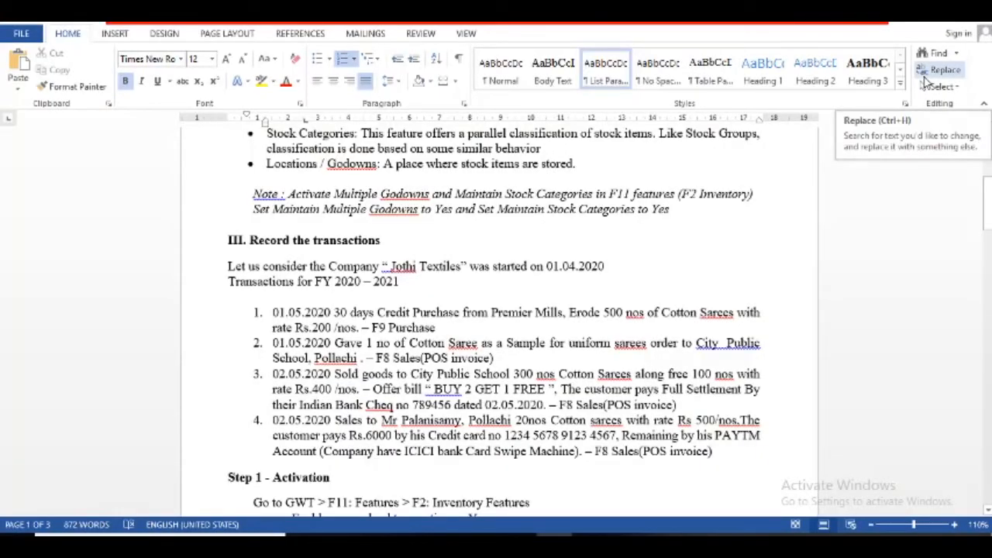
key("alt+Tab")
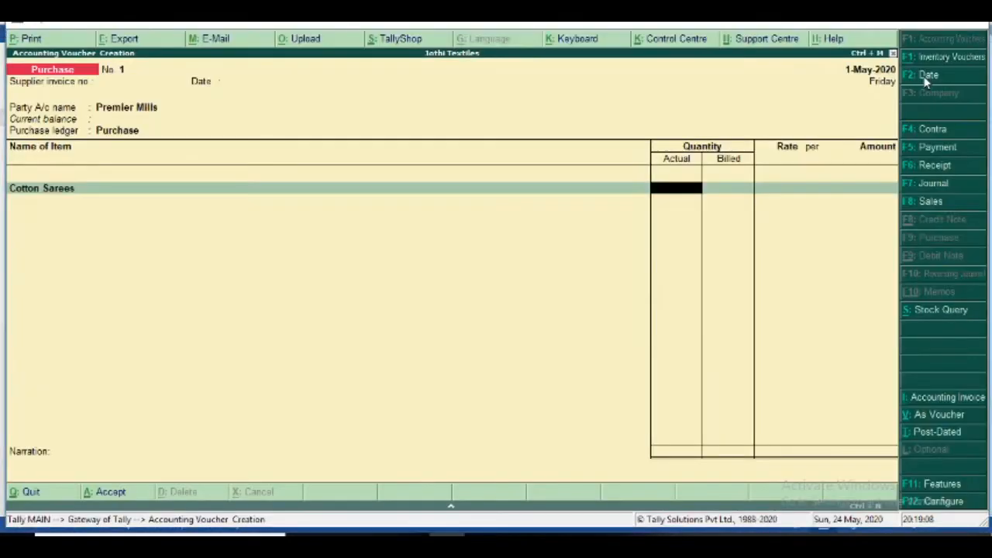
type("500")
key("Return")
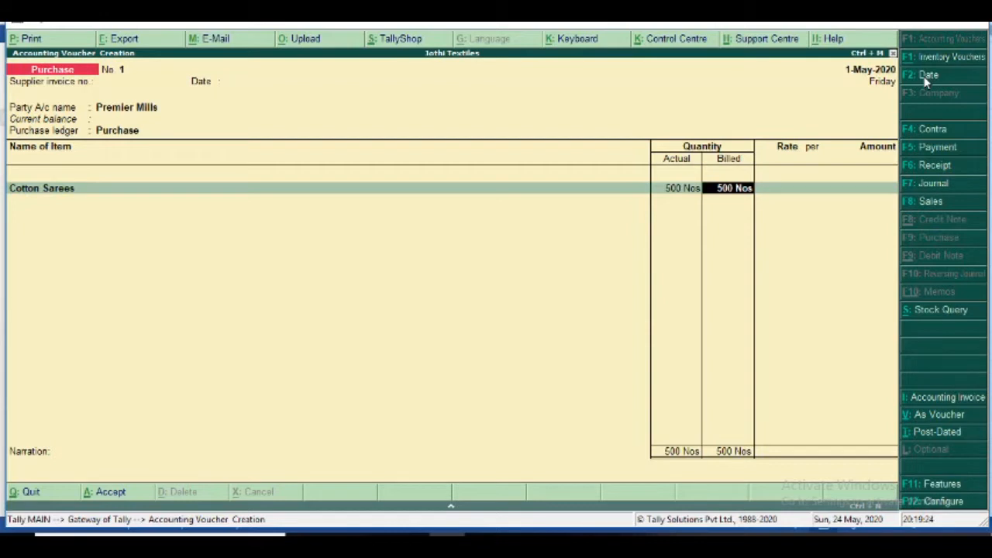
- Set the rate to 200.00 for a 1,00,000.00 total and save the voucher
key("Return")
type("200")
key("Return")
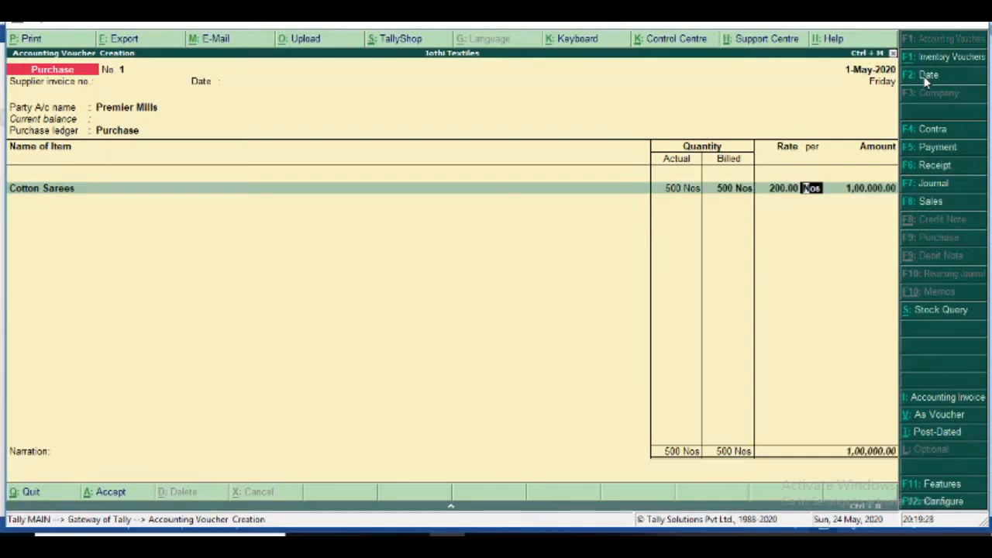
key("Return")
key("Return")
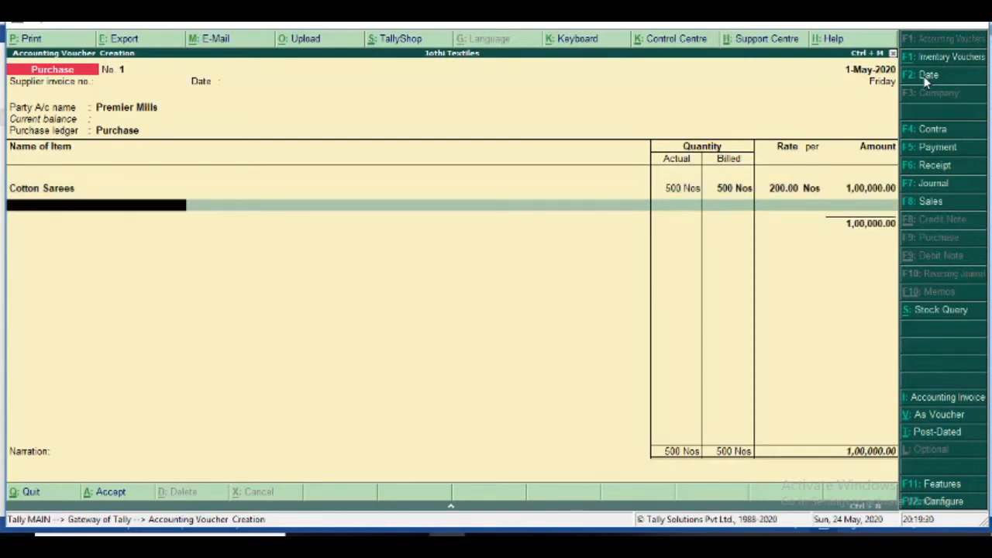
key("Return")
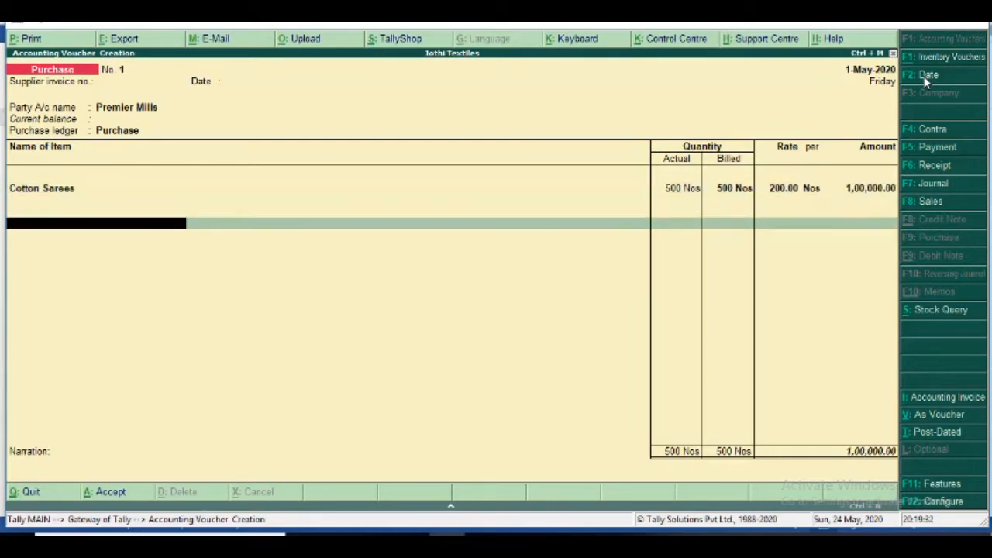
key("Return")
key("Return")
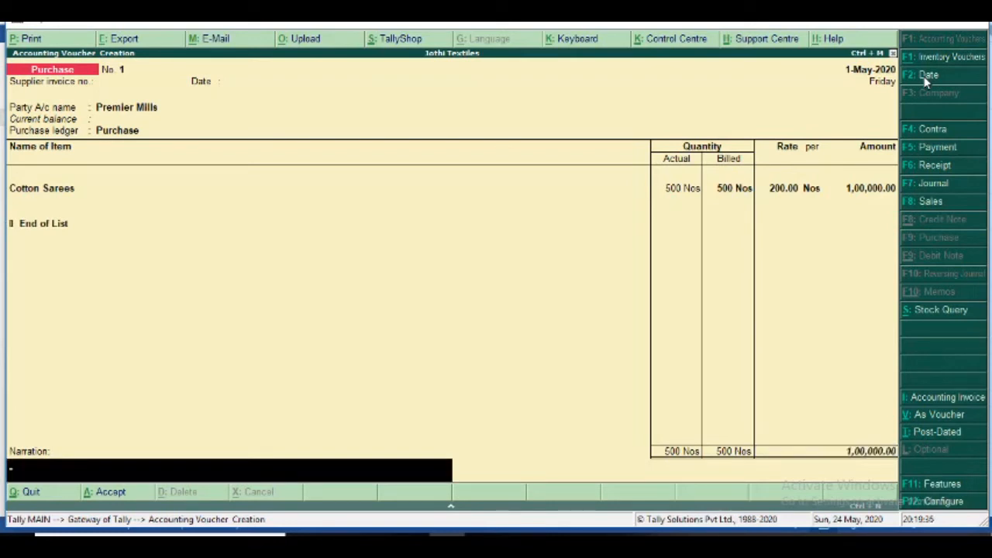
key("Return")
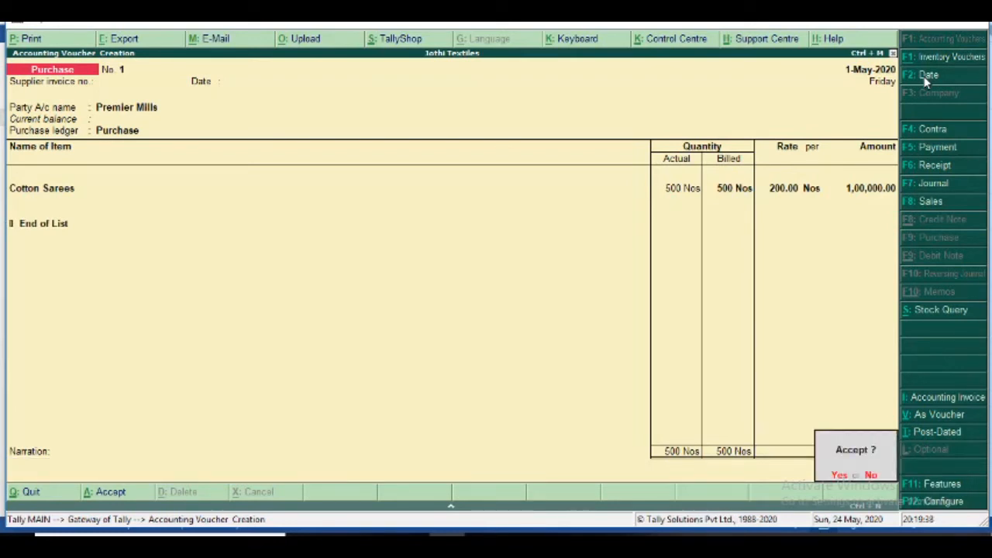
key("Return")
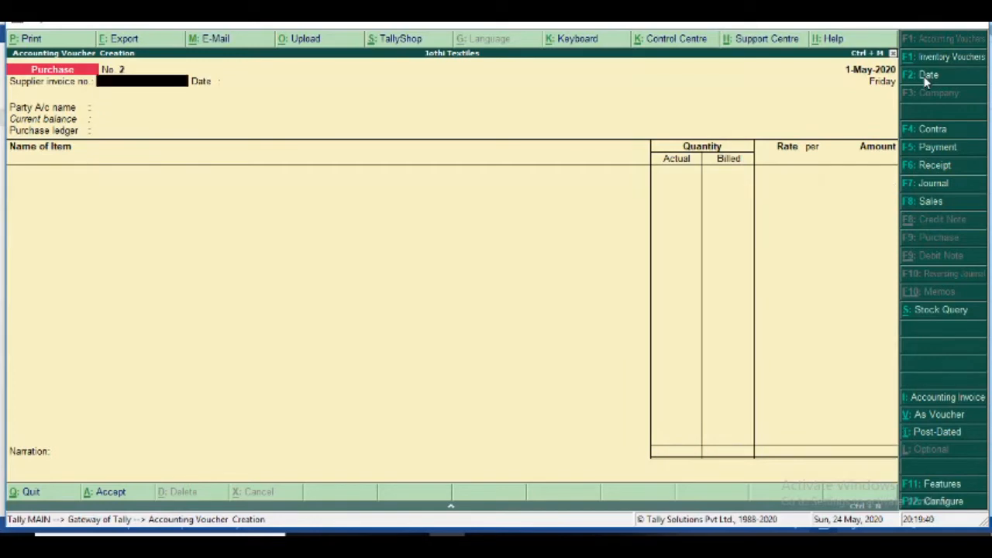
key("alt+Tab")
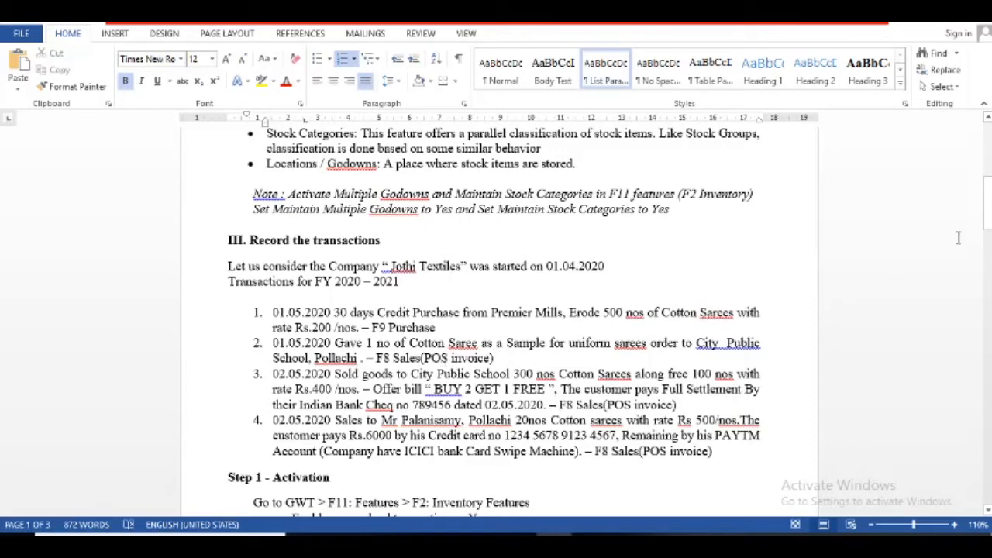
left_click_drag(989, 223, 987, 339)
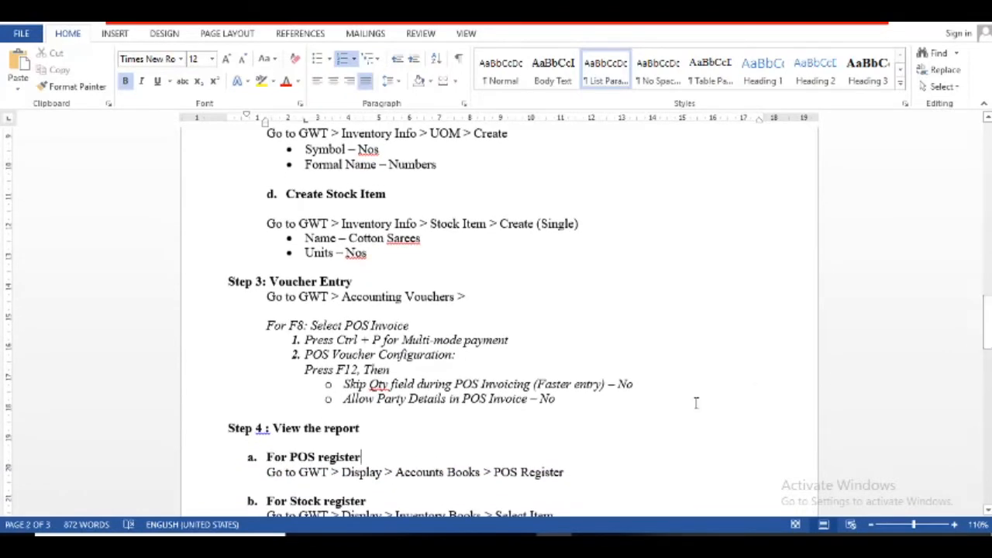
key("alt+Tab")
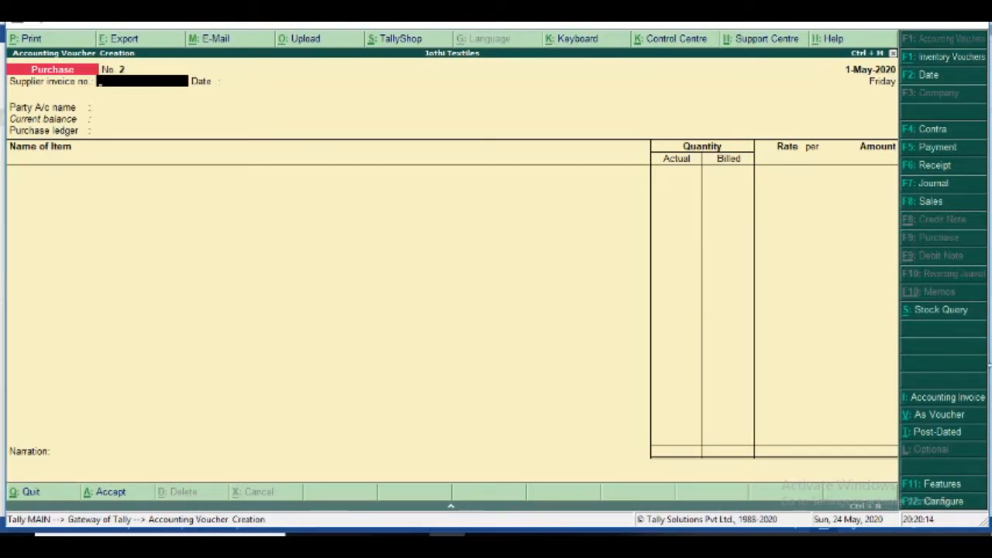
- Change the voucher type to POS Invoice, opening blank POS Invoice No. 1, and check the notes
left_click(929, 203)
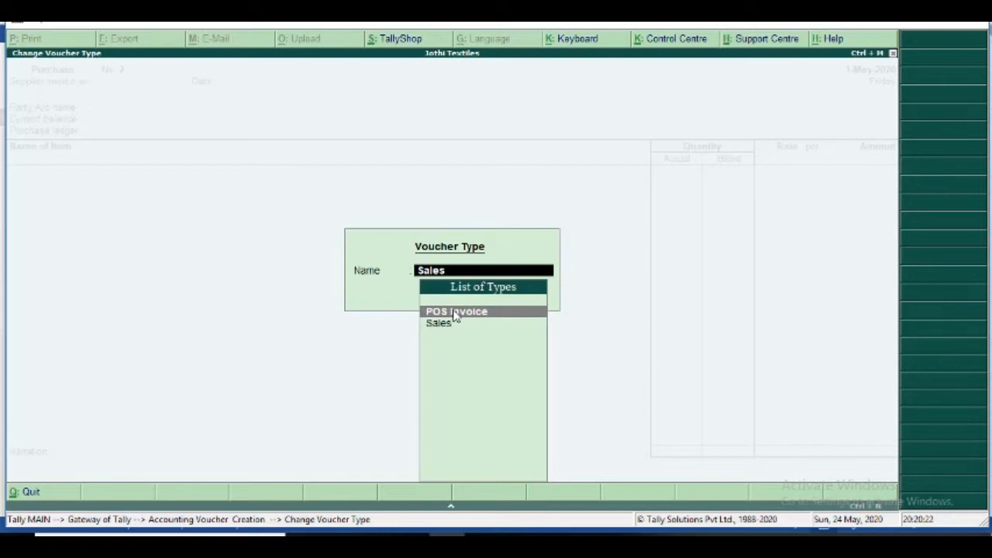
left_click(455, 313)
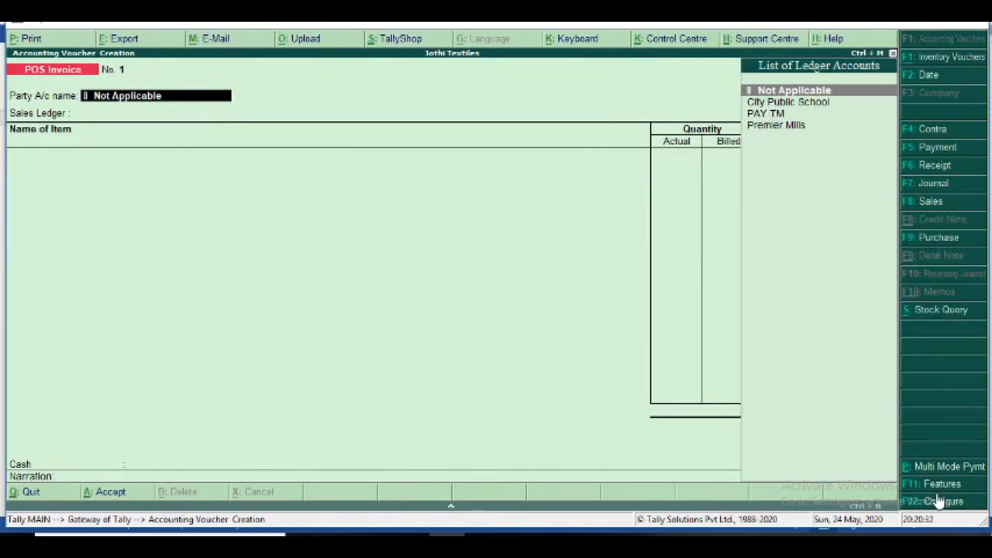
key("alt+Tab")
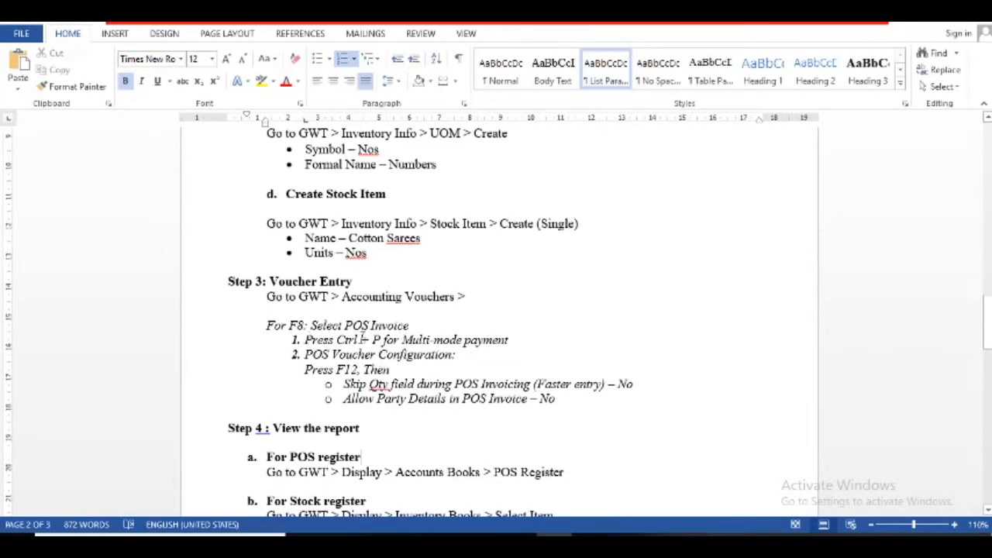
key("alt+Tab")
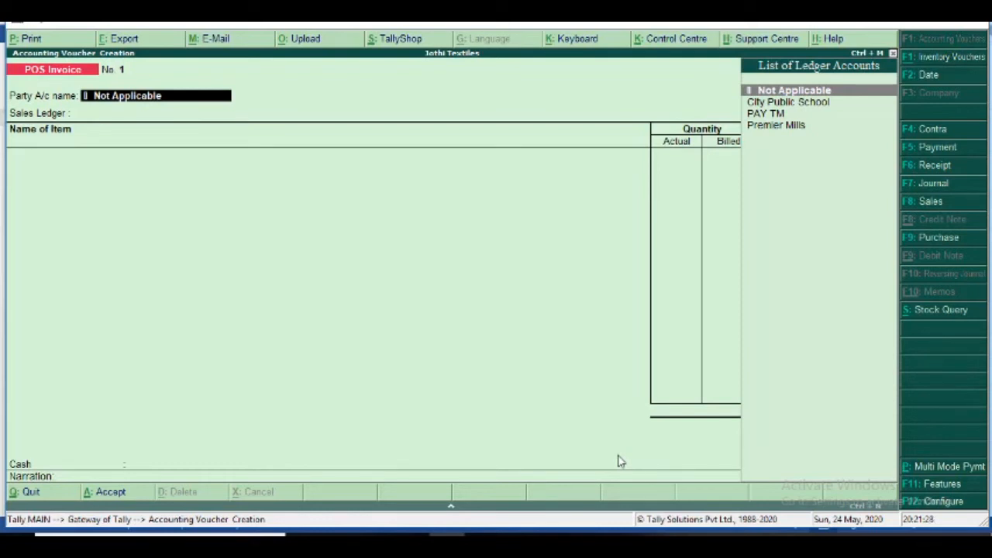
- Enable Multi Mode Pymt on the POS invoice and bring up the F12 POS invoice configuration
left_click(939, 468)
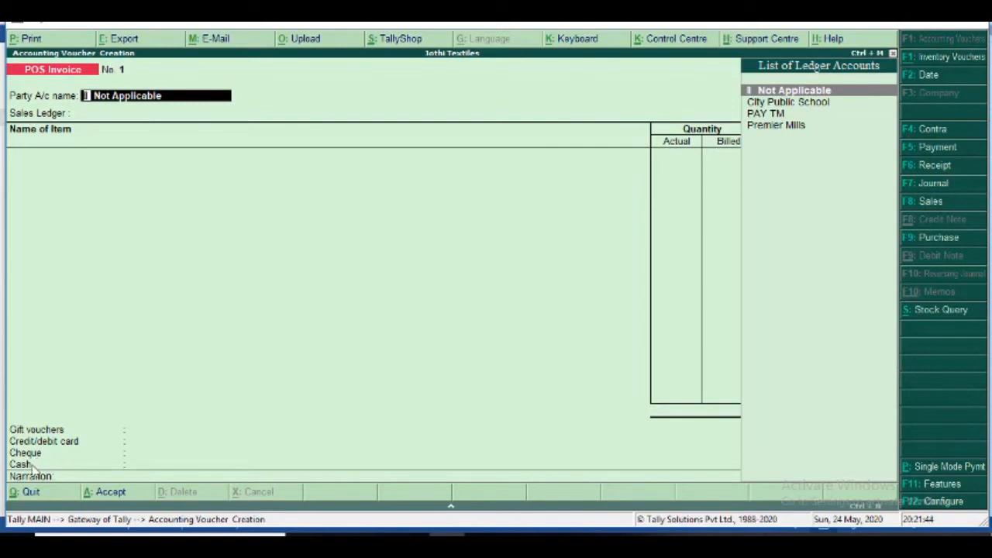
key("alt+Tab")
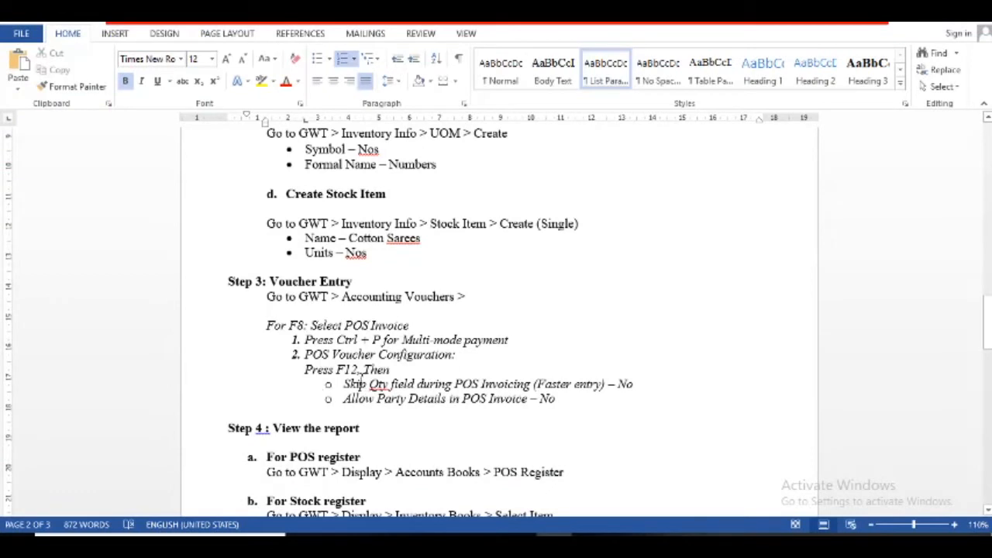
left_click(361, 369)
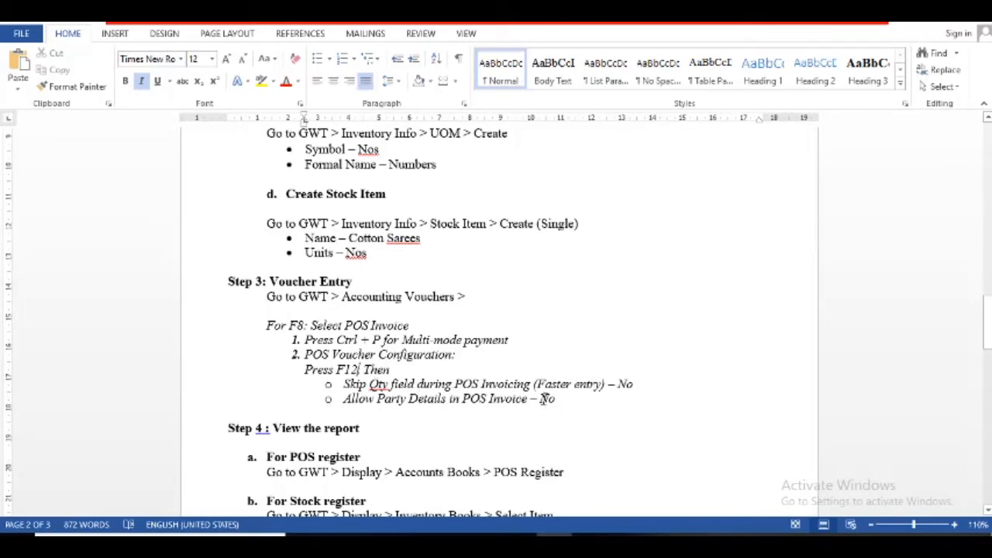
key("alt+Tab")
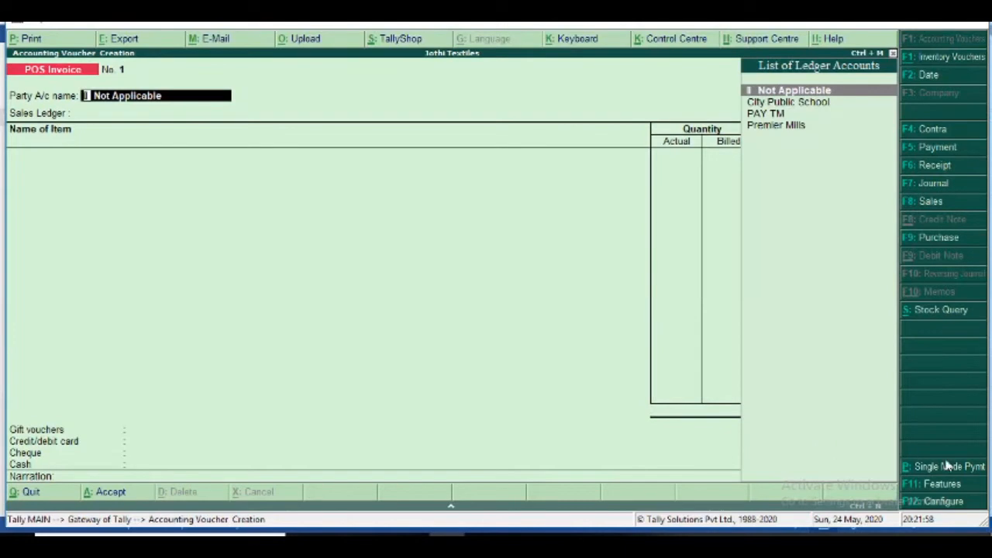
left_click(939, 502)
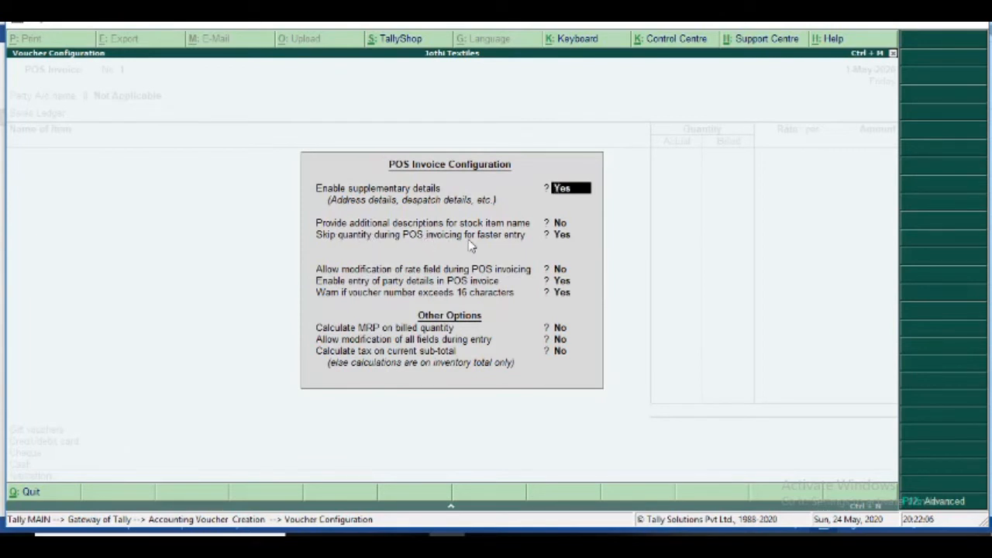
- Set Skip quantity and Enable entry of party details both to No and accept the configuration
left_click(560, 237)
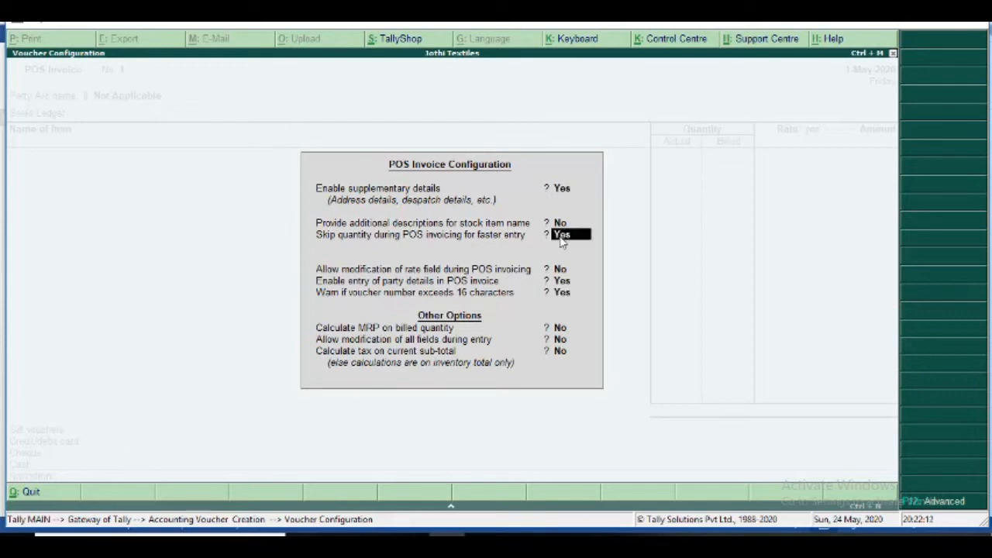
key("n")
key("BackSpace")
key("BackSpace")
key("BackSpace")
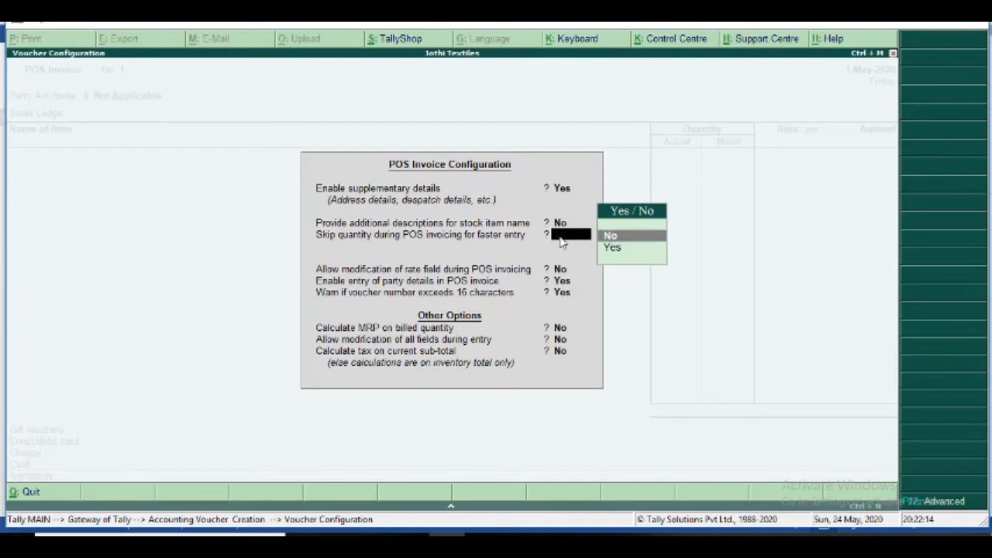
type("no")
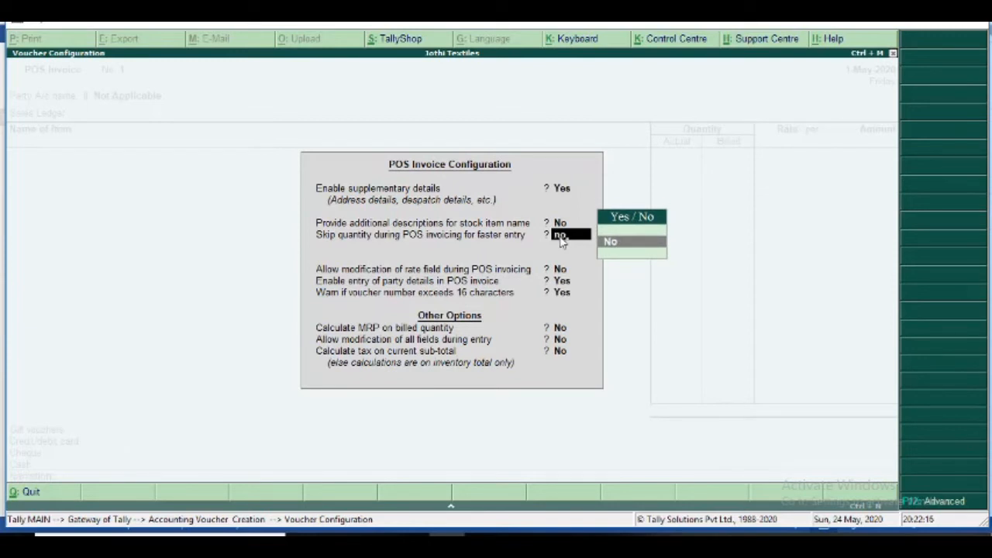
key("Return")
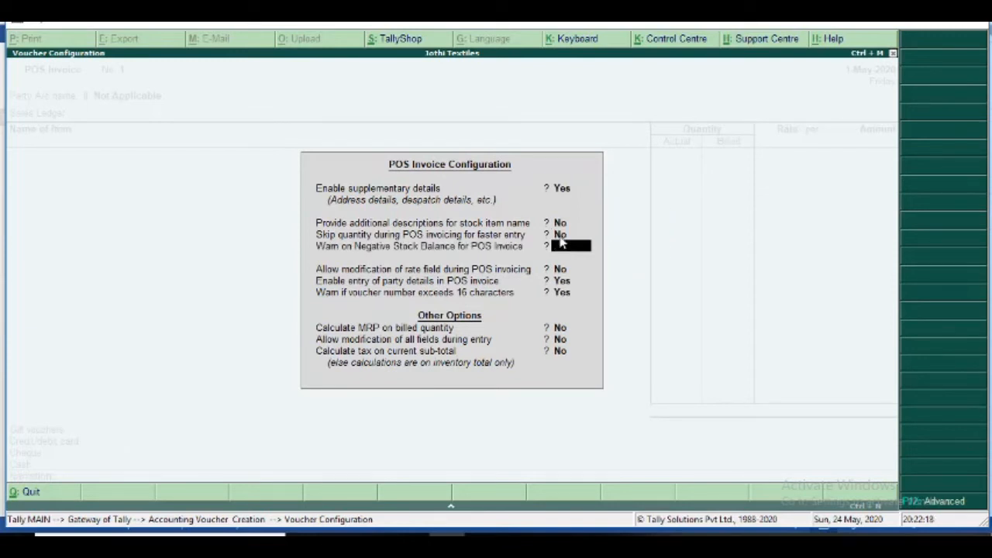
key("Return")
key("Return")
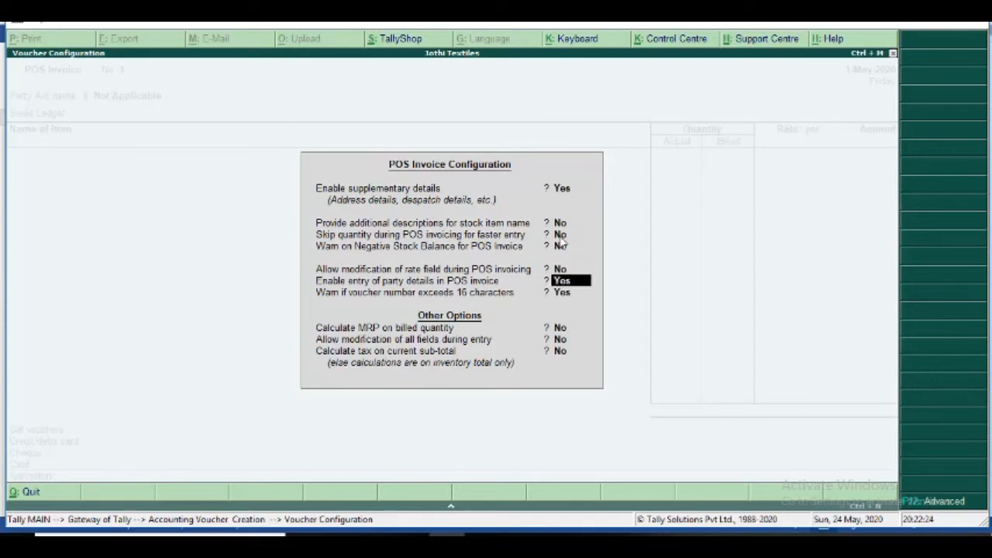
type("no")
key("Return")
key("Return")
key("Return")
key("Return")
key("Return")
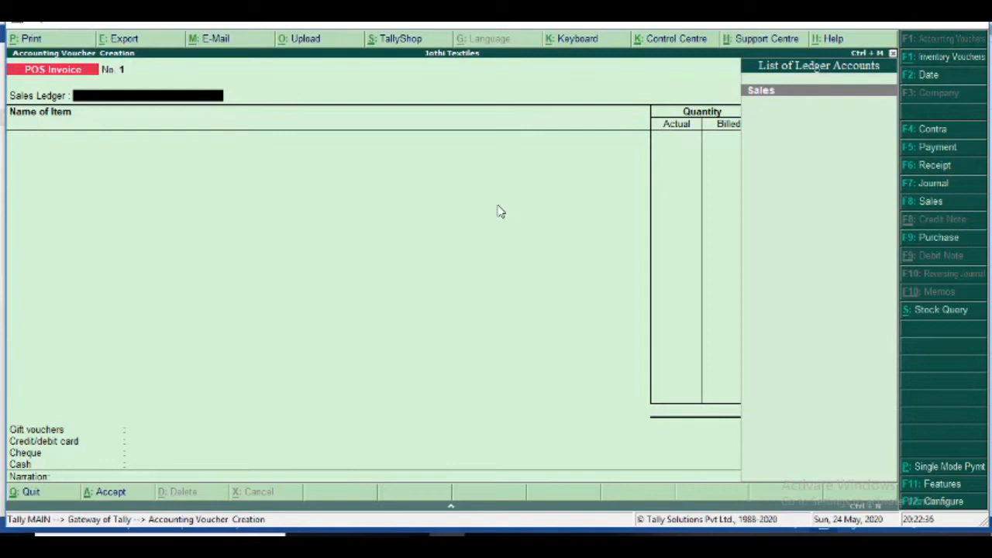
- On the Sales ledger, enter 1 Nos of Cotton Sarees and leave the rate blank
left_click(761, 91)
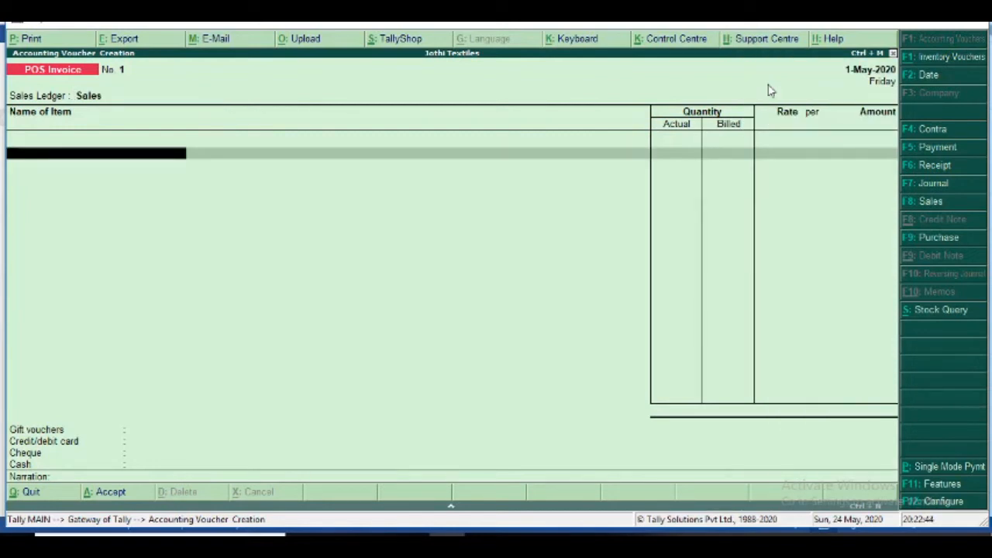
type("co")
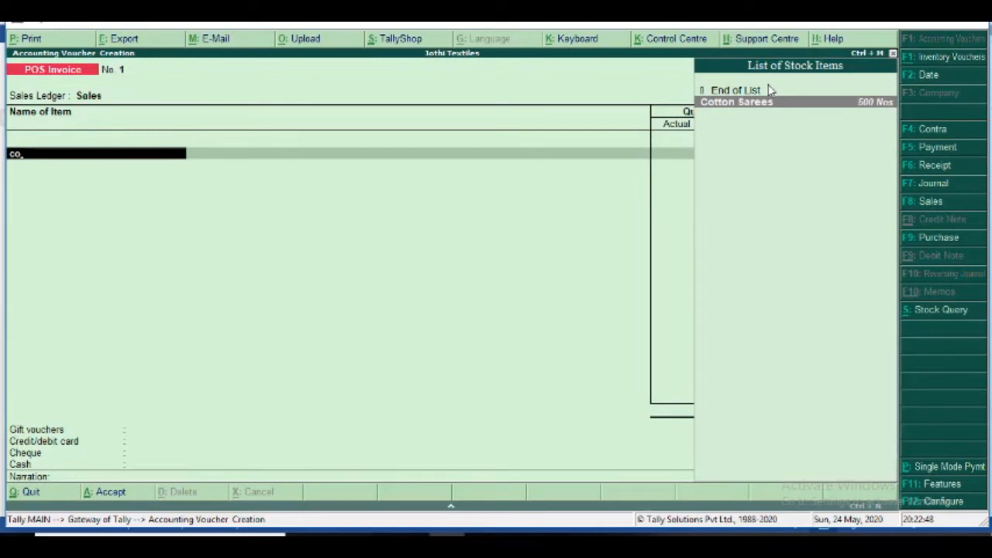
key("Return")
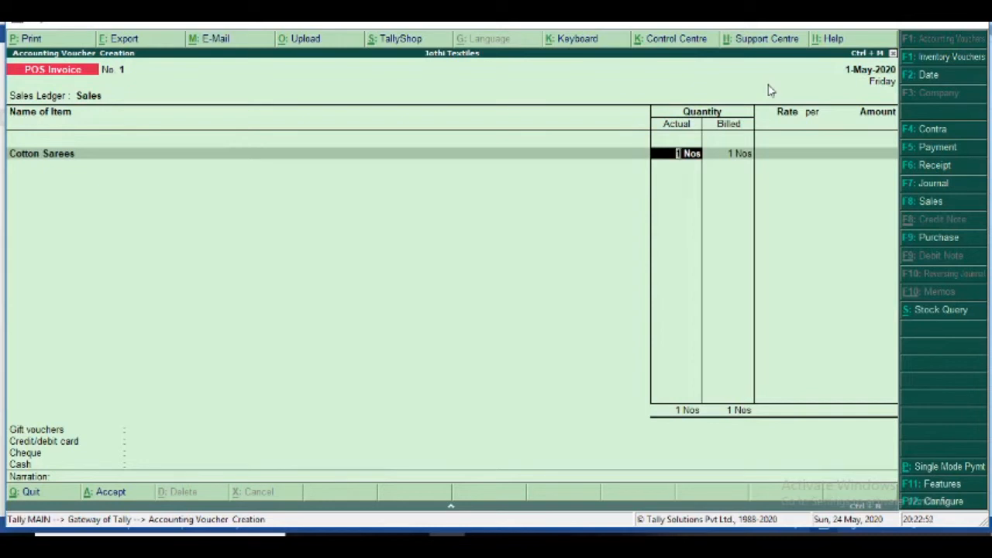
key("Return")
key("Return")
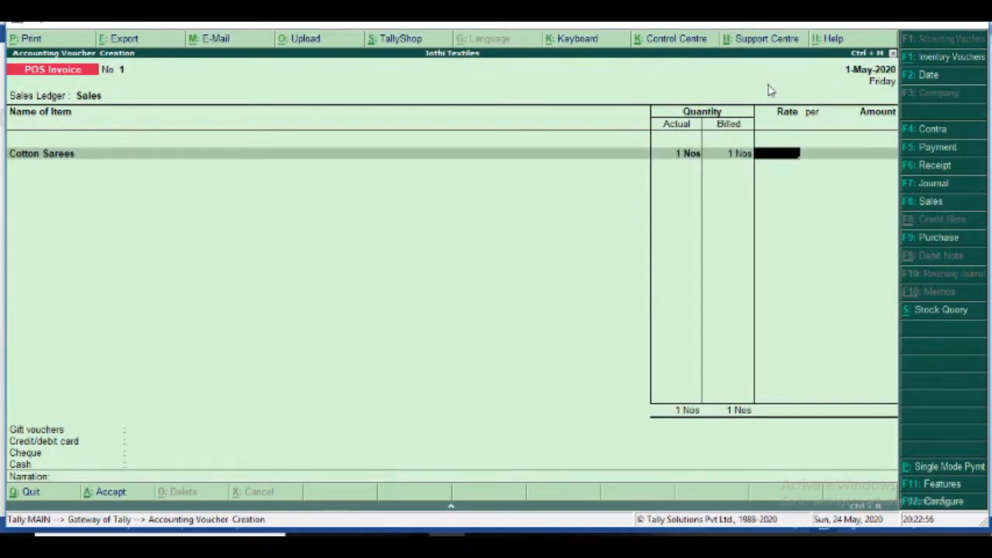
key("Return")
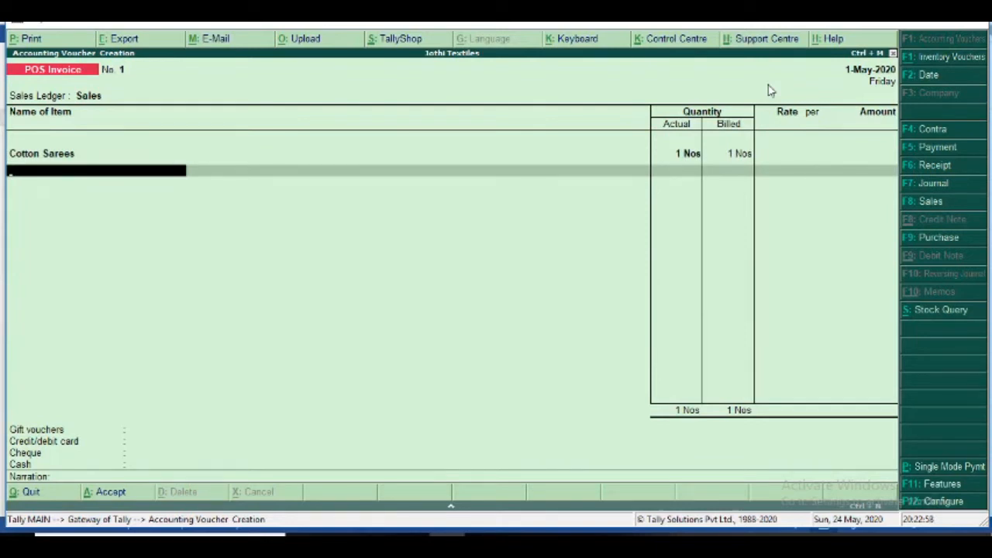
key("BackSpace")
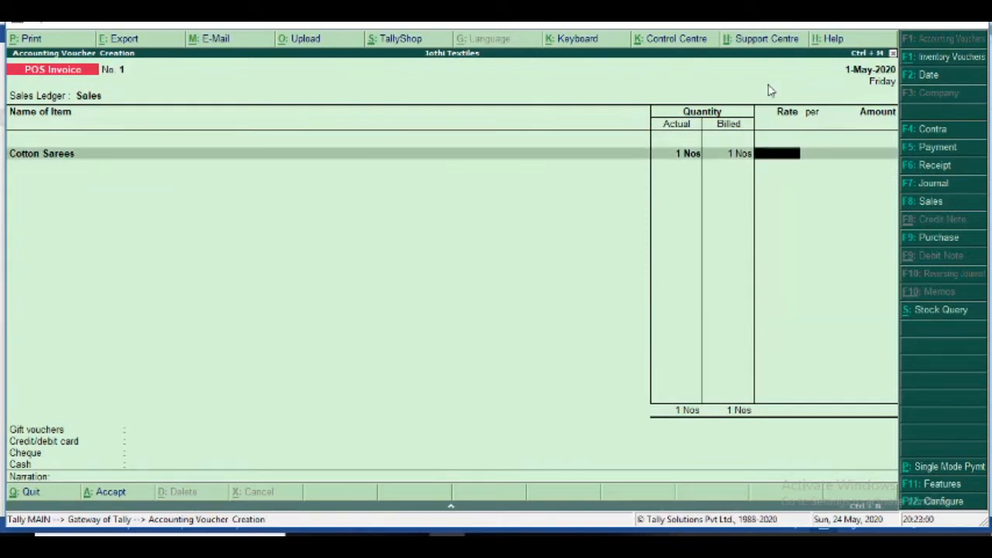
key("Return")
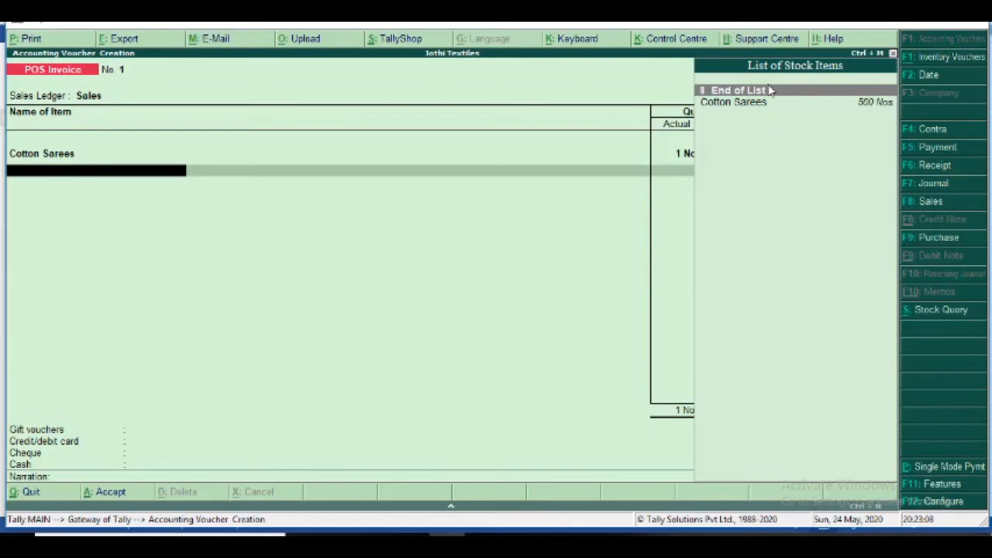
- End the item list, set gift vouchers to Not Applicable, skip narration and save invoice No. 1
key("Return")
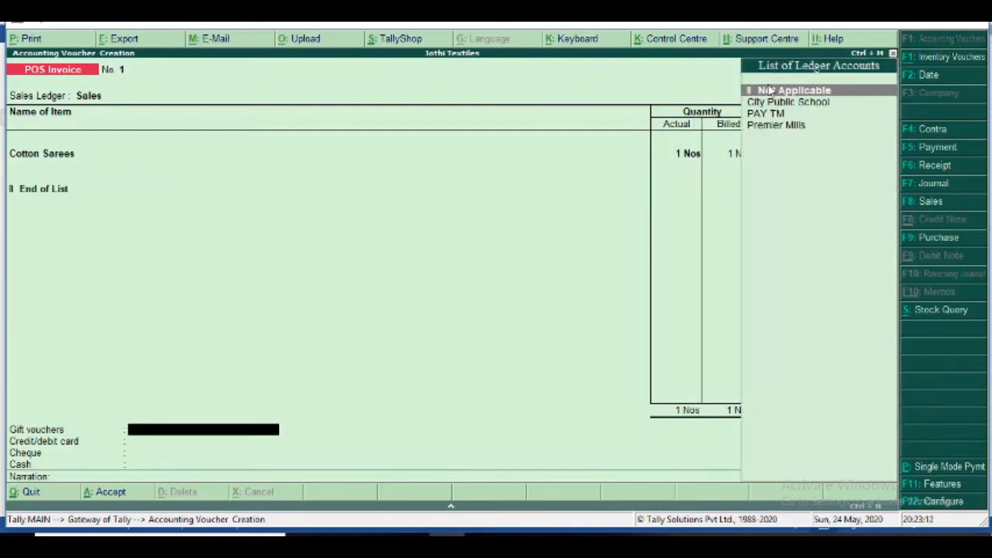
key("Return")
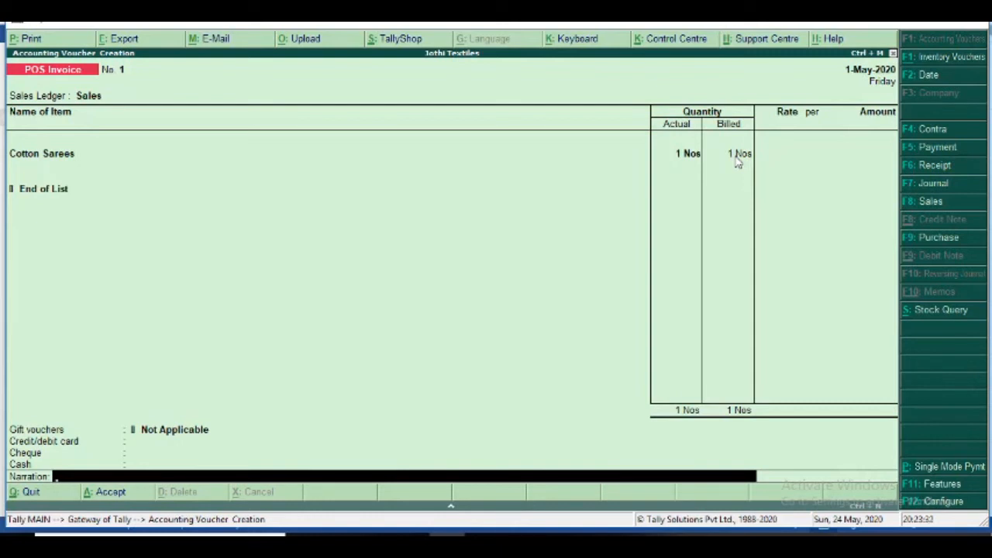
key("Return")
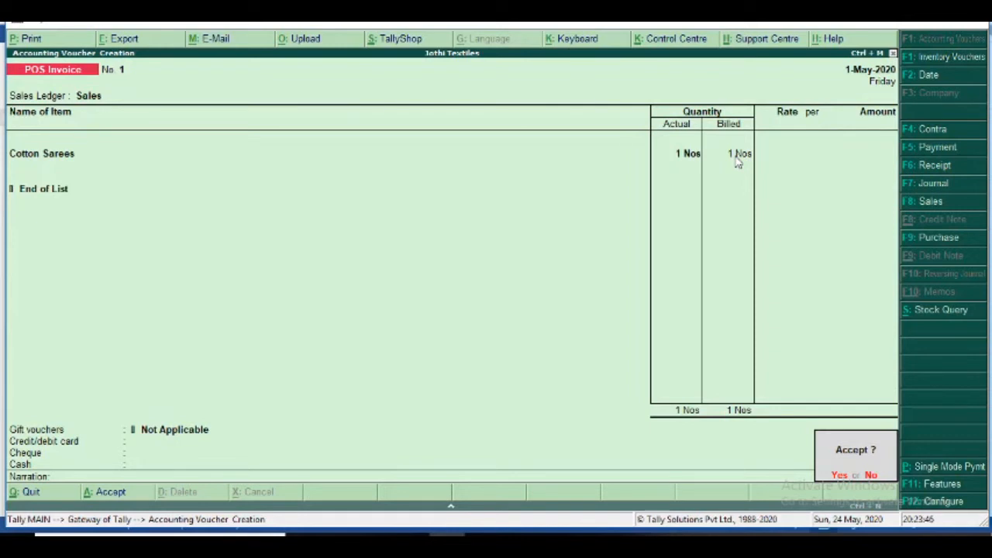
key("Return")
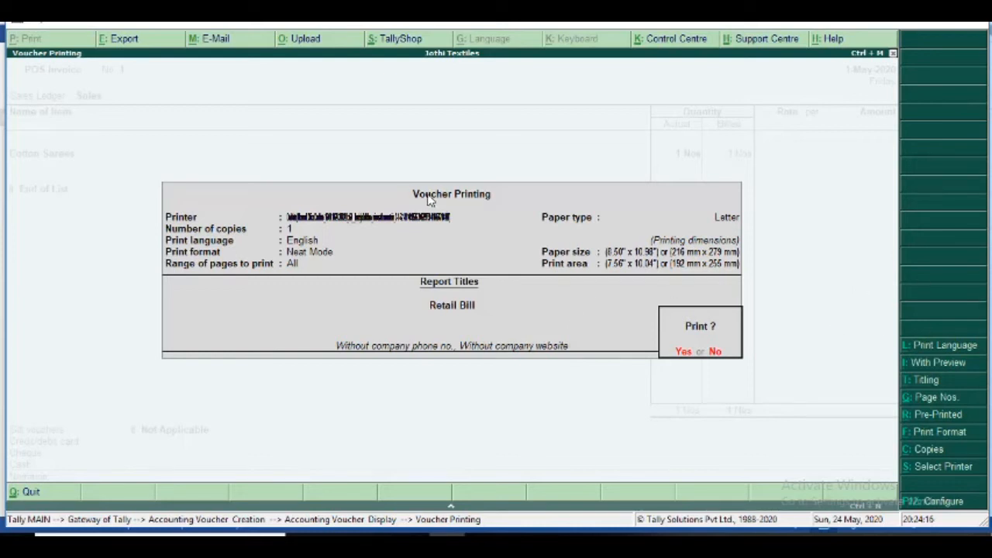
- Enable With Preview in Voucher Printing and answer Yes to Print? for the Retail Bill
left_click(928, 369)
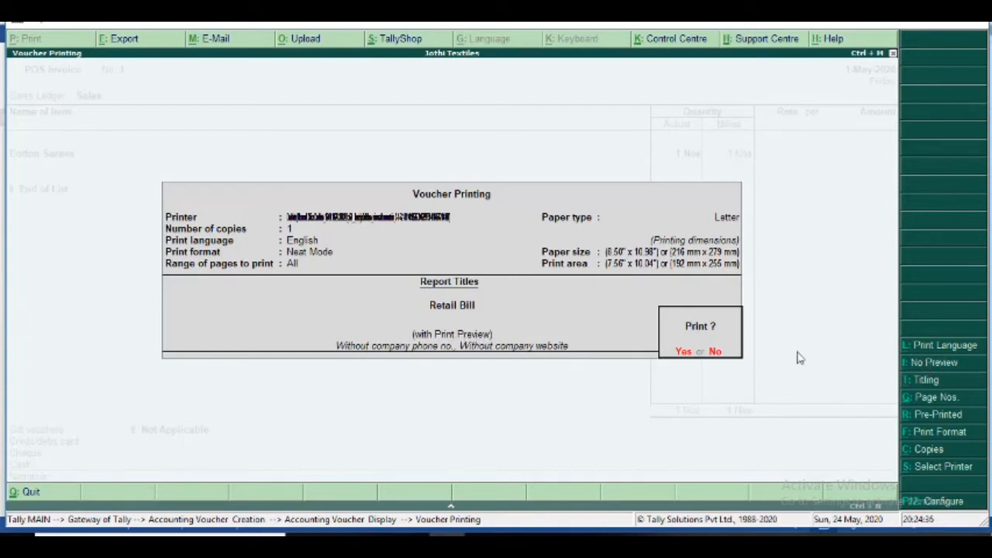
left_click(935, 369)
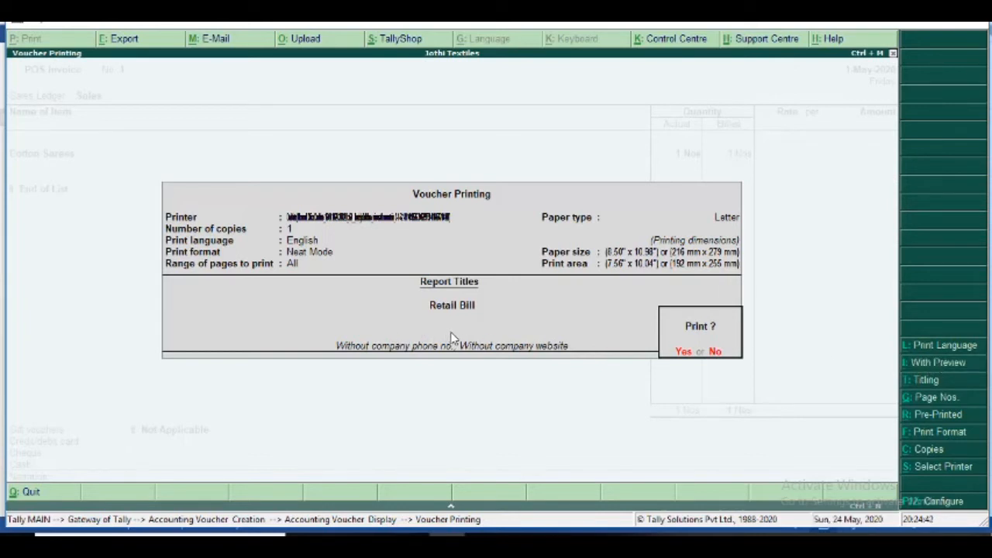
left_click(937, 367)
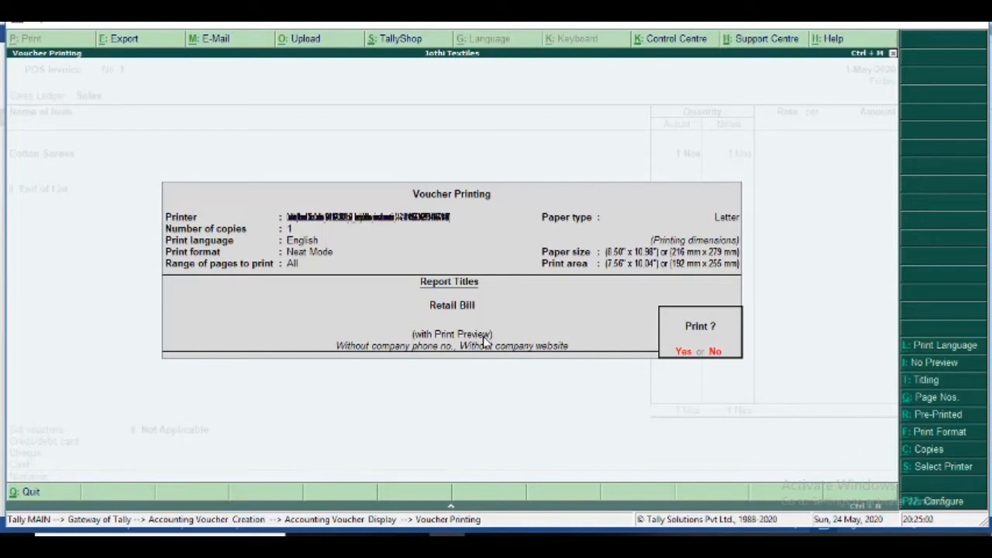
left_click(684, 352)
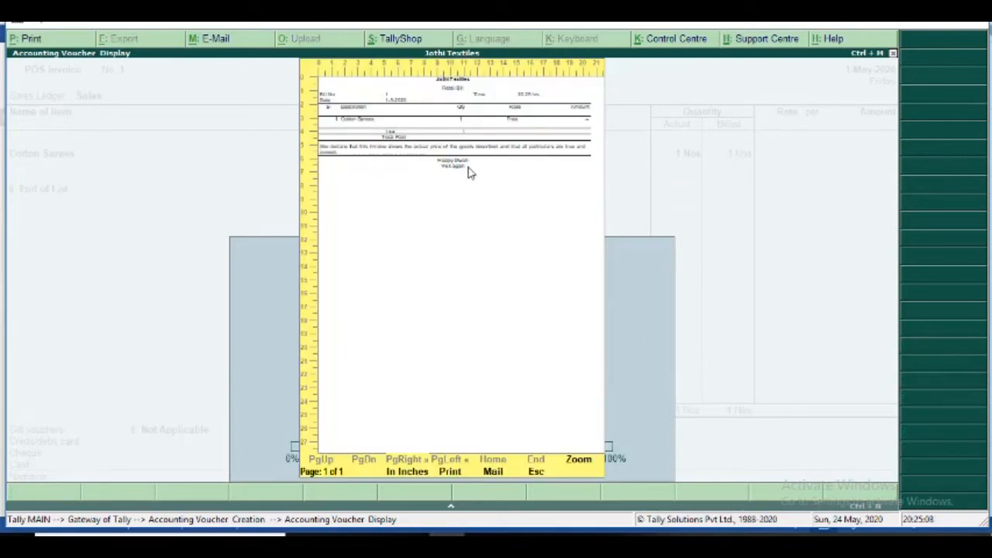
- Zoom the bill preview, close it to reach blank POS Invoice No. 2, and switch to the Word notes
left_click(583, 464)
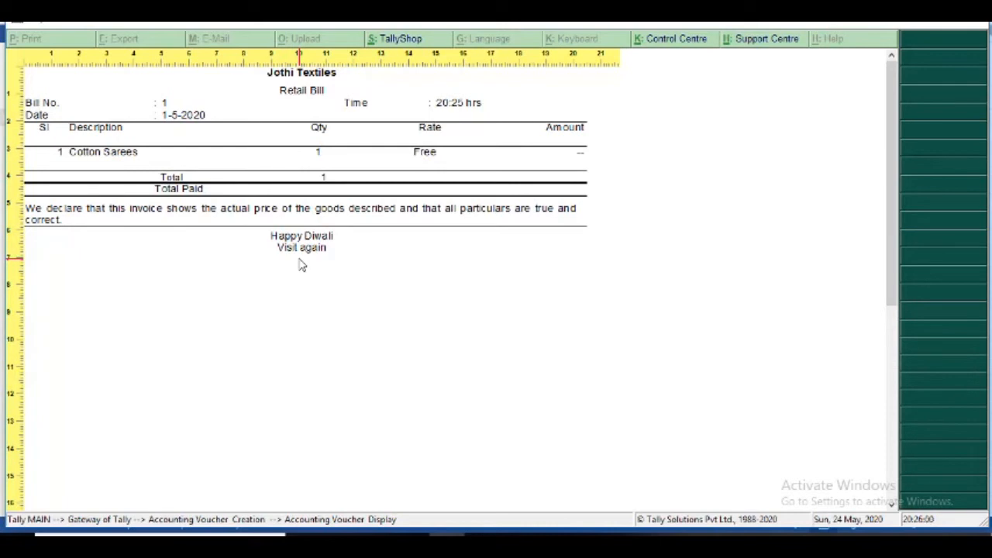
key("alt+z")
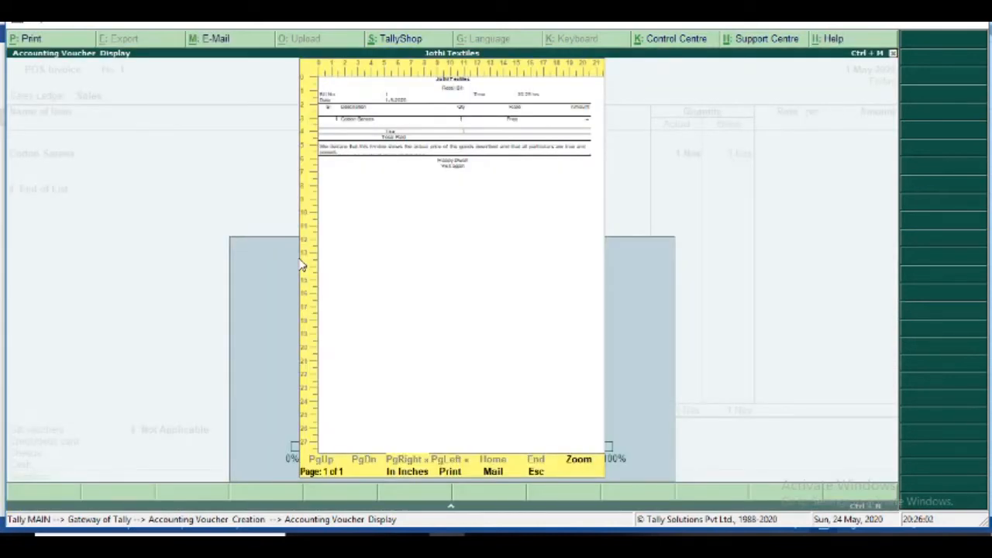
key("Escape")
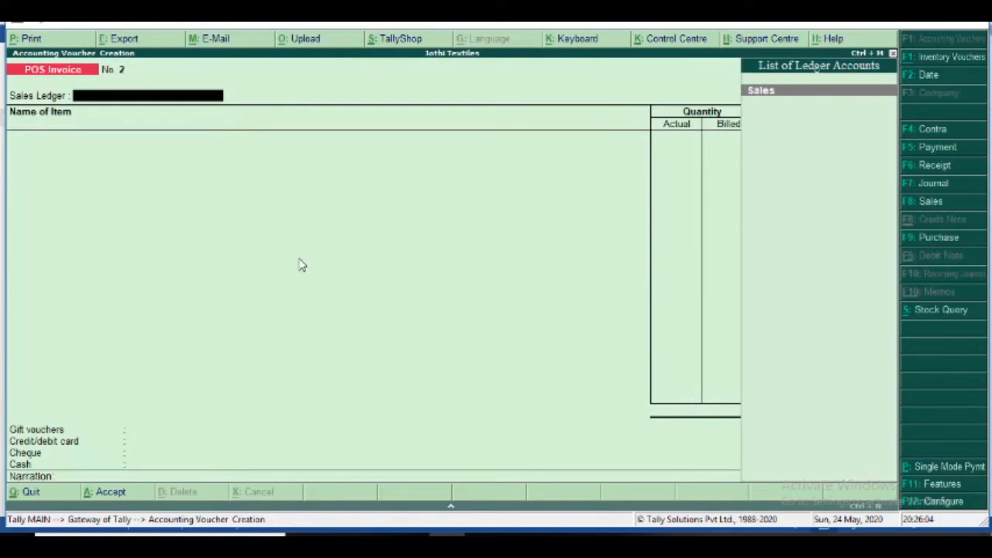
key("alt+Tab")
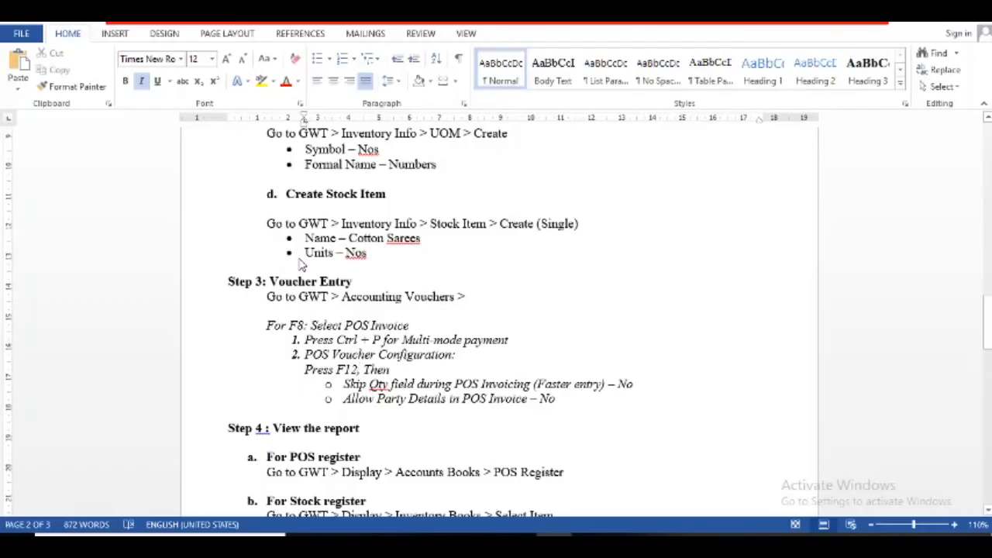
- Scroll the Word notes up to the numbered list of four transactions, then return to Tally
left_click(301, 265)
scroll(301, 264, "up", 3)
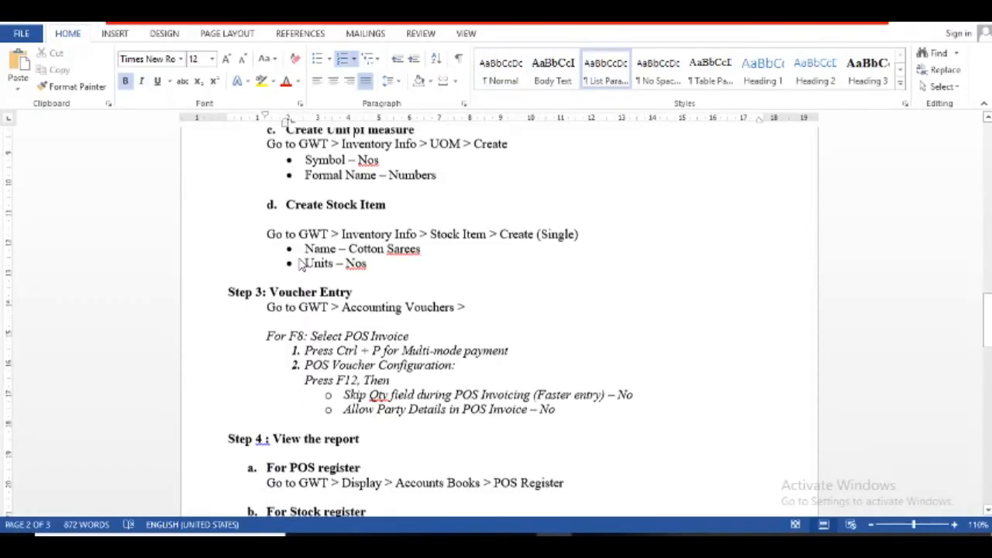
scroll(300, 264, "up", 10)
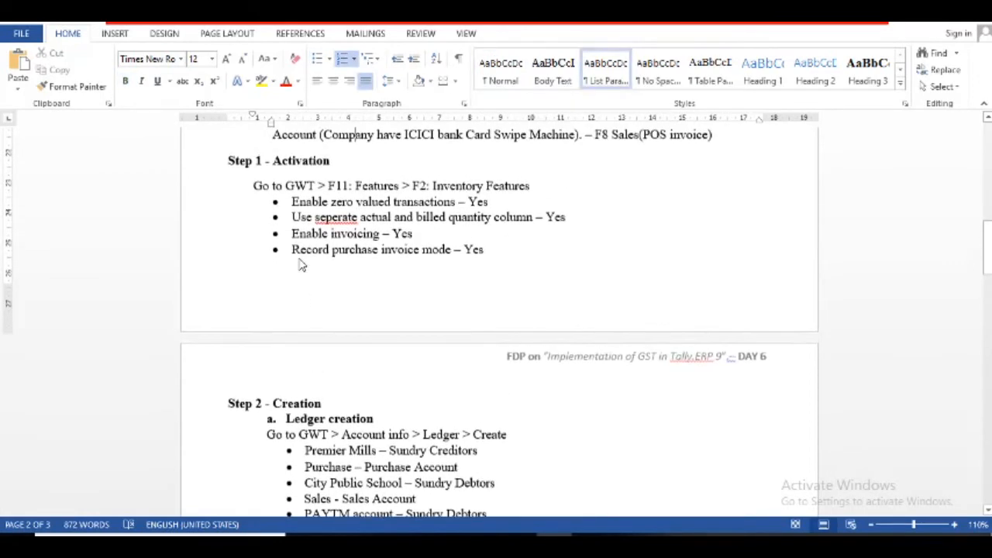
scroll(301, 264, "up", 2)
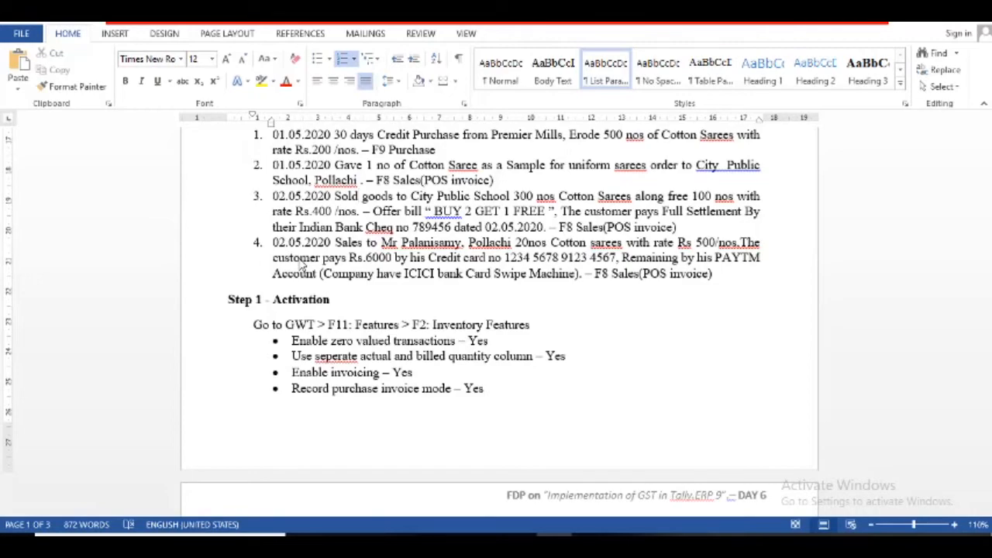
key("alt+Tab")
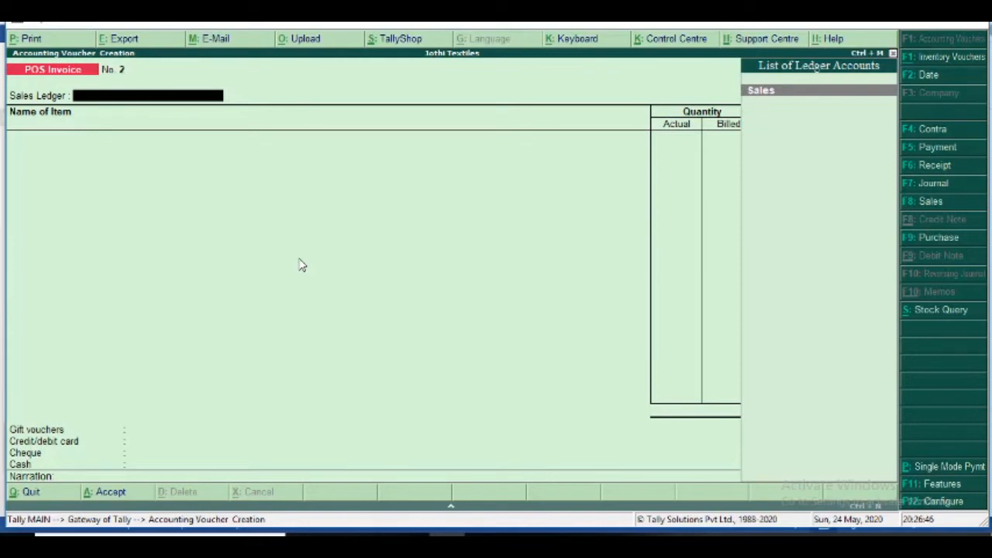
- Keep Sales as the ledger and date POS Invoice No. 2 as 2-May-2020
key("Return")
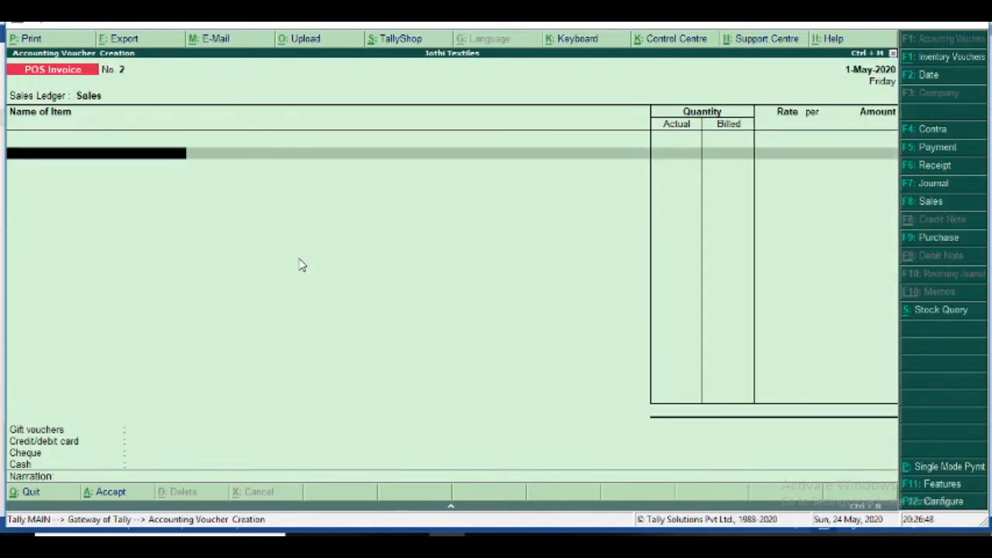
left_click(929, 76)
key("Return")
- Add Cotton Sarees: 300 Nos actual, 200 billed at 400, totalling 80,000.00
type("Co")
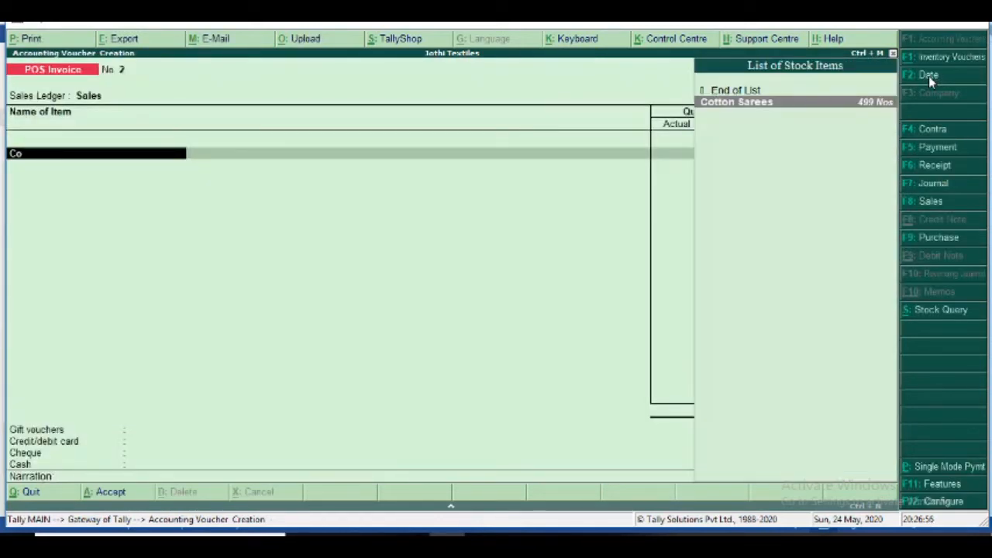
key("Return")
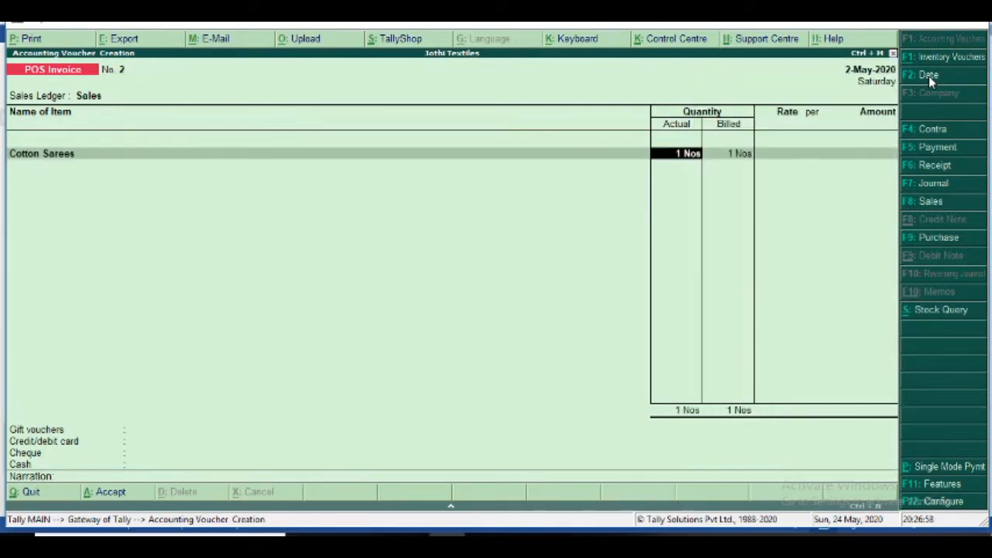
type("300")
key("Return")
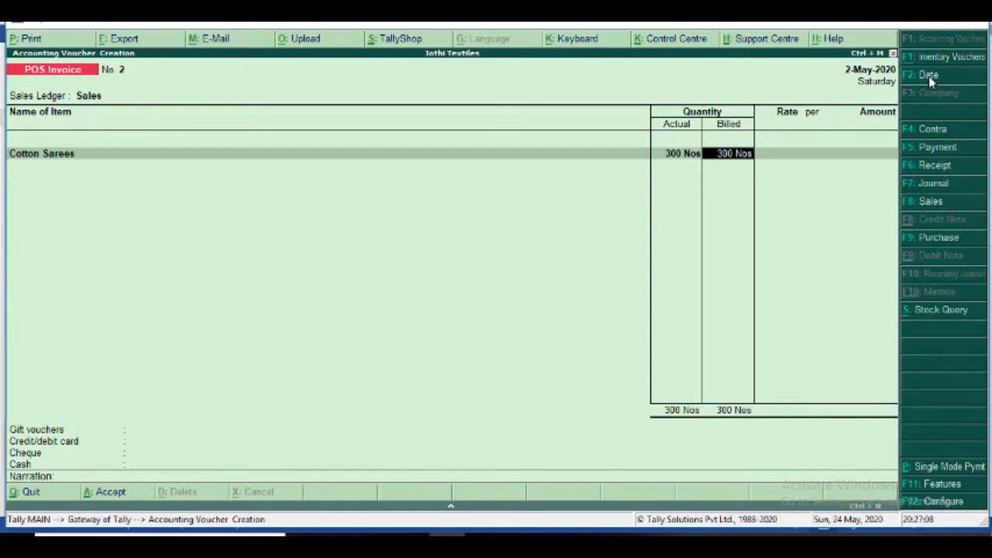
type("200")
key("Return")
type("400")
key("Return")
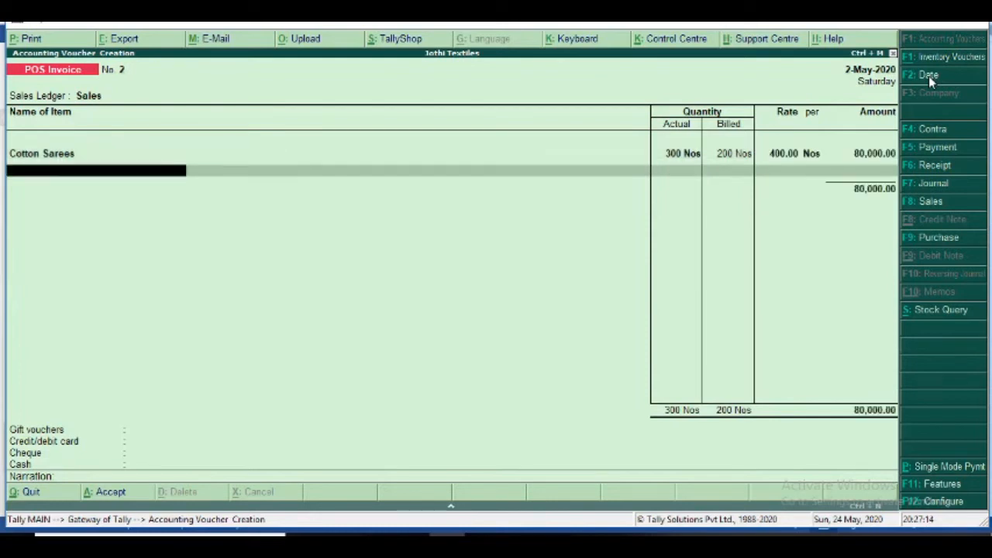
key("Return")
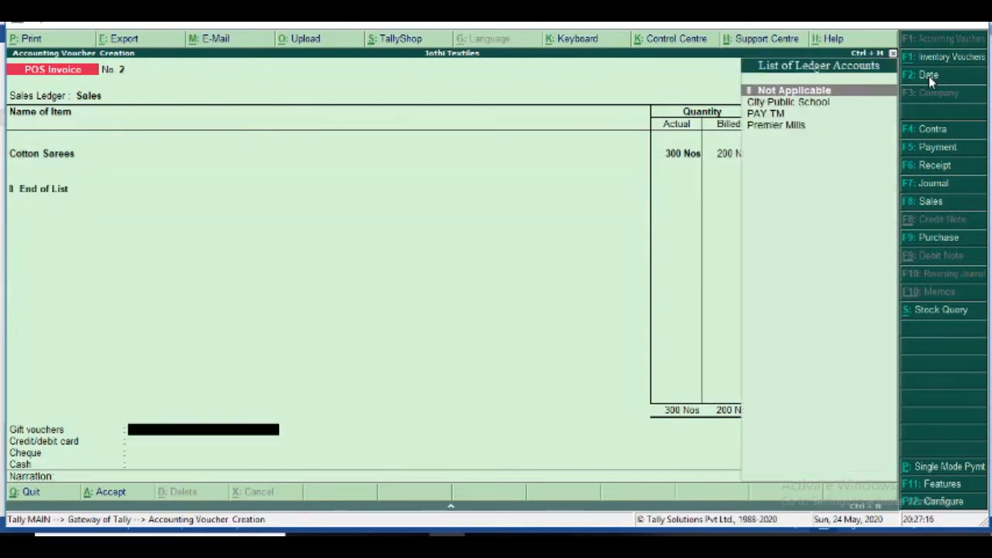
- Mark gift vouchers and card Not Applicable and take 80,000 by cheque into ICICI Bank
key("Return")
key("Return")
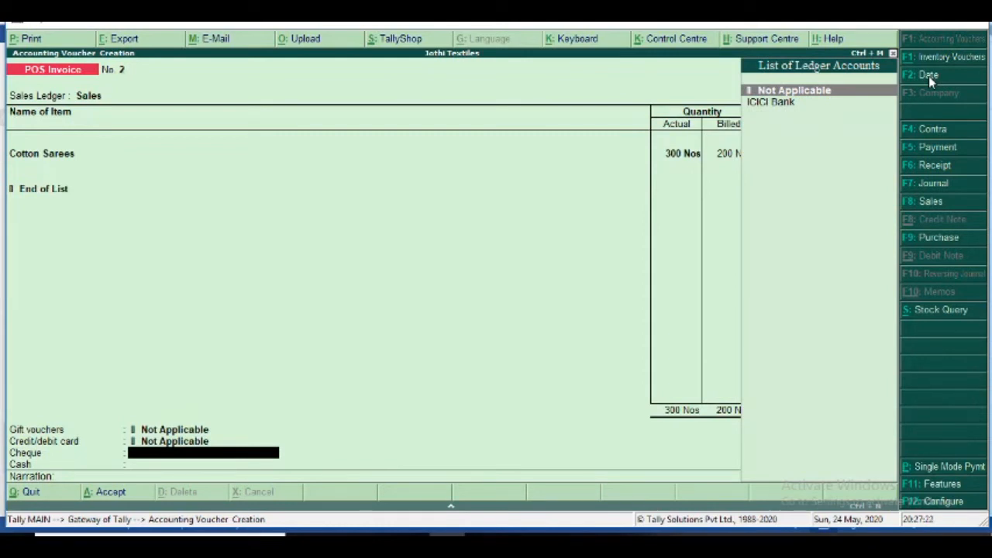
left_click(781, 107)
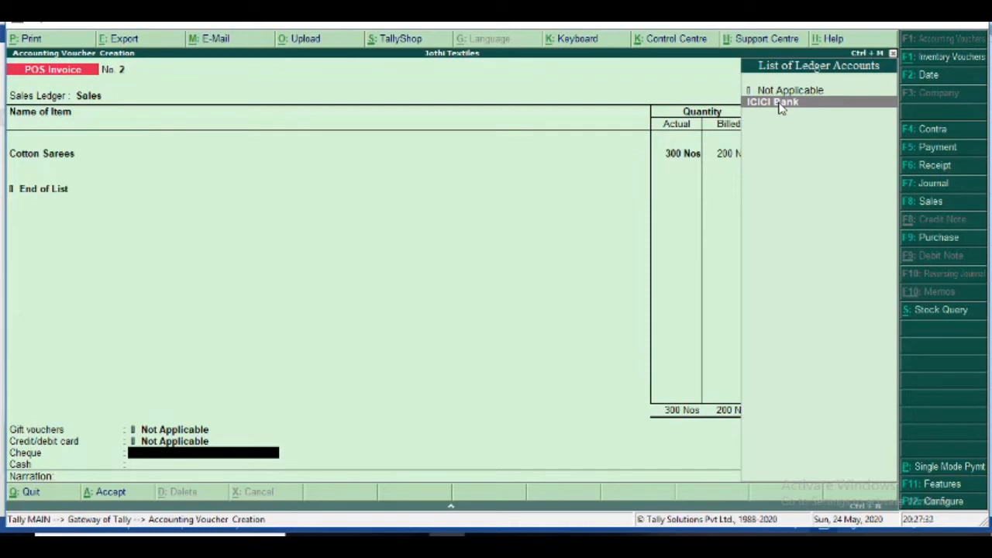
left_click(780, 103)
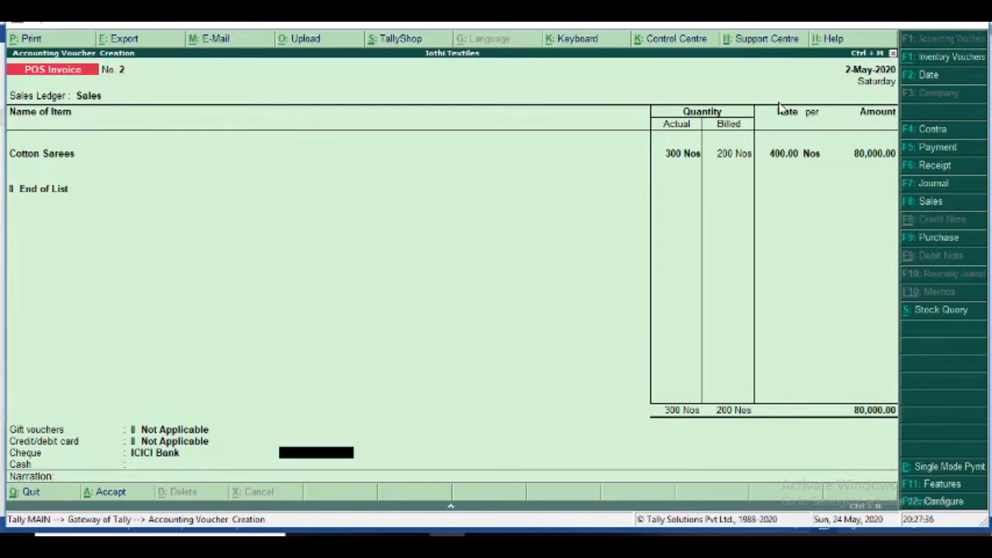
type("80000")
key("Return")
- Record the cheque as drawn on Indian Bank with its cheque number, then save invoice 2
type("Indian")
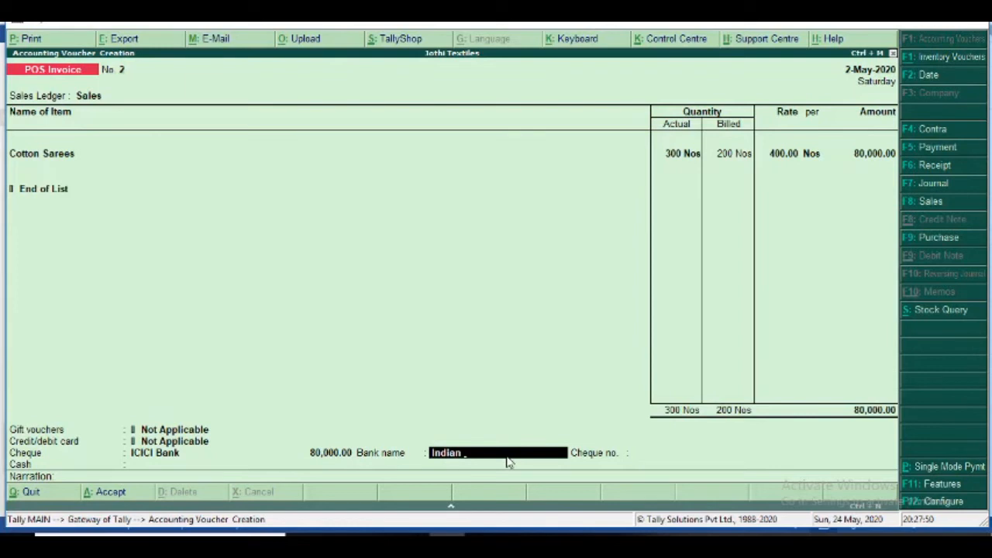
type("Bank")
key("Return")
type("789456")
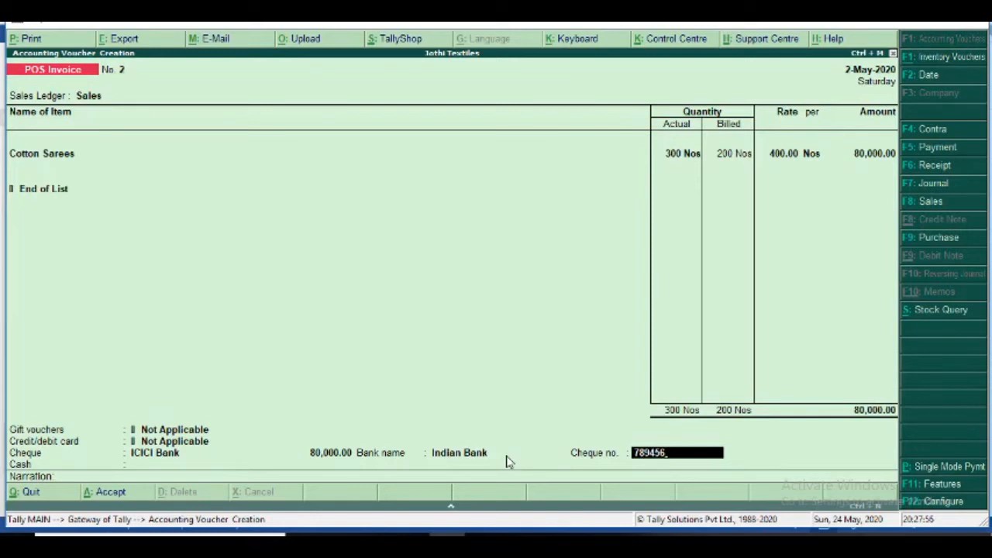
key("Return")
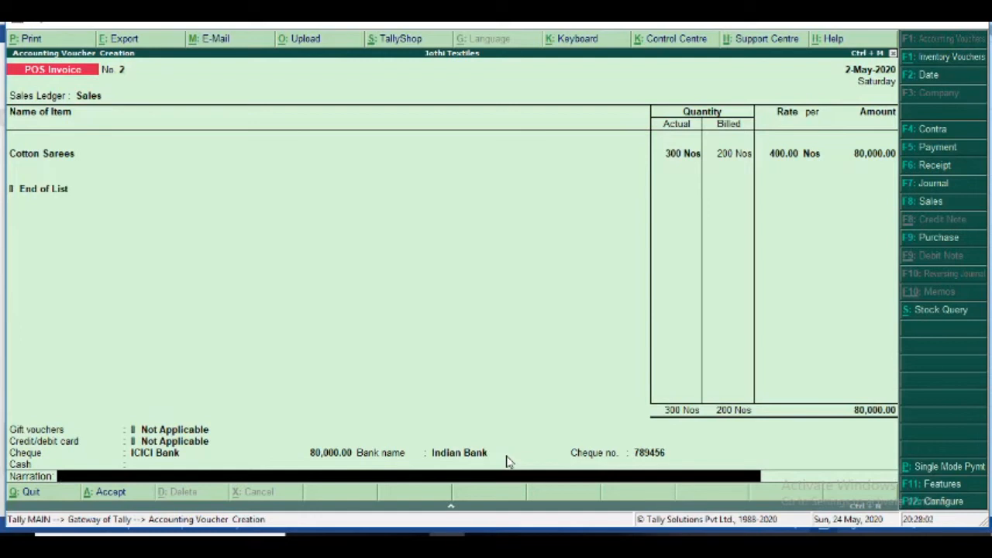
key("Return")
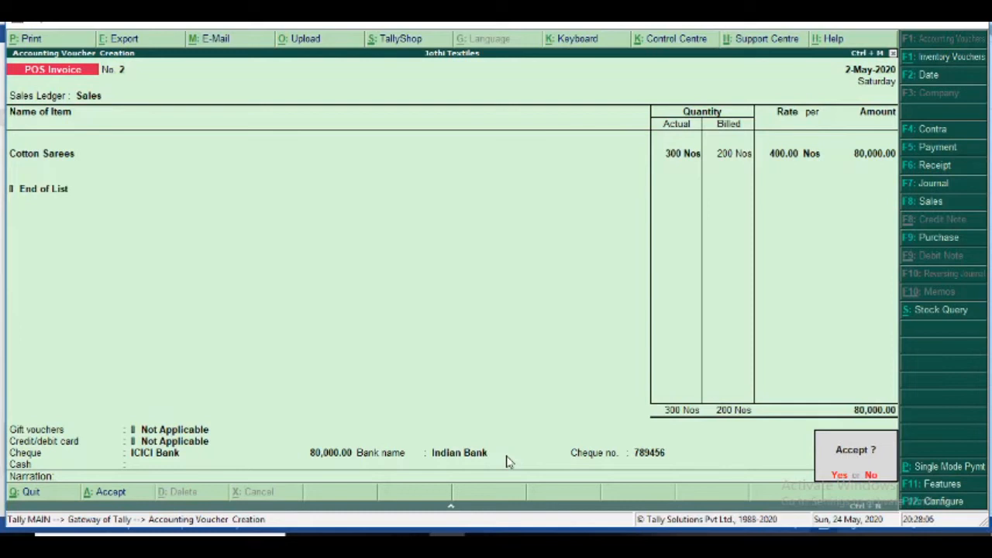
key("Return")
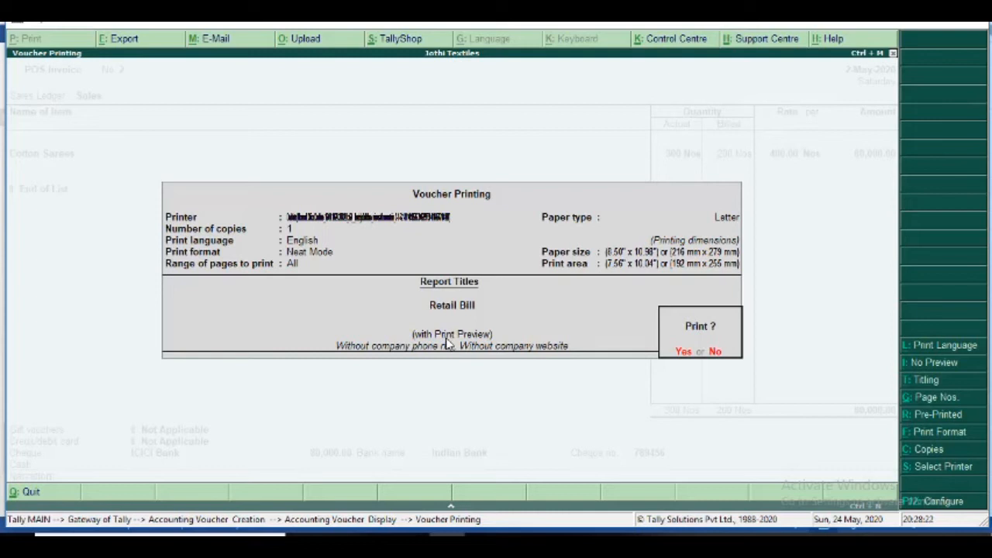
- Accept Voucher Printing with preview to show invoice 2's Jothi Textiles Retail Bill
key("Return")
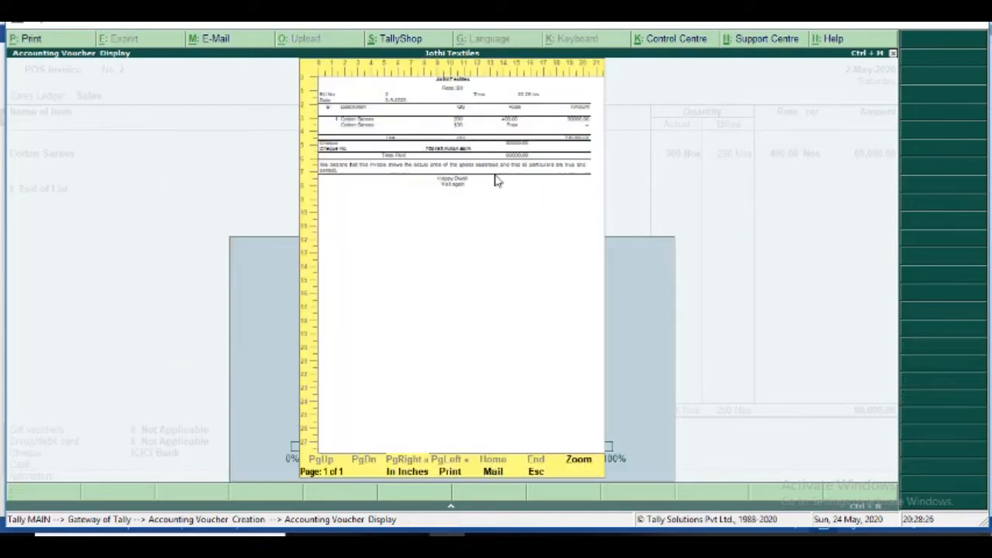
- Zoom in to check the bill's 200 charged, 100 free and cheque payment, then close to POS Invoice No. 3
left_click(577, 461)
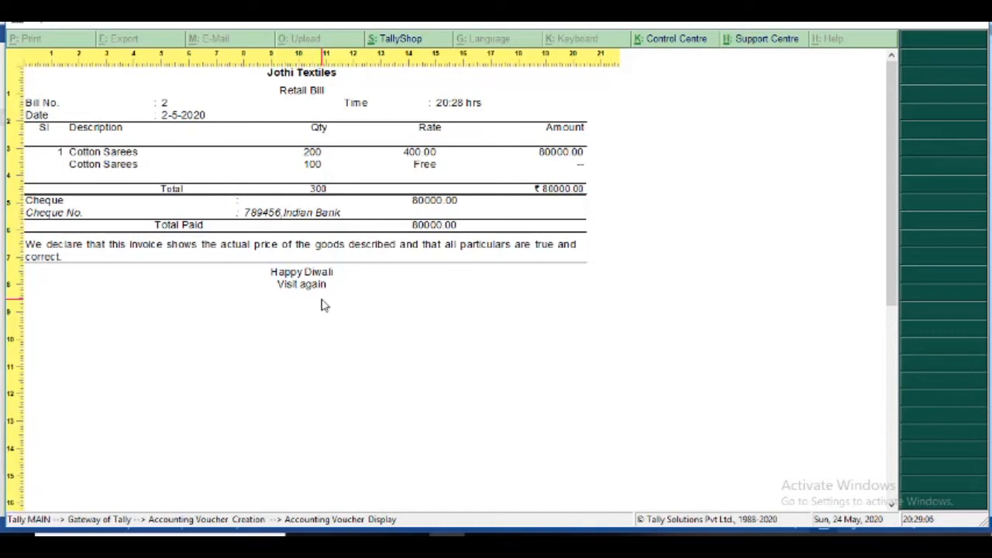
key("Escape")
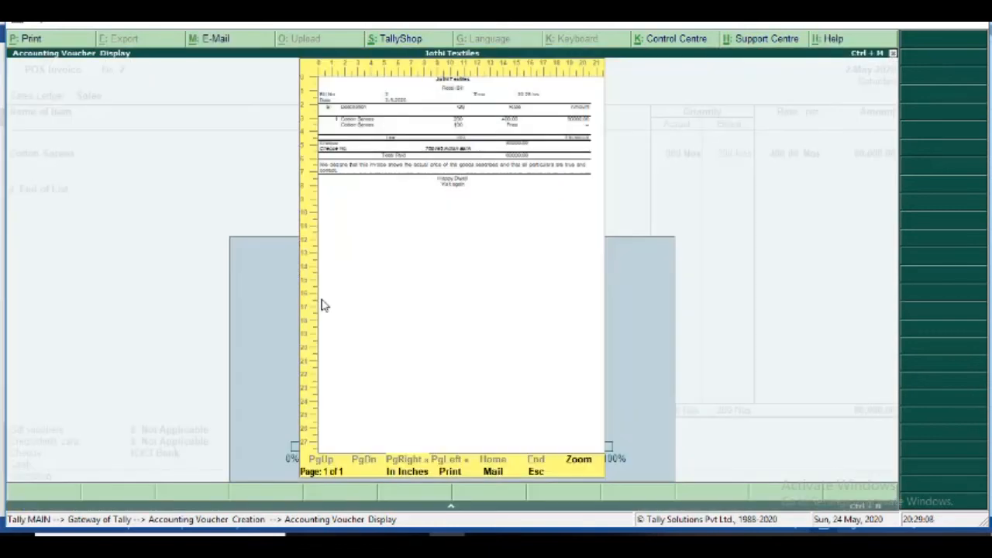
key("Escape")
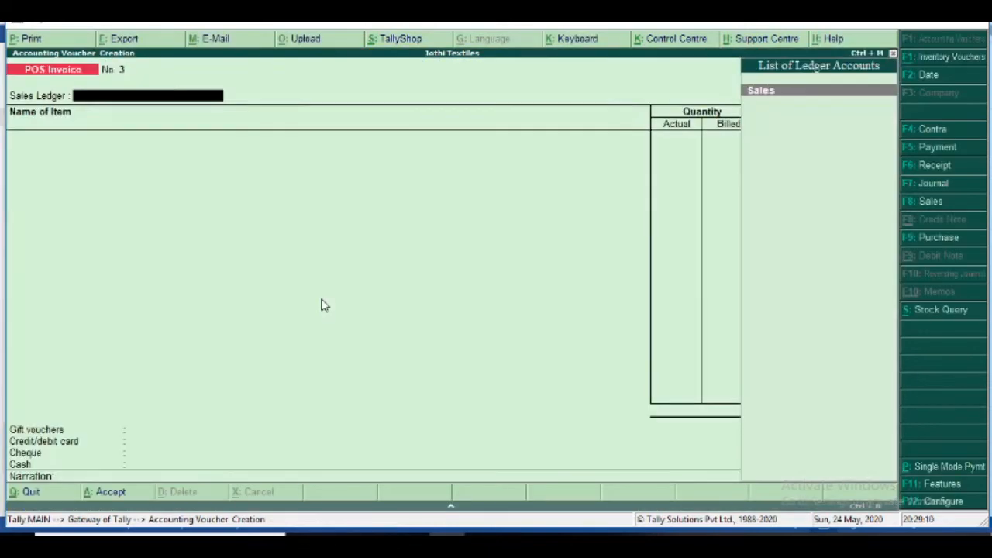
- Switch from the blank POS Invoice No. 3 to the Word notes
key("alt+Tab")
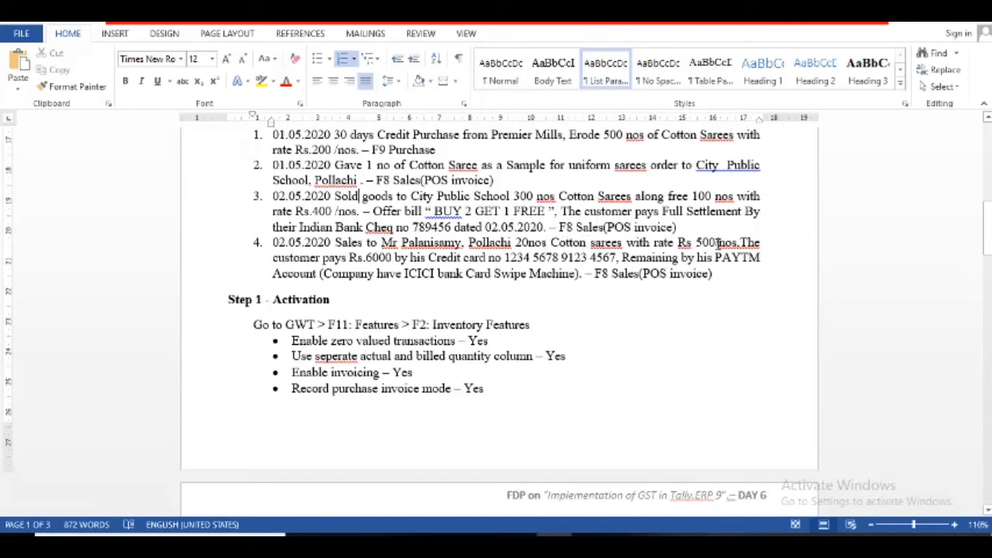
- After reading transaction 4 in the notes, go back to blank POS Invoice No. 3 in Tally
key("alt+Tab")
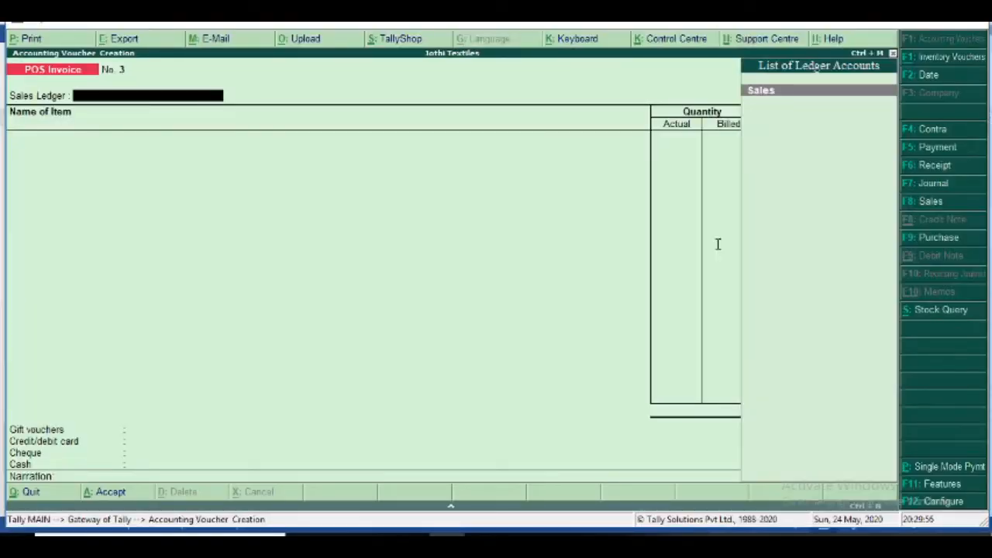
key("alt+Tab")
key("alt+Tab")
key("Return")
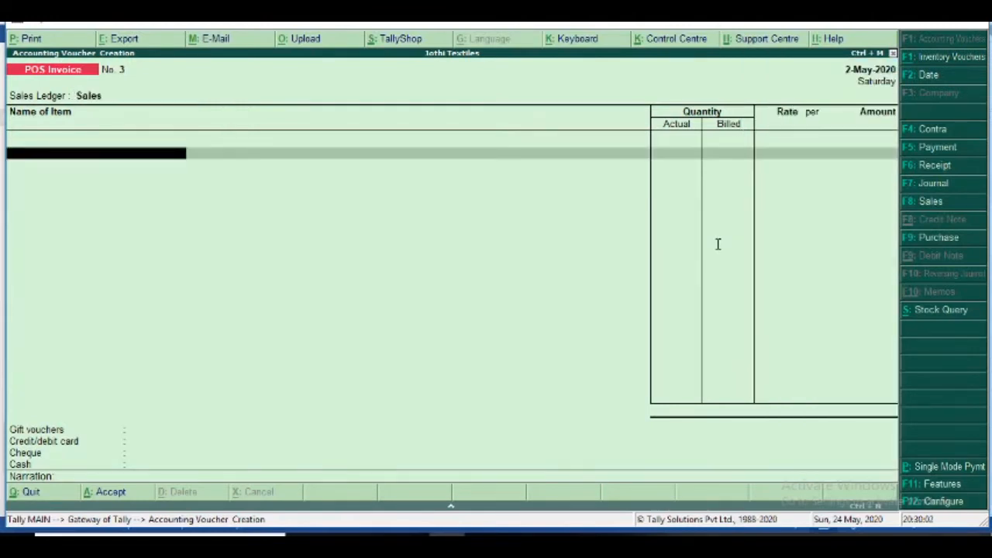
type("Cott")
key("Return")
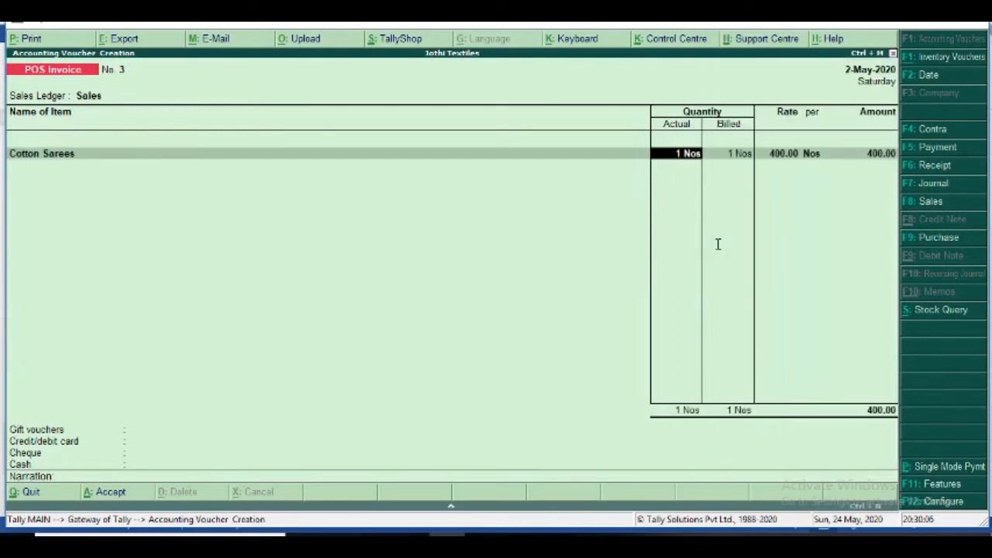
key("alt+Tab")
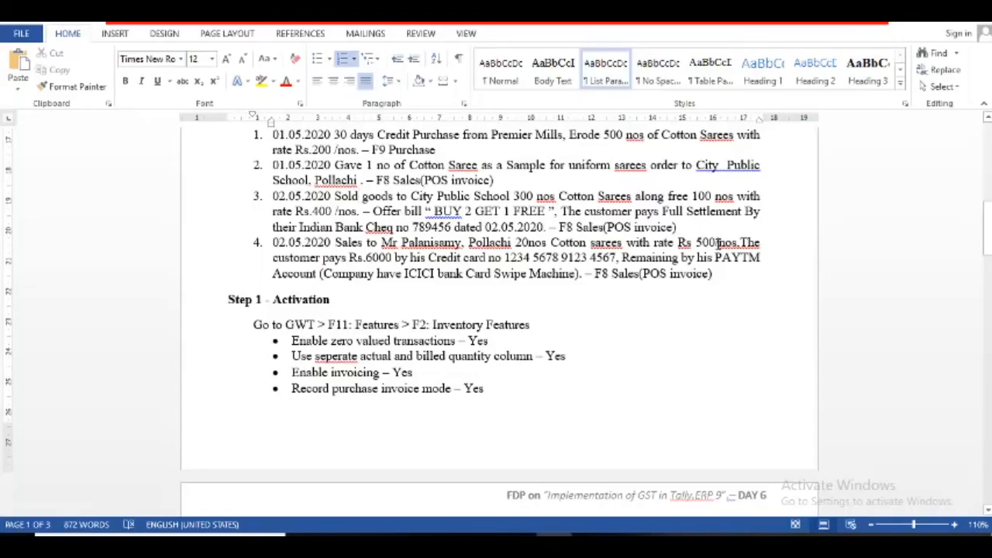
key("alt+Tab")
type("2")
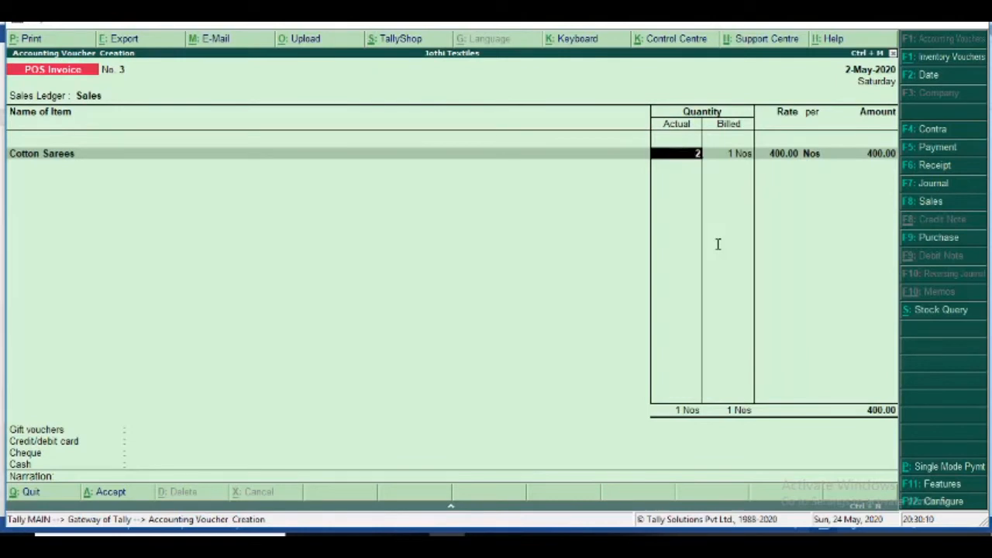
type("0")
key("Return")
key("Return")
key("Return")
key("Return")
key("Return")
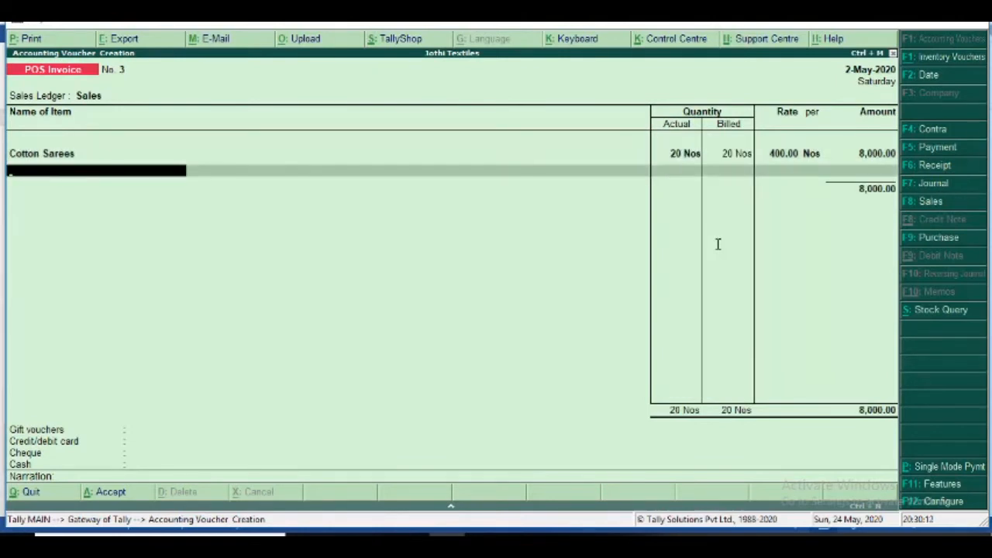
key("BackSpace")
key("BackSpace")
key("BackSpace")
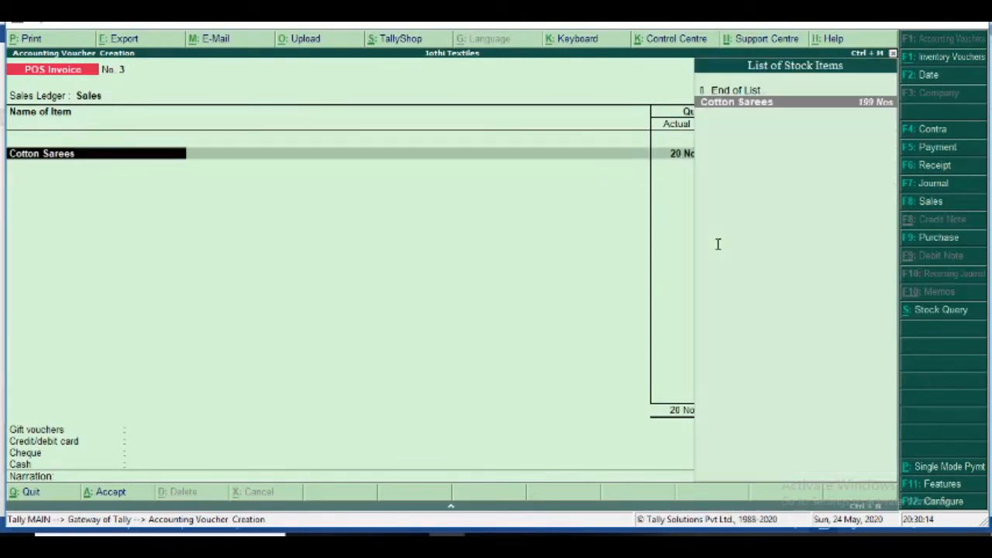
key("Return")
key("Return")
key("Return")
key("Return")
key("Return")
key("Return")
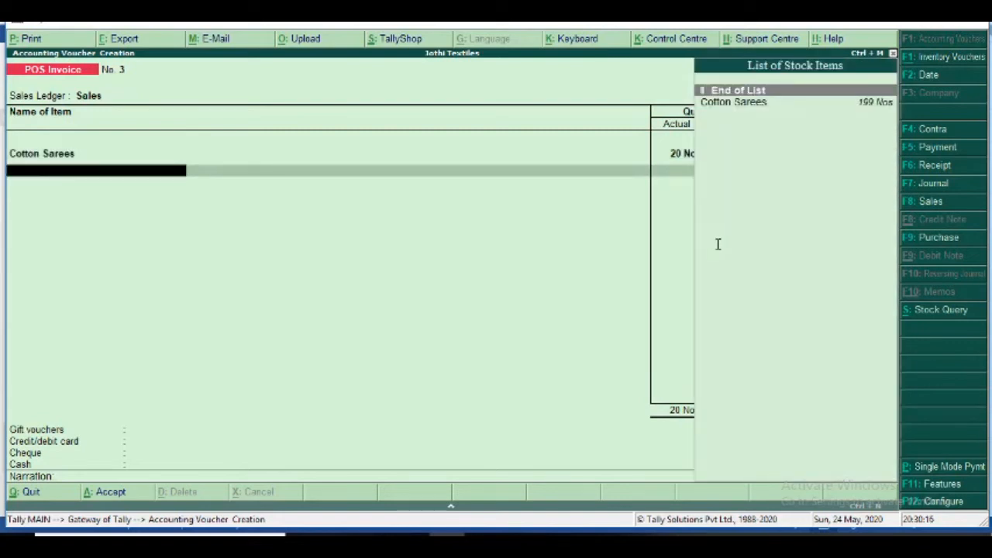
key("BackSpace")
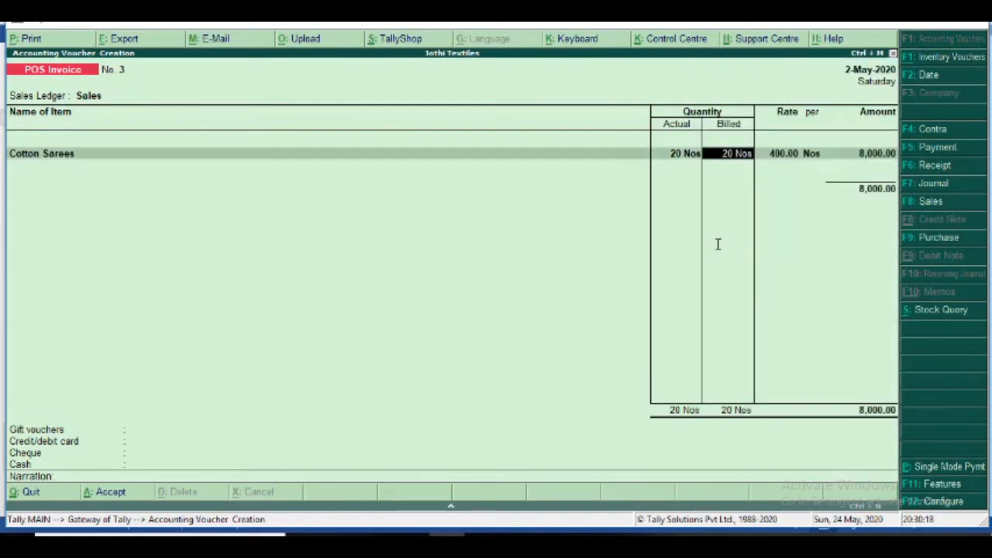
- Set 'Allow modification of rate field during POS invoicing' to Yes in the F12 POS Invoice Configuration
left_click(942, 502)
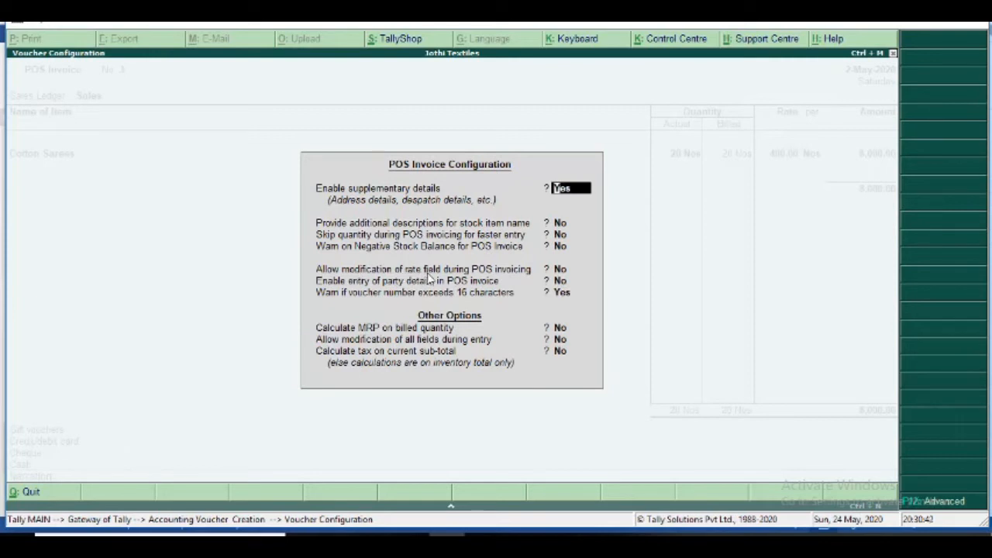
left_click(561, 271)
key("y")
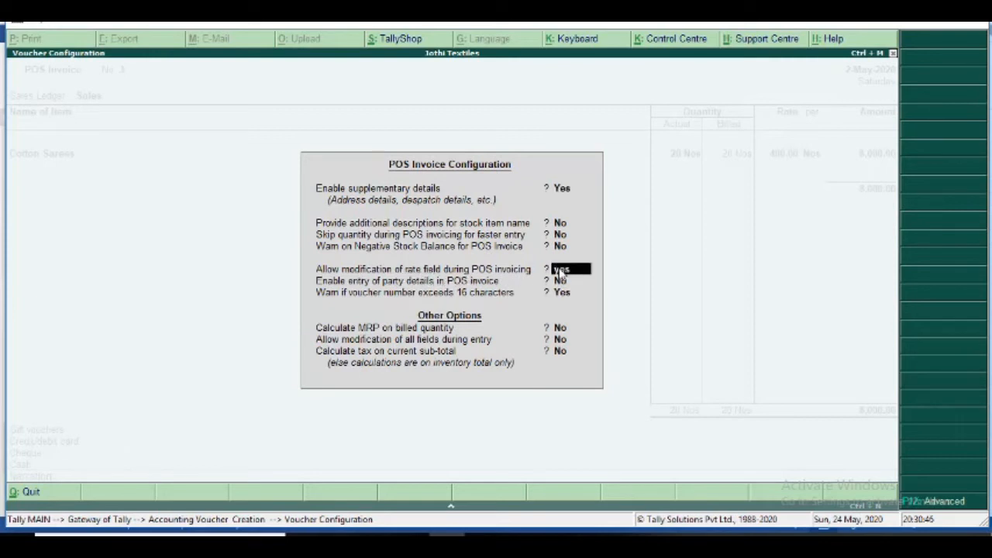
key("Return")
key("Return")
key("Return")
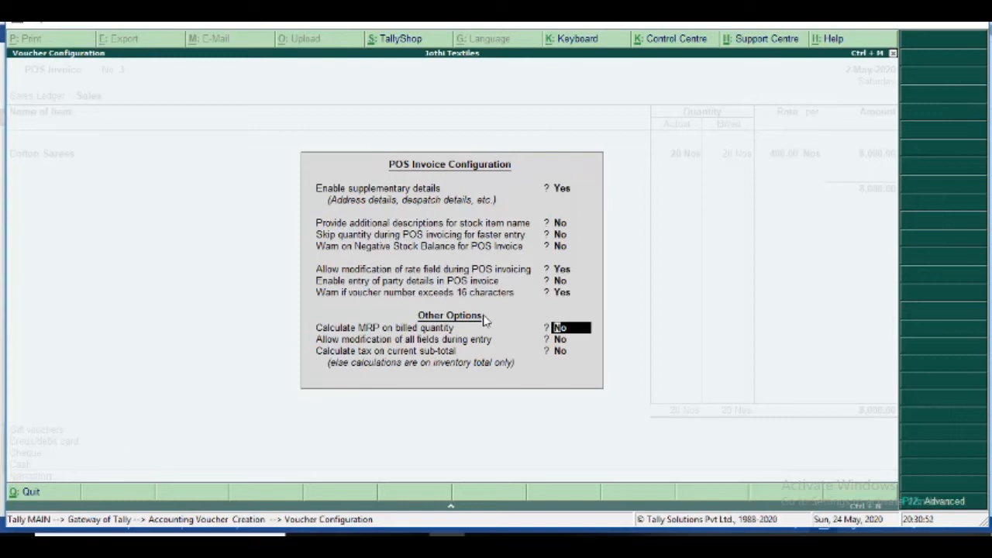
key("Return")
key("Return")
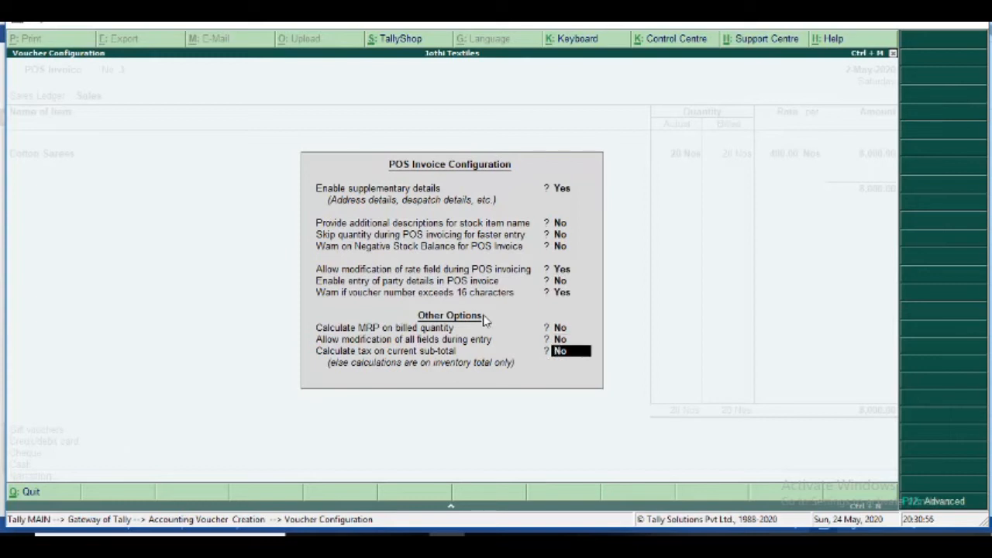
key("Return")
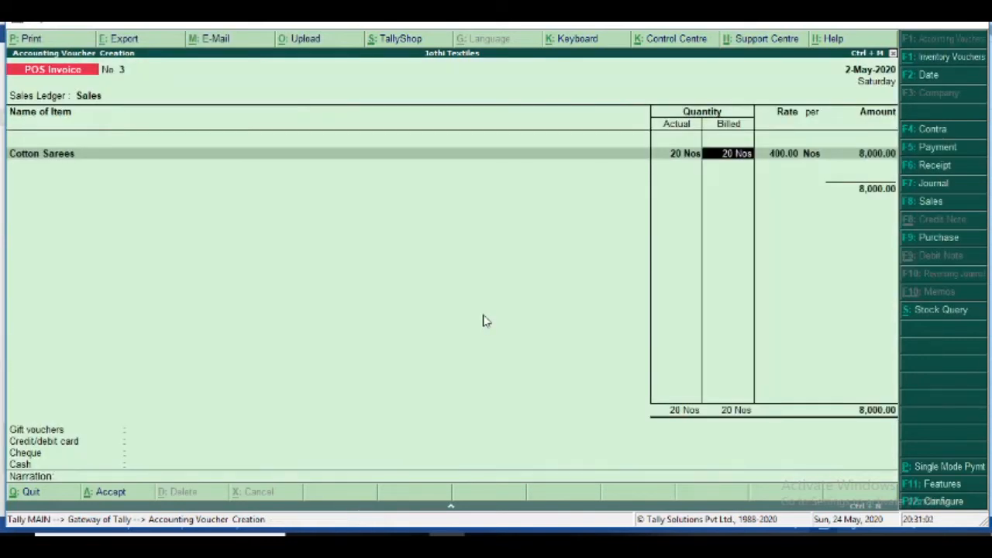
- Change the Cotton Sarees rate on invoice No. 3 to 500.00, making it 10,000.00, then view the Word notes
key("BackSpace")
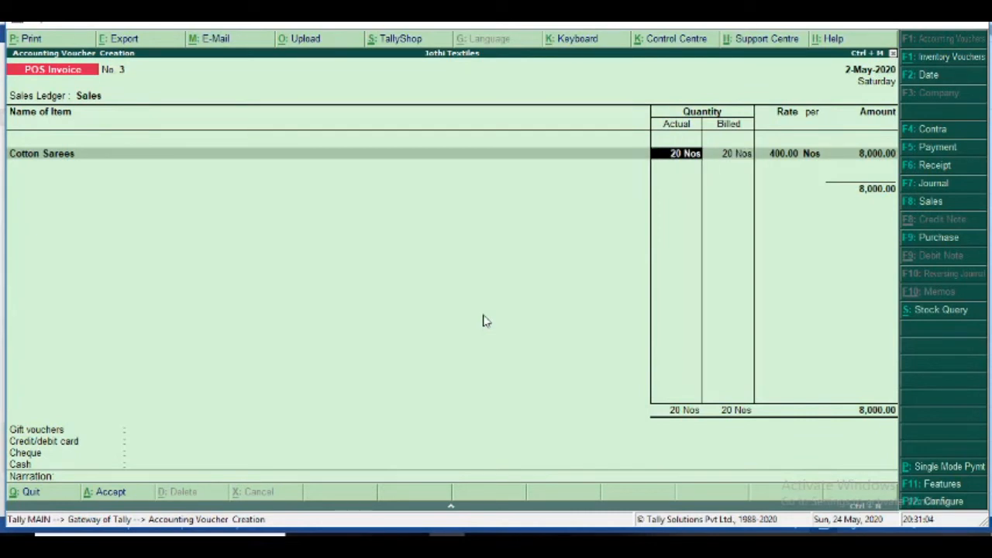
key("Return")
key("Return")
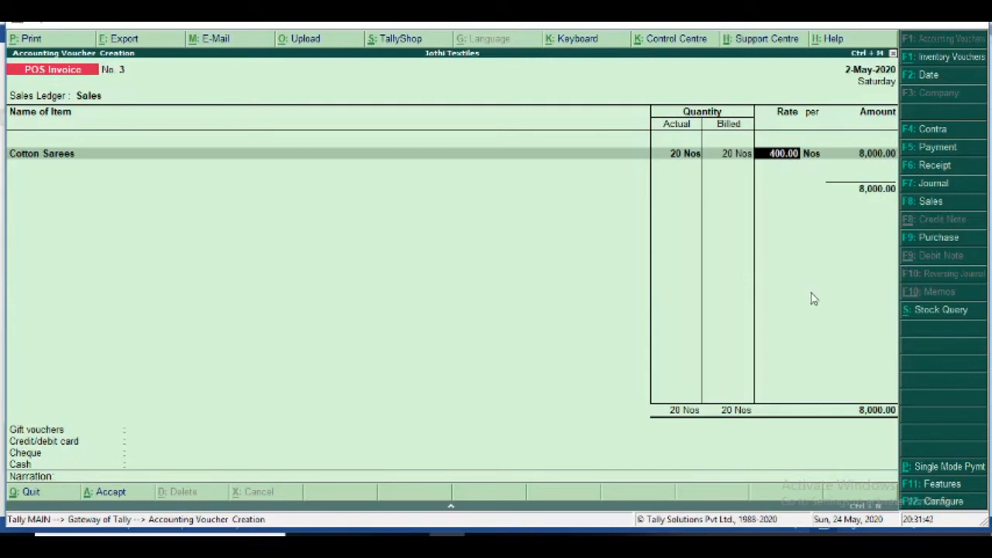
type("500")
key("Return")
key("Return")
key("Return")
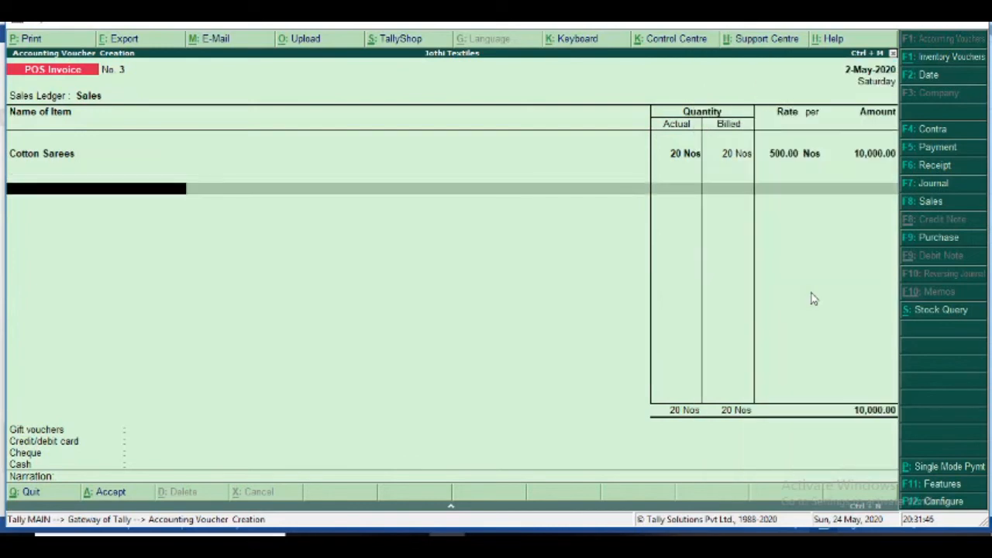
key("Return")
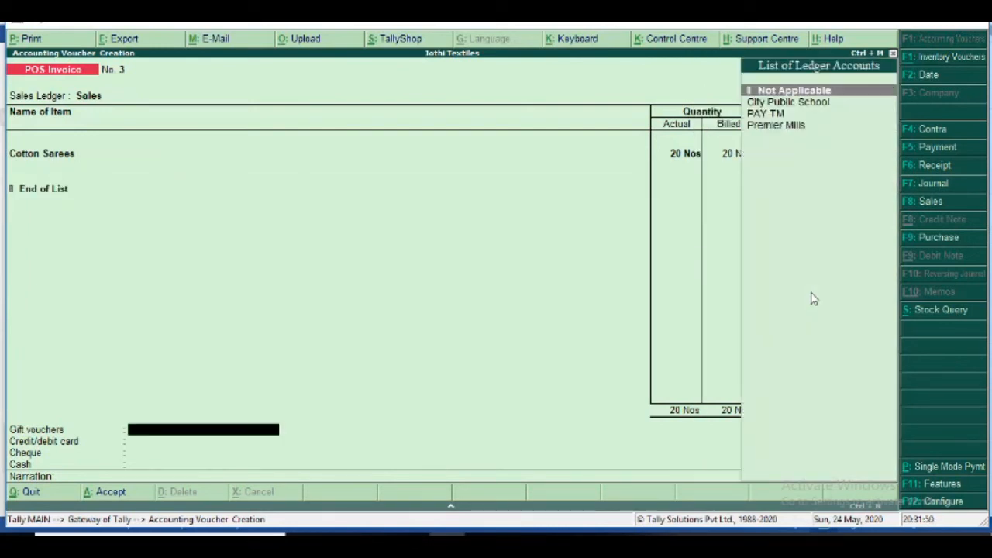
key("BackSpace")
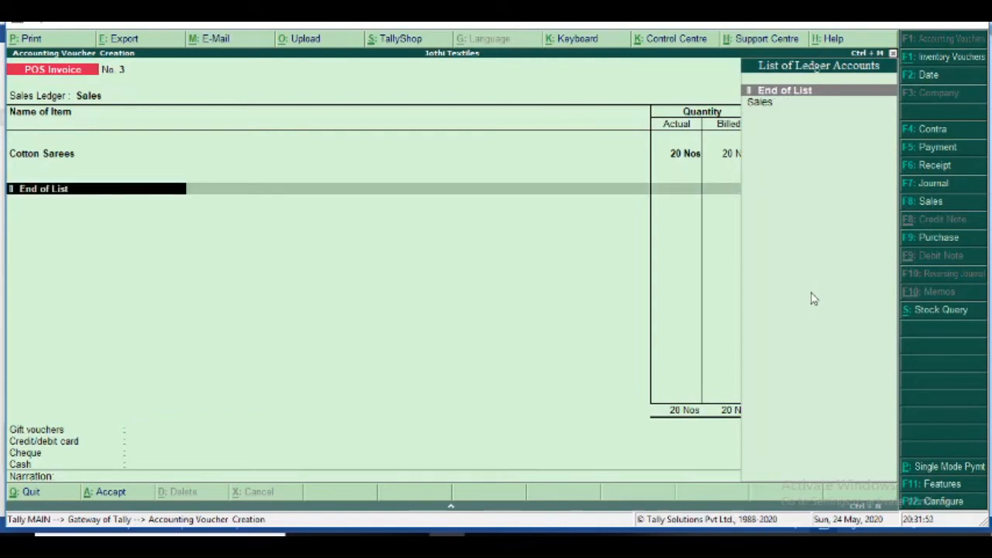
key("BackSpace")
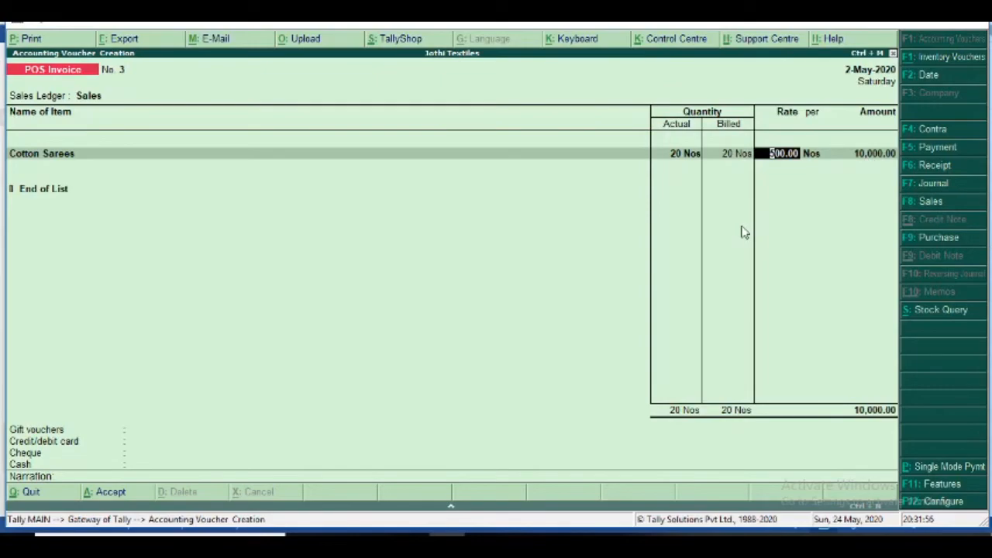
key("alt+Tab")
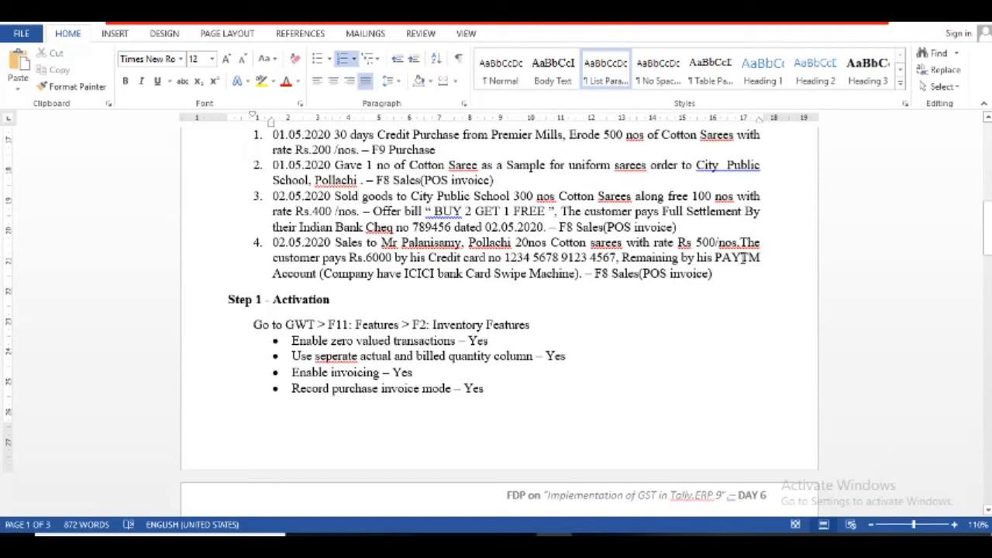
- Pay 4,000.00 of invoice No. 3 through the PAY TM gift voucher ledger
key("alt+Tab")
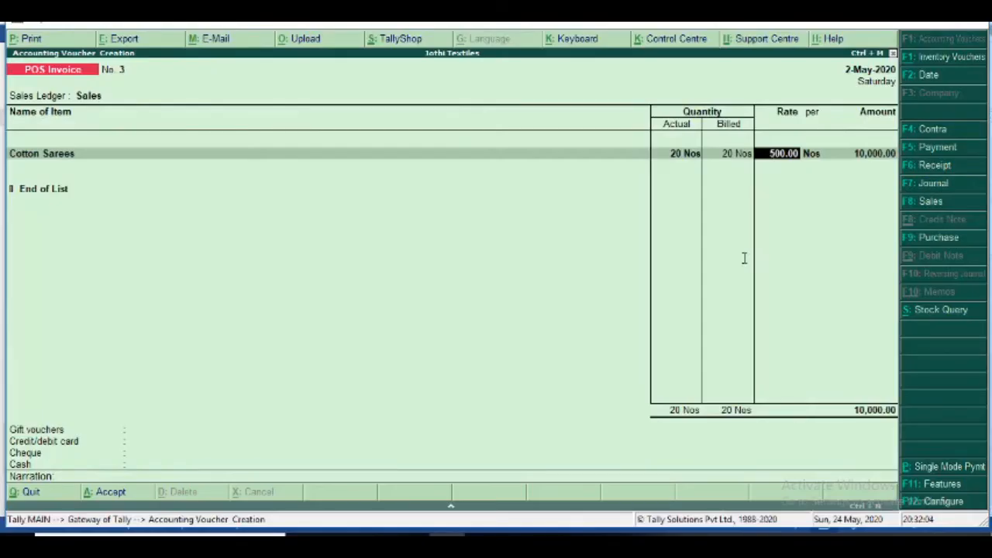
key("Return")
key("Return")
key("Return")
key("Return")
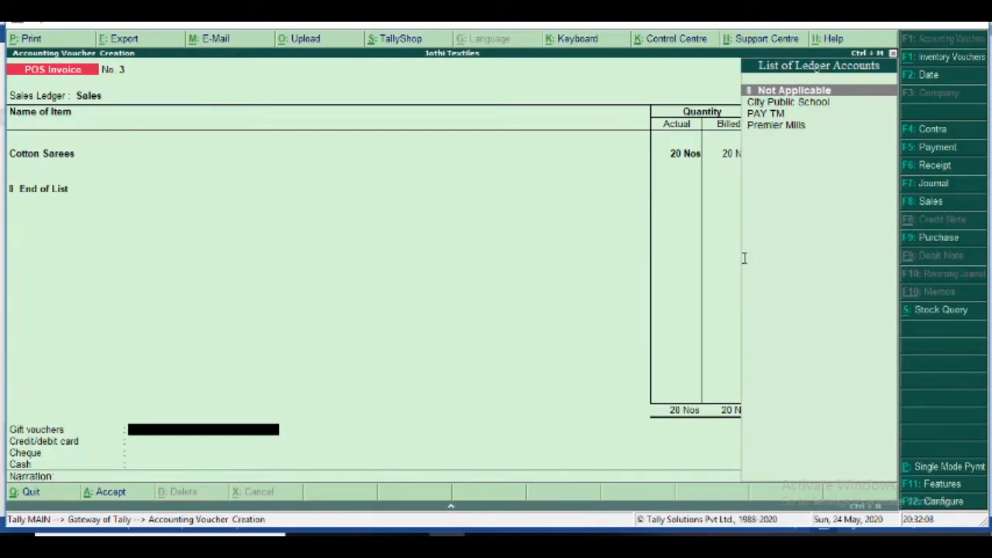
key("Down")
key("Down")
key("Return")
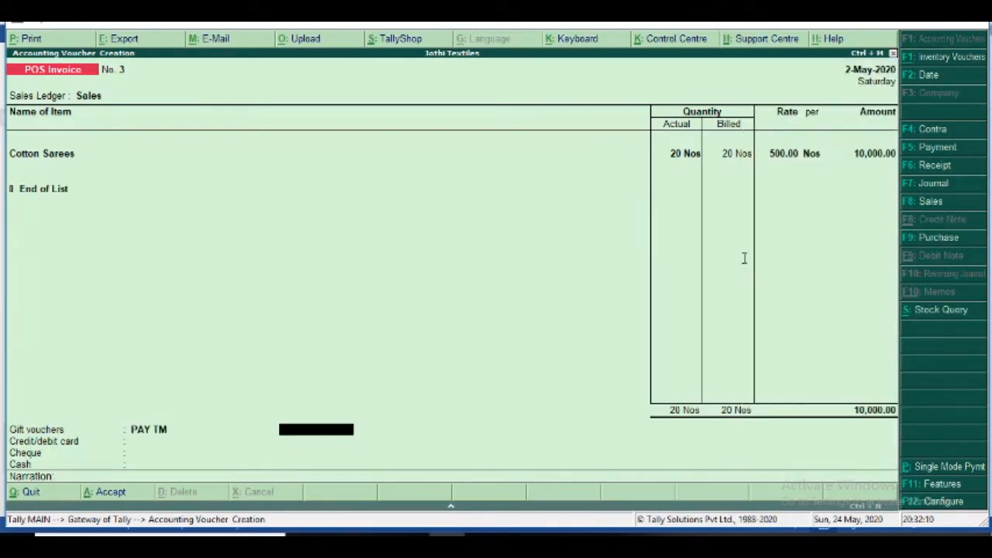
type("4000")
key("Return")
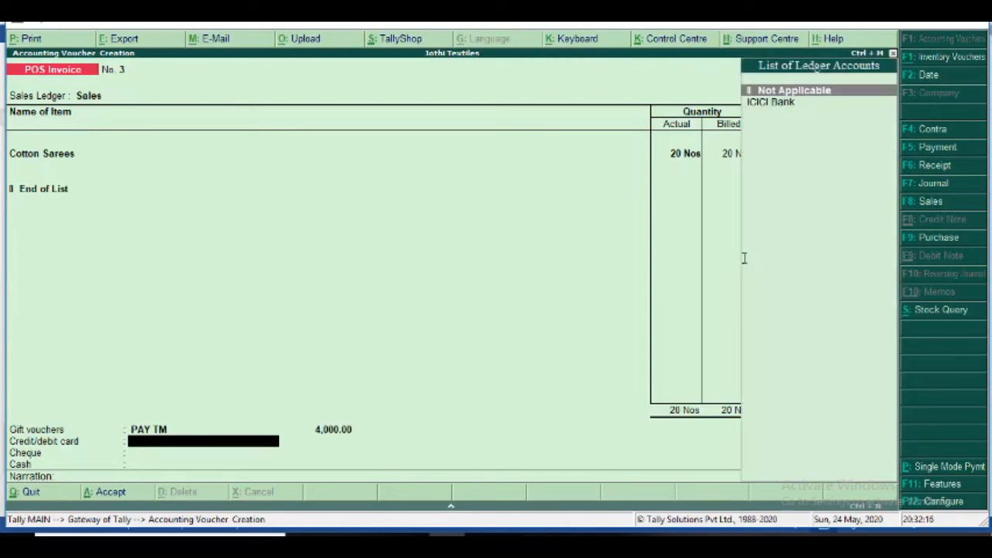
- Pay the remaining 6,000.00 by card through ICICI Bank and enter the card number
key("Down")
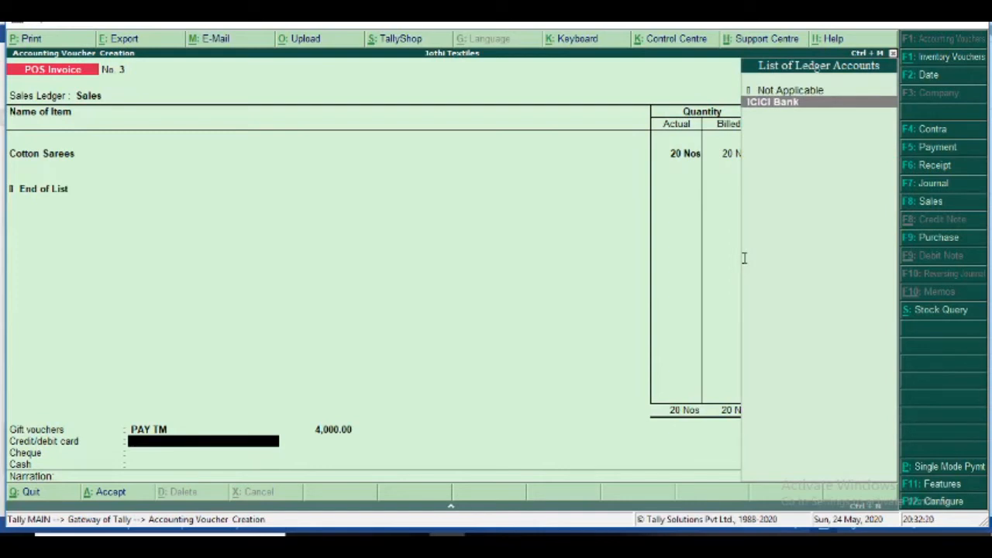
key("Return")
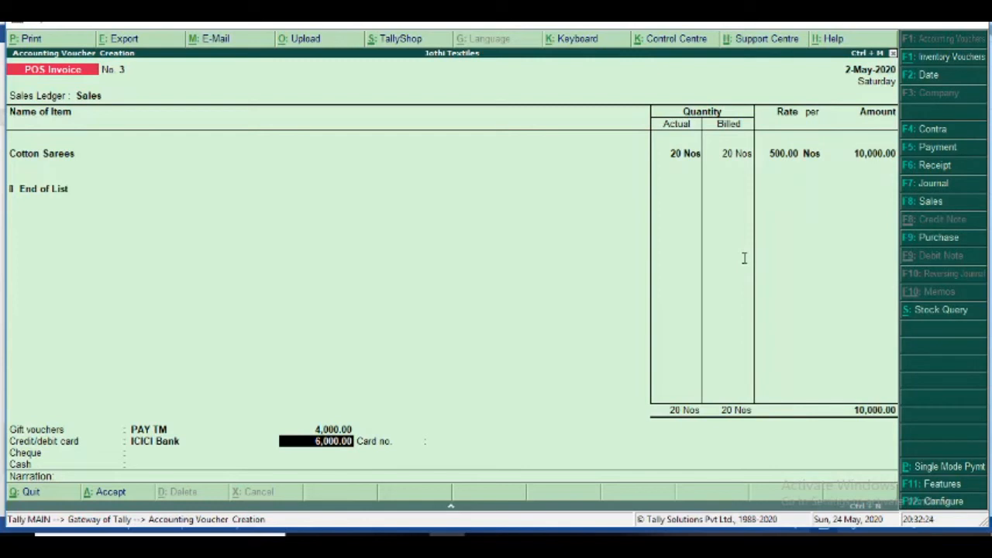
key("Return")
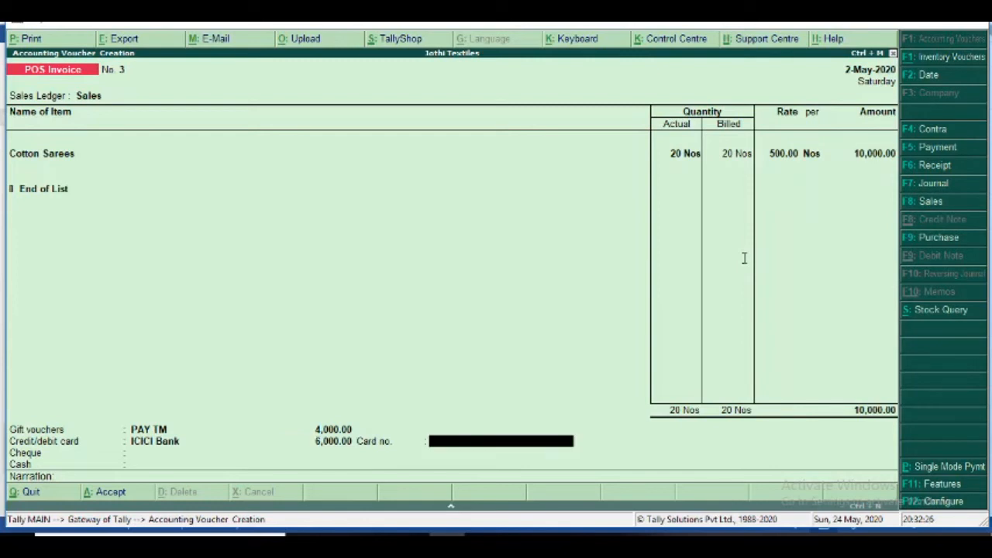
key("alt+Tab")
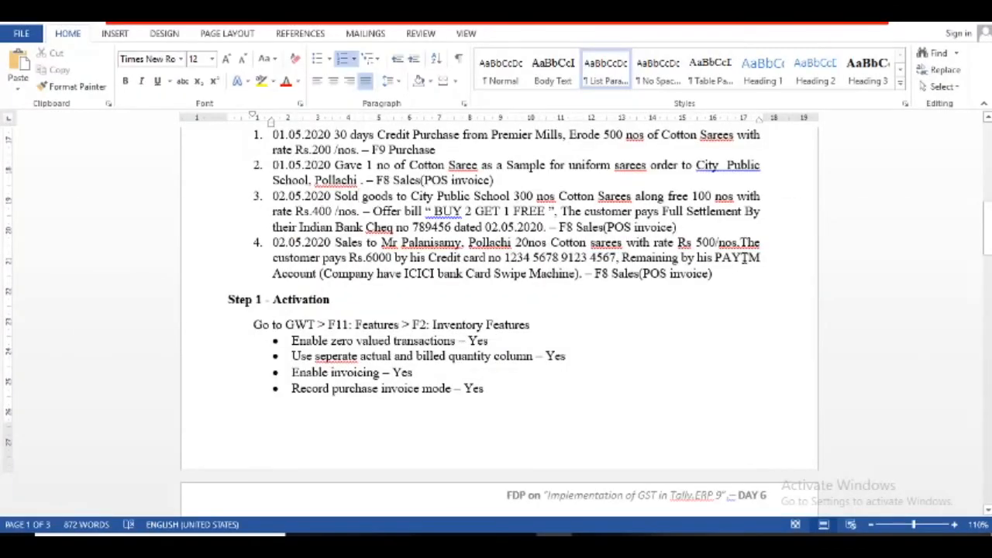
key("alt+Tab")
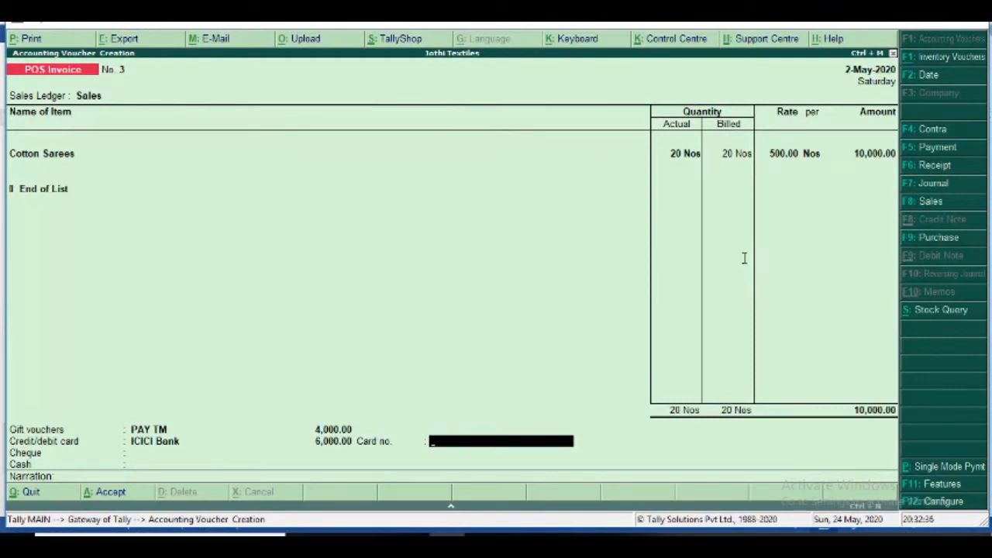
type("1234567891234567")
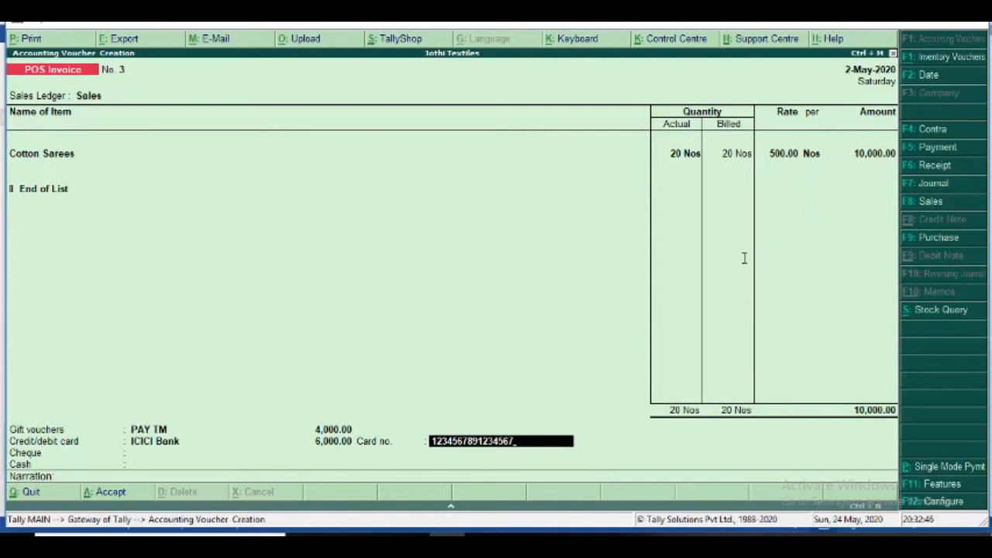
key("Return")
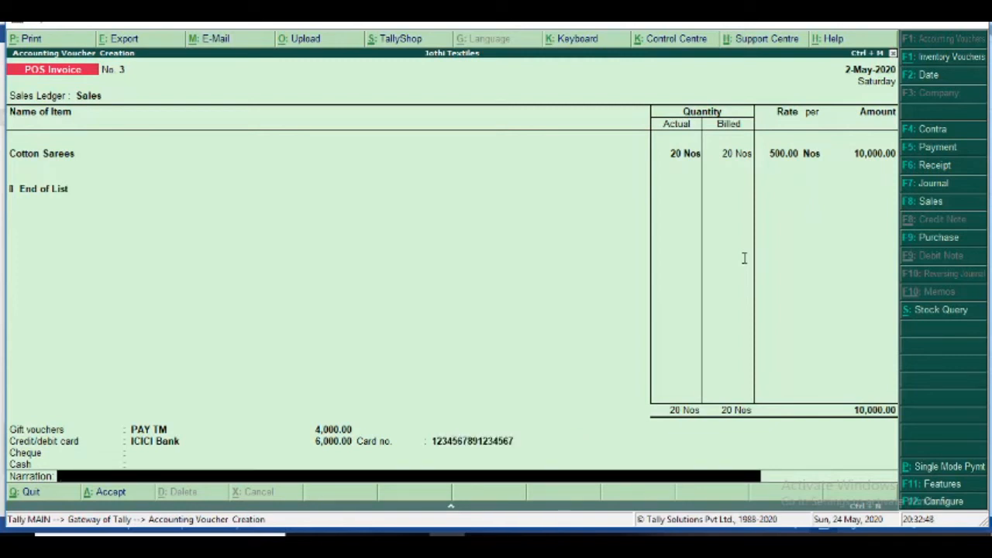
- Accept invoice No. 3, print-preview its Retail Bill zoomed in, then close the preview
key("Return")
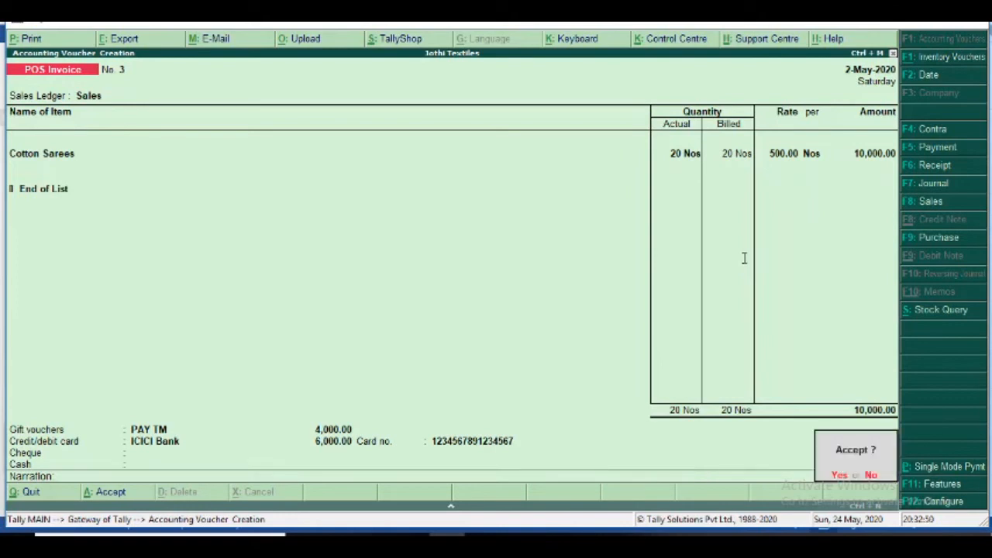
key("Return")
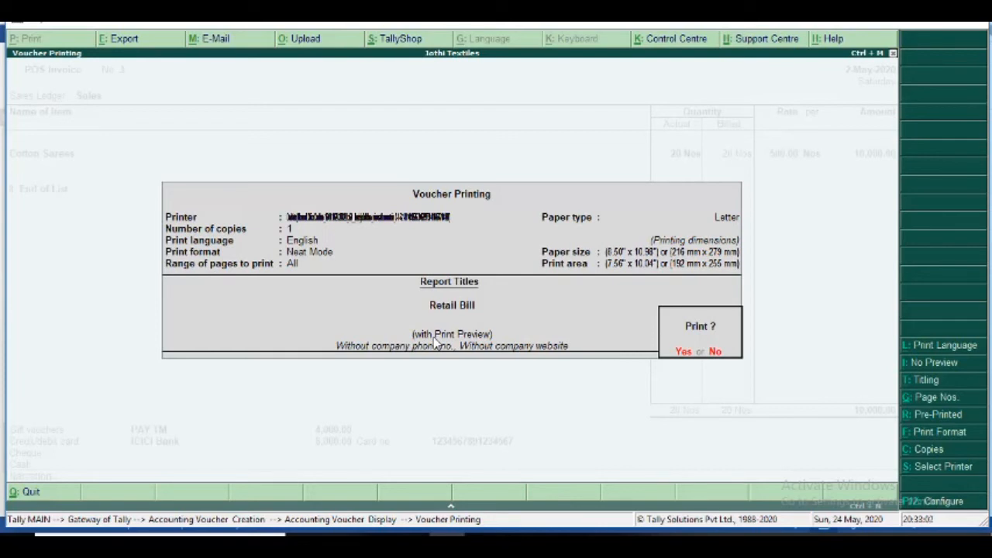
key("Return")
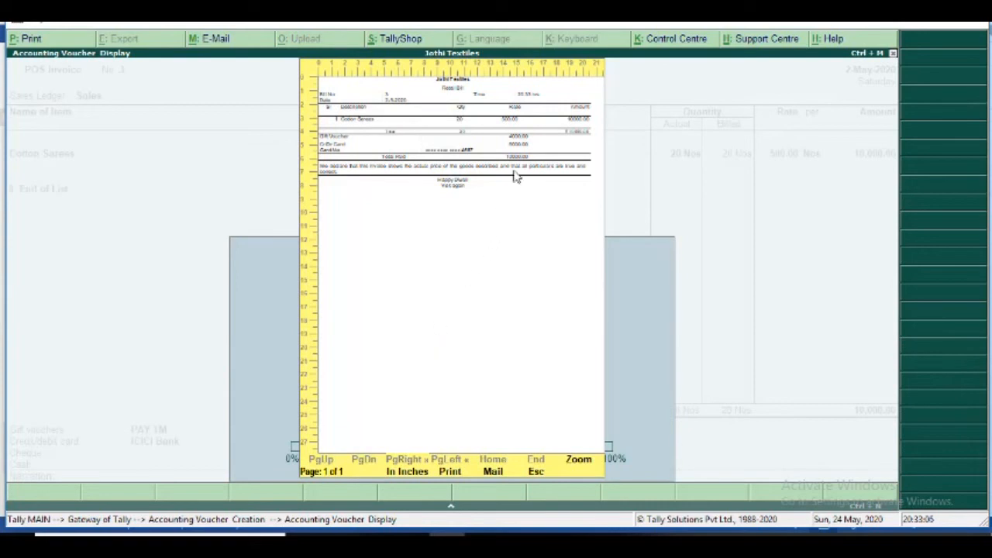
left_click(579, 461)
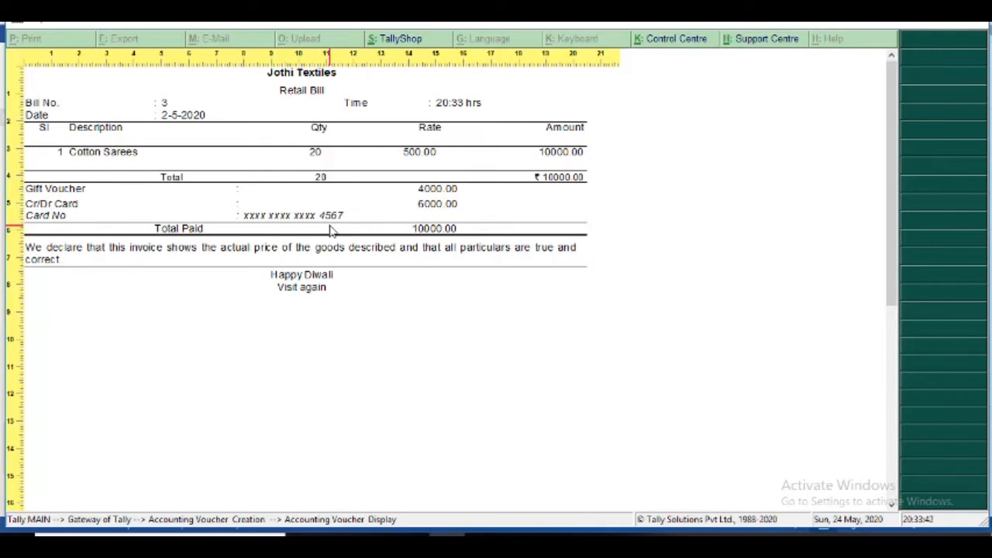
key("Escape")
key("Escape")
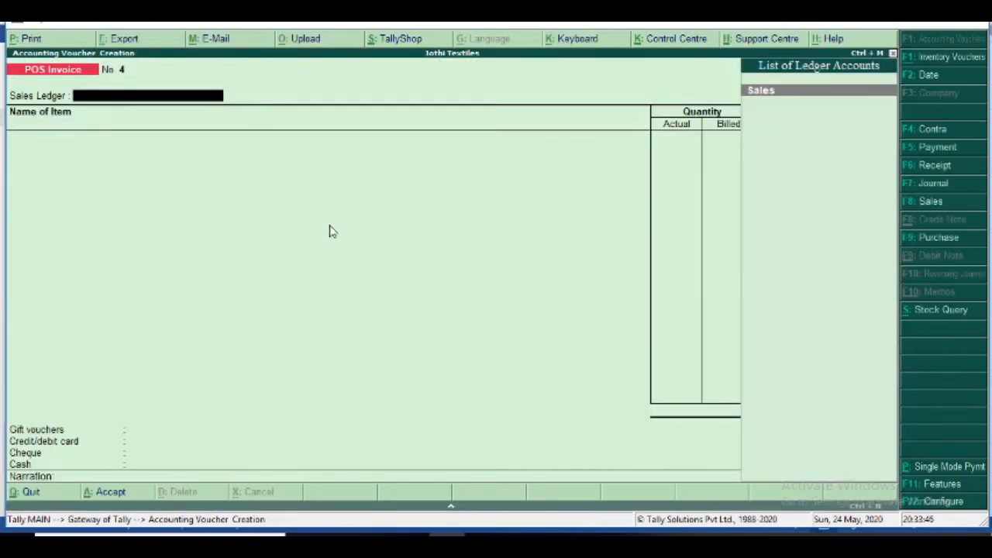
- Quit the new POS invoice No. 4 screen, leaving Tally at the Gateway
key("Escape")
key("Return")
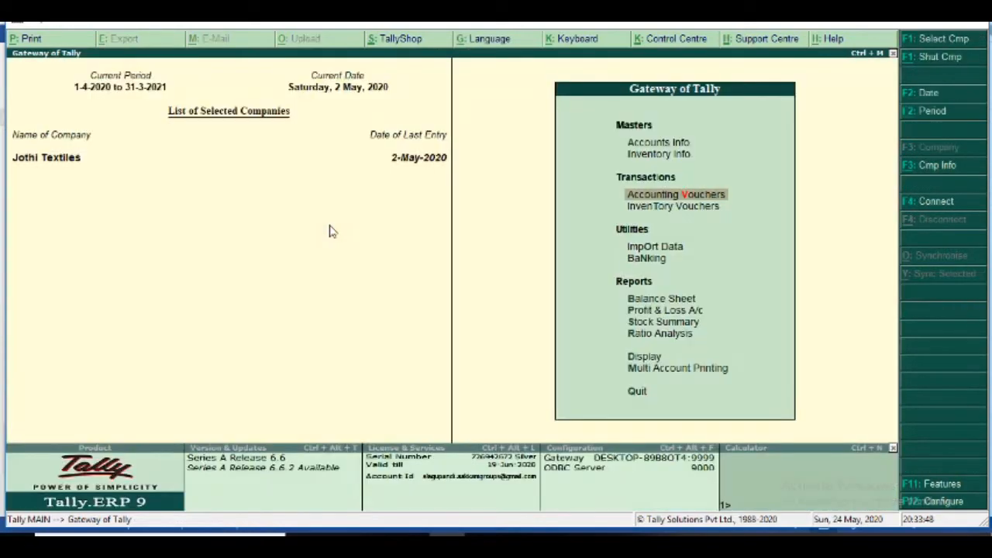
key("Escape")
key("n")
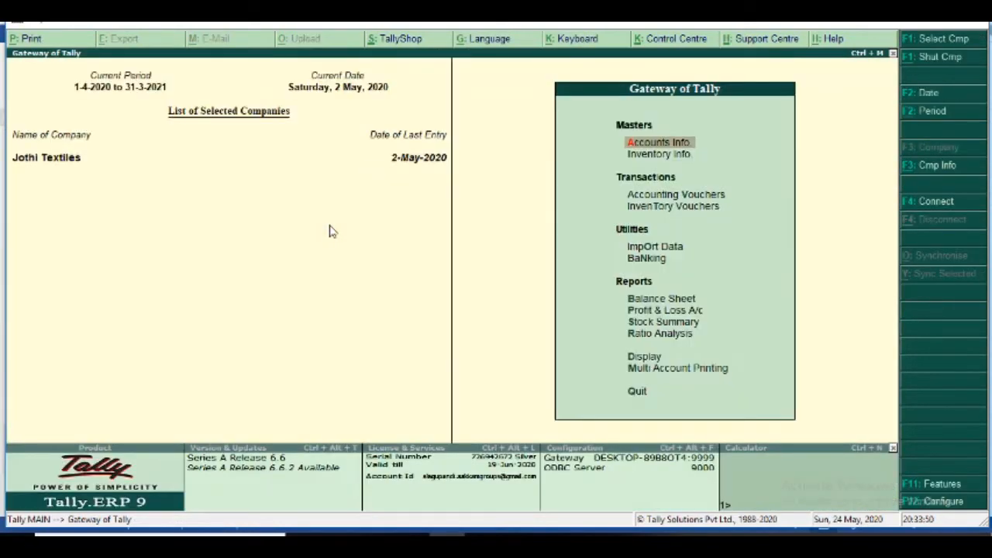
- In the Word notes, add a blank sub-bullet below 'Allow Party Details in POS Invoice – No'
key("alt+Tab")
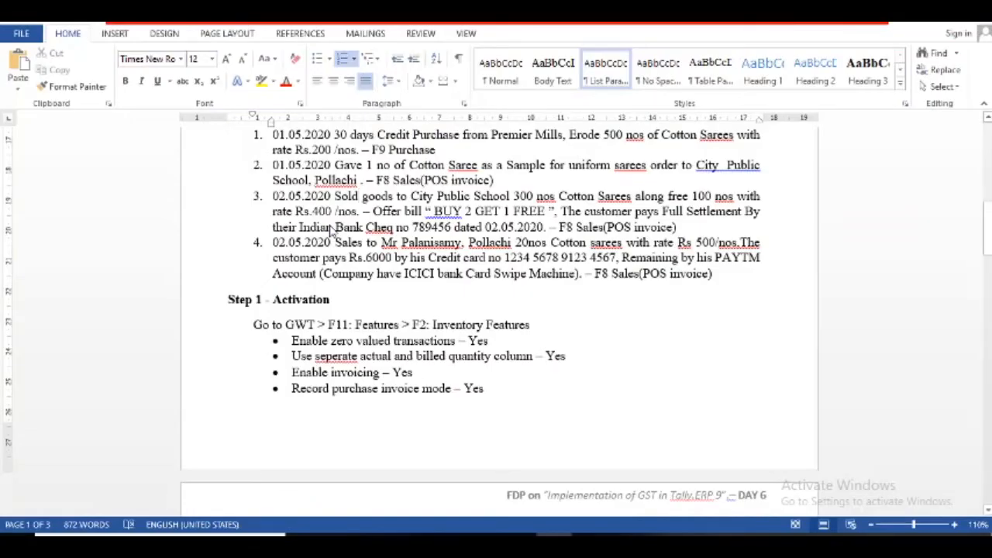
left_click(364, 372)
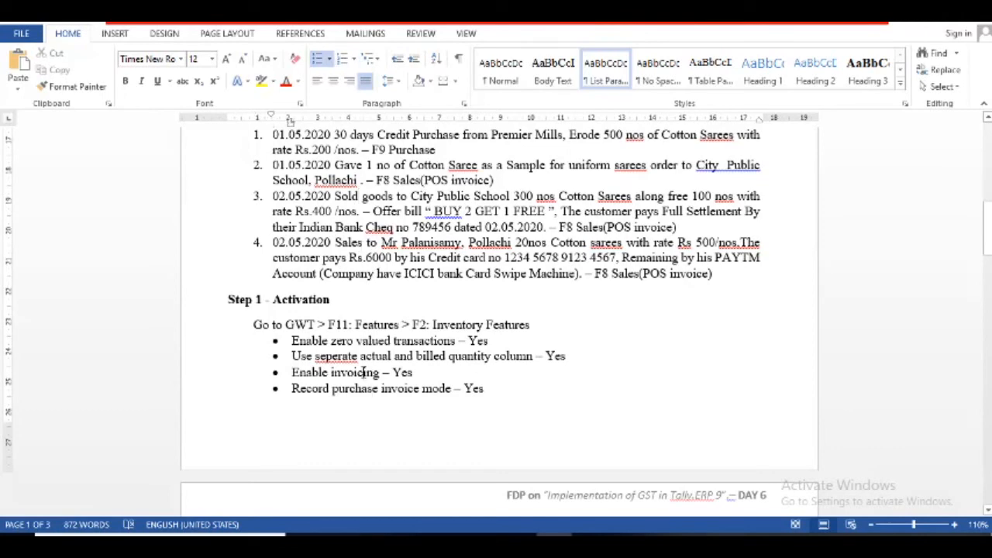
scroll(362, 372, "down", 6)
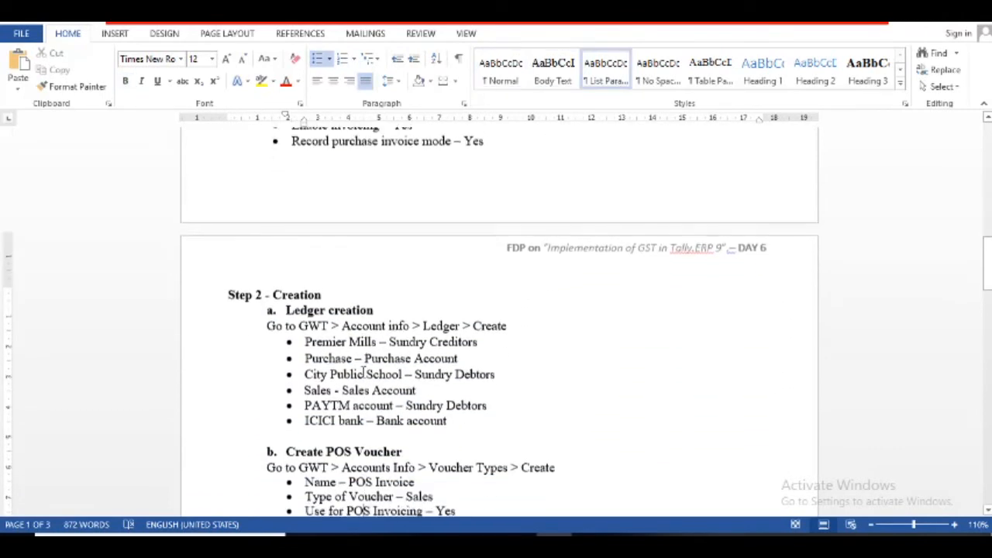
key("Page_Down")
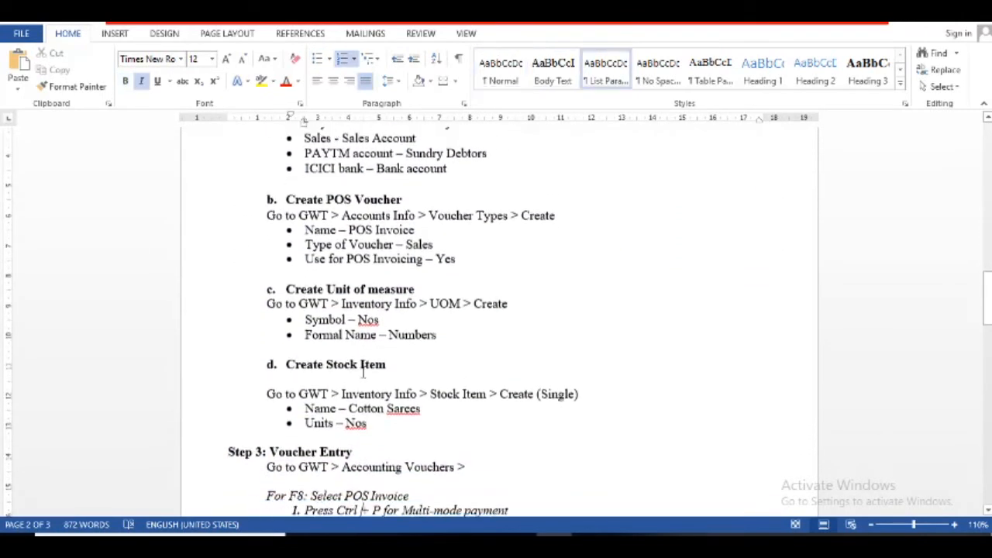
key("Down")
key("Down")
key("Down")
key("Down")
key("Down")
key("Down")
key("Down")
key("Down")
key("Down")
key("Down")
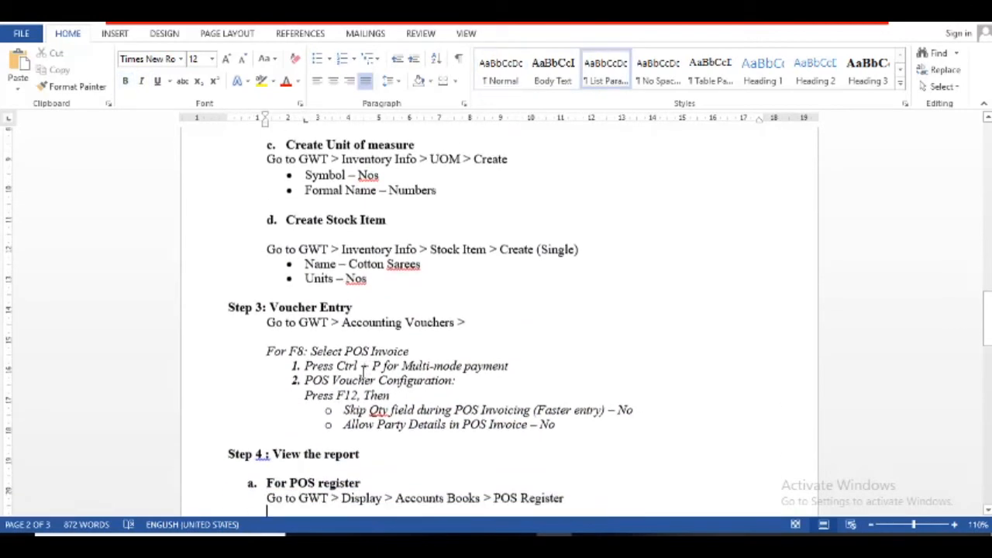
key("Down")
key("Down")
key("Down")
key("Down")
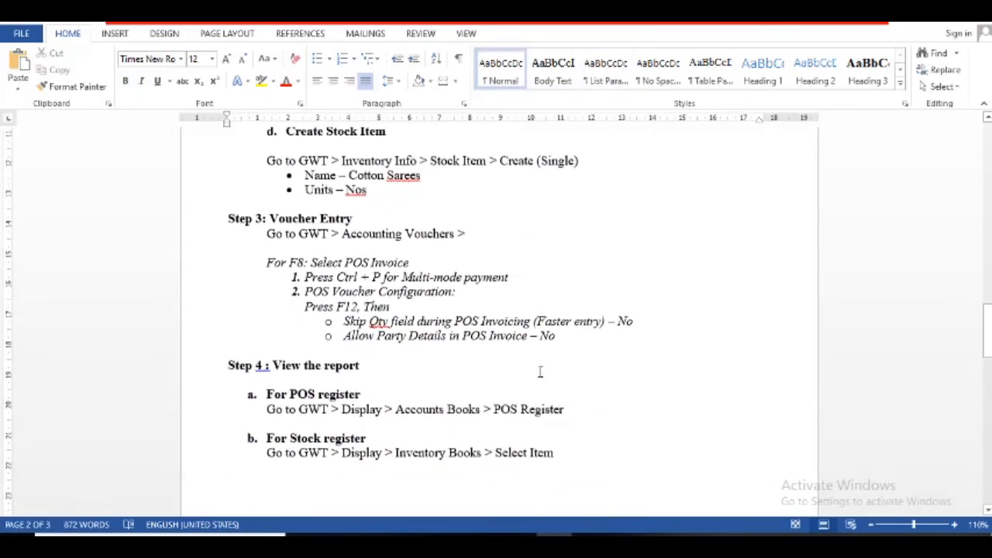
left_click(571, 334)
key("Return")
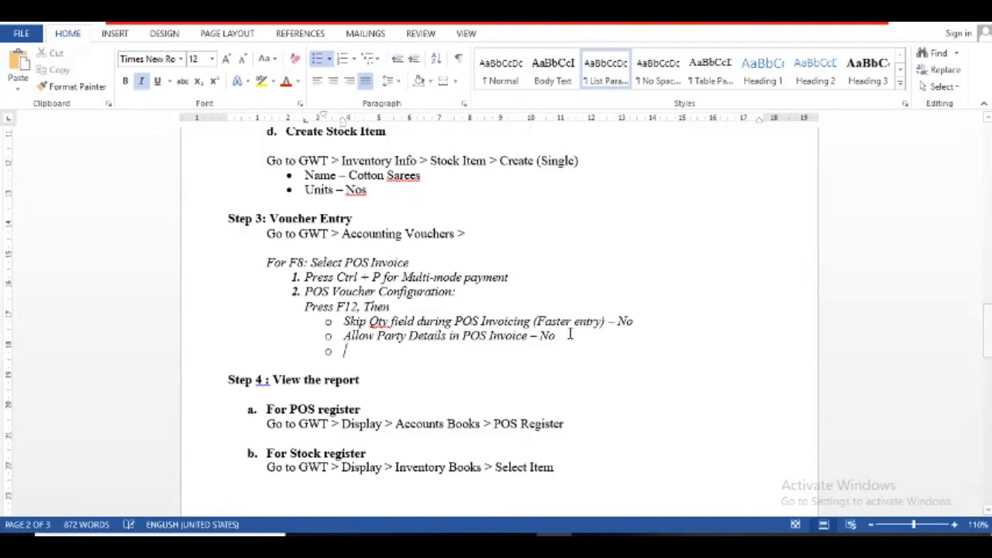
key("alt+Tab")
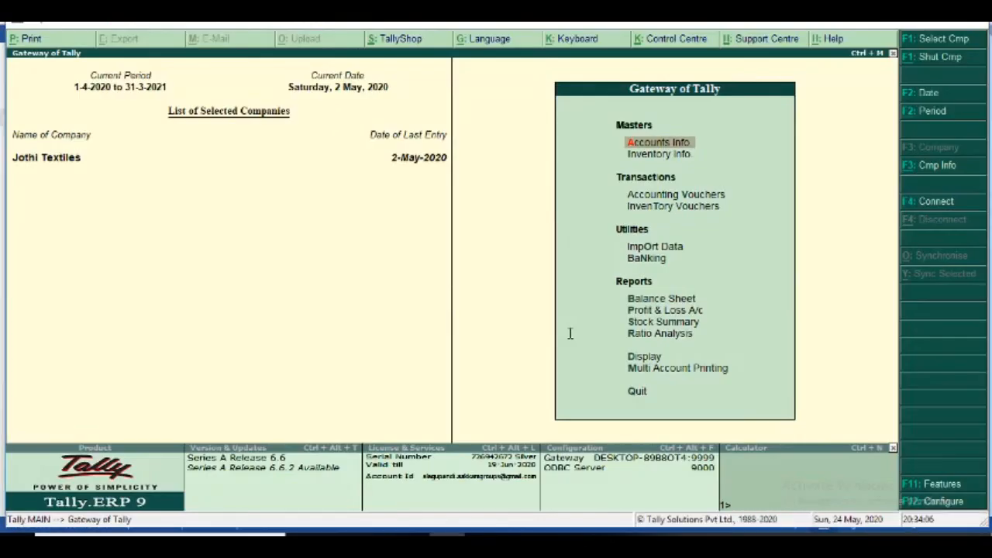
- Start a new POS Invoice and check its F12 configuration, then switch back to Word
key("v")
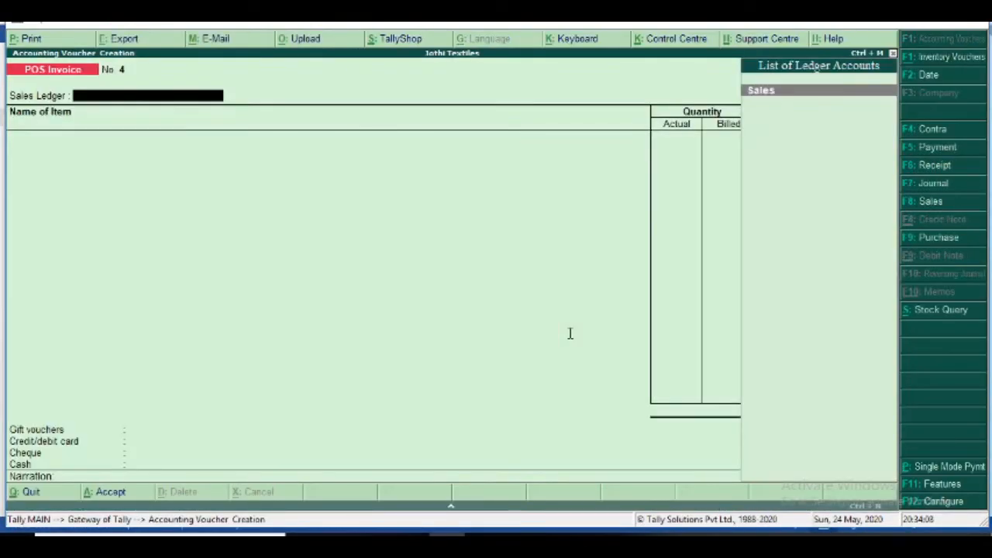
left_click(939, 503)
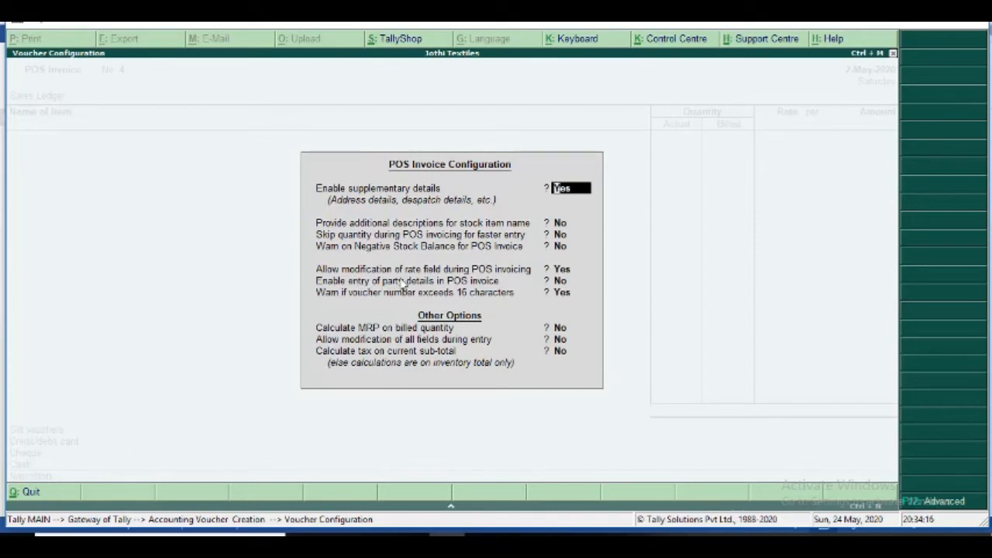
key("alt+Tab")
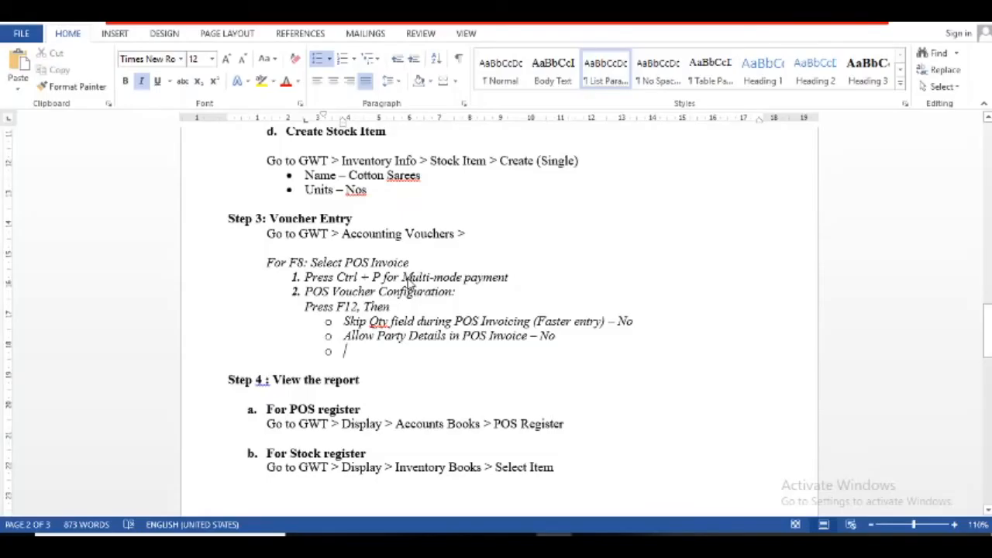
- Type the sub-bullet 'Allow modification of rate field during POS invoicing - Yes' in the notes
type("Allow")
key("BackSpace")
key("BackSpace")
type("ow ")
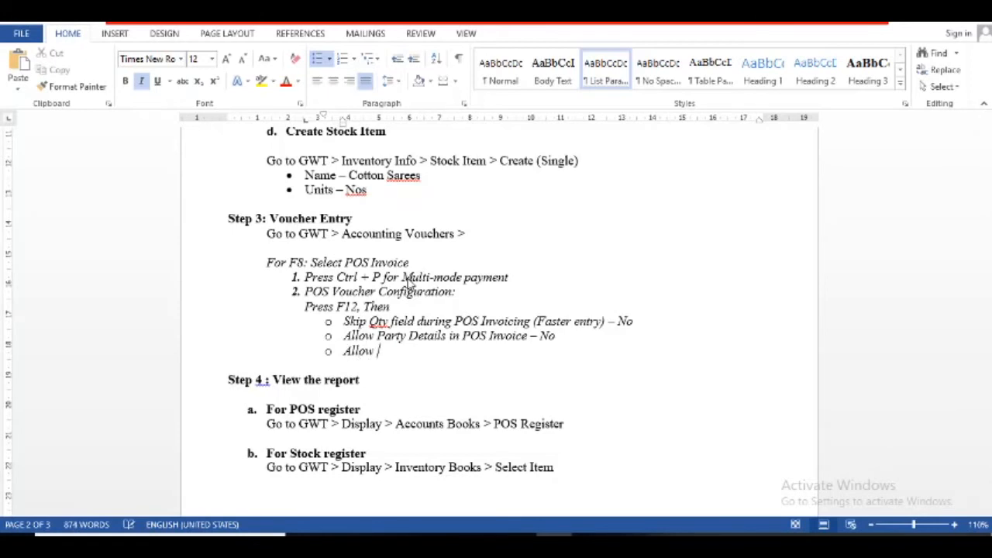
type("modificat")
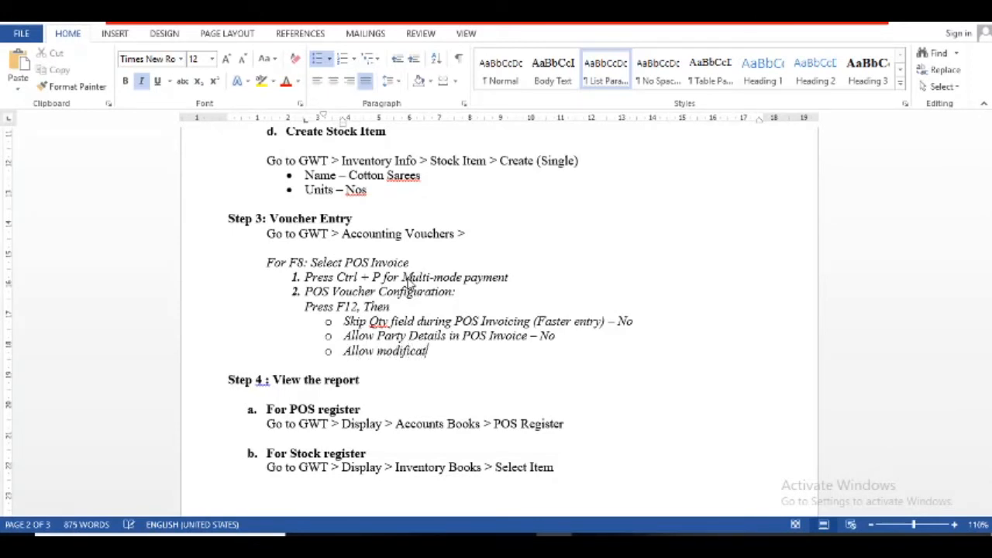
type("ions")
key("BackSpace")
type("of rea")
key("BackSpace")
key("BackSpace")
type("a")
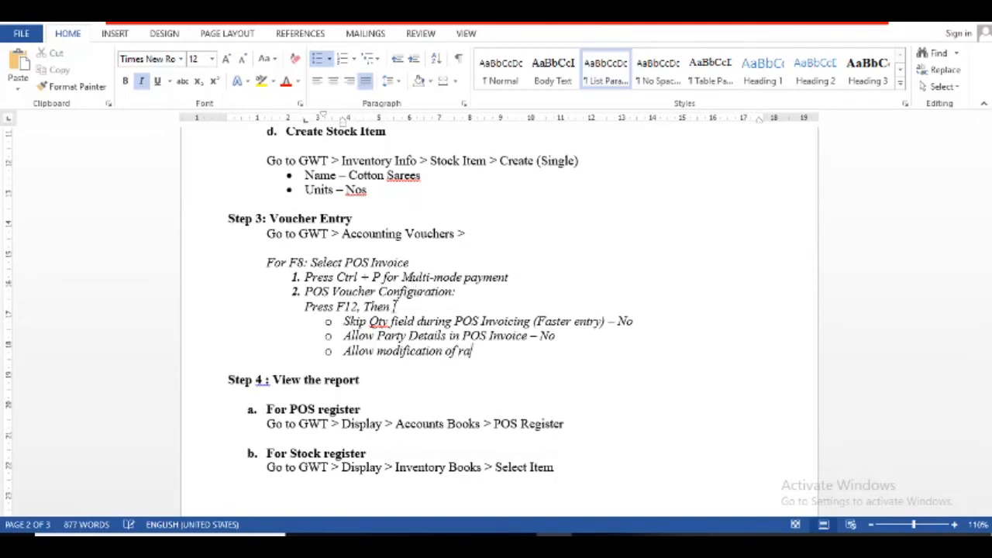
type("te field")
key("alt+Tab")
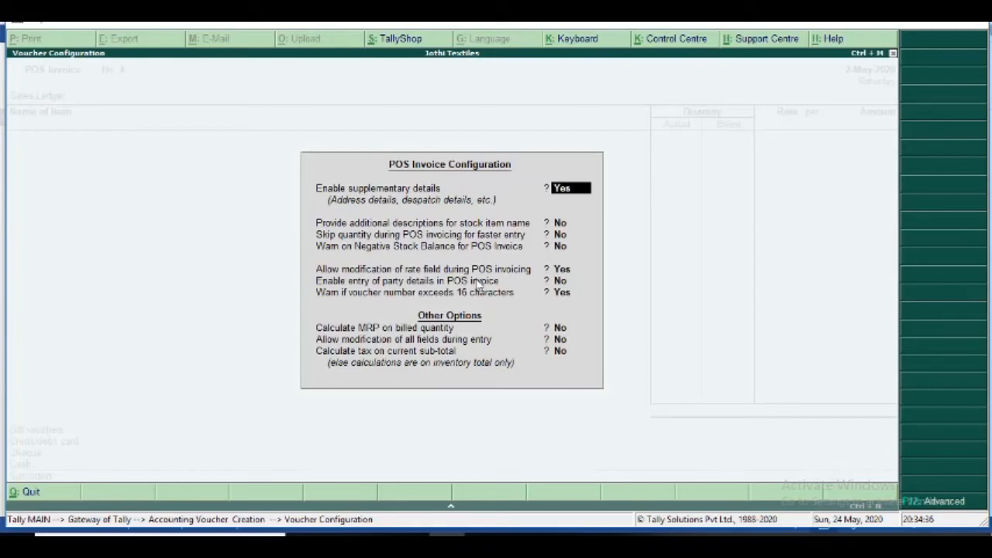
key("alt+Tab")
type("d")
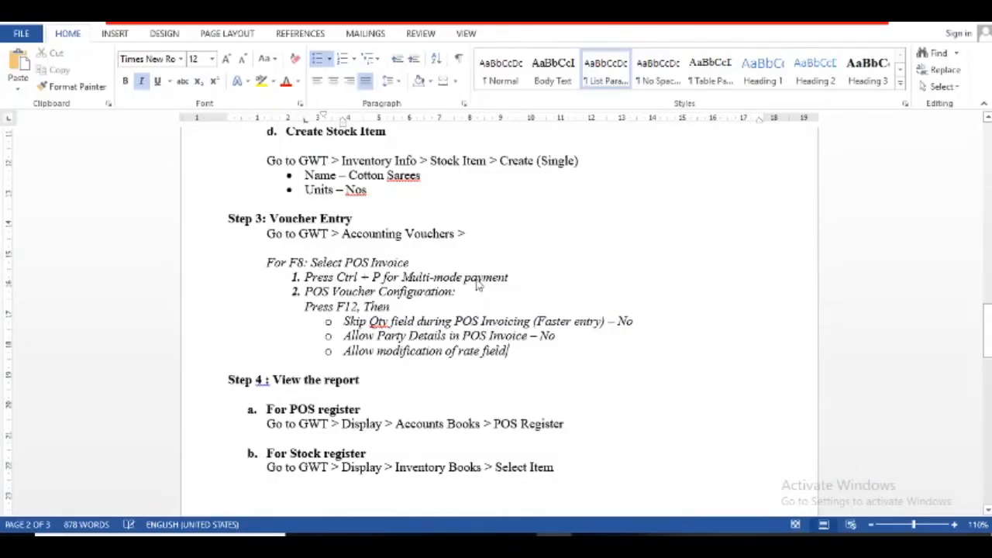
type(" during")
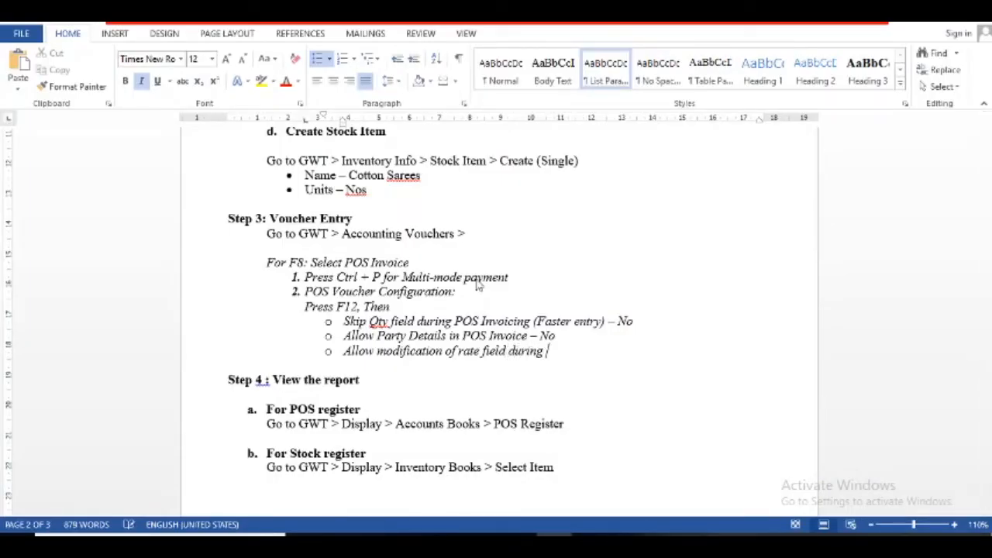
type(" POS invoice=")
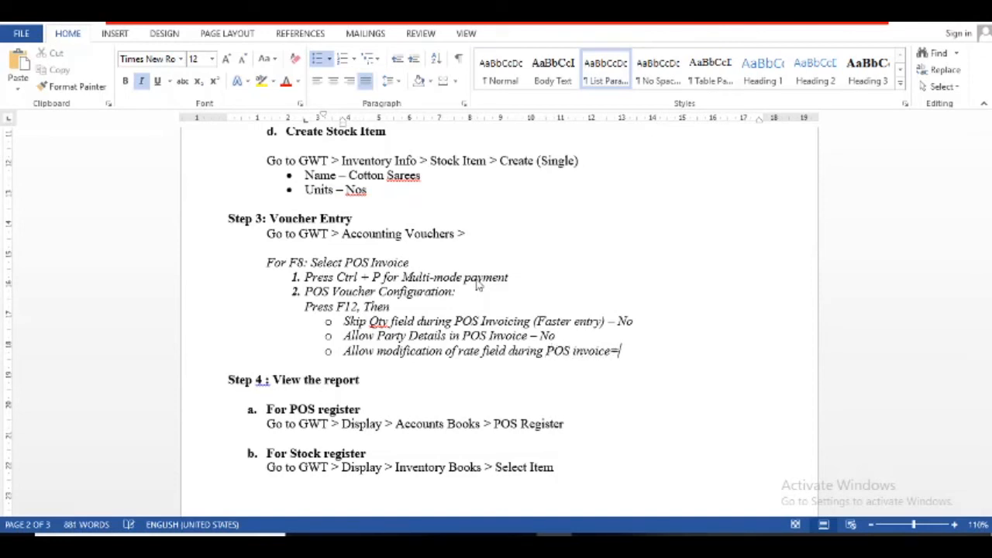
key("BackSpace")
type("ing - Yes")
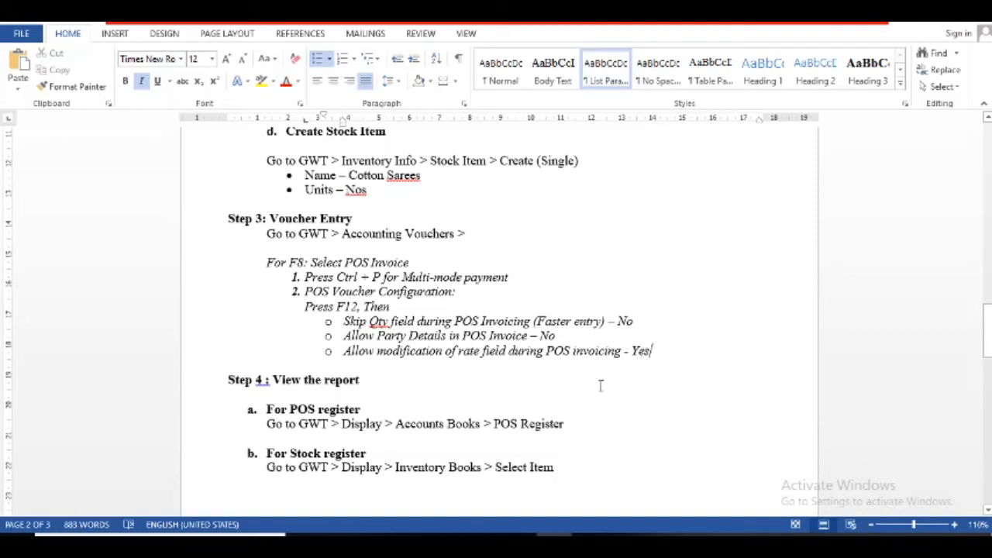
- Move to the blank line under Step 4, then exit Tally's configuration to the Gateway of Tally
left_click(335, 392)
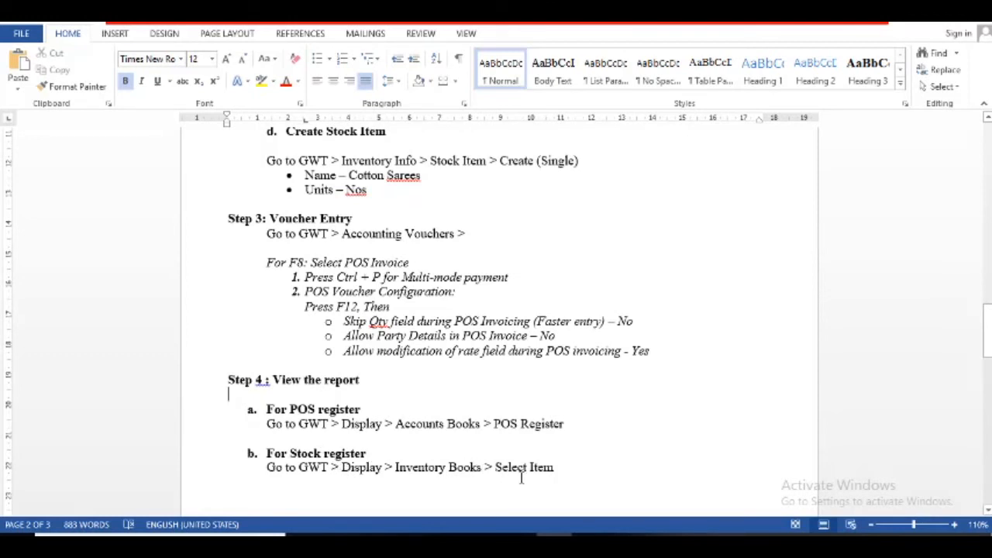
key("alt+Tab")
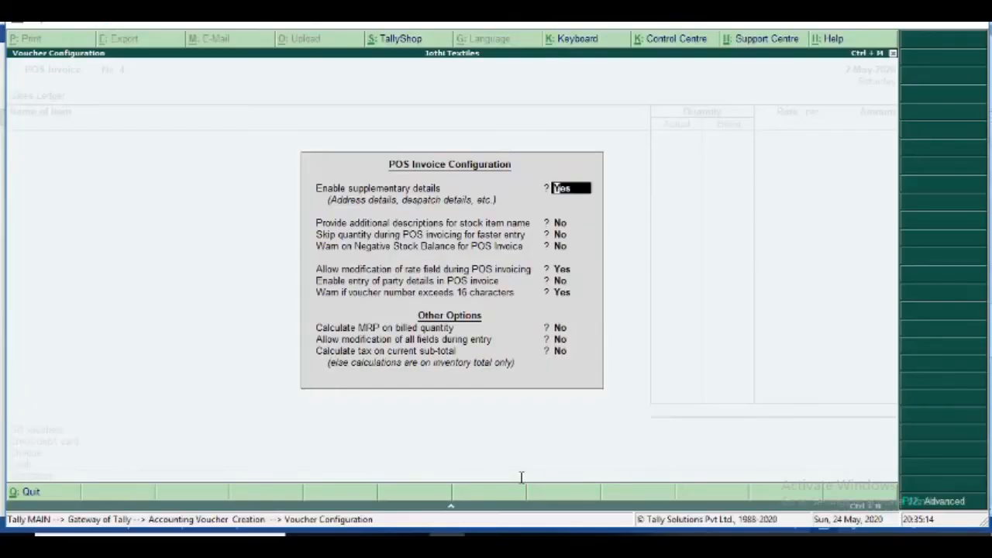
key("alt+Tab")
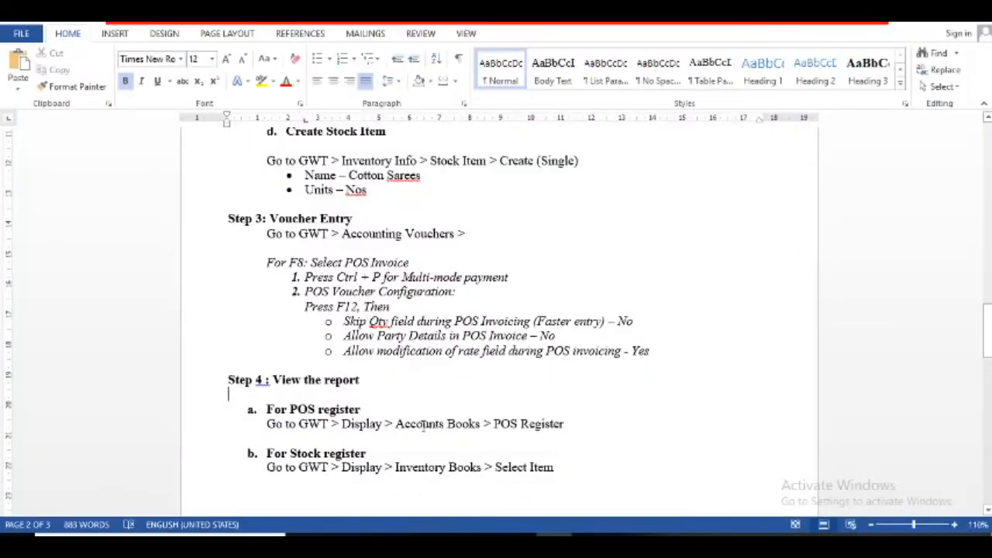
key("alt+Tab")
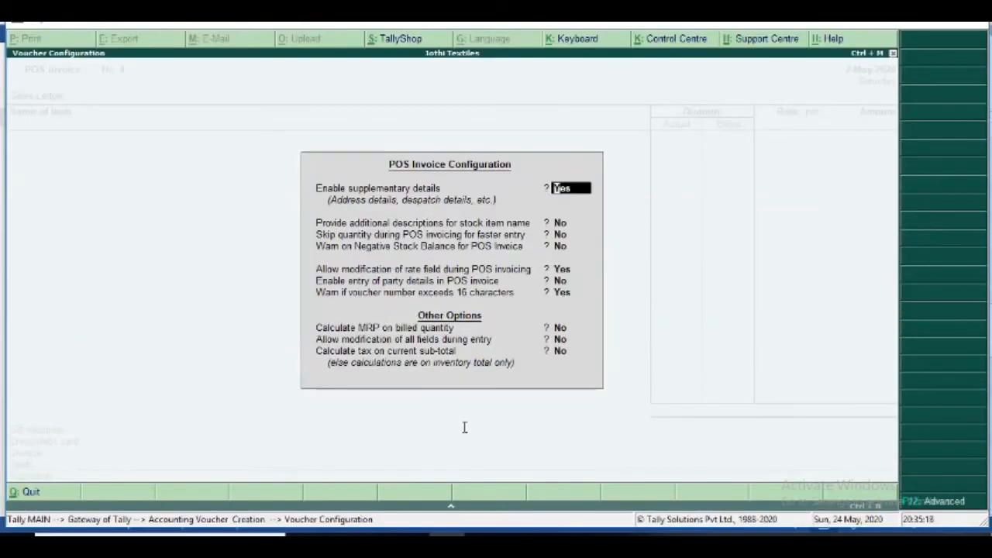
key("Escape")
key("Escape")
key("Escape")
key("Escape")
- Open Display > Account Books > POS Register, showing invoices 2 and 3 totalling 90,000.00
key("Down")
key("Down")
key("Down")
key("Down")
key("Down")
key("Down")
key("Down")
key("Down")
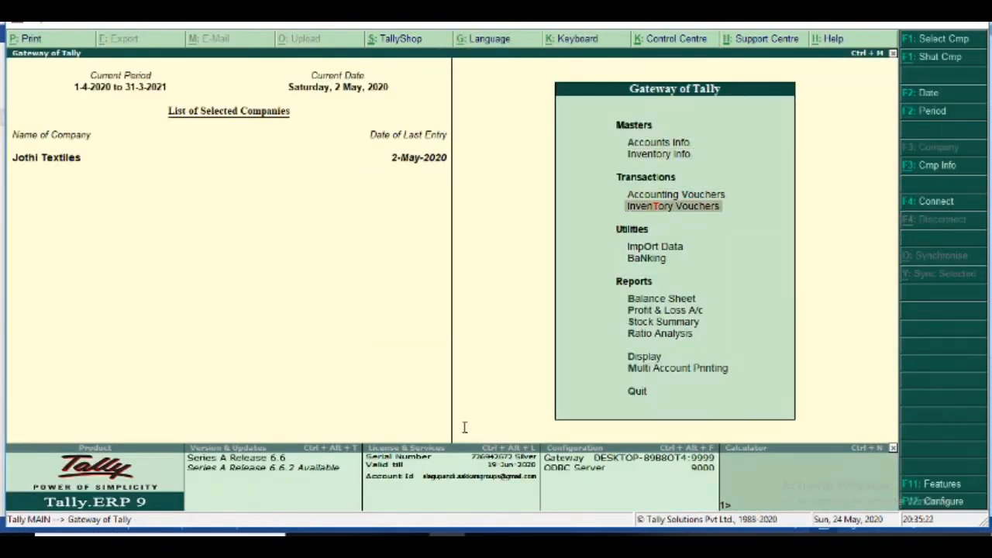
key("Down")
key("Down")
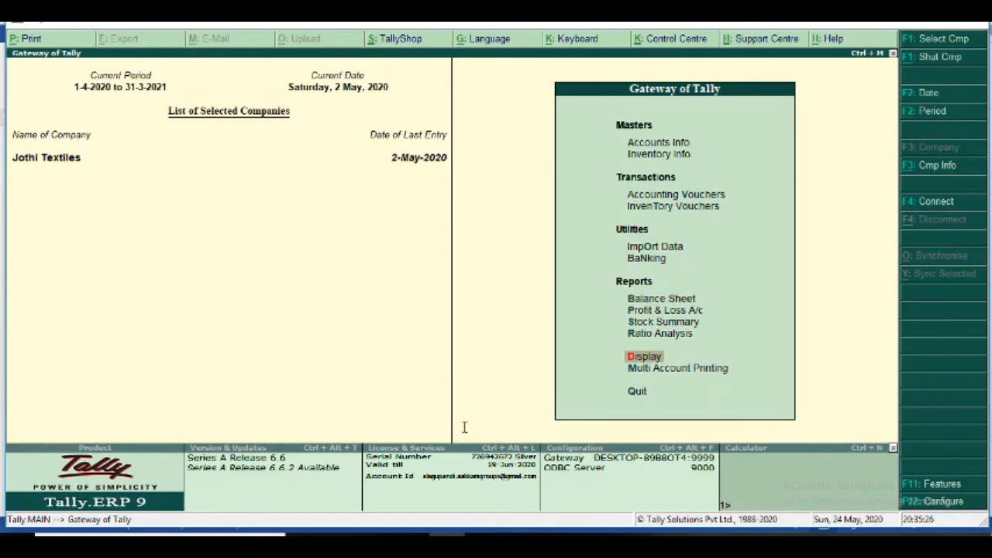
key("Return")
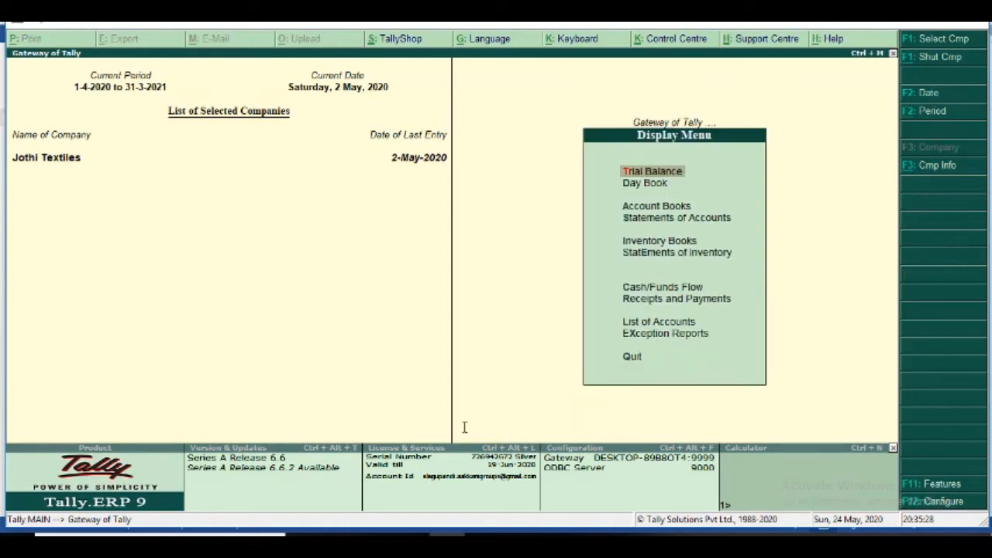
key("Down")
key("Down")
key("Return")
key("Down")
key("Down")
key("Down")
key("Down")
key("Down")
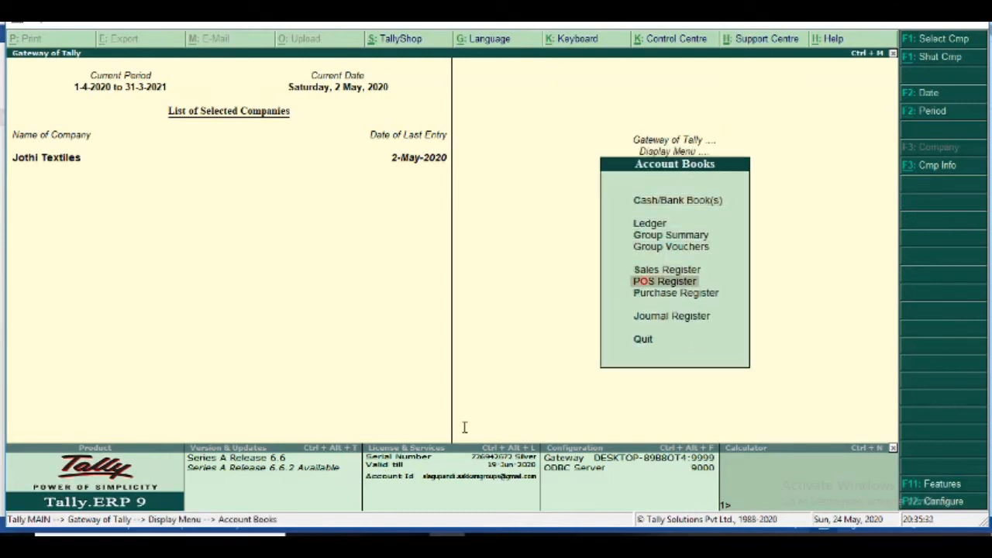
key("Return")
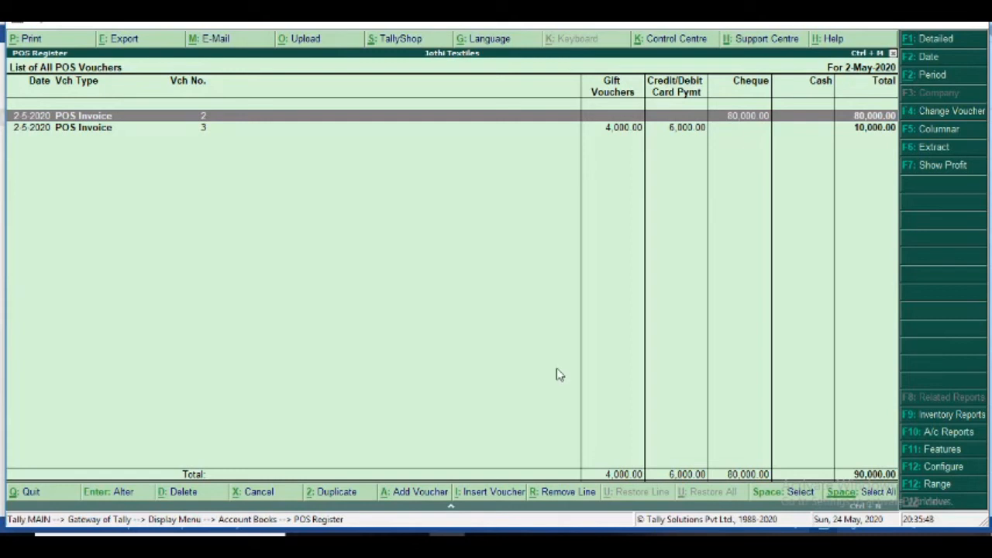
left_click(922, 79)
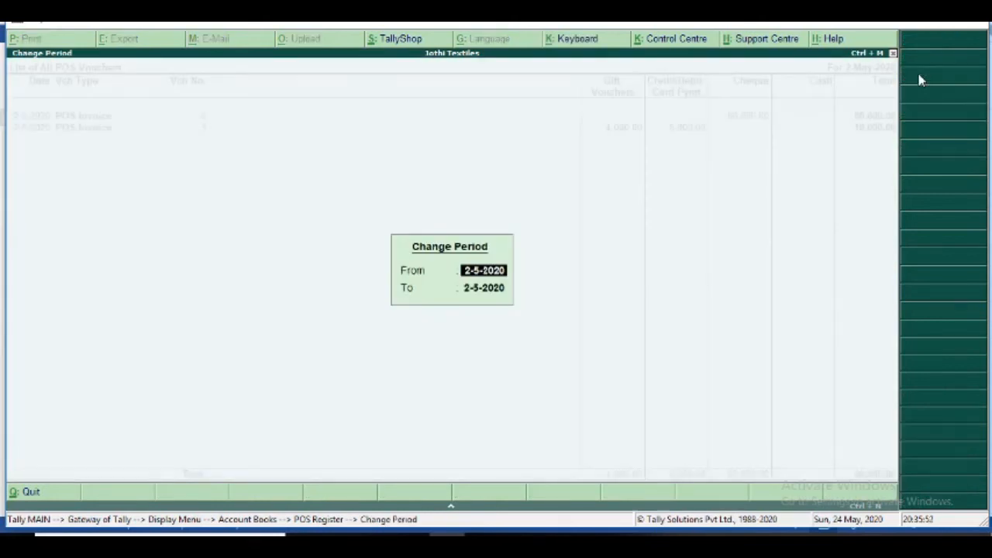
- Set the POS Register period from 1-5-2020 to 2-5-2020 so invoices 1 to 3 appear
key("BackSpace")
key("Escape")
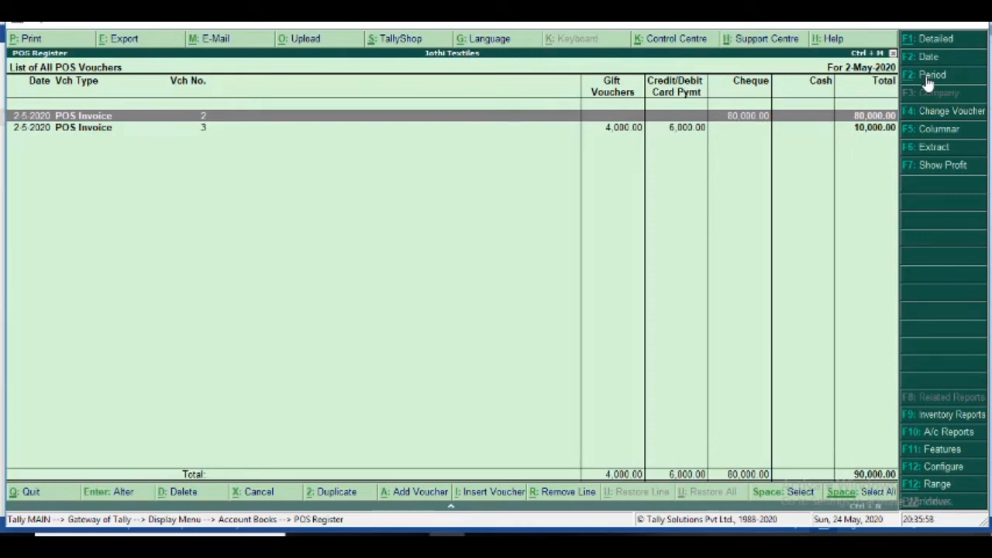
left_click(929, 75)
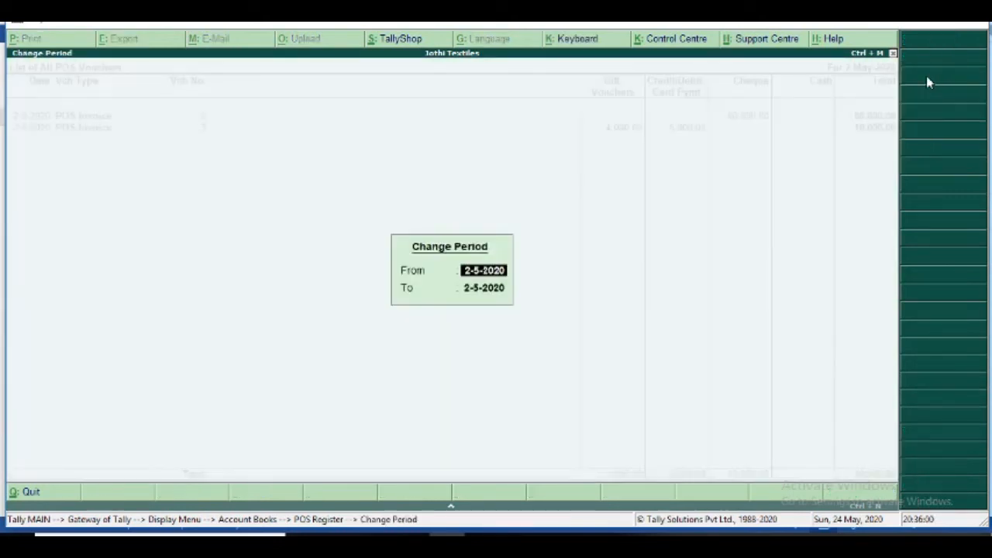
type("1-5")
key("Return")
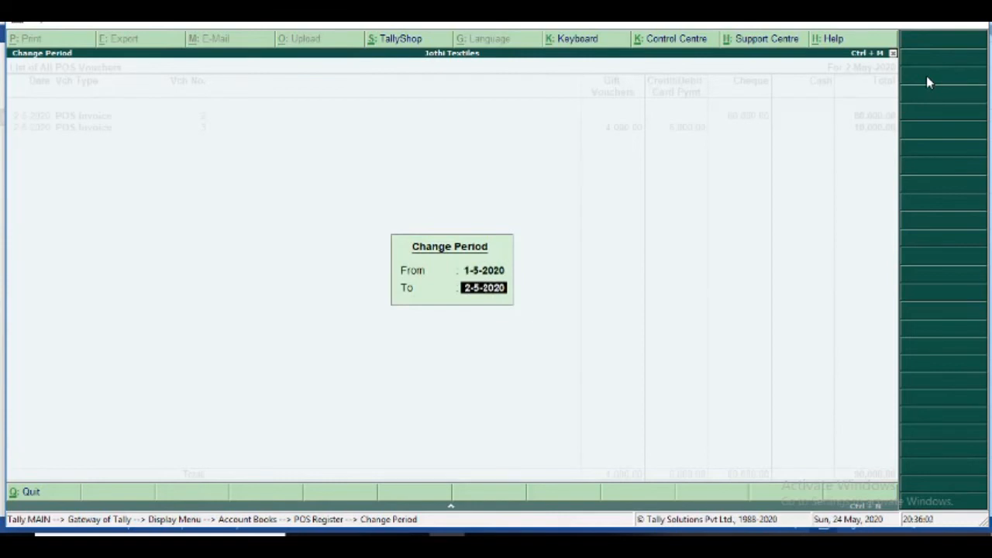
key("Return")
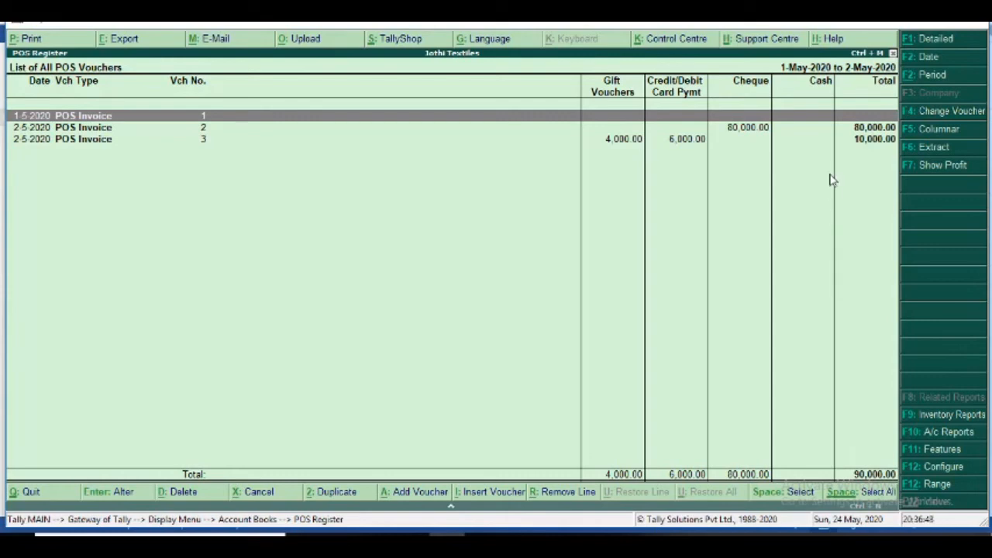
key("alt+Tab")
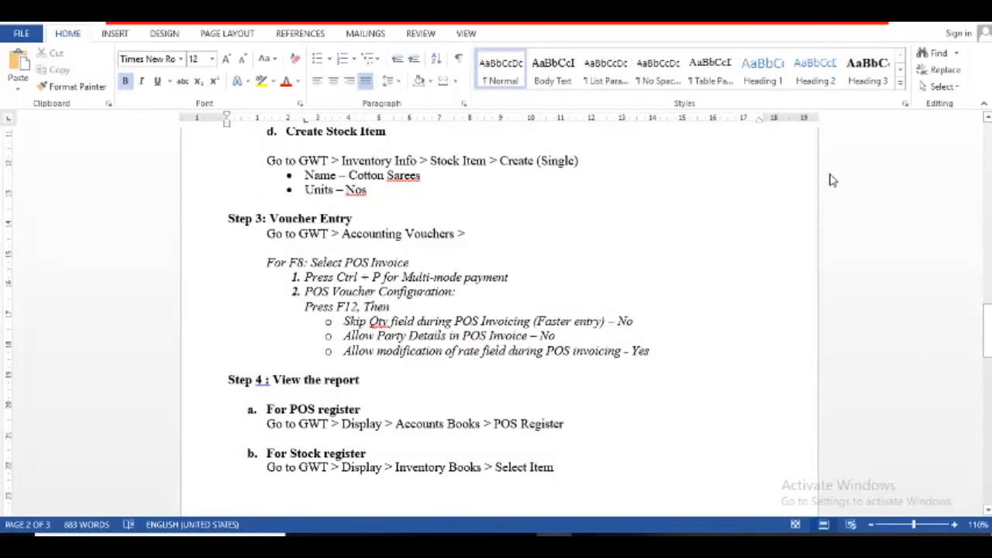
- Display Cotton Sarees' May 2020 stock vouchers via Inventory Books, closing at 179 Nos worth 35,800.00
key("alt")
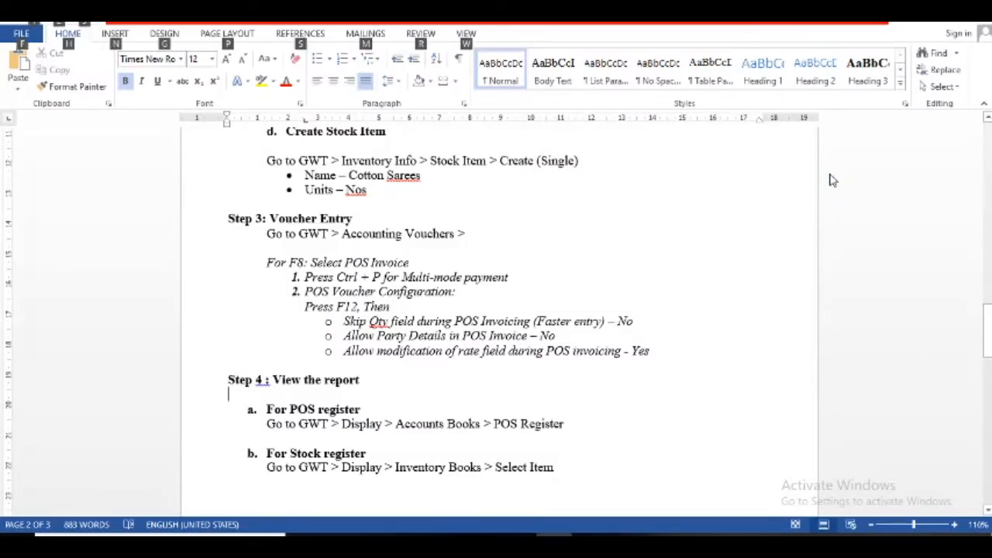
key("alt+Tab")
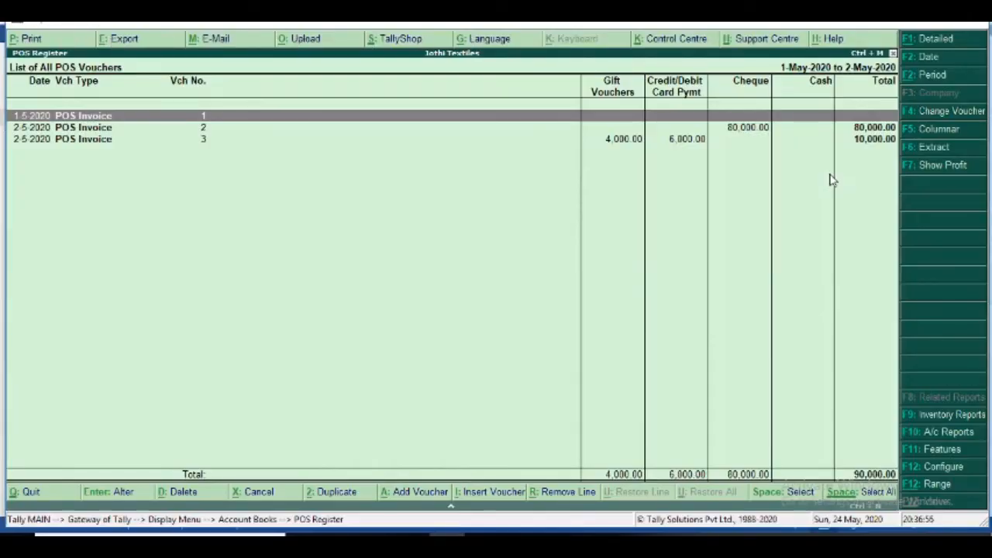
key("Escape")
key("Escape")
key("Escape")
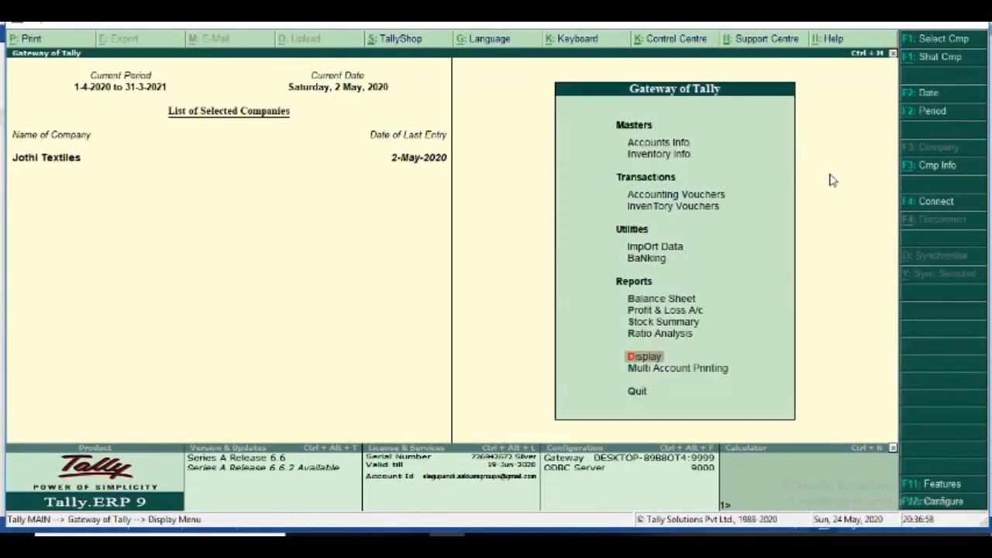
key("Return")
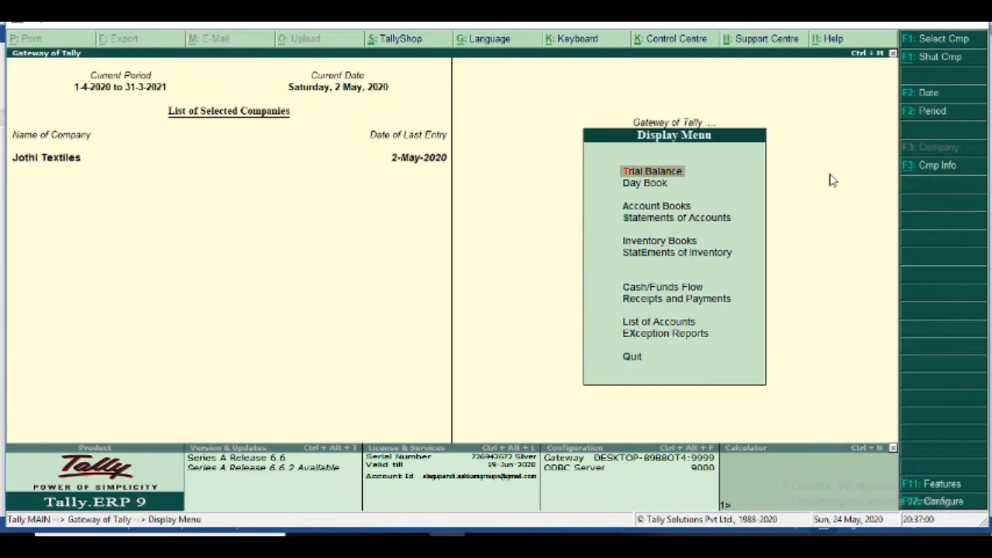
key("Down")
key("Down")
key("Down")
key("Down")
key("Return")
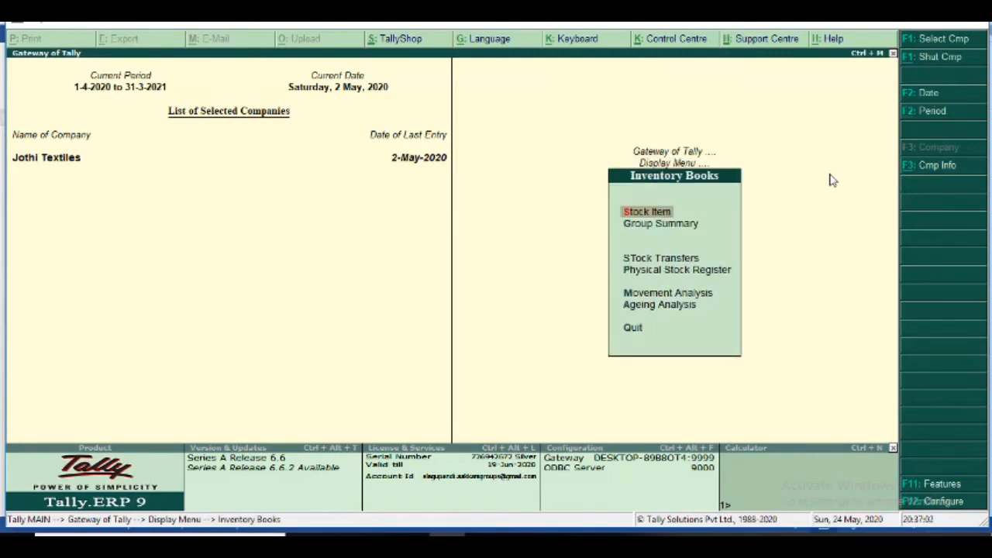
key("Return")
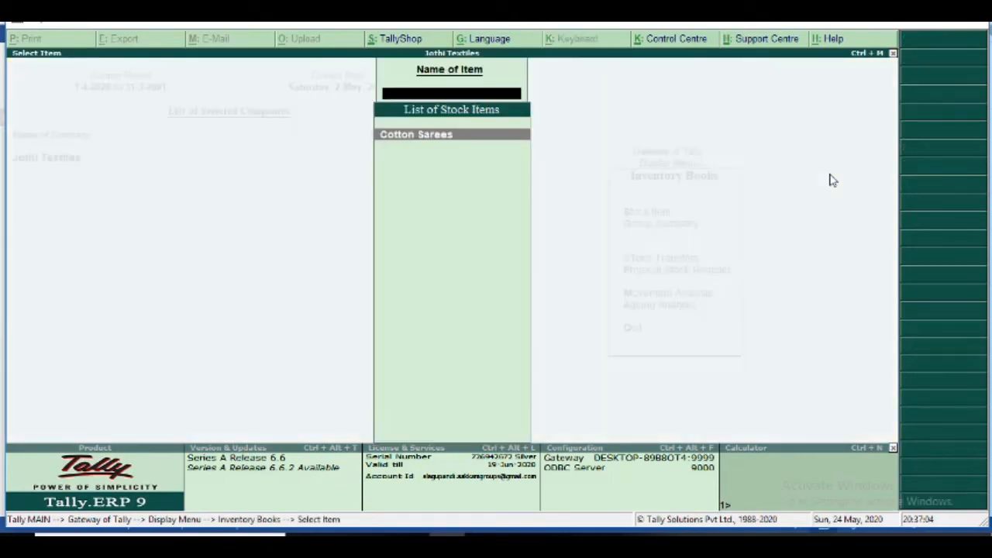
key("Return")
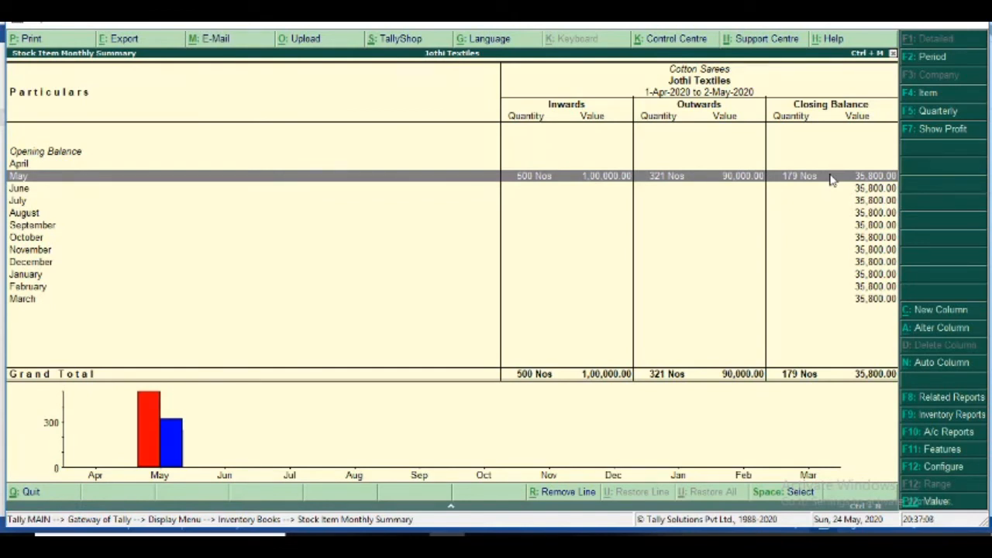
key("Return")
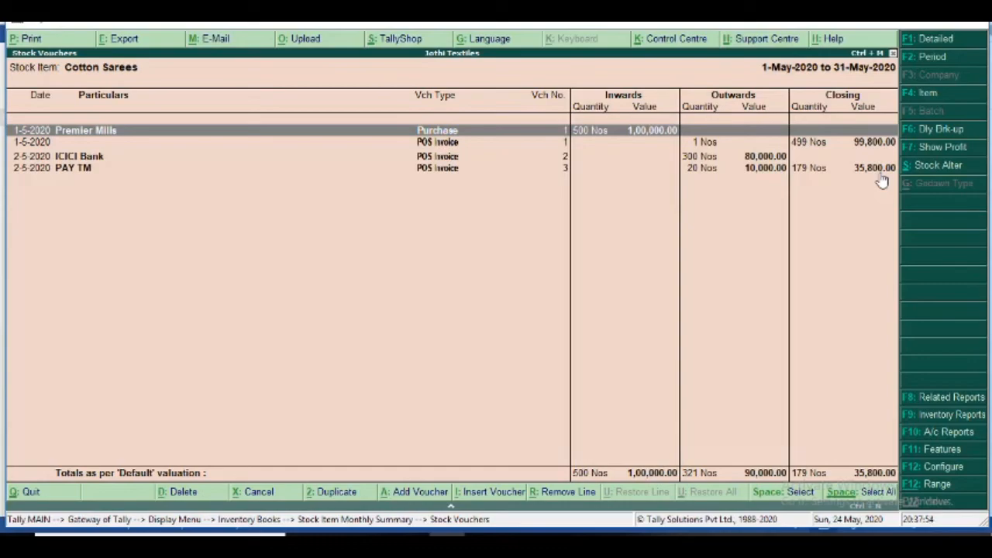
key("alt+Tab")
key("Down")
key("Down")
key("Down")
key("Down")
key("Down")
key("Down")
key("Down")
key("Down")
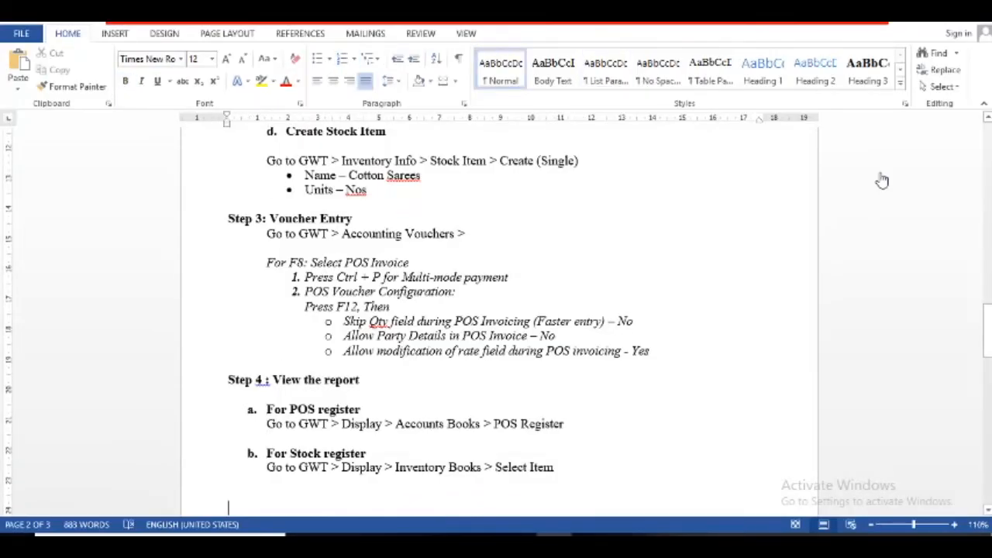
- Insert a line break above heading IV so 'Create POS Voucher Type with Voucher Class' starts page 3
key("Down")
key("Down")
key("Down")
key("Down")
key("Down")
key("Down")
key("Down")
key("Down")
key("Down")
key("Down")
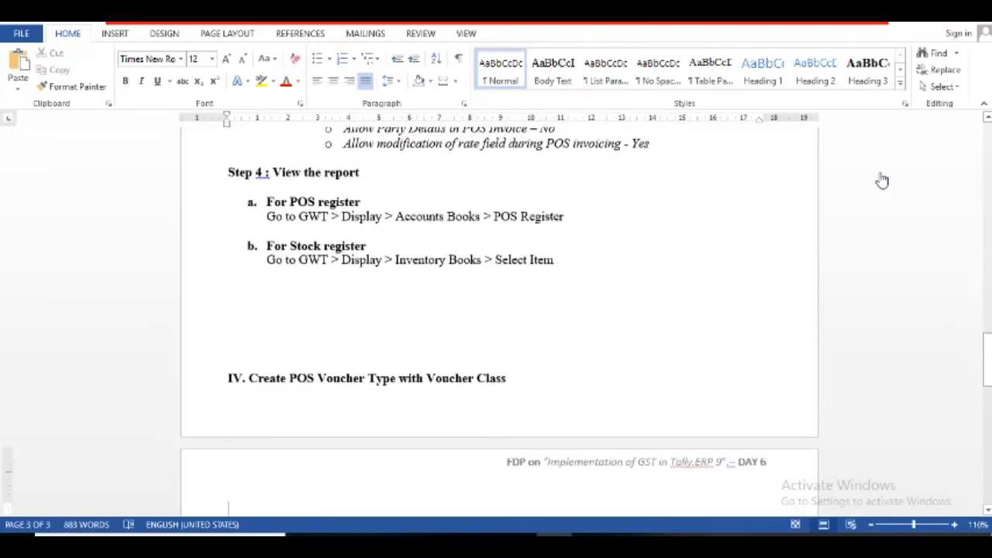
key("Up")
key("Up")
key("Up")
key("Up")
key("Up")
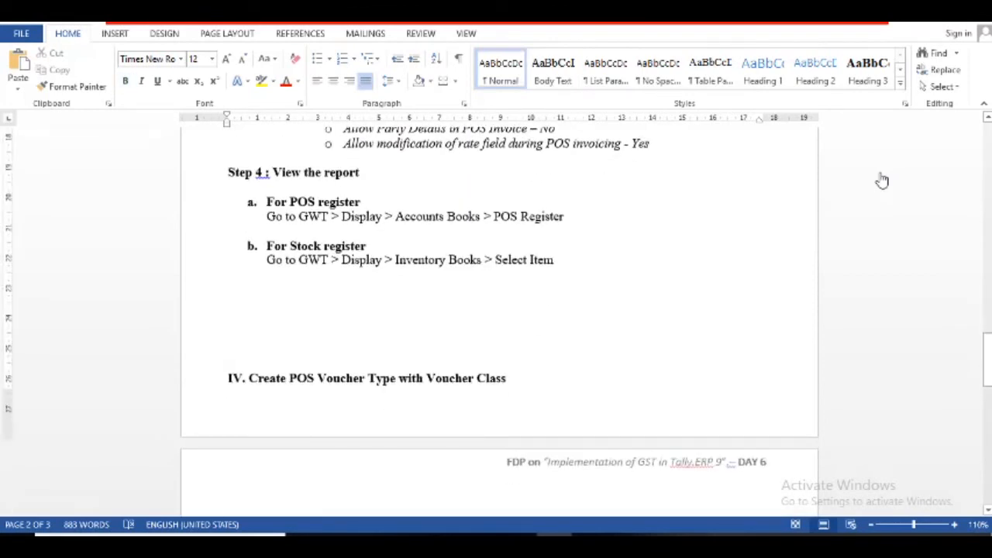
key("Return")
key("Down")
key("Down")
key("Down")
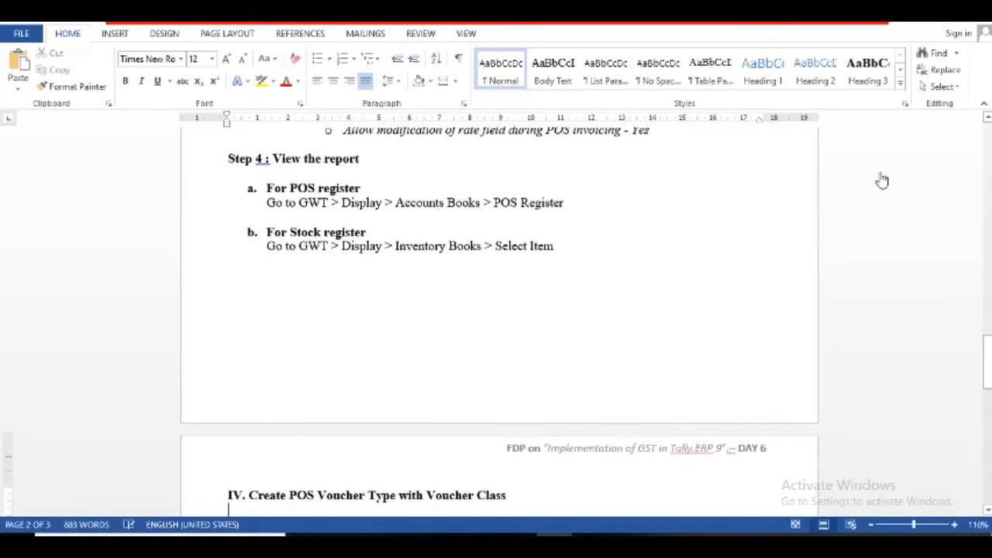
key("Up")
key("Up")
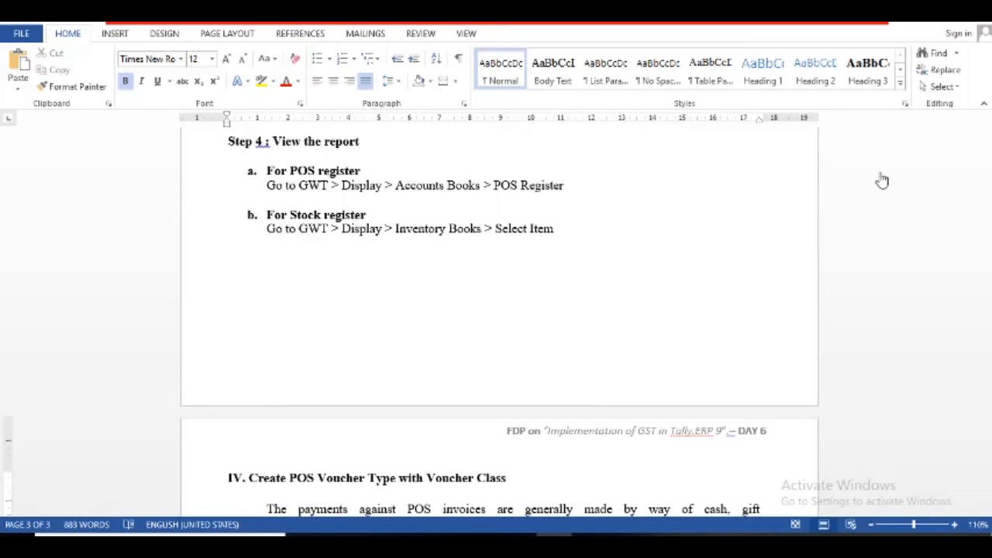
key("Down")
key("Down")
key("Down")
key("Down")
key("Down")
key("Down")
key("Down")
key("Down")
key("Down")
key("Down")
key("Down")
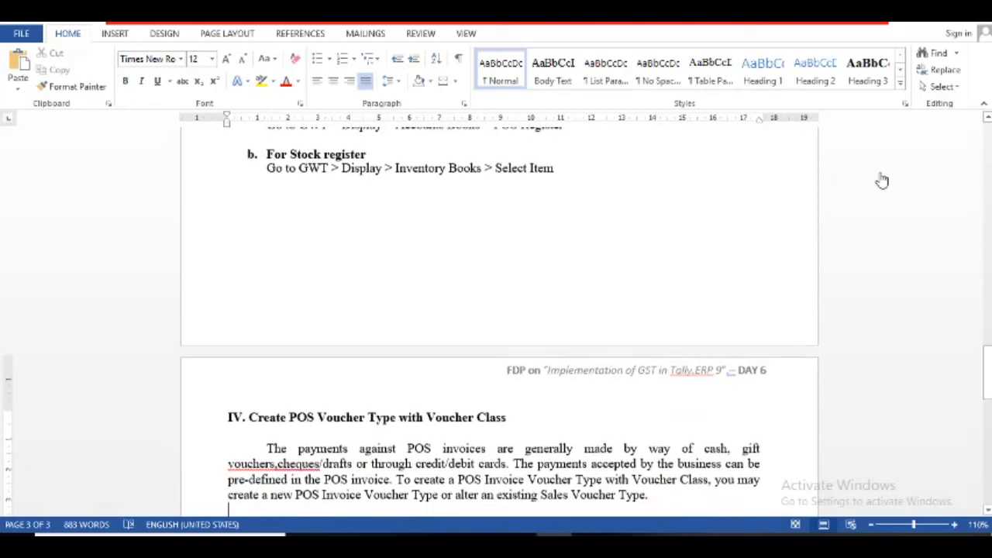
key("Down")
key("Down")
key("Down")
key("Down")
key("Down")
key("Down")
key("Down")
key("Down")
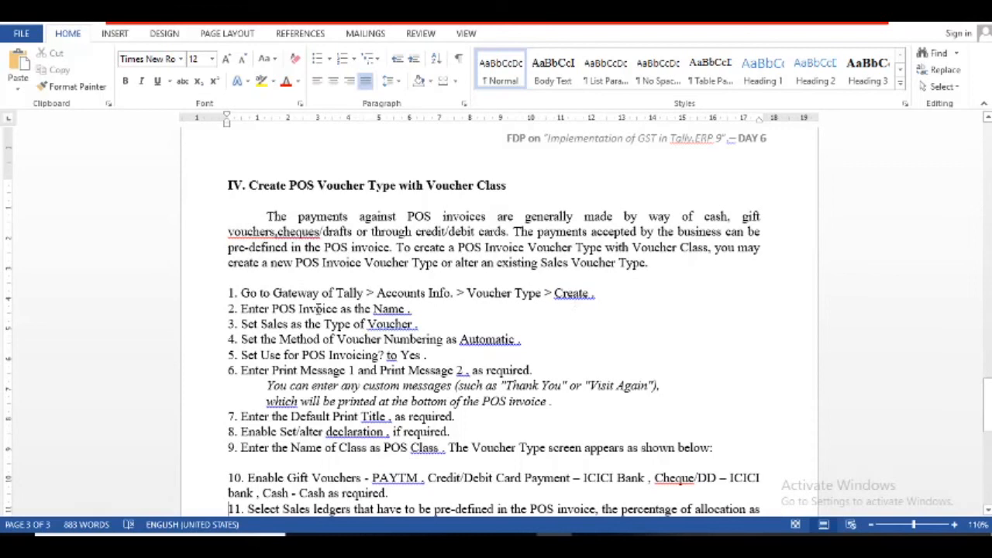
- Correct the ending of 'Invoice' in step 2 and extend step 1 to read Create / alter
left_click(338, 309)
key("BackSpace")
key("BackSpace")
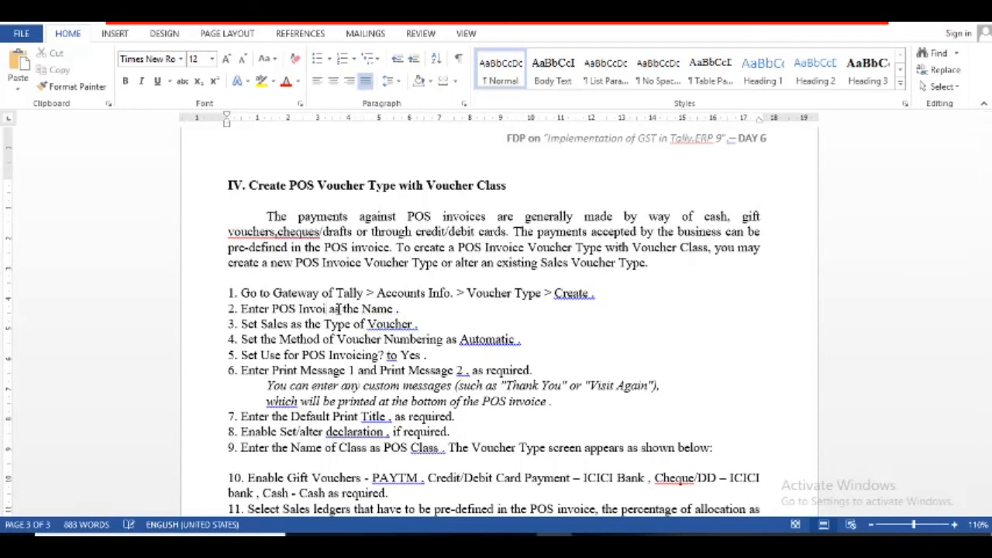
type("ce")
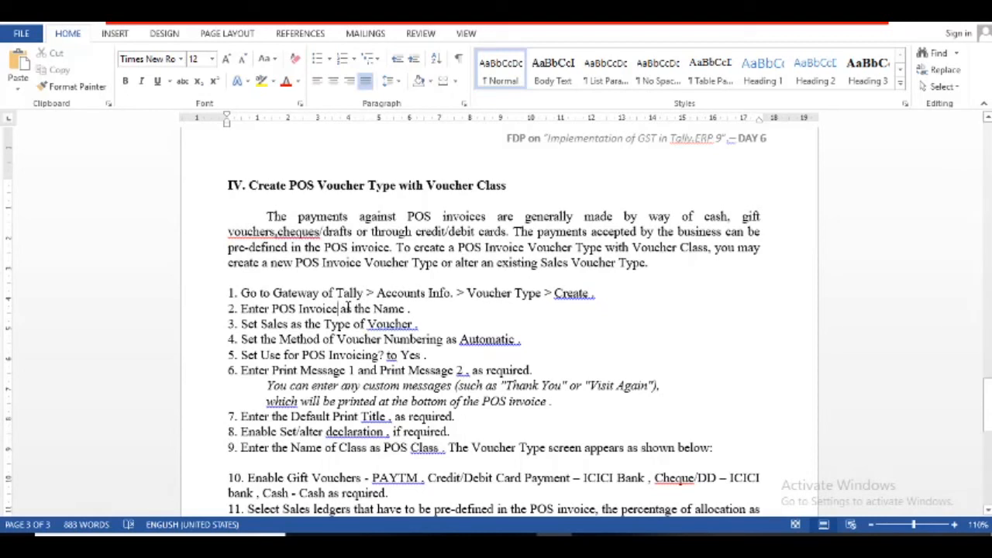
left_click(592, 293)
type(".alte")
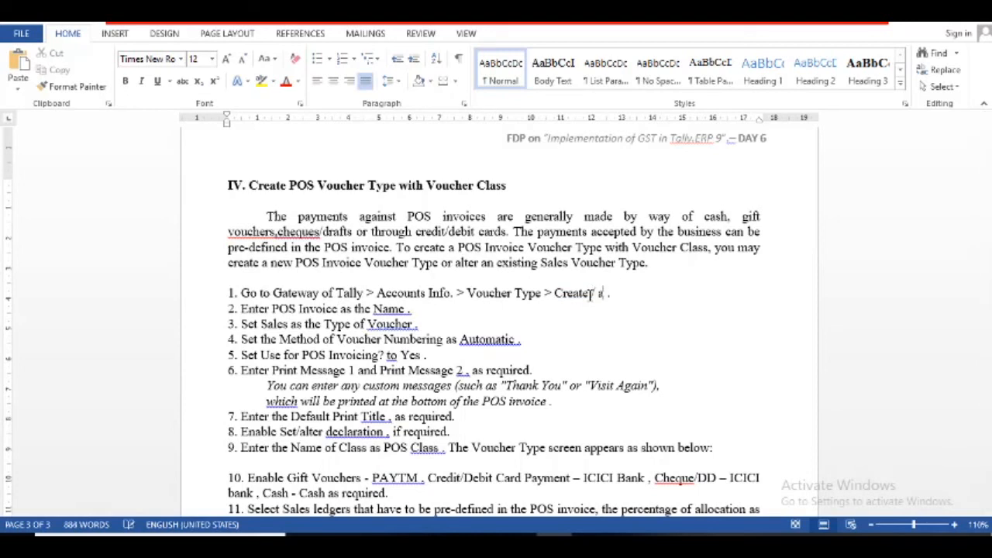
type("r")
left_click(415, 324)
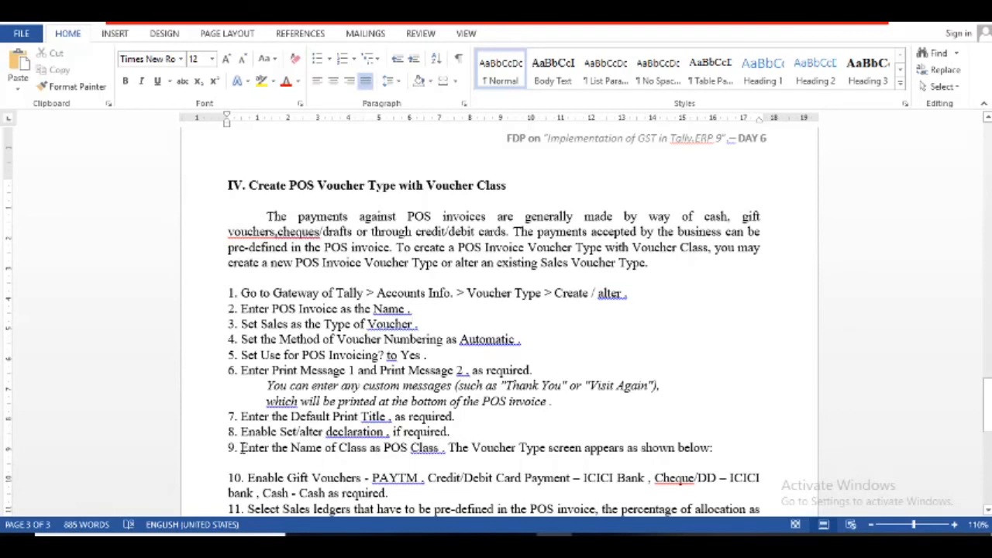
- Make step 9's line about naming the POS Class bold
left_click_drag(240, 447, 422, 457)
left_click_drag(532, 459, 714, 444)
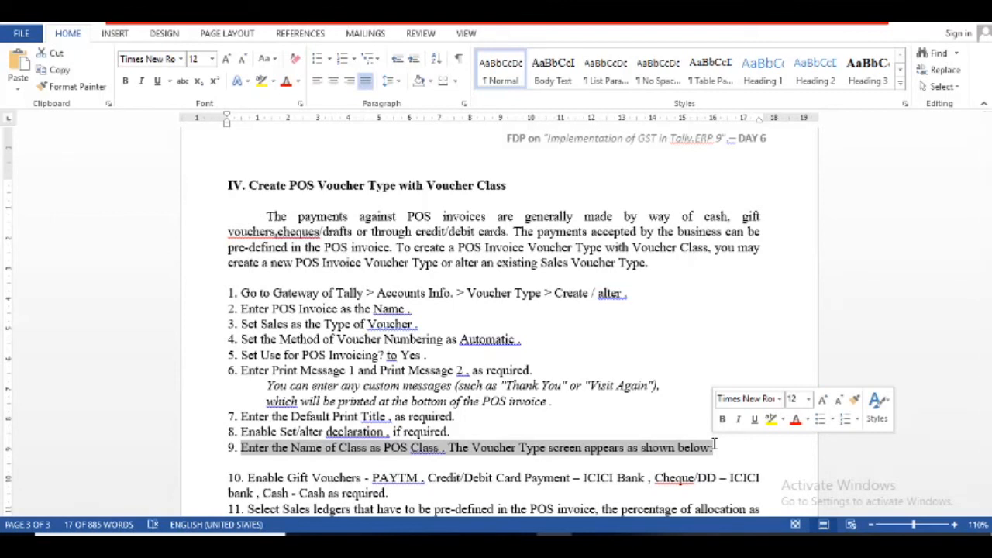
key("ctrl+b")
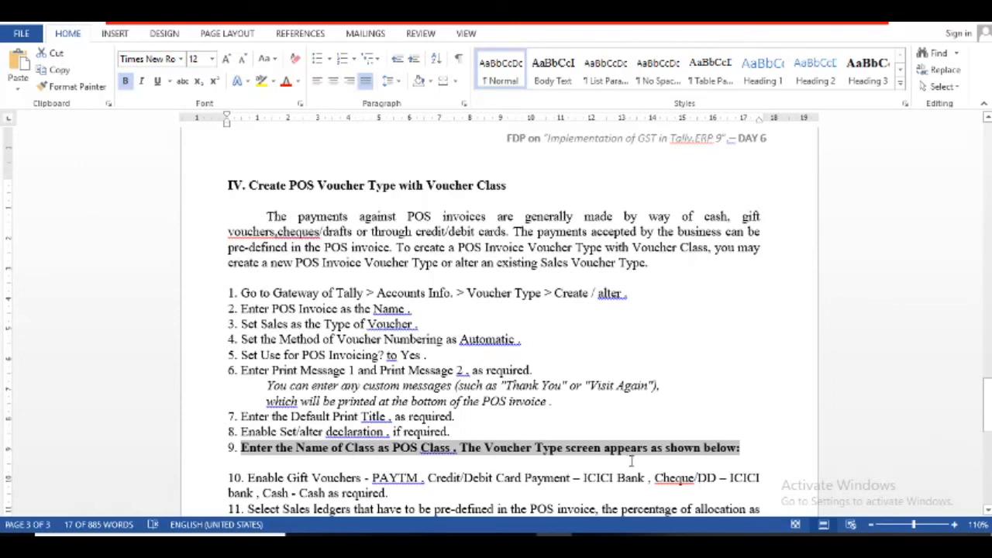
left_click_drag(982, 434, 987, 457)
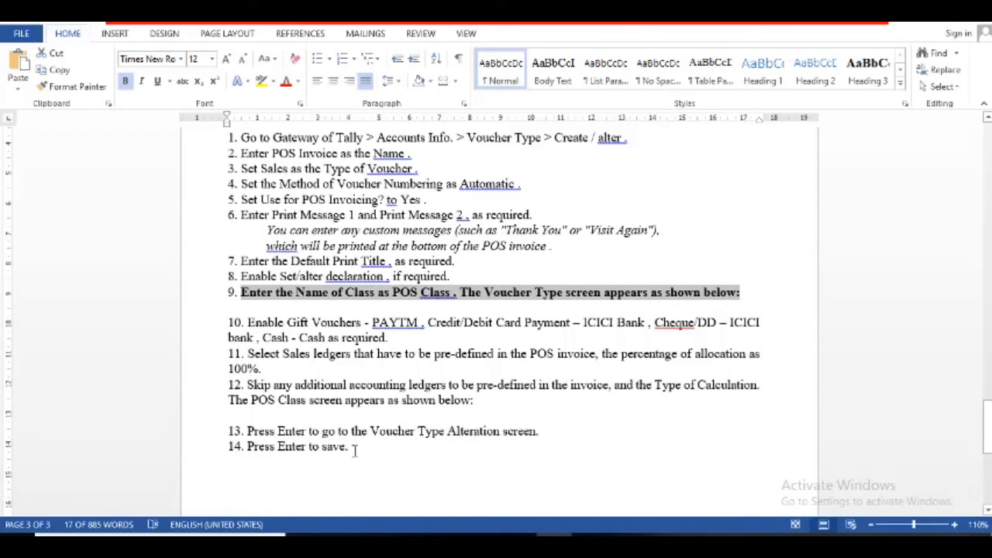
- Back in Tally, go to Accounts Info > Voucher Types > Alter and open POS Invoice
key("alt+Tab")
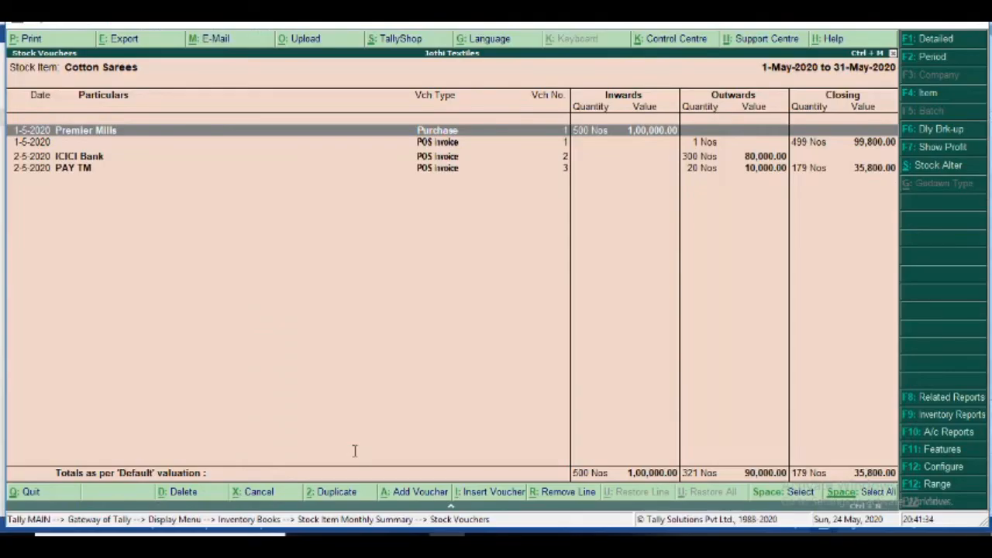
key("Escape")
key("Escape")
key("Escape")
key("Escape")
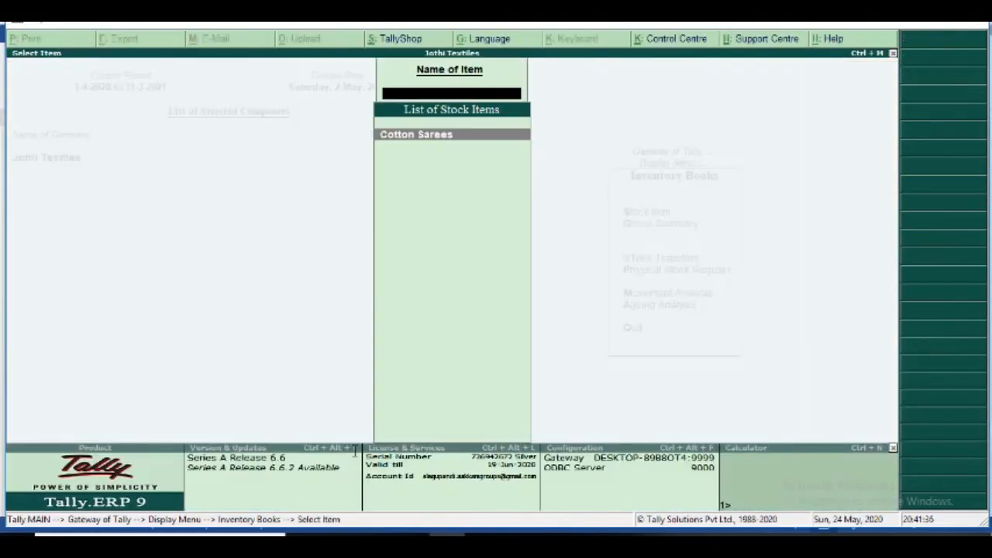
key("Escape")
key("Up")
key("Up")
key("Up")
key("Up")
key("Up")
key("Up")
key("Up")
key("Up")
key("Up")
key("Up")
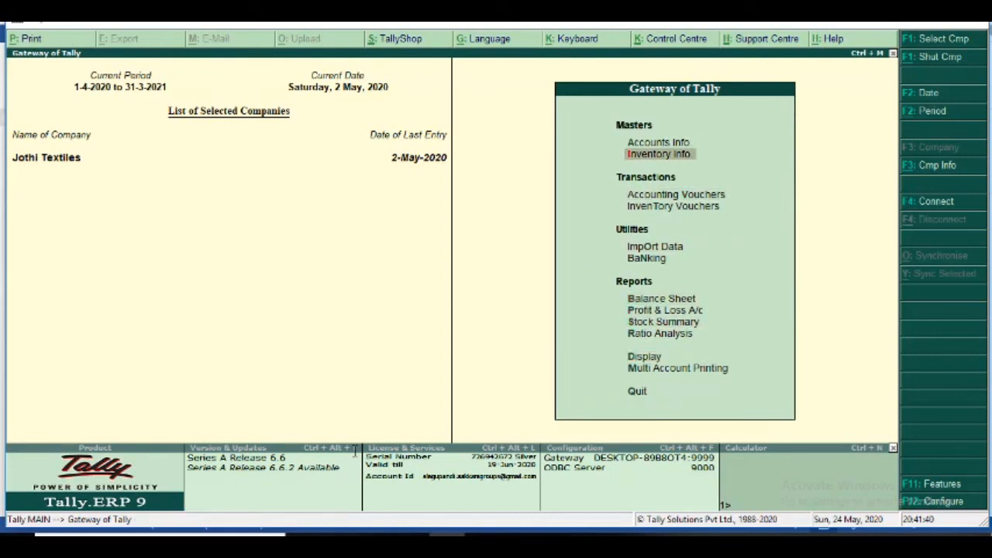
key("Return")
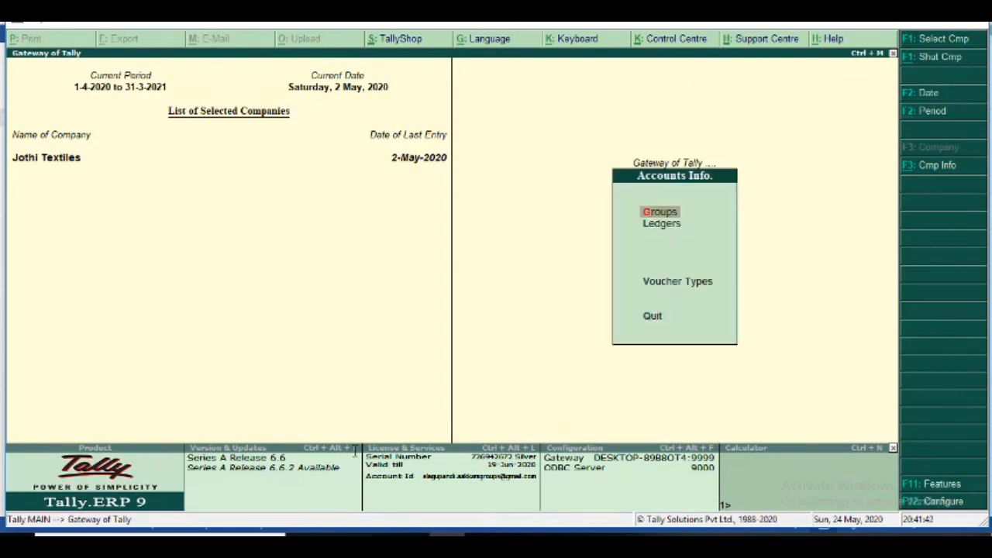
key("Down")
key("Down")
key("Down")
key("Up")
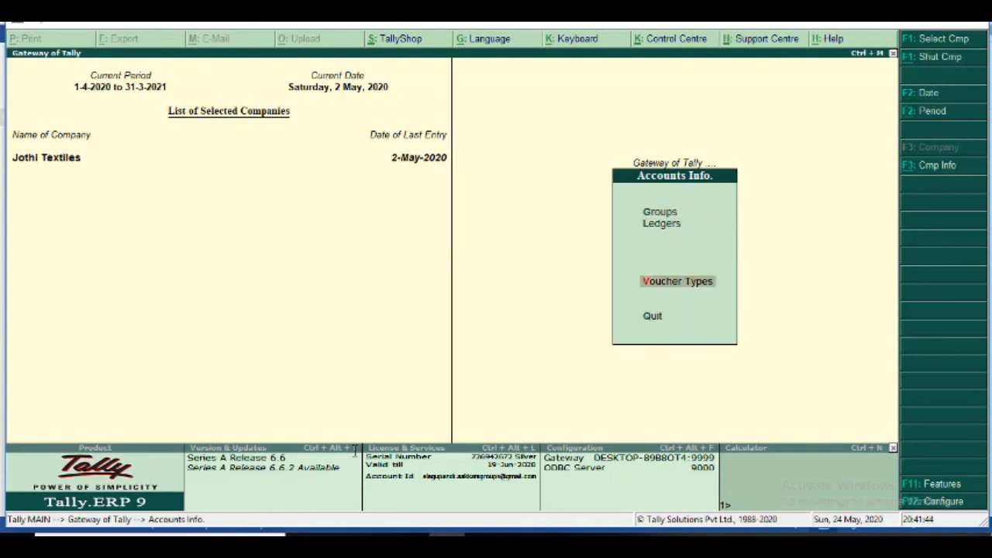
key("Return")
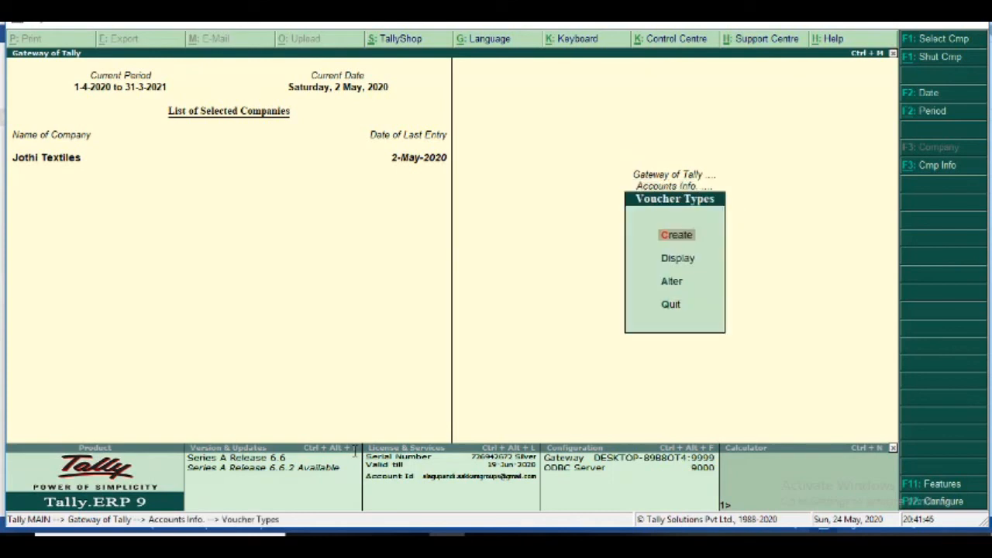
key("Down")
key("Down")
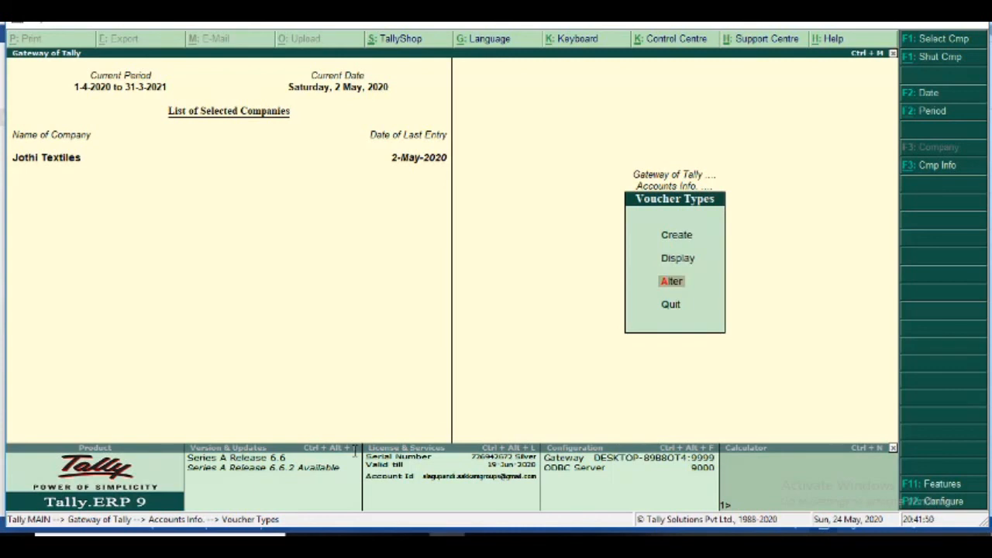
key("Return")
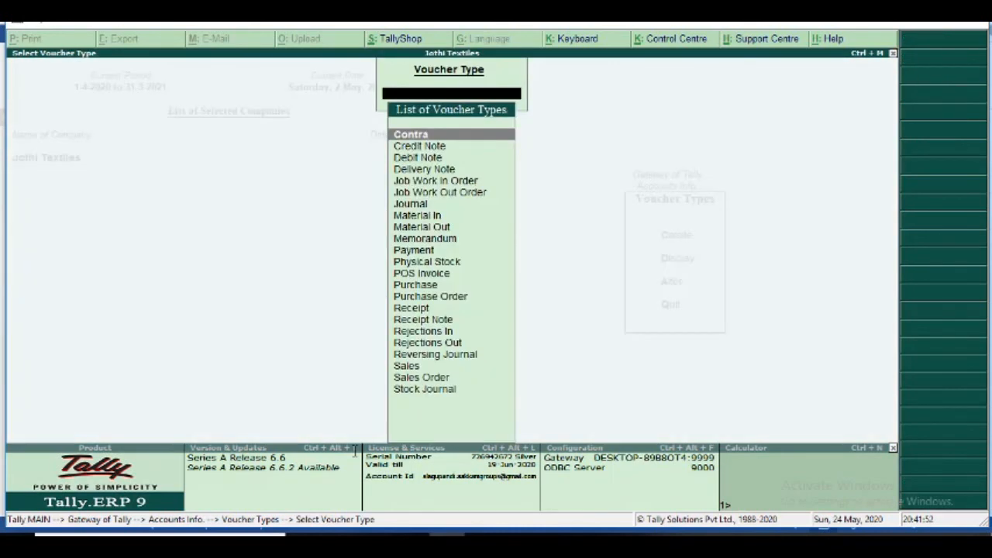
key("Down")
key("Down")
key("Down")
key("Down")
key("Down")
key("Down")
key("Down")
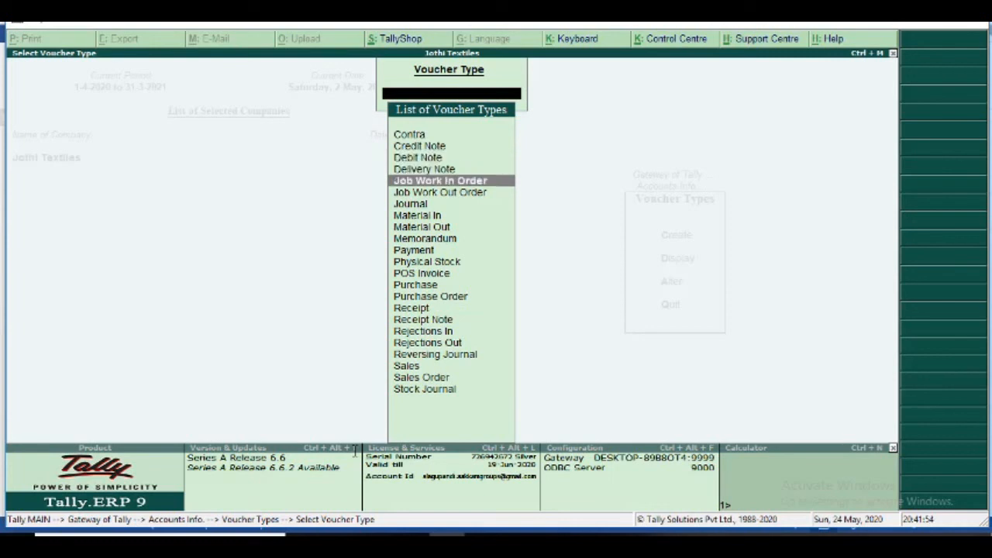
key("Down")
key("Down")
key("Down")
key("Down")
key("Down")
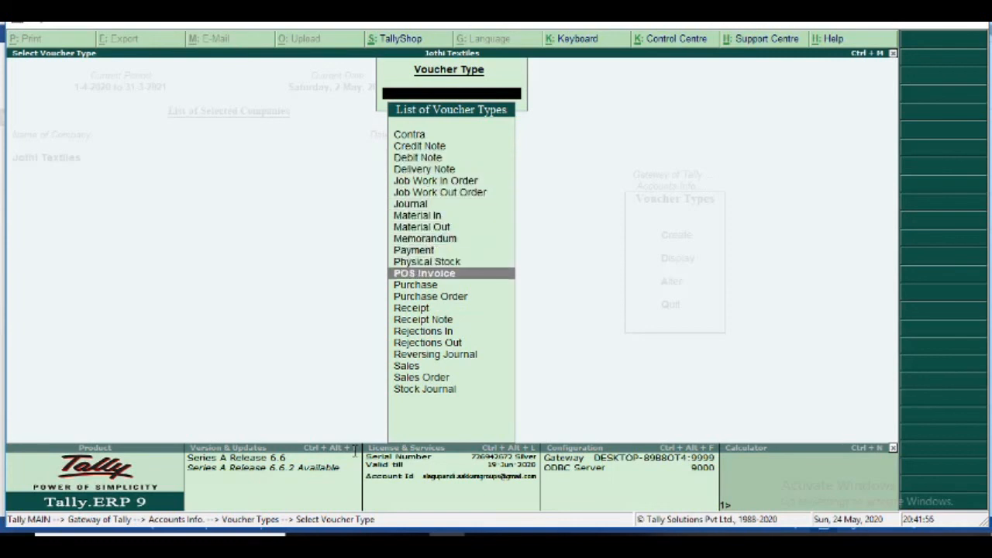
key("Return")
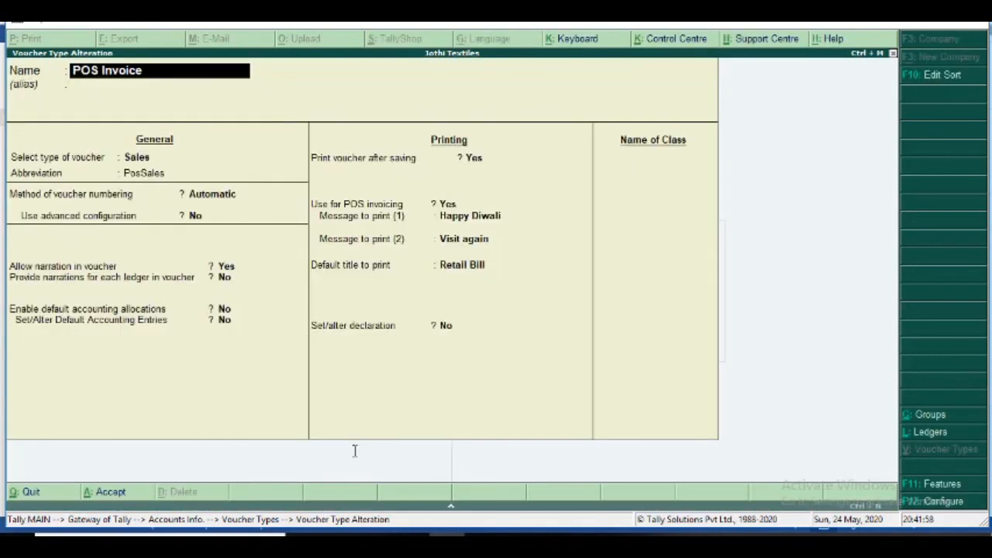
- Keep the numbering and print settings, and name the class 'POS class' to open its settings
key("Return")
key("Return")
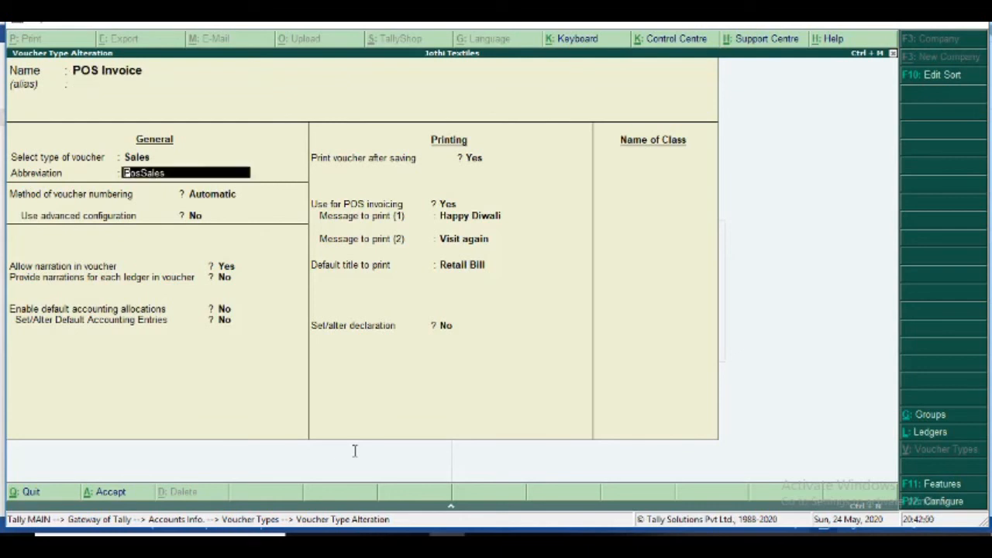
key("Return")
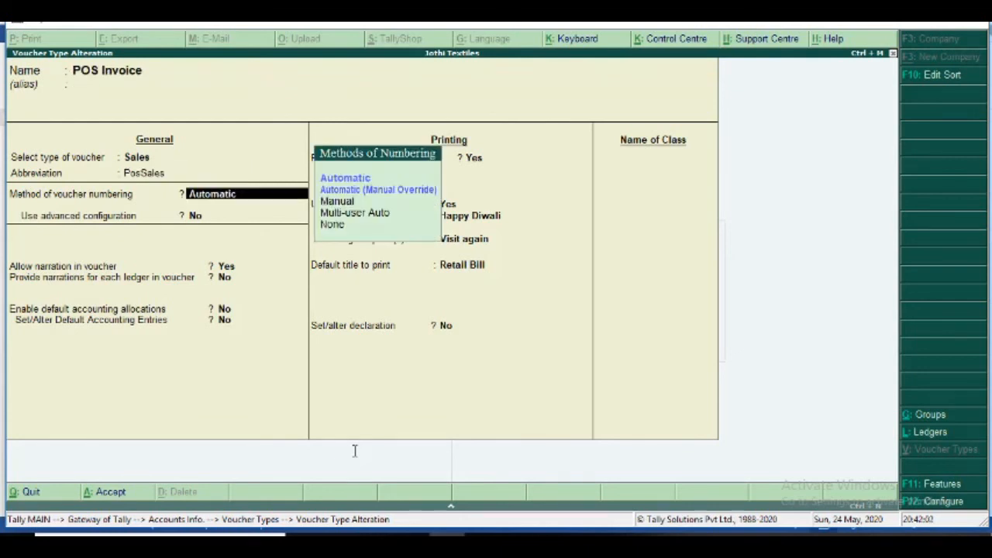
key("Return")
key("Return")
key("Return")
key("Return")
key("Return")
key("Return")
key("Return")
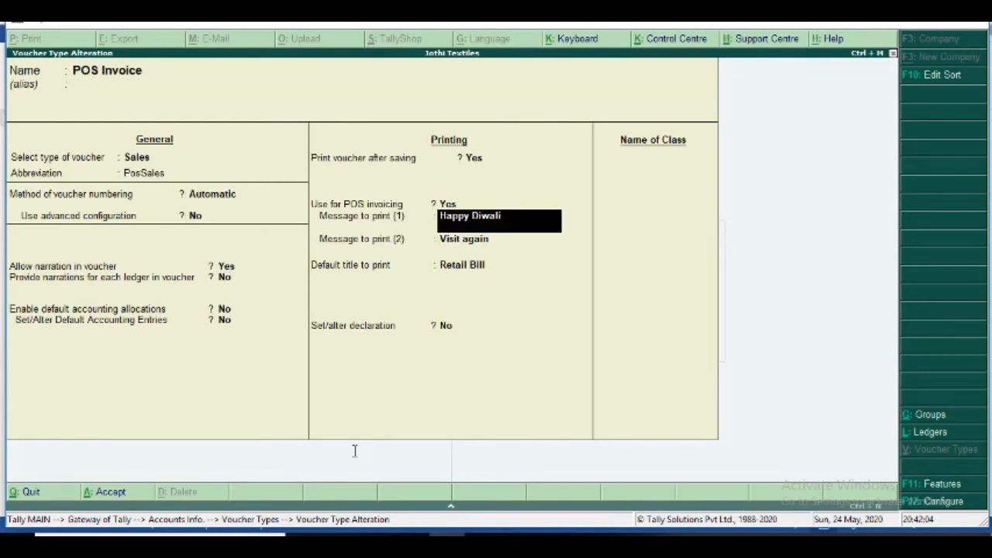
key("Return")
key("Return")
key("Return")
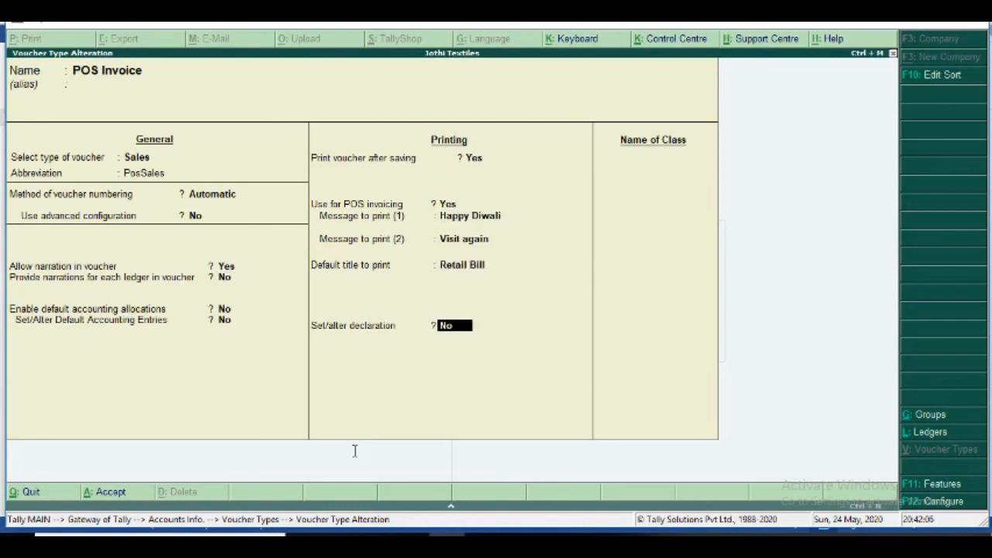
key("Return")
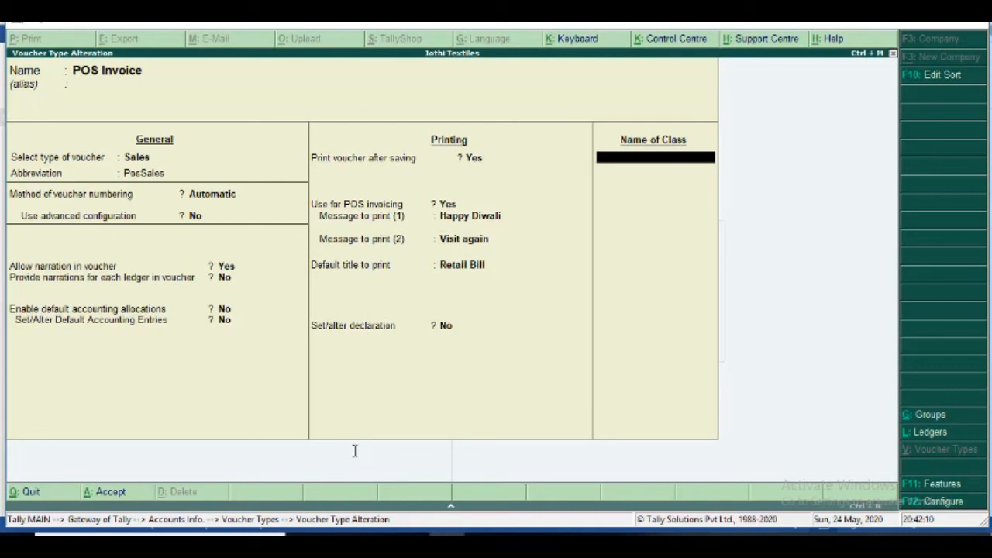
type("POS class")
key("Return")
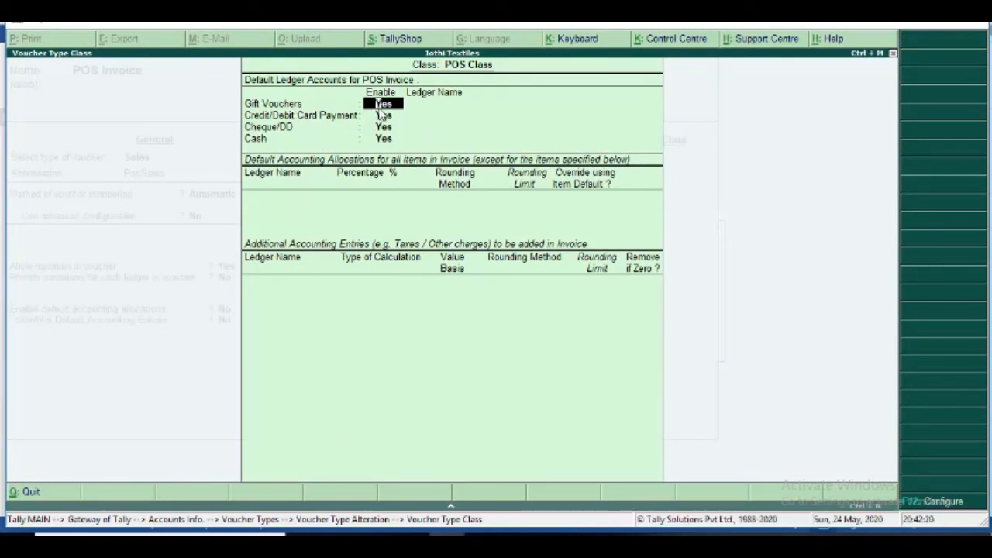
- Keep Gift Vouchers enabled (Yes) and make PAY TM its default ledger
key("Return")
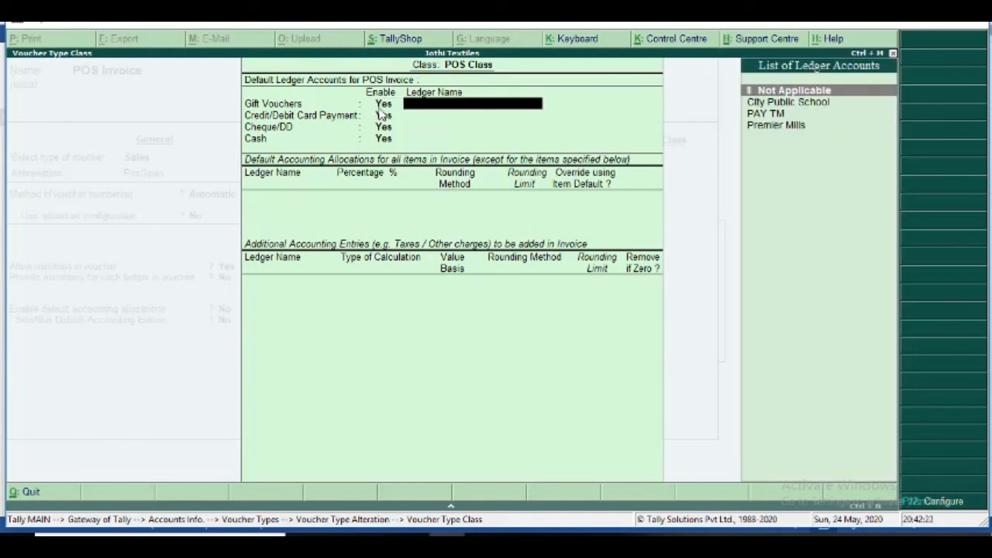
key("Down")
key("Down")
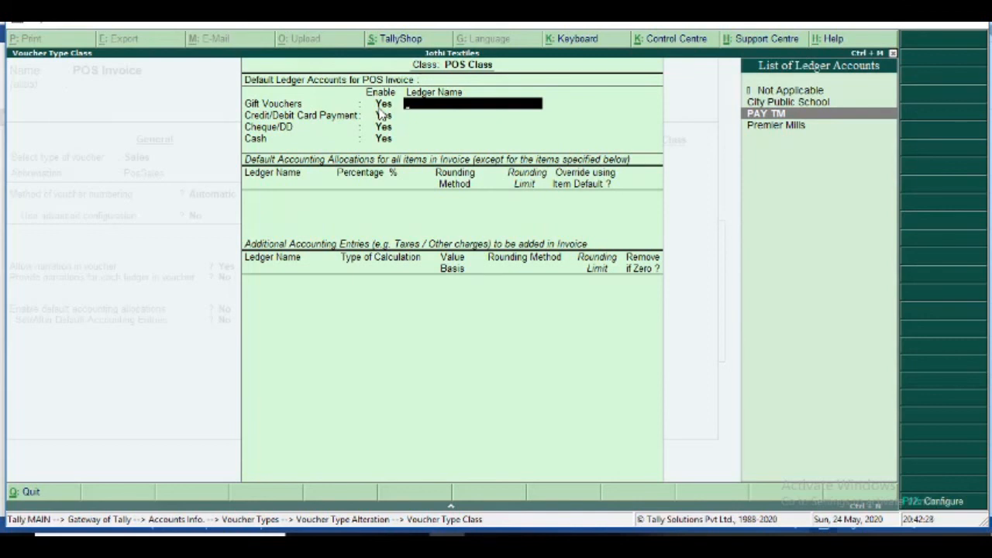
key("BackSpace")
type("no")
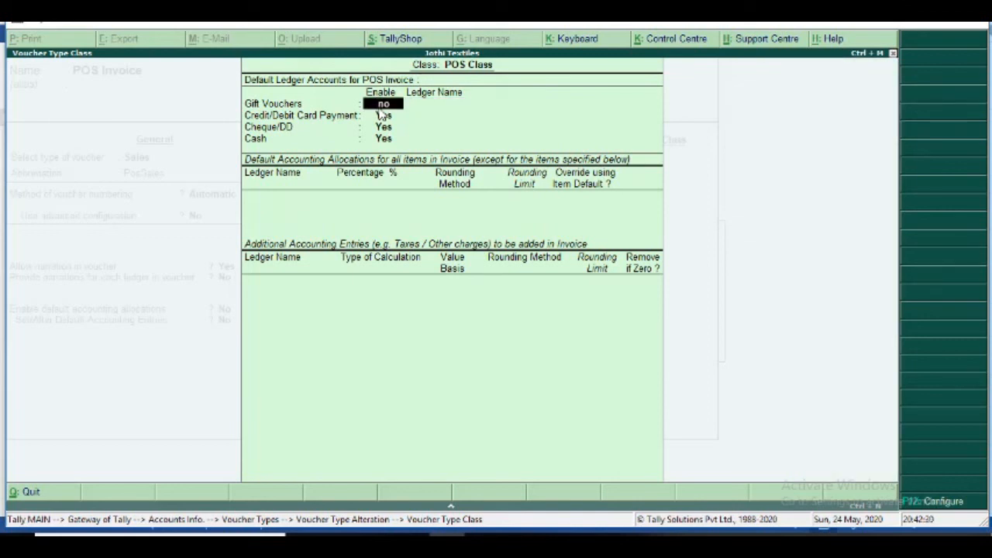
key("Return")
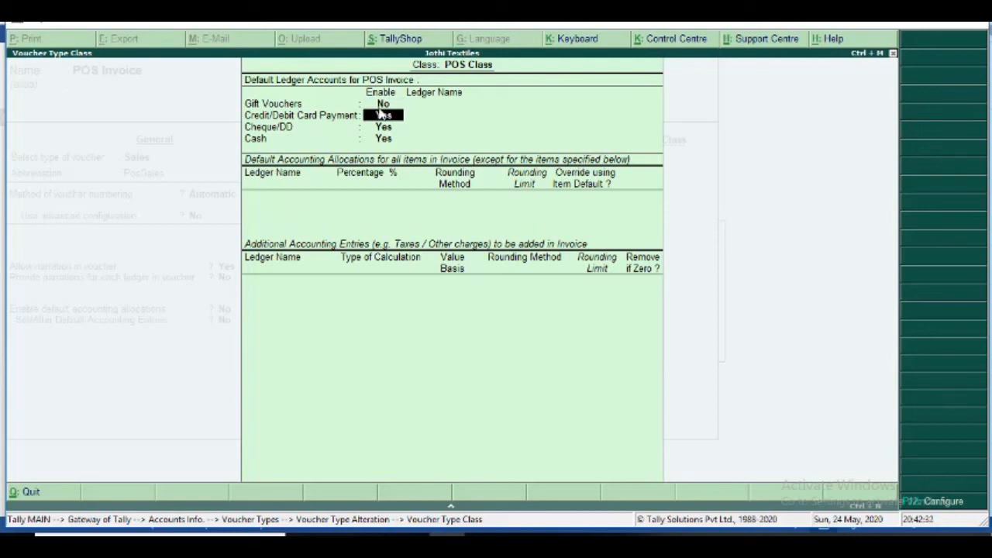
key("BackSpace")
key("Return")
type("no")
key("BackSpace")
key("BackSpace")
key("BackSpace")
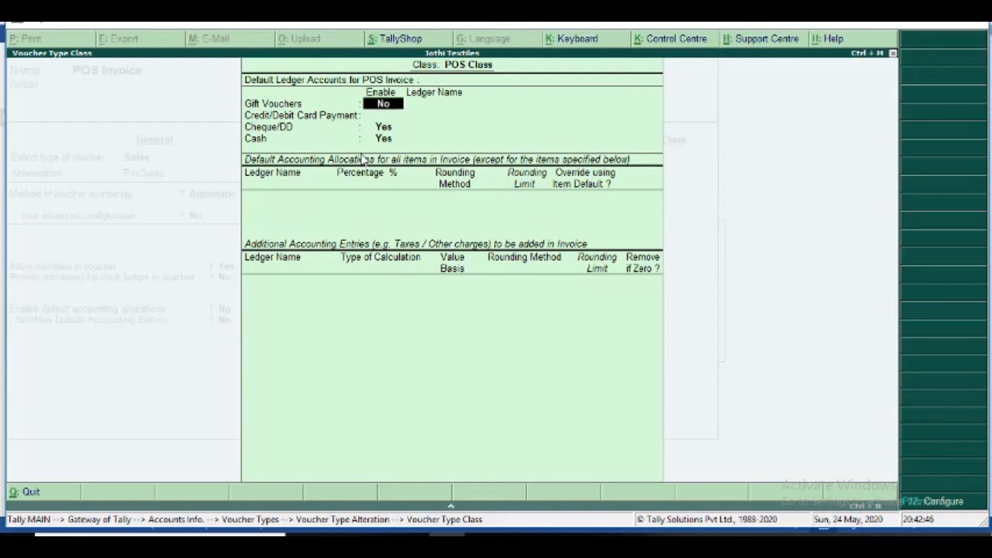
type("yes")
key("Return")
key("Down")
key("Down")
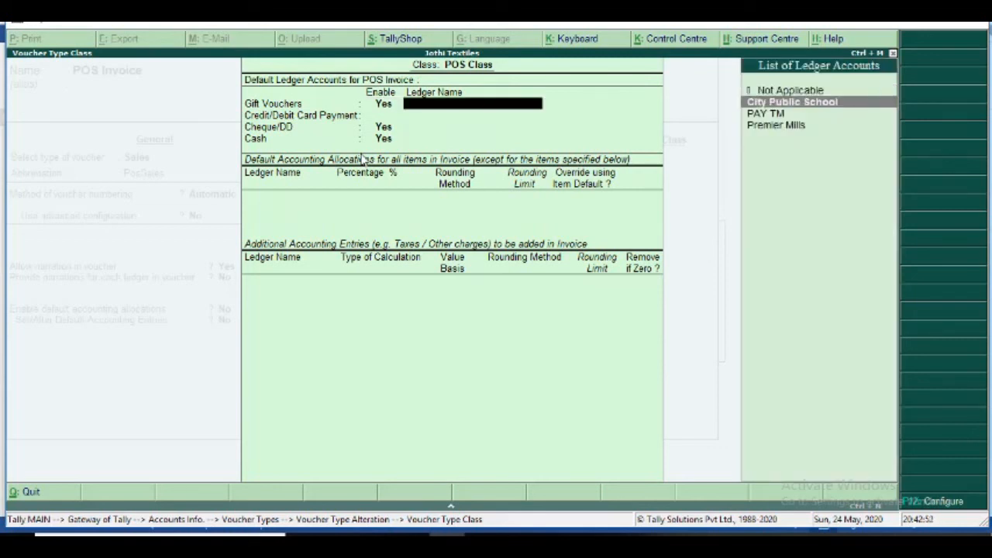
key("Return")
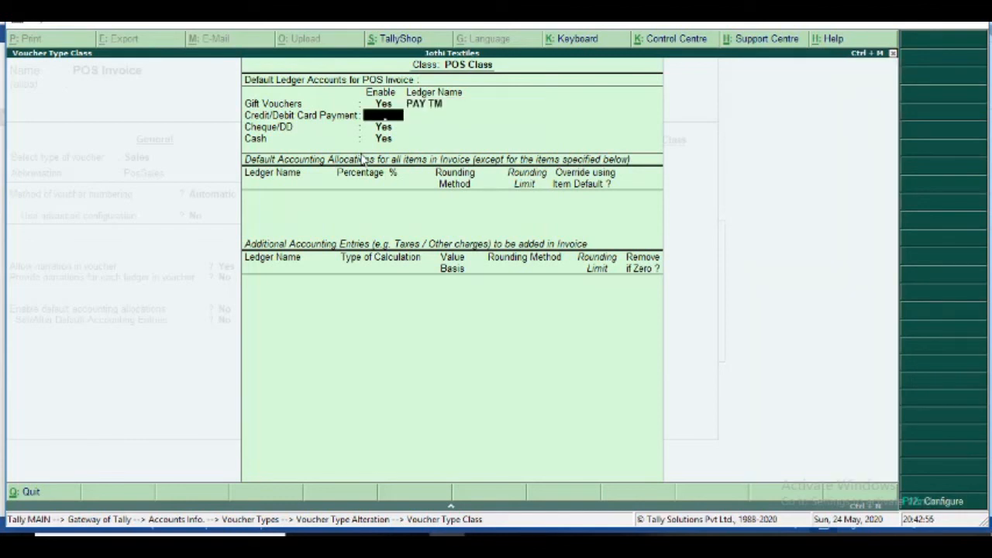
- Enable card and cheque payments with ICICI Bank, and set Cash as the cash ledger
type("yes")
key("Return")
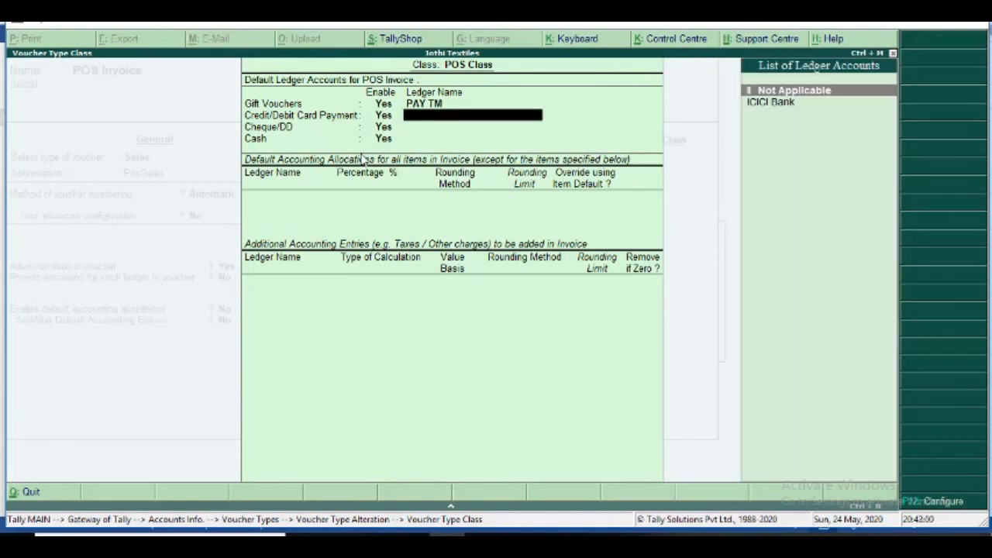
key("Down")
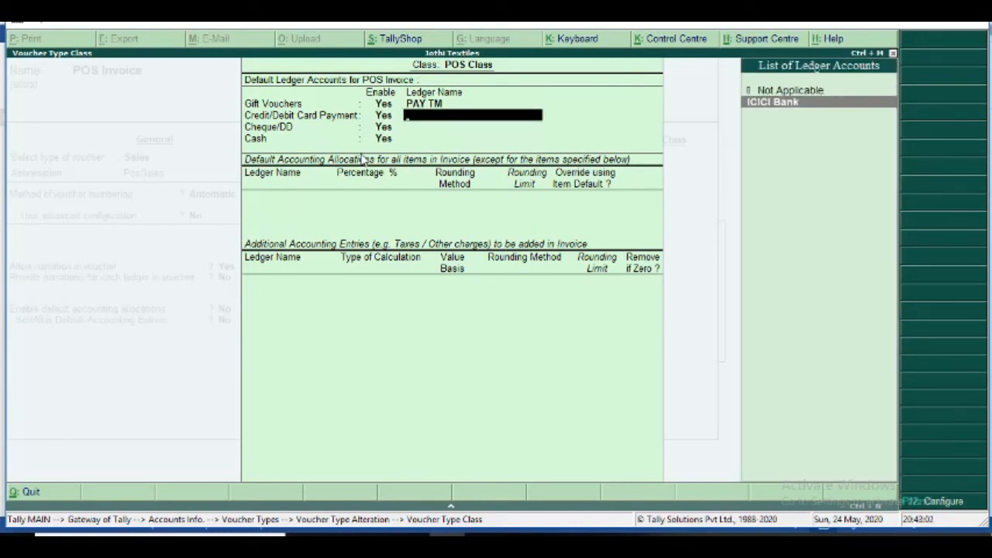
key("Return")
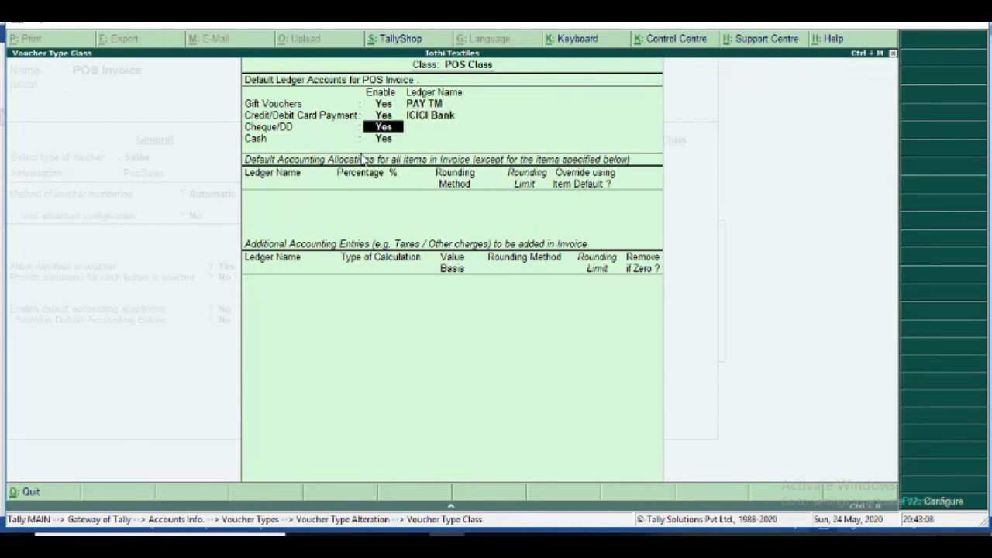
key("Return")
key("Down")
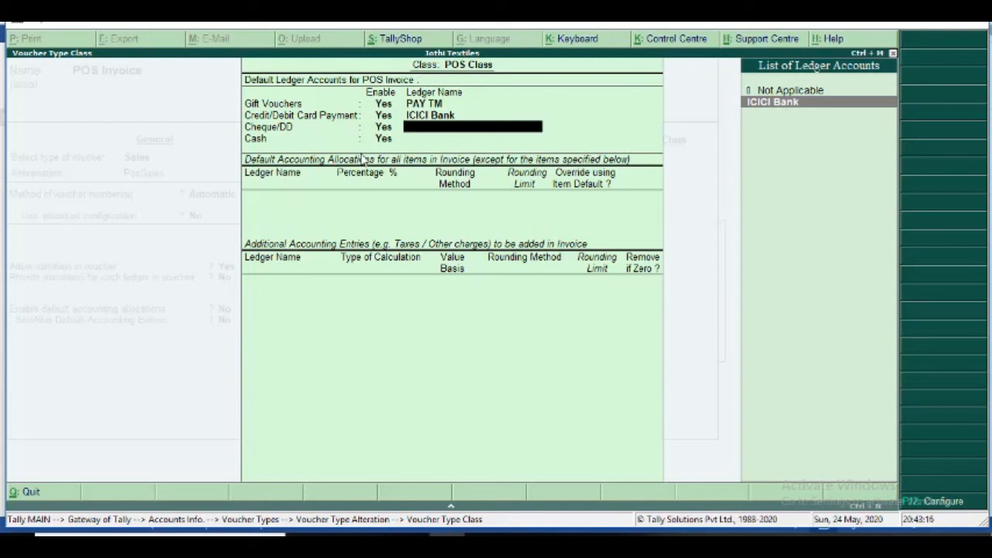
key("Return")
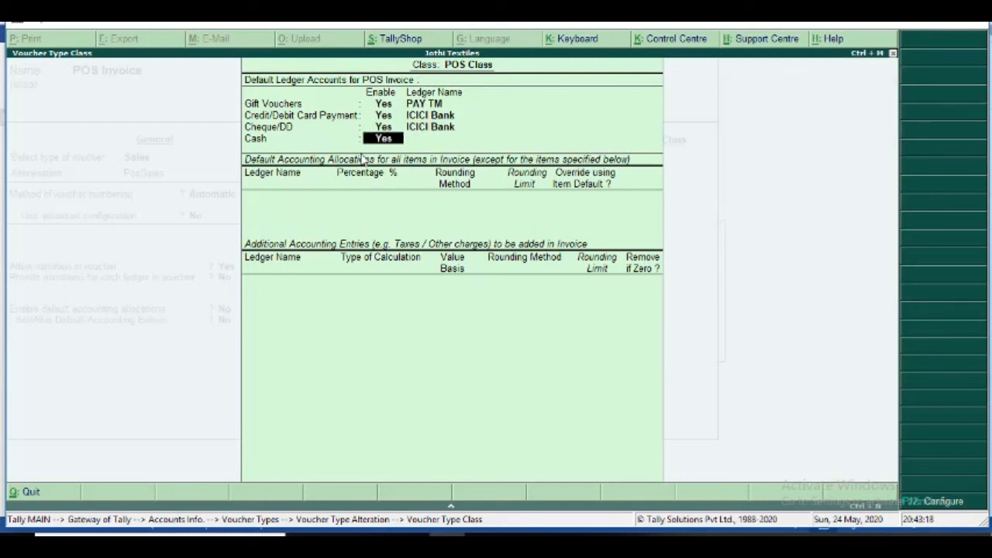
key("Return")
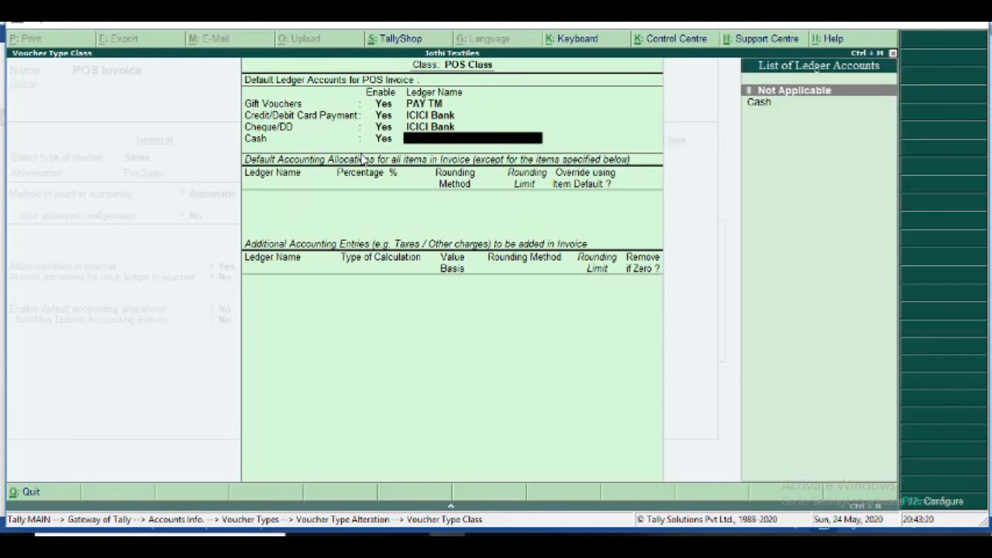
key("Down")
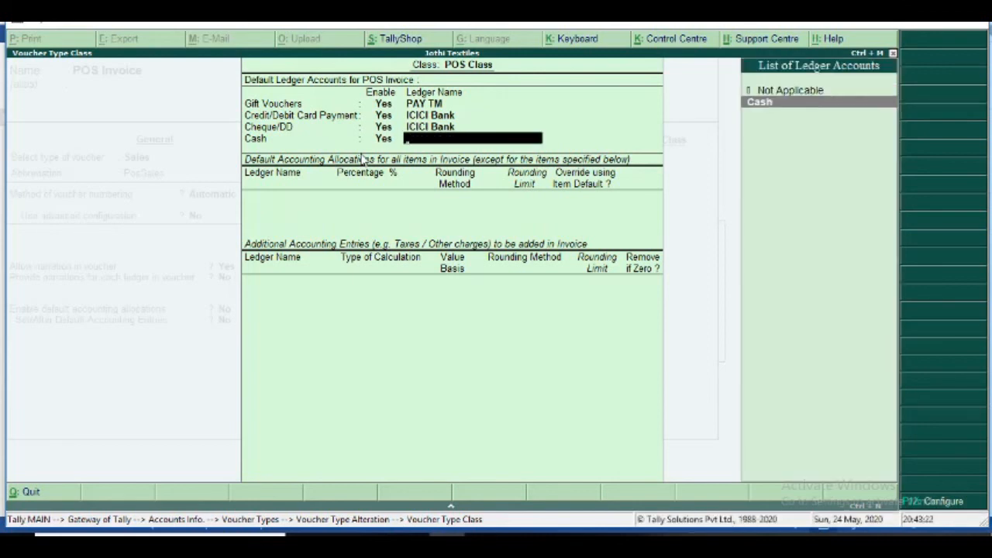
key("Return")
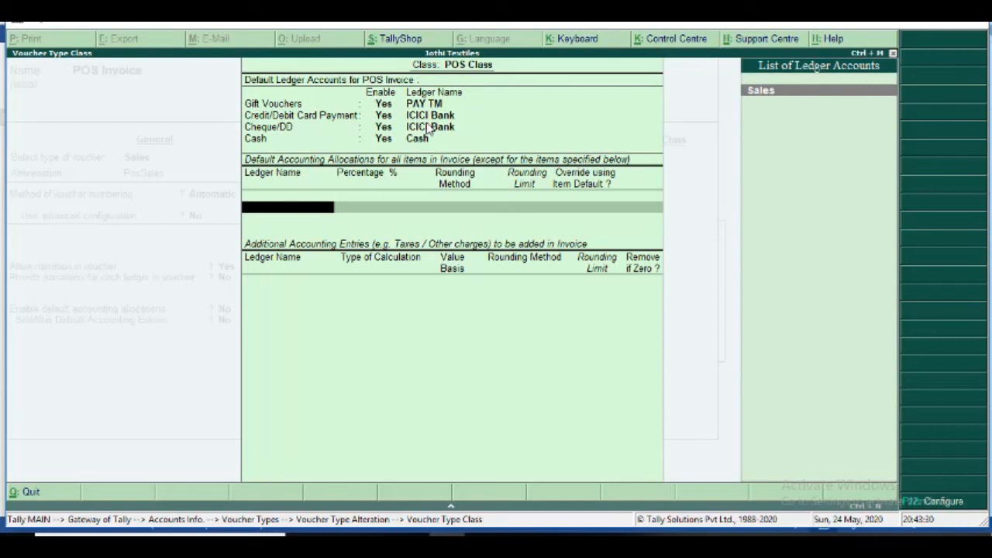
- Allocate 100% to the Sales ledger, close POS Class and reach the voucher type acceptance prompt
type("Sal,")
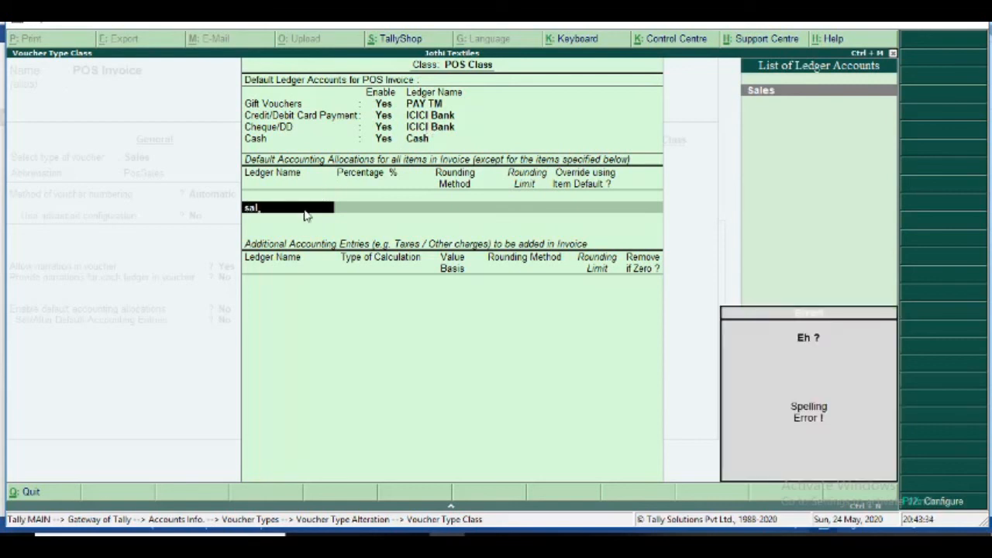
key("Return")
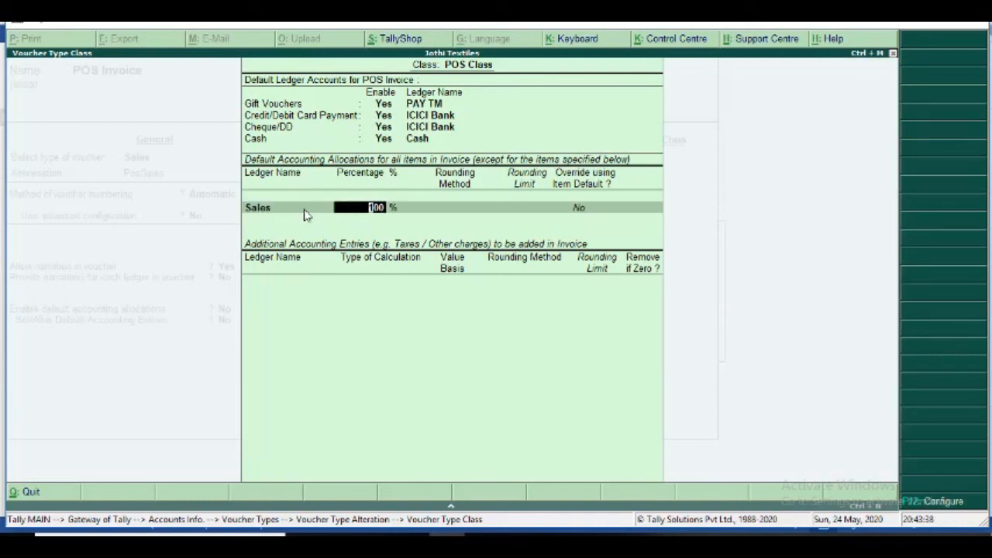
key("Return")
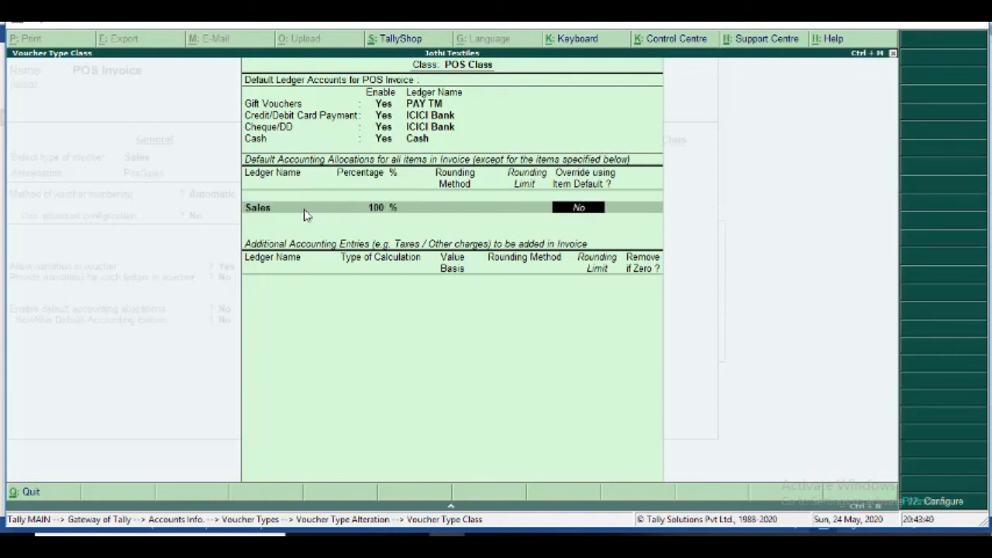
key("Return")
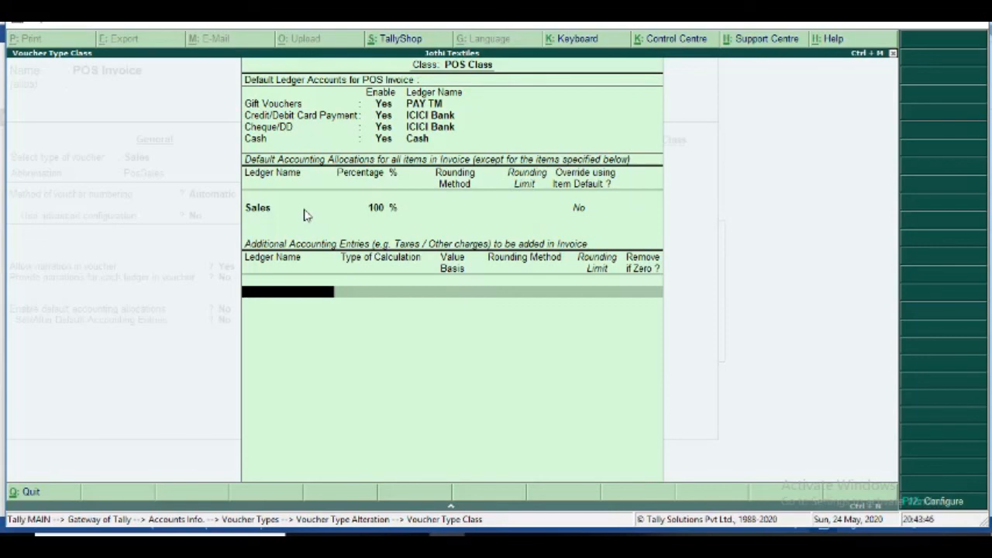
key("Return")
key("Return")
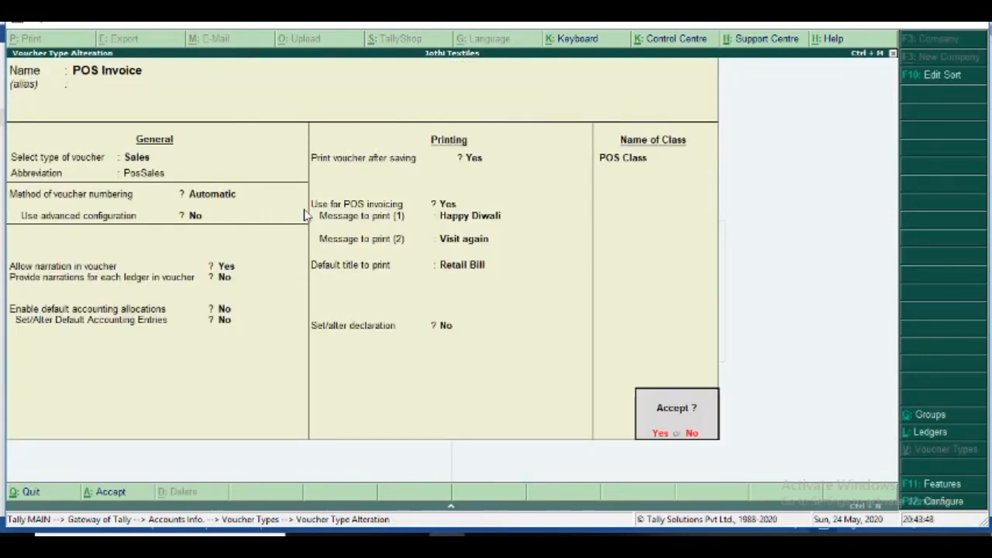
key("Return")
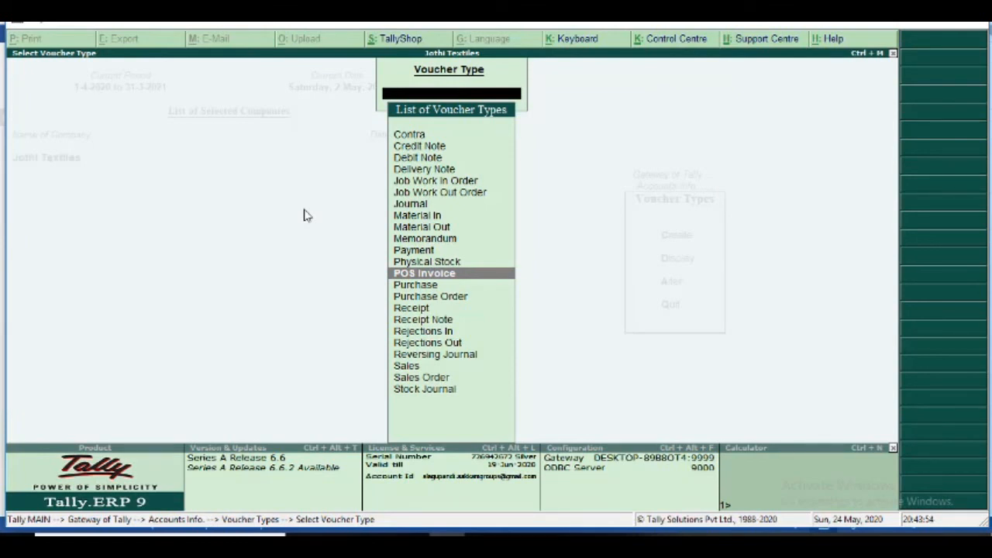
- From Gateway of Tally, start a new accounting voucher using the Sales ledger
key("Escape")
key("Escape")
key("Escape")
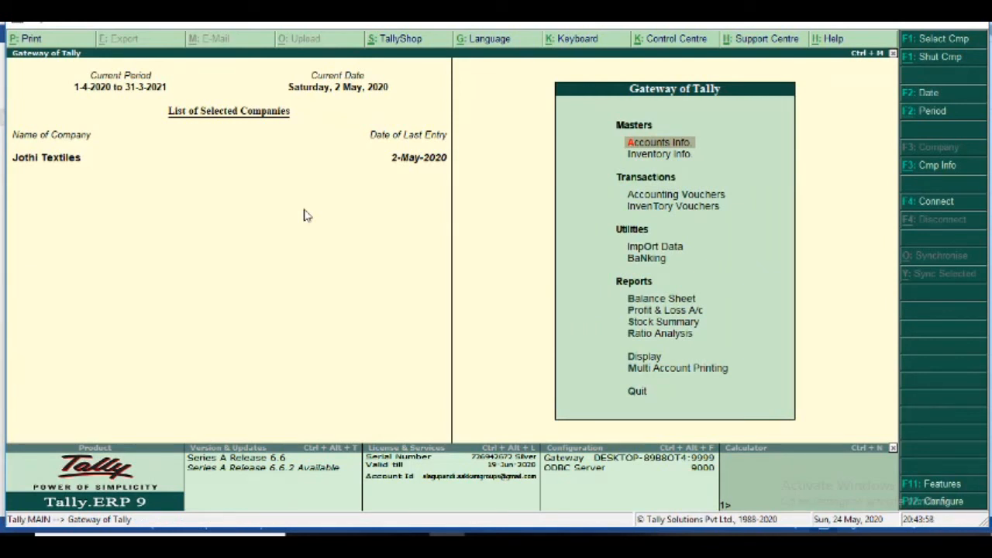
key("Down")
key("Down")
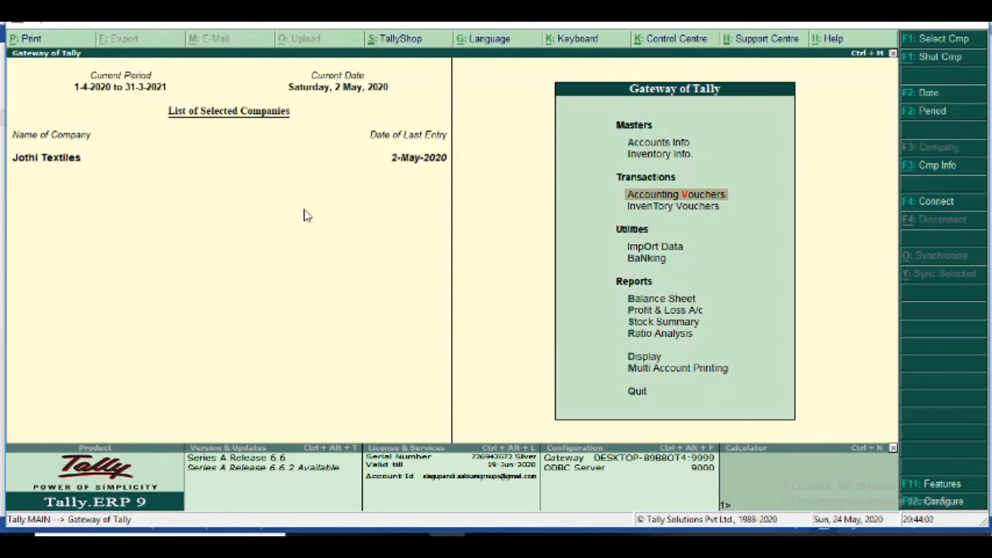
key("Return")
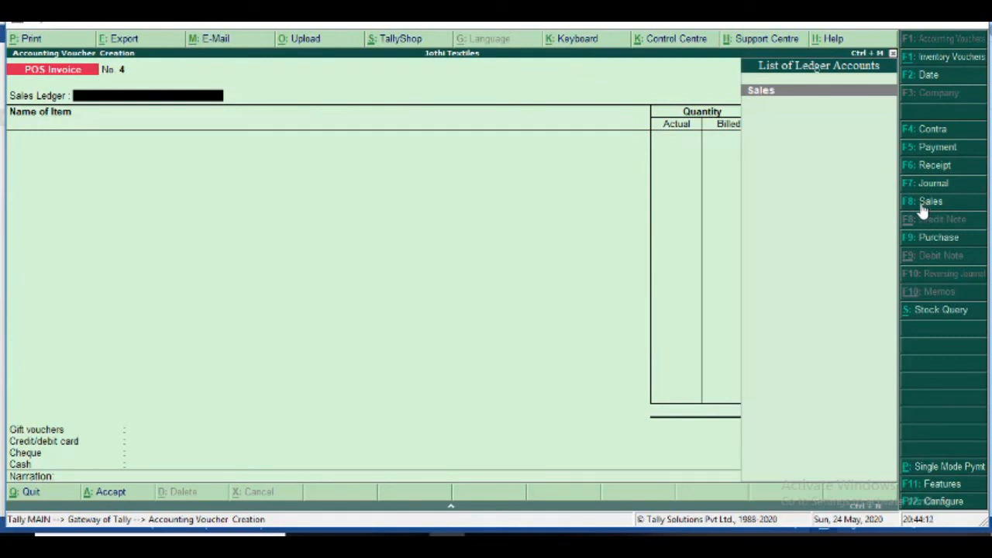
key("Return")
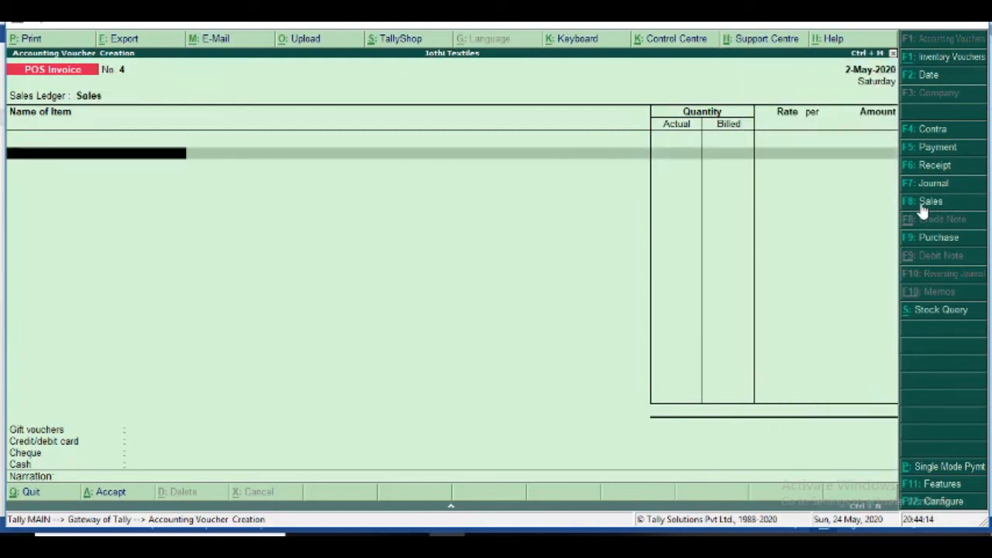
- Switch the voucher to POS Invoice with POS Class, pre-filling PAY TM, ICICI Bank and Cash
left_click(929, 202)
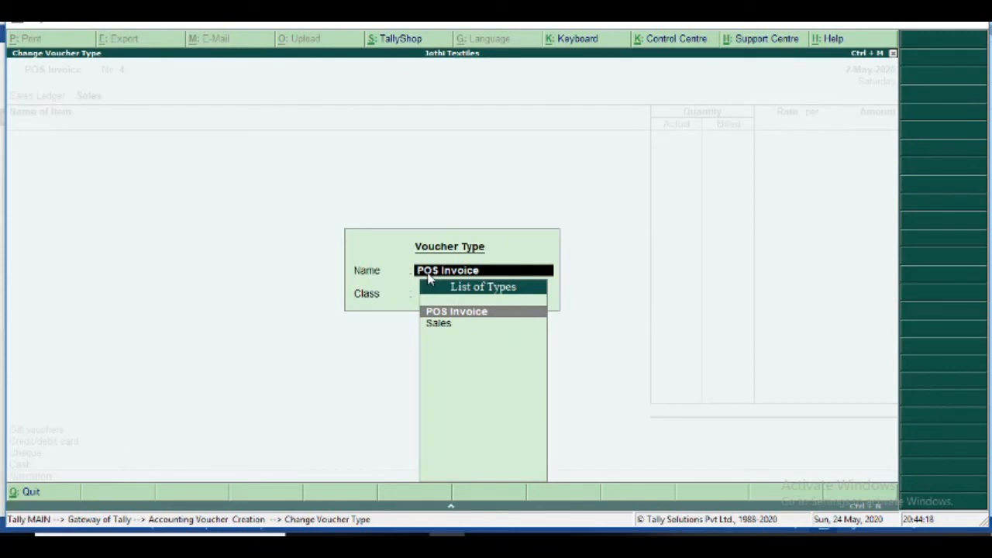
left_click(455, 315)
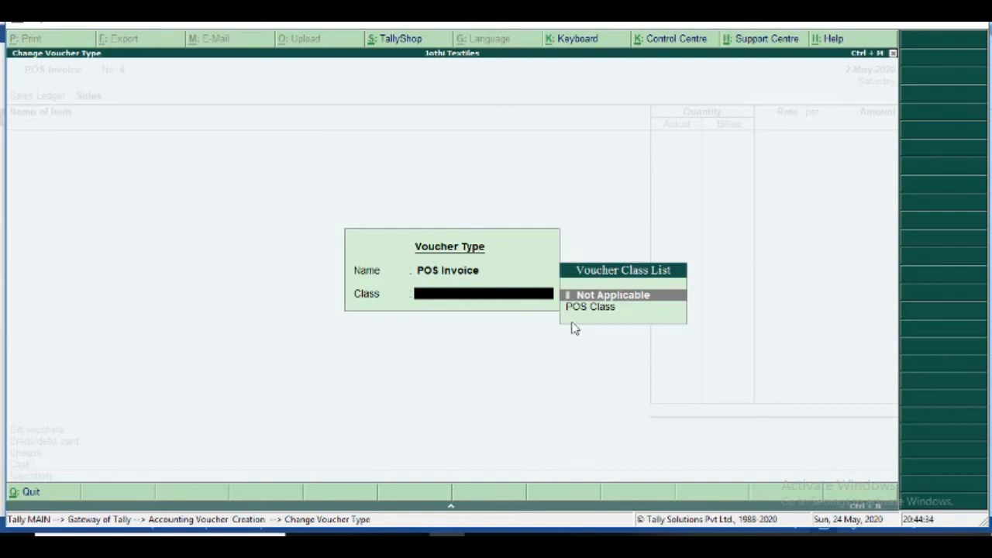
left_click(601, 308)
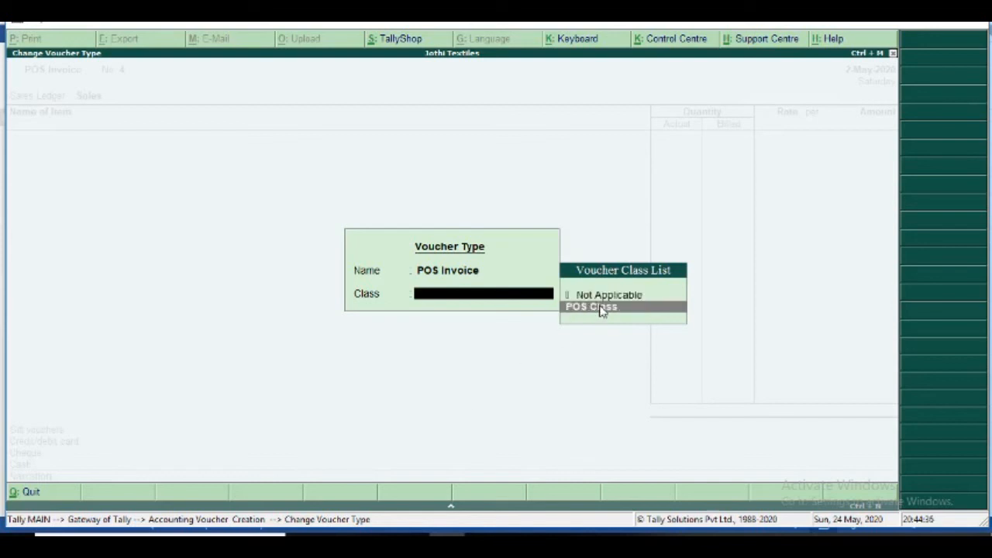
left_click(601, 308)
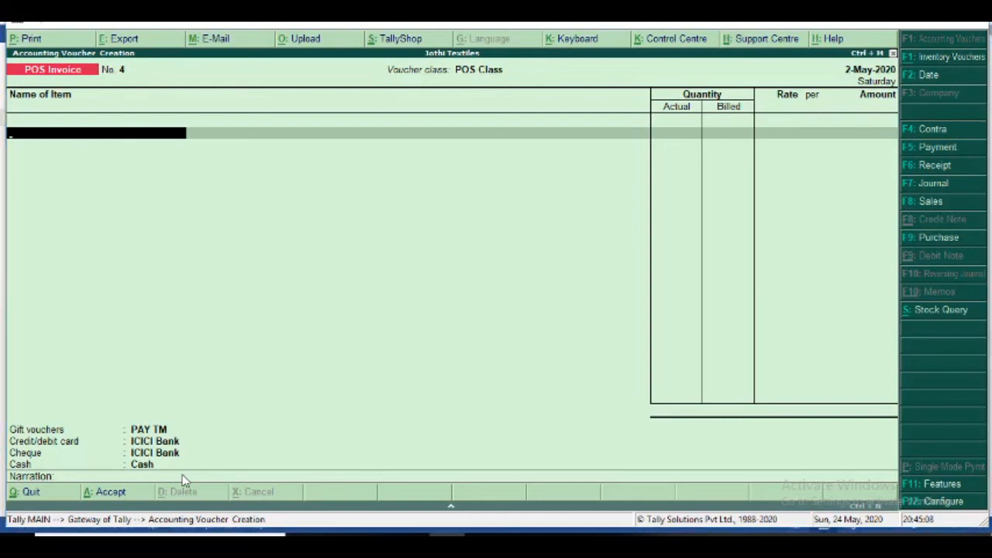
key("alt+Tab")
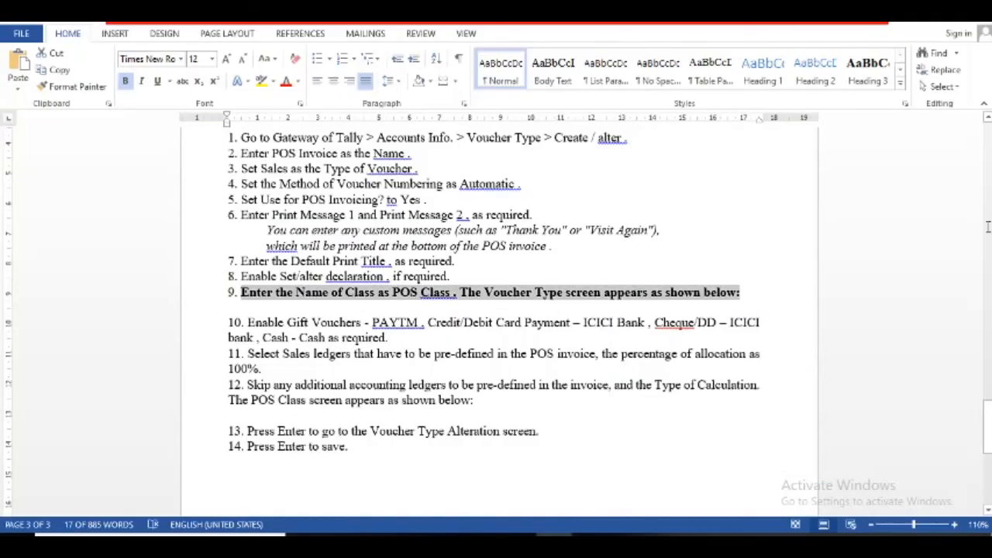
left_click_drag(987, 419, 987, 391)
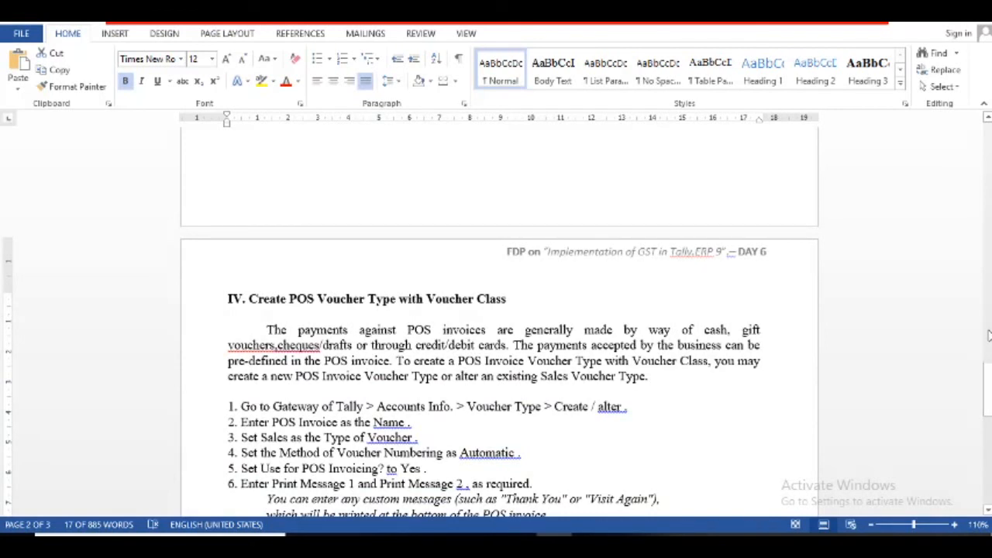
left_click_drag(987, 386, 966, 150)
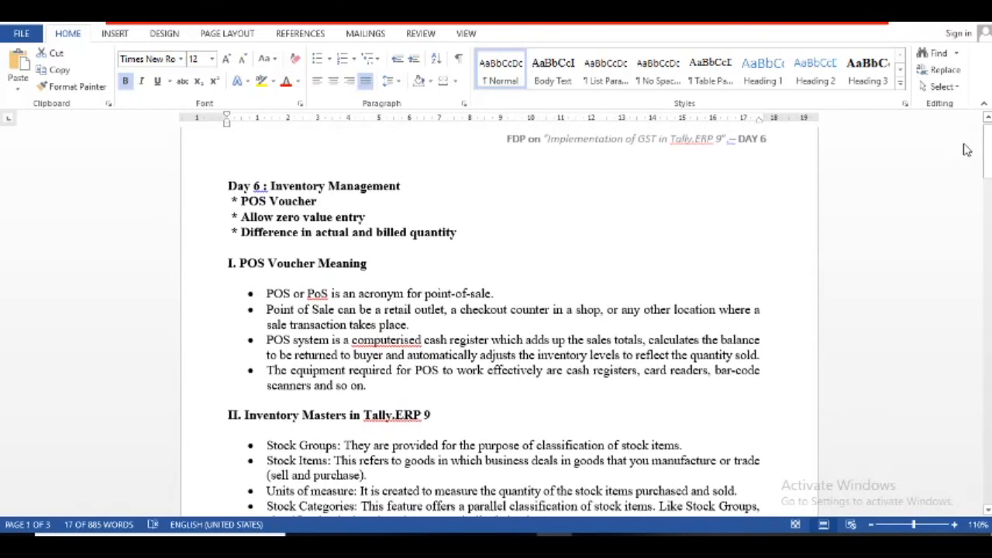